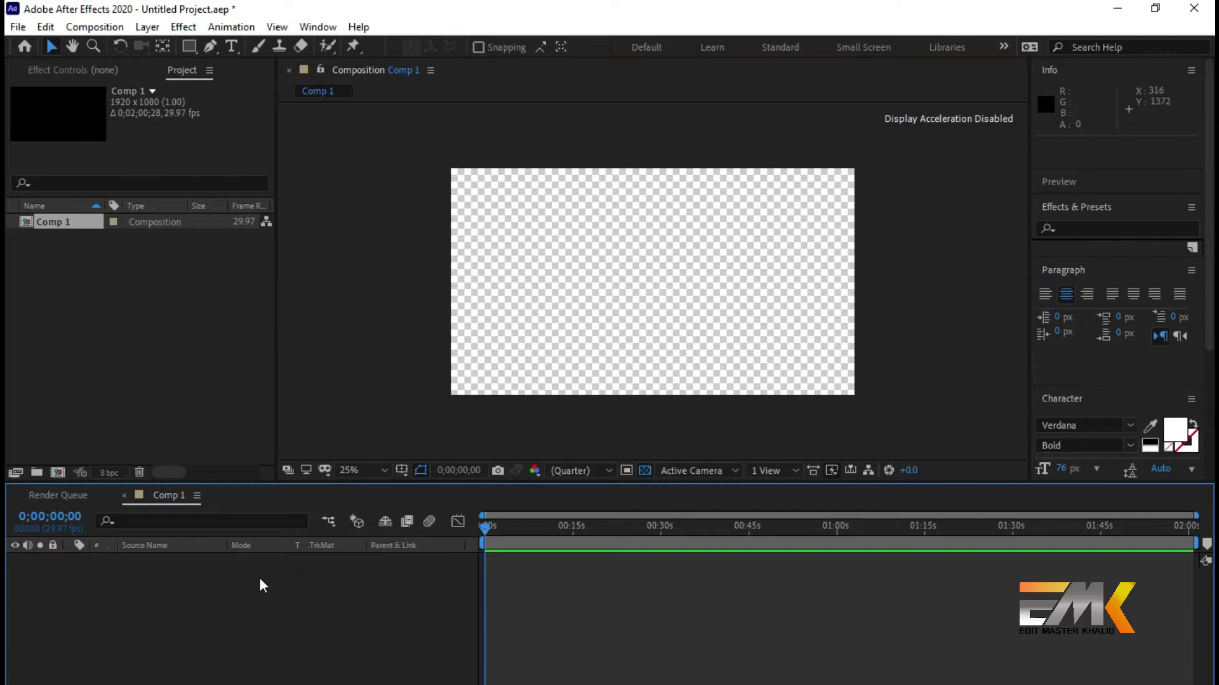
# - Create a full-size 1920 × 1080 solid layer in red E93627
pyautogui.rightClick(236, 521)
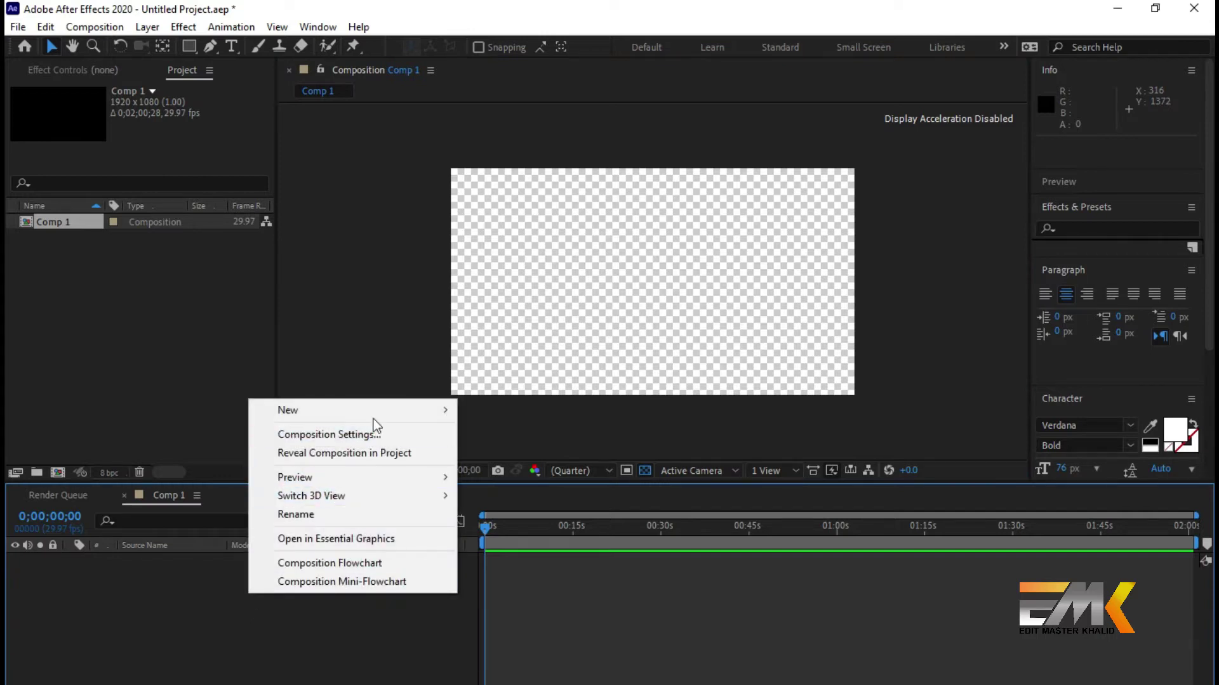
pyautogui.click(370, 413)
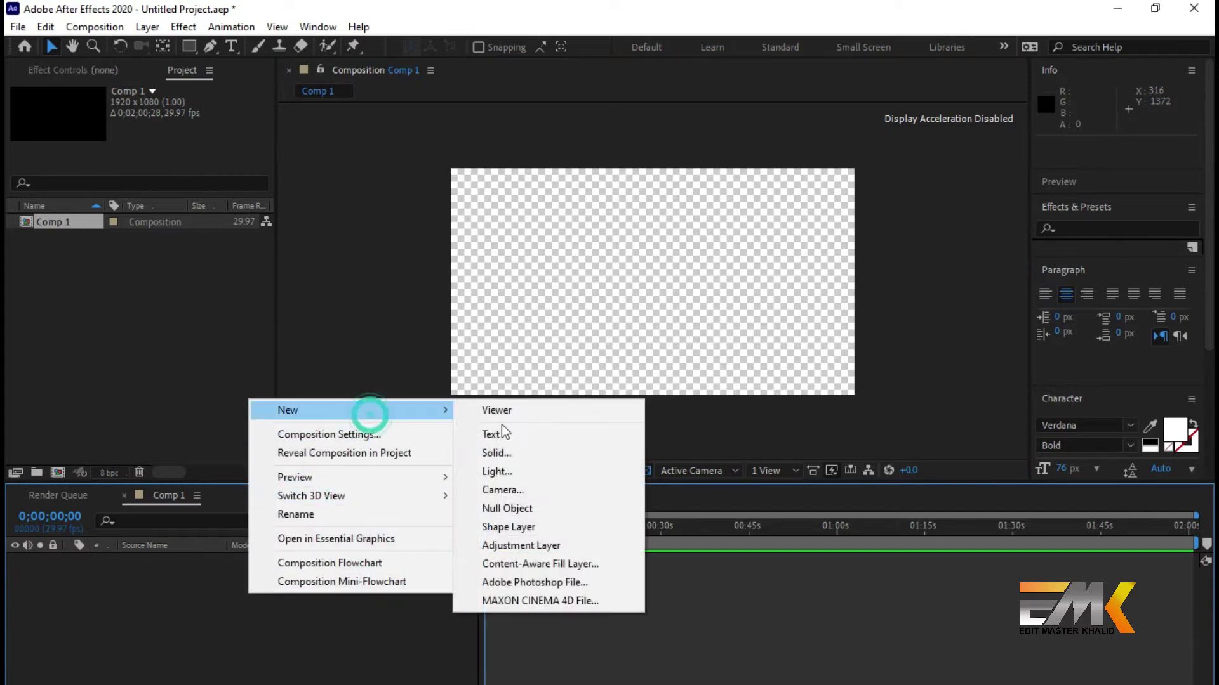
pyautogui.click(528, 452)
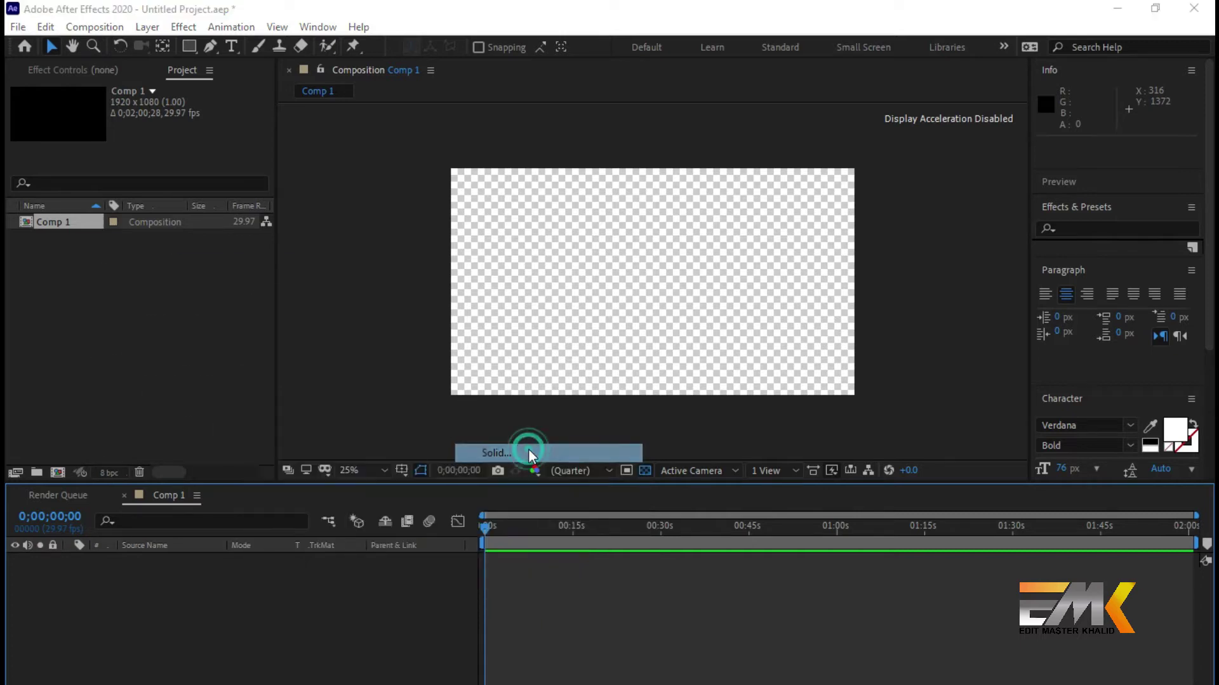
pyautogui.click(249, 487)
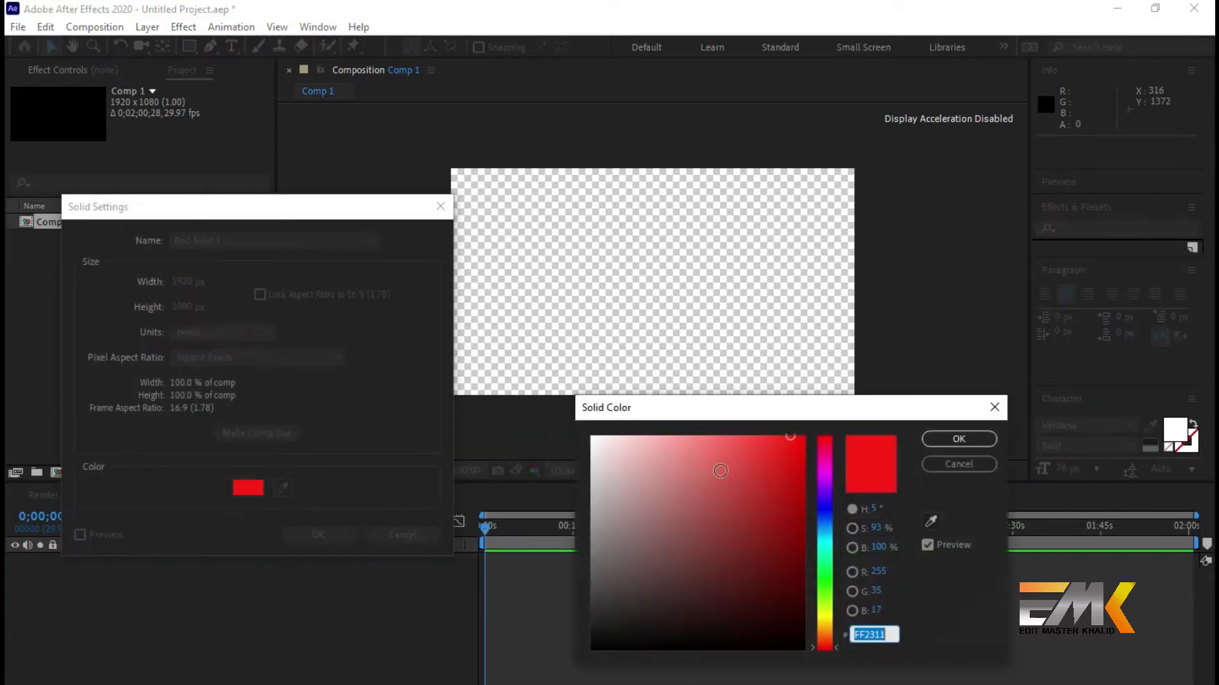
pyautogui.moveTo(791, 452)
pyautogui.mouseDown()
pyautogui.moveTo(786, 463)
pyautogui.moveTo(768, 454)
pyautogui.mouseUp()
pyautogui.click(966, 442)
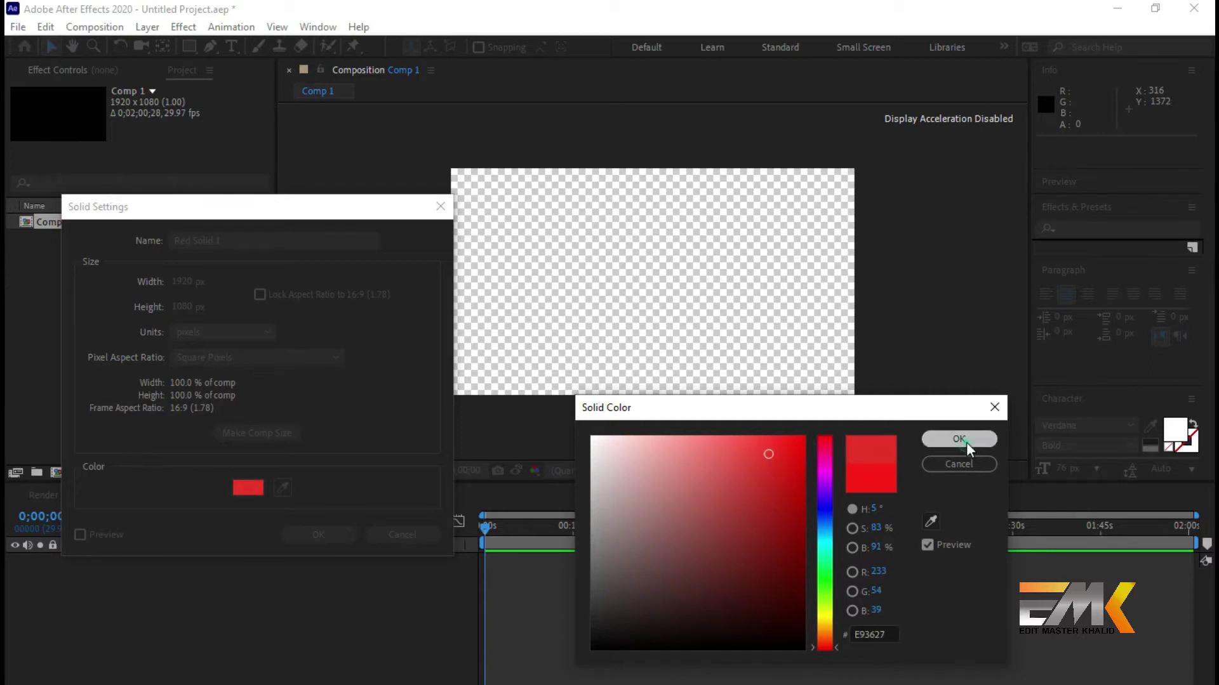
pyautogui.click(327, 537)
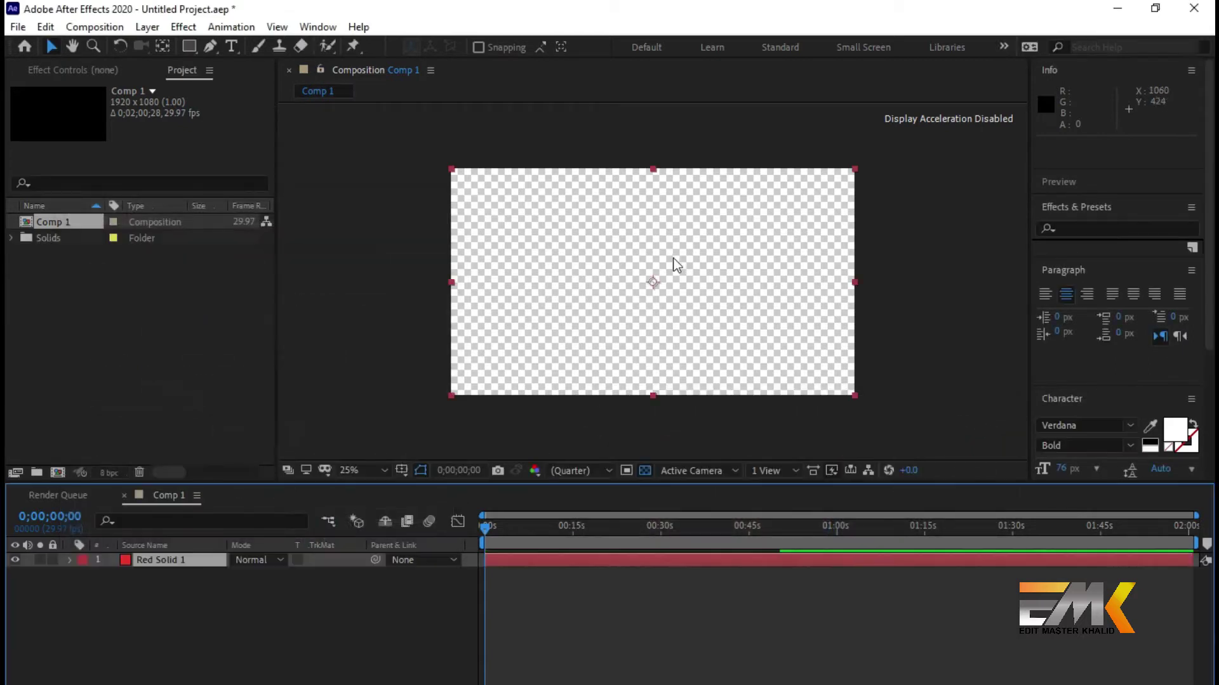
# - Scale the red solid down to a thin centred bar, about 55% wide and 12% high
pyautogui.moveTo(653, 170); pyautogui.dragTo(657, 268)
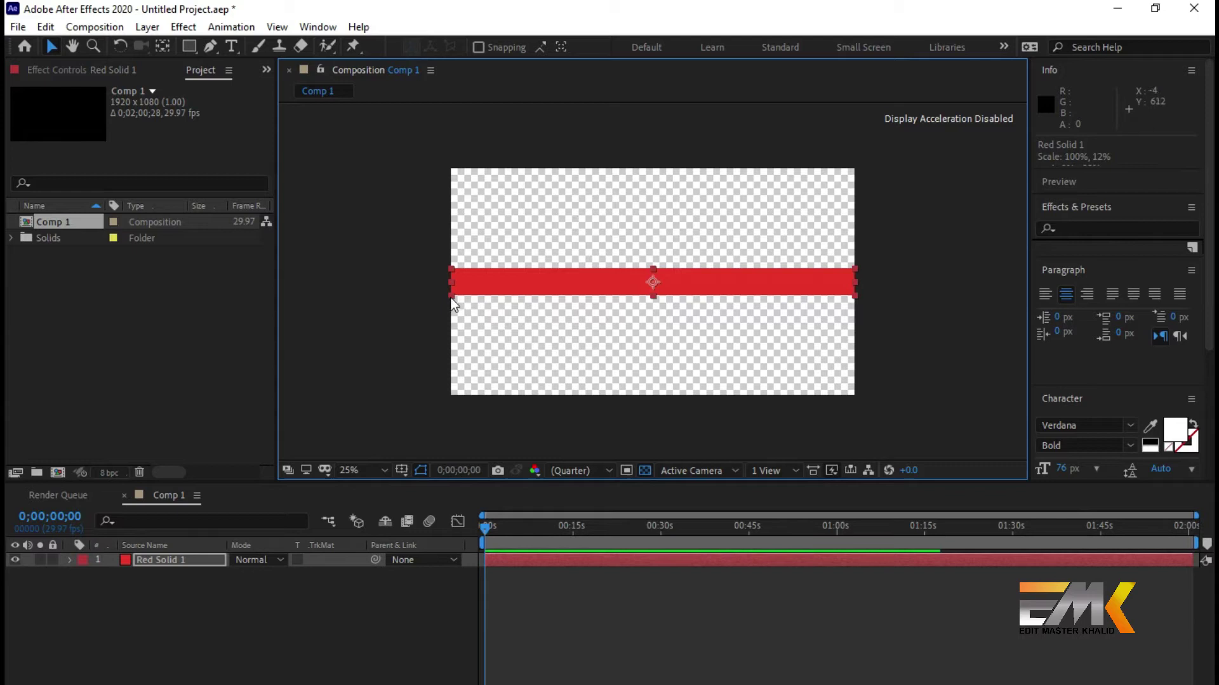
pyautogui.moveTo(450, 283); pyautogui.dragTo(547, 286)
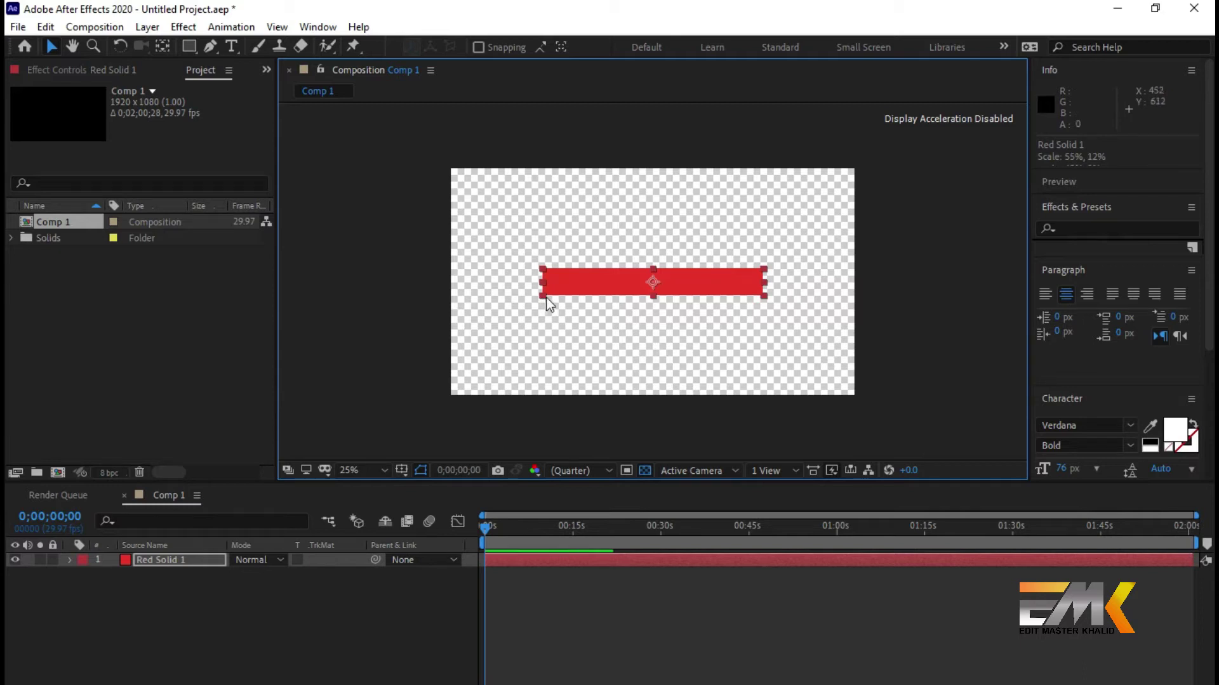
pyautogui.doubleClick(543, 296)
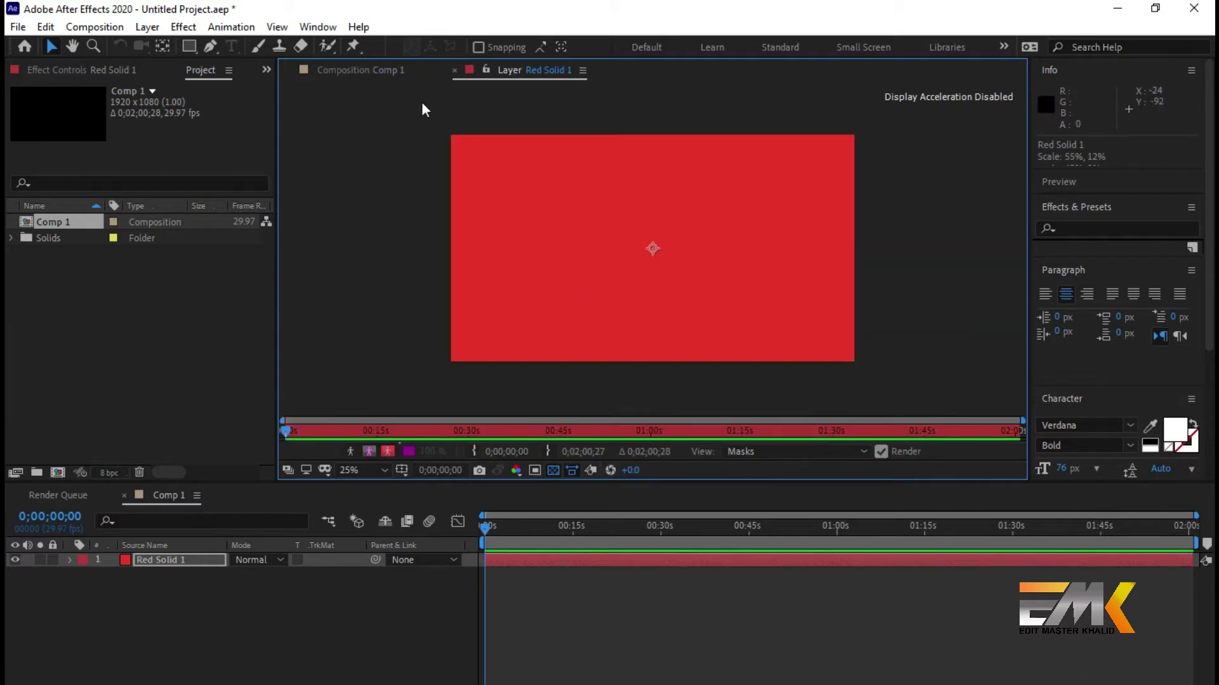
pyautogui.click(360, 71)
pyautogui.click(628, 277)
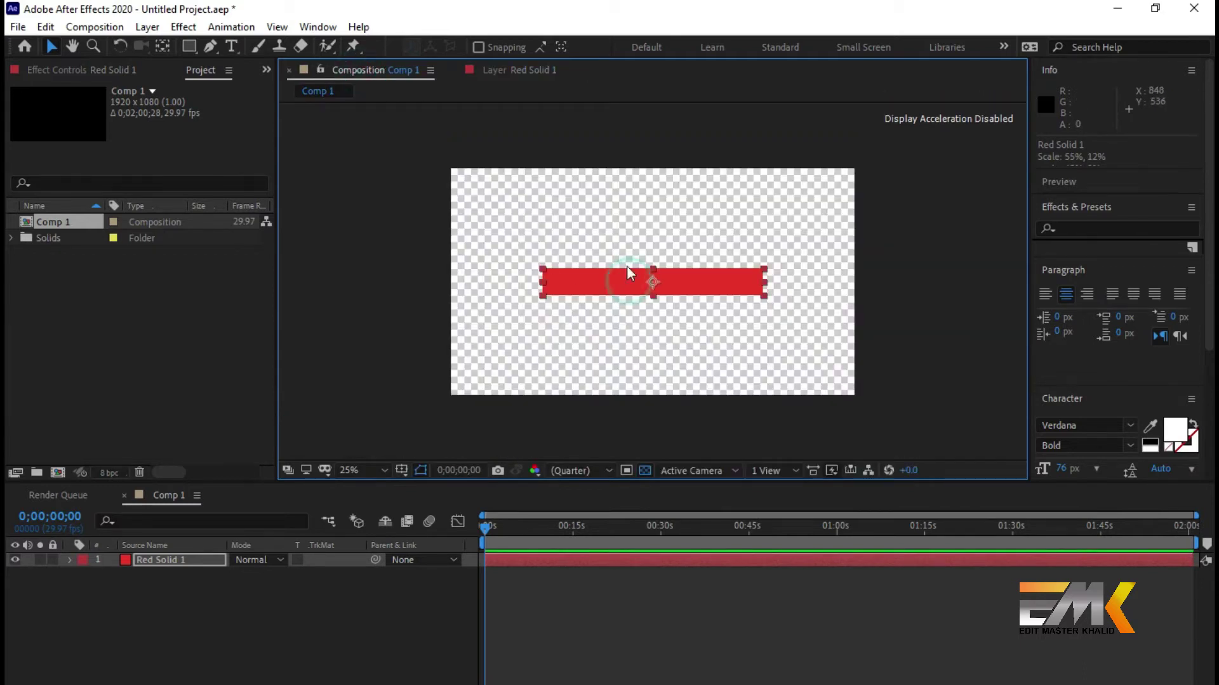
pyautogui.click(495, 68)
pyautogui.click(374, 70)
# - Draw a closed black shape over the red bar with the Pen tool, following its outline but extending the upper-left corner into a slanted end
pyautogui.click(550, 305)
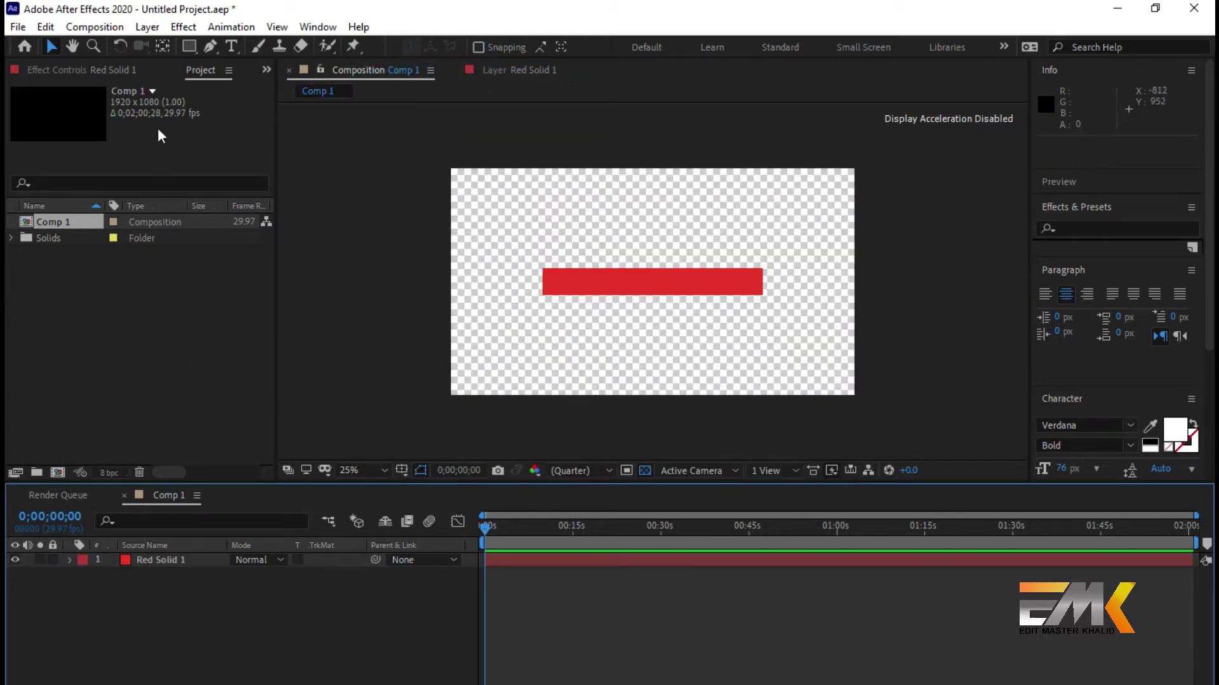
pyautogui.click(212, 47)
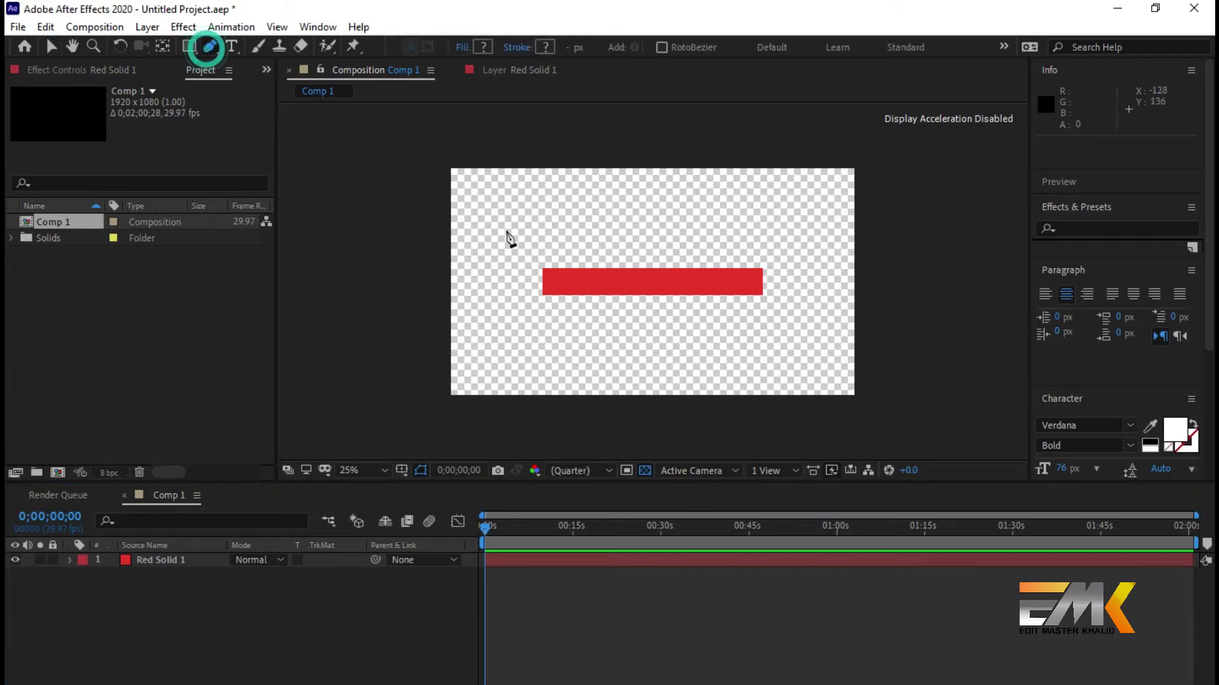
pyautogui.click(762, 269)
pyautogui.click(762, 295)
pyautogui.click(543, 294)
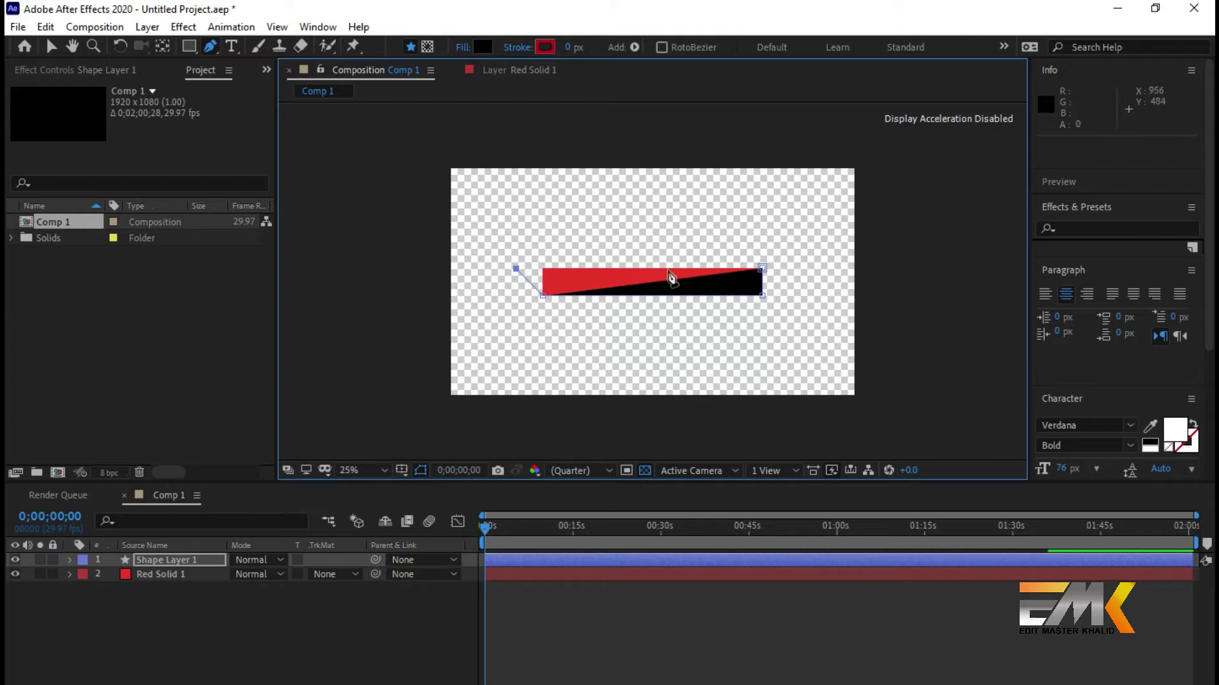
pyautogui.click(762, 269)
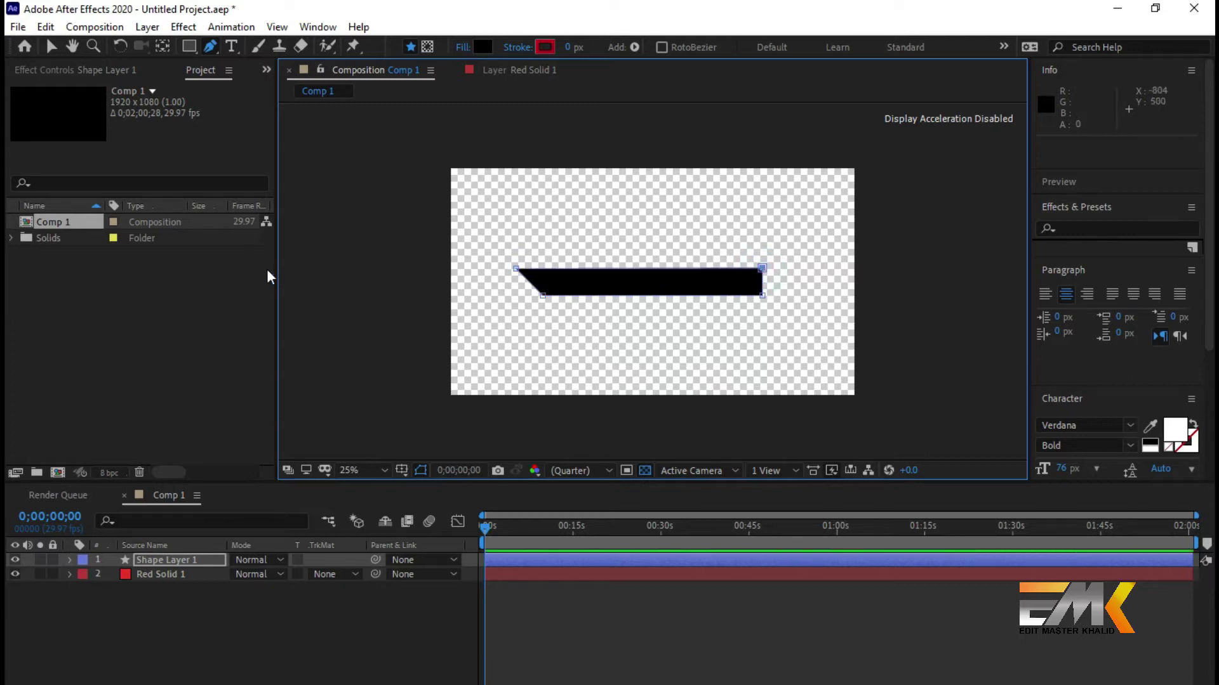
pyautogui.click(53, 45)
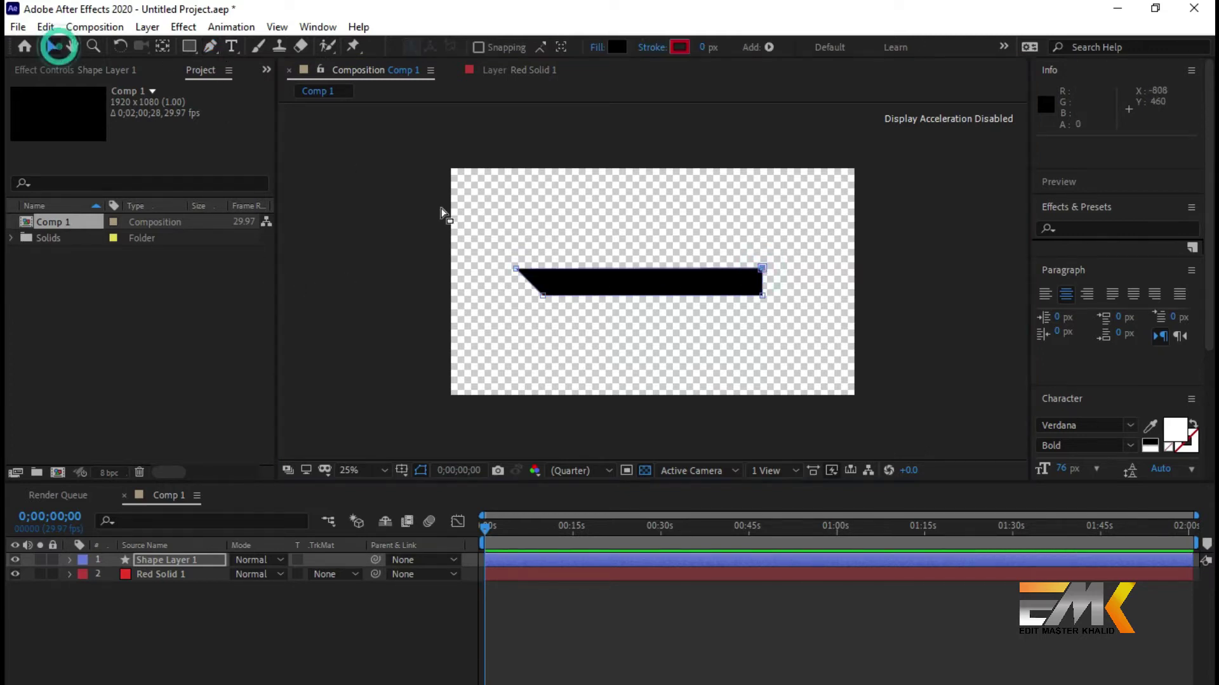
# - Apply the 4-Color Gradient effect to the new slanted bar's shape layer
pyautogui.click(403, 230)
pyautogui.click(596, 275)
pyautogui.click(550, 396)
pyautogui.click(578, 283)
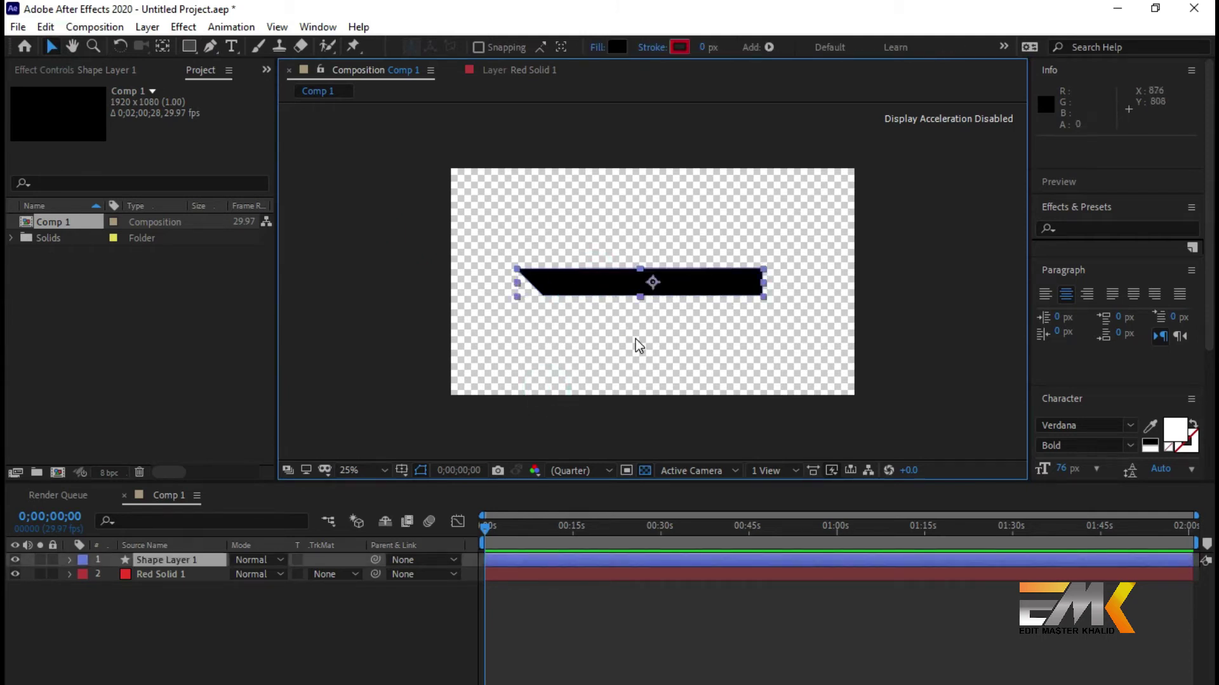
pyautogui.press('/')
pyautogui.press(',')
pyautogui.press('.')
pyautogui.press(',')
pyautogui.press(',')
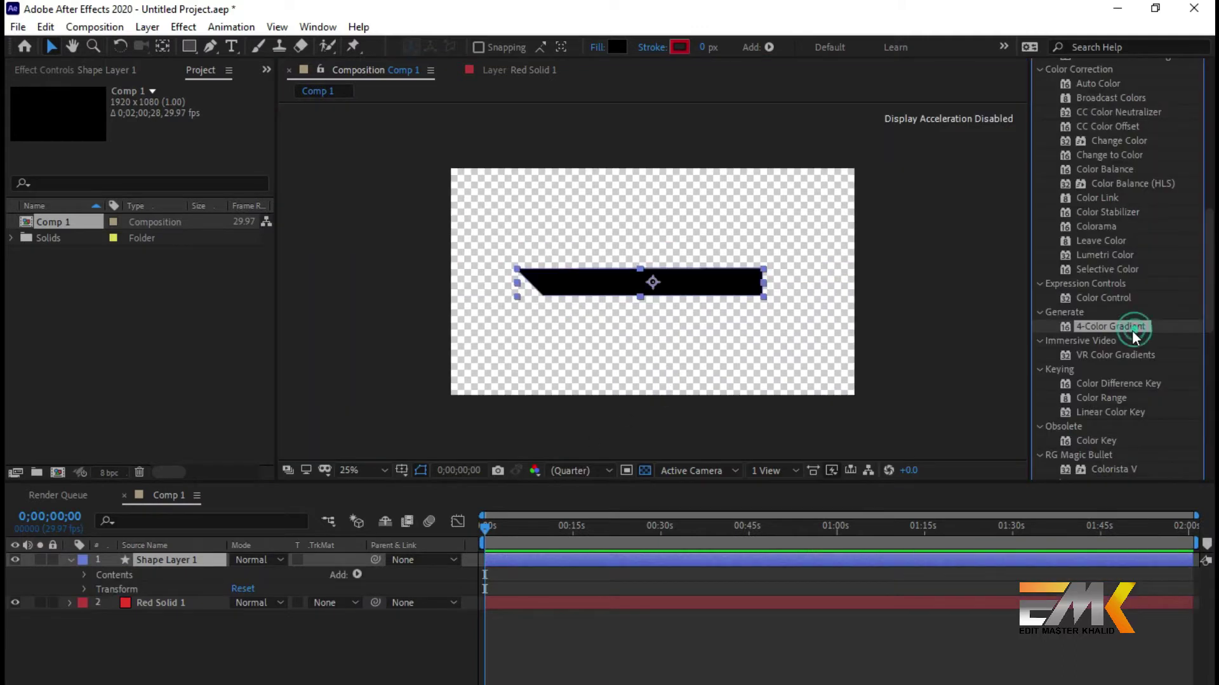
pyautogui.moveTo(1110, 326); pyautogui.dragTo(188, 562)
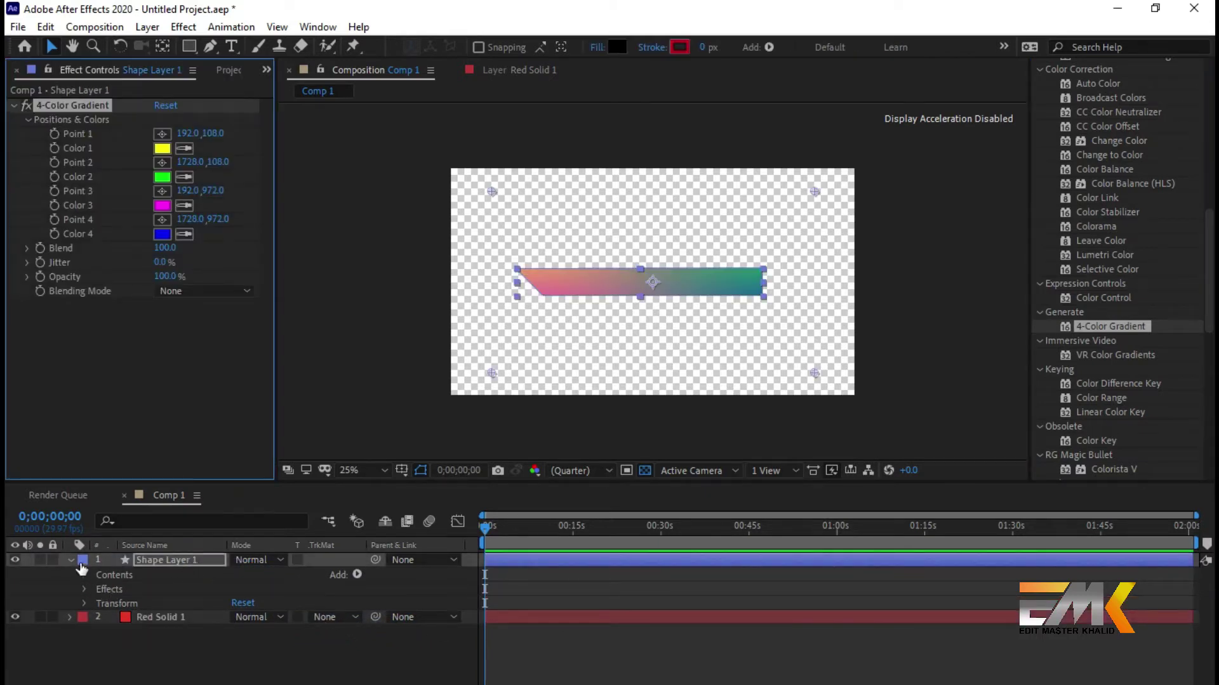
# - Set Color 1 of the 4-Color Gradient to golden yellow E5B628
pyautogui.click(166, 147)
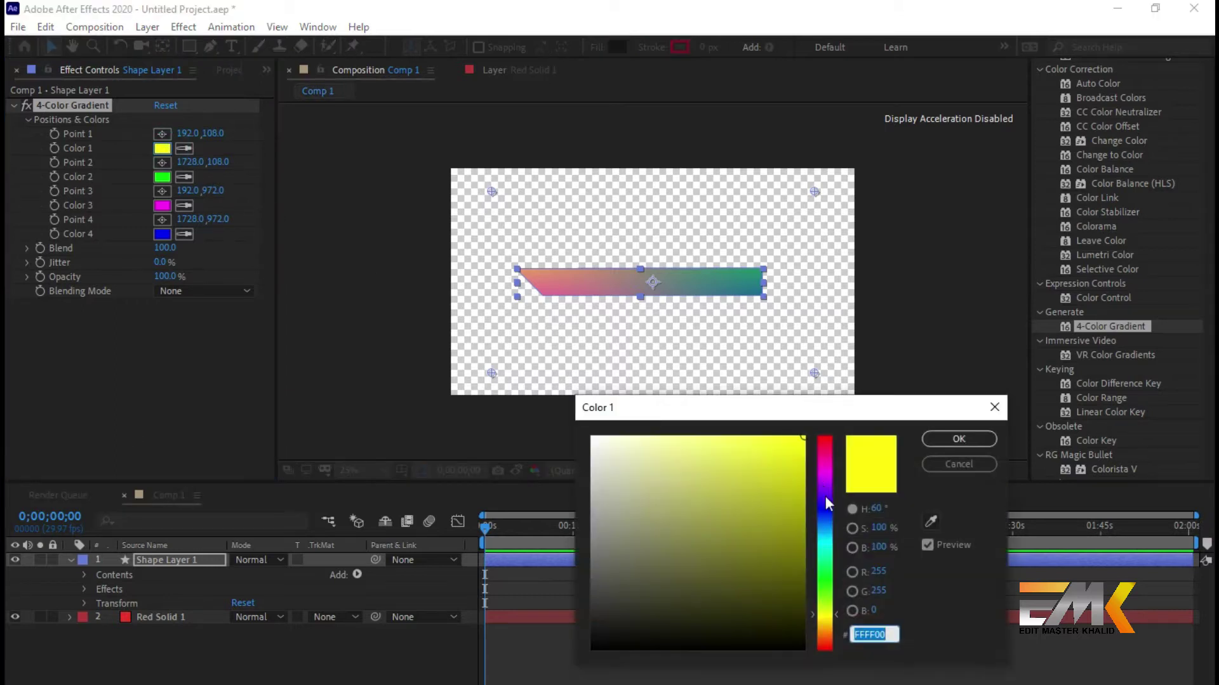
pyautogui.moveTo(768, 457); pyautogui.dragTo(767, 471)
pyautogui.click(825, 609)
pyautogui.moveTo(826, 618); pyautogui.dragTo(827, 629)
pyautogui.moveTo(767, 472); pyautogui.dragTo(785, 485)
pyautogui.moveTo(763, 440); pyautogui.dragTo(767, 458)
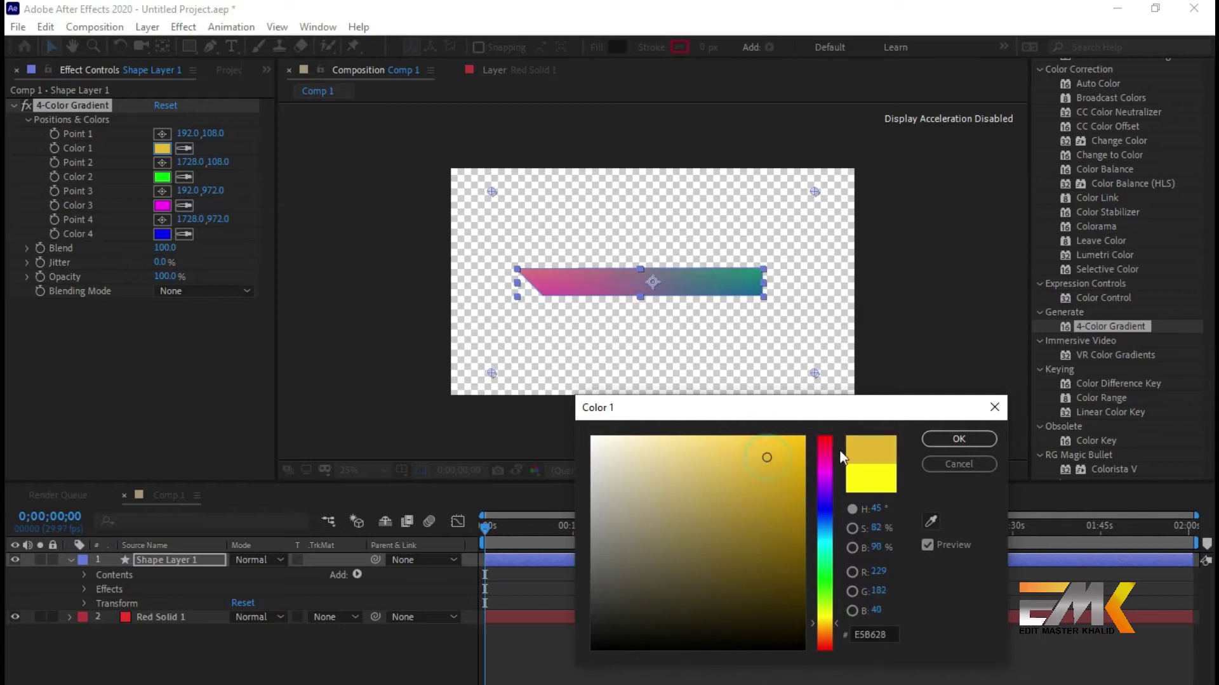
pyautogui.click(960, 438)
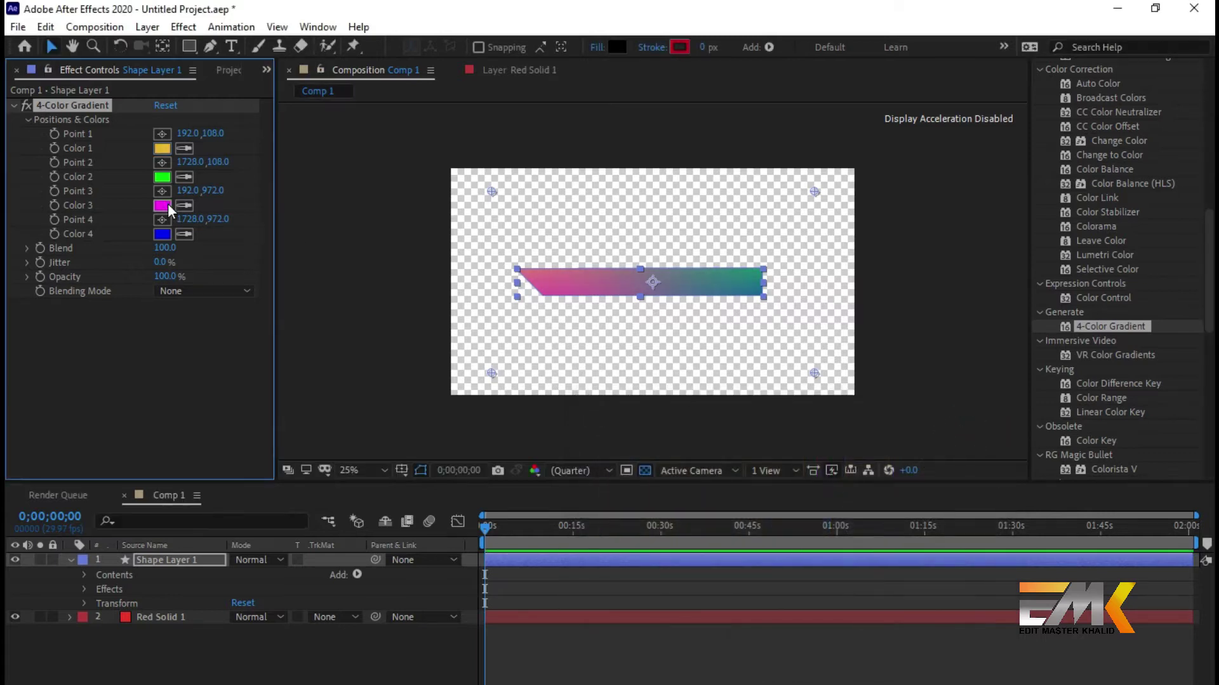
# - Set Color 3 of the 4-Color Gradient to bright yellow F9DA08
pyautogui.click(162, 205)
pyautogui.click(827, 618)
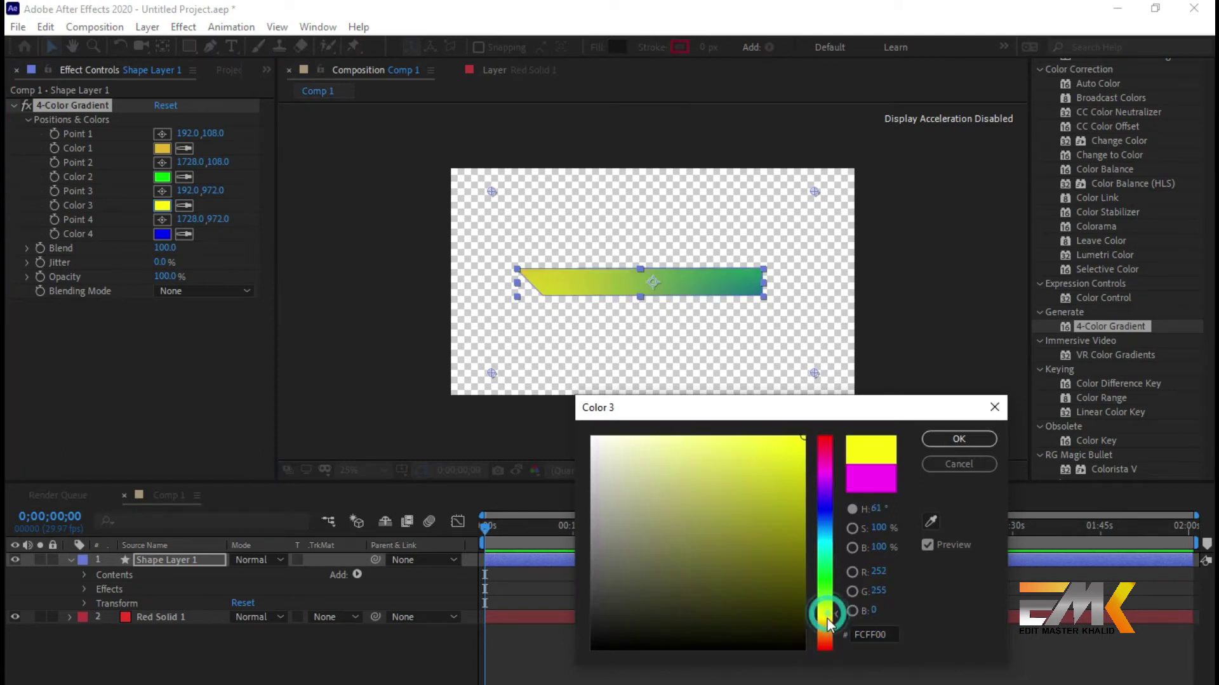
pyautogui.click(786, 457)
pyautogui.click(797, 476)
pyautogui.click(795, 440)
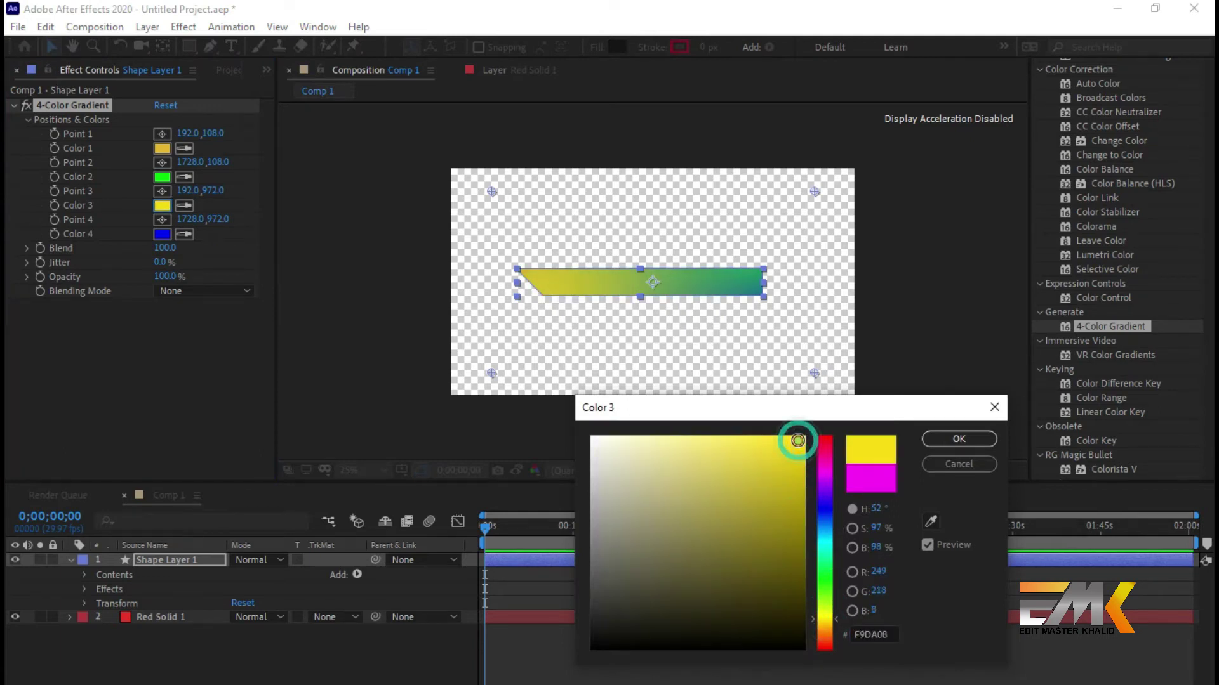
pyautogui.click(959, 438)
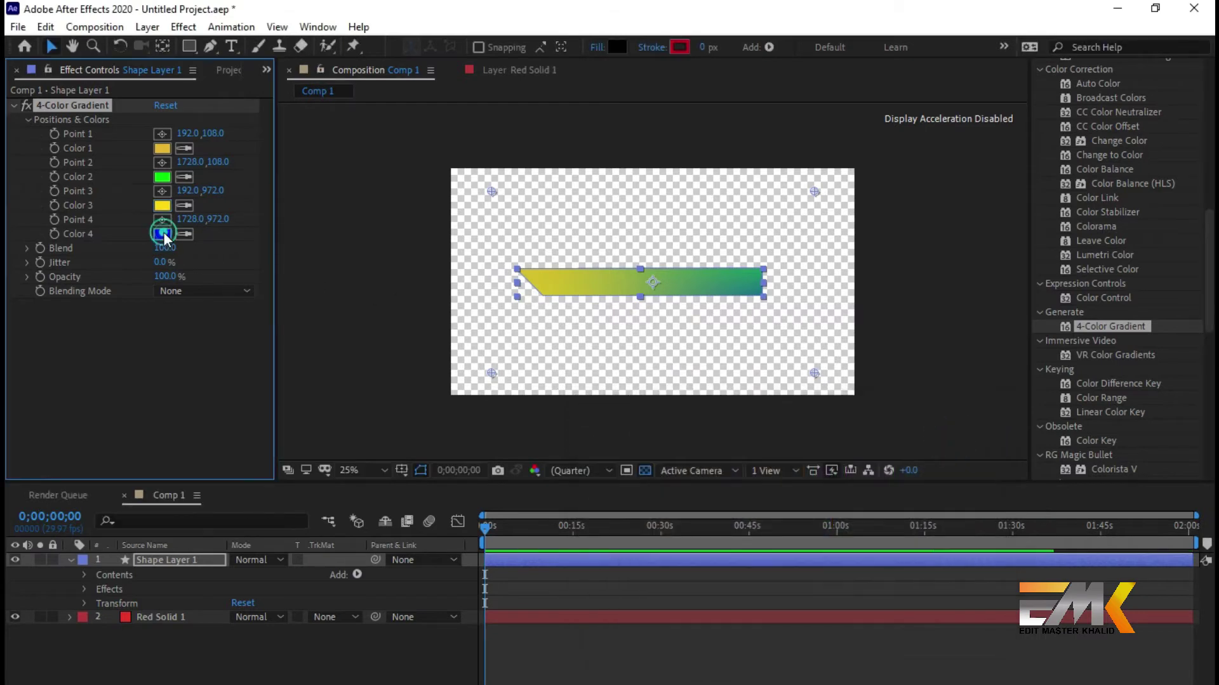
# - Set Color 4 of the 4-Color Gradient to red E20D0D
pyautogui.click(163, 234)
pyautogui.click(825, 438)
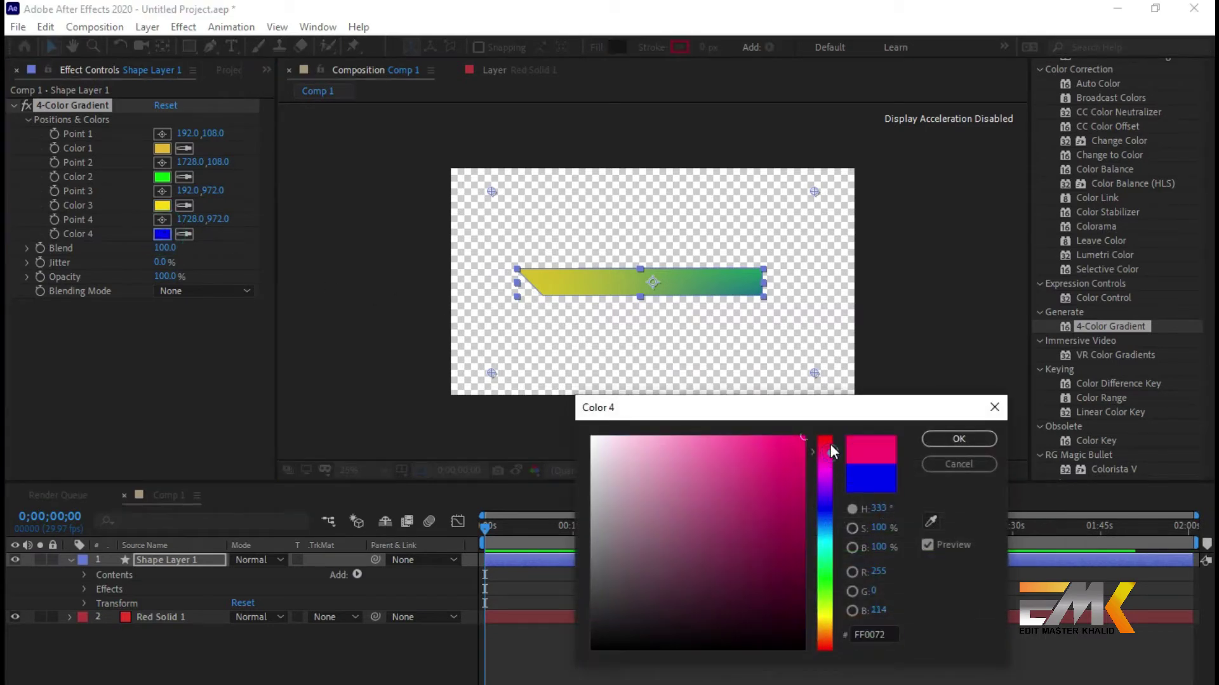
pyautogui.click(803, 448)
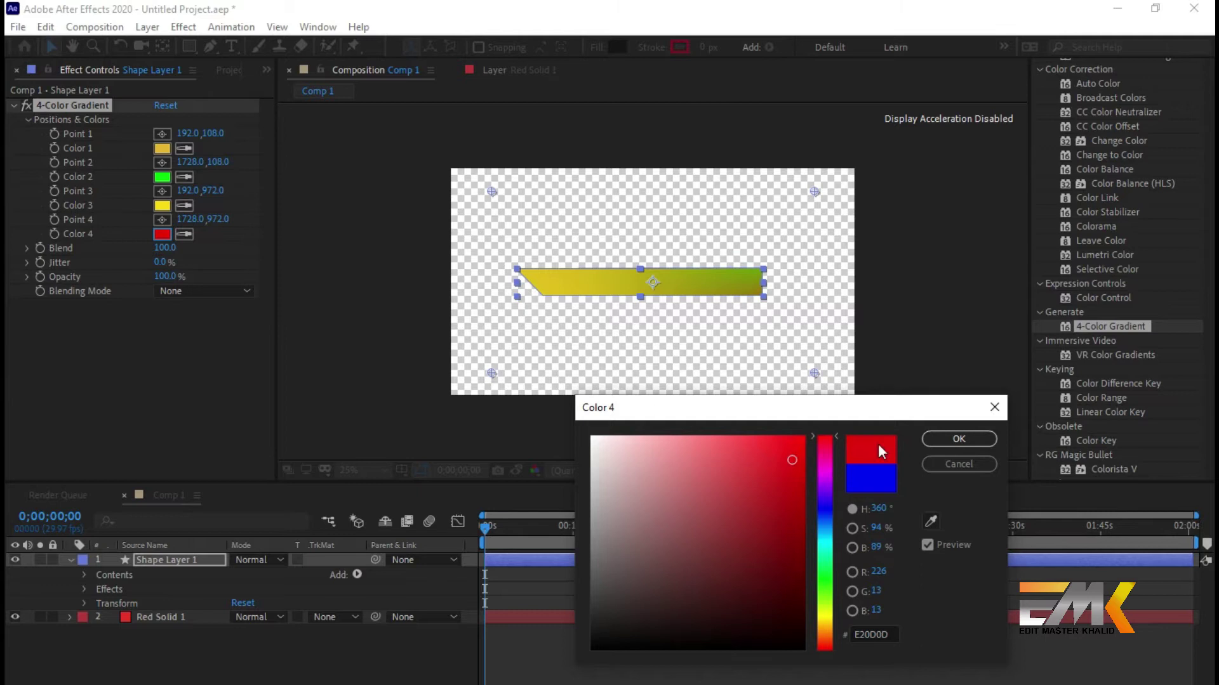
pyautogui.click(957, 439)
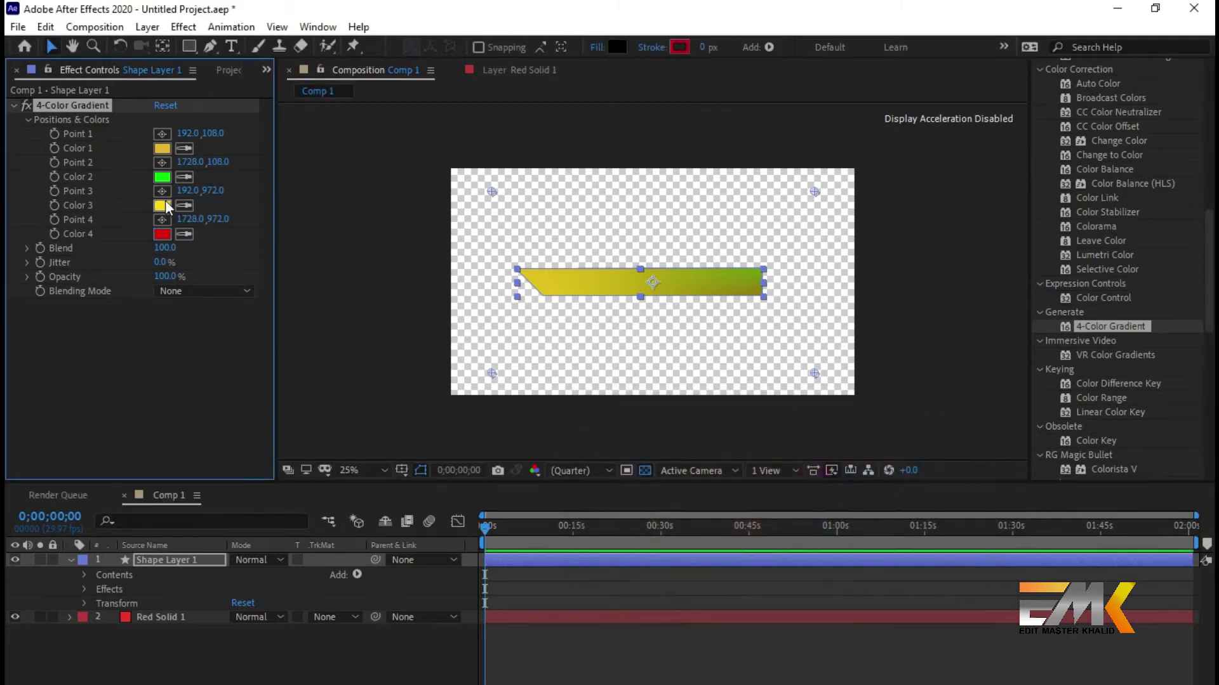
# - Set Color 2 of the 4-Color Gradient to a magenta pink
pyautogui.click(164, 178)
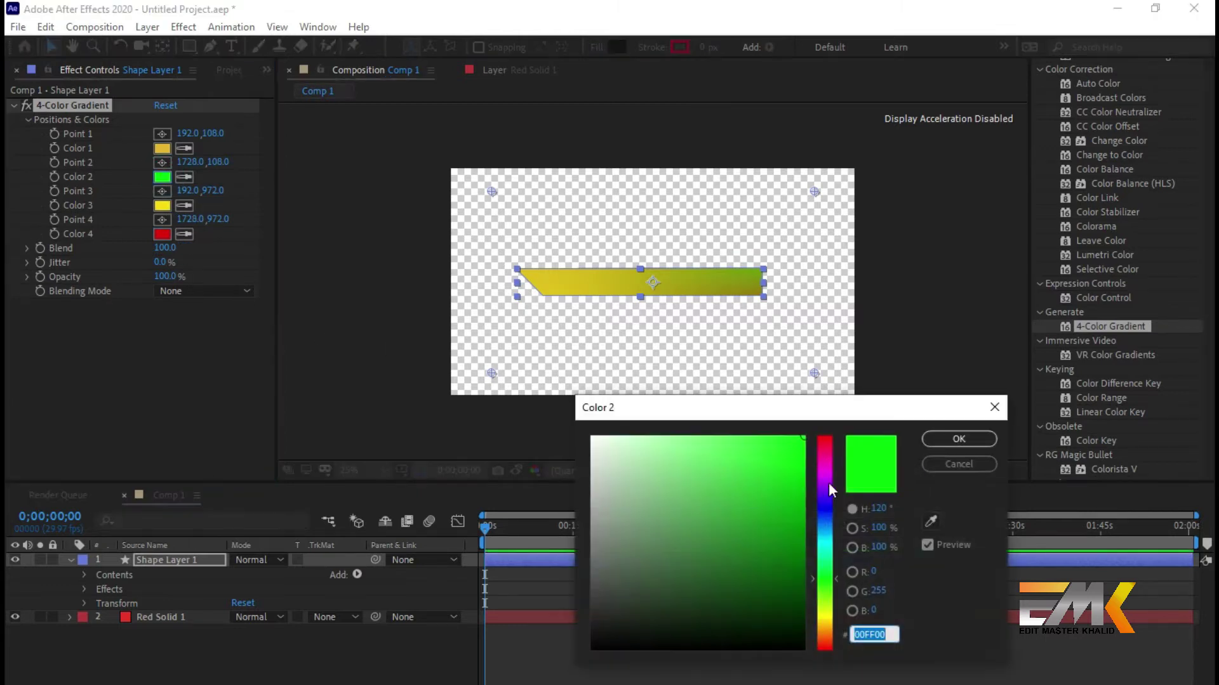
pyautogui.click(826, 455)
pyautogui.click(798, 452)
pyautogui.click(946, 438)
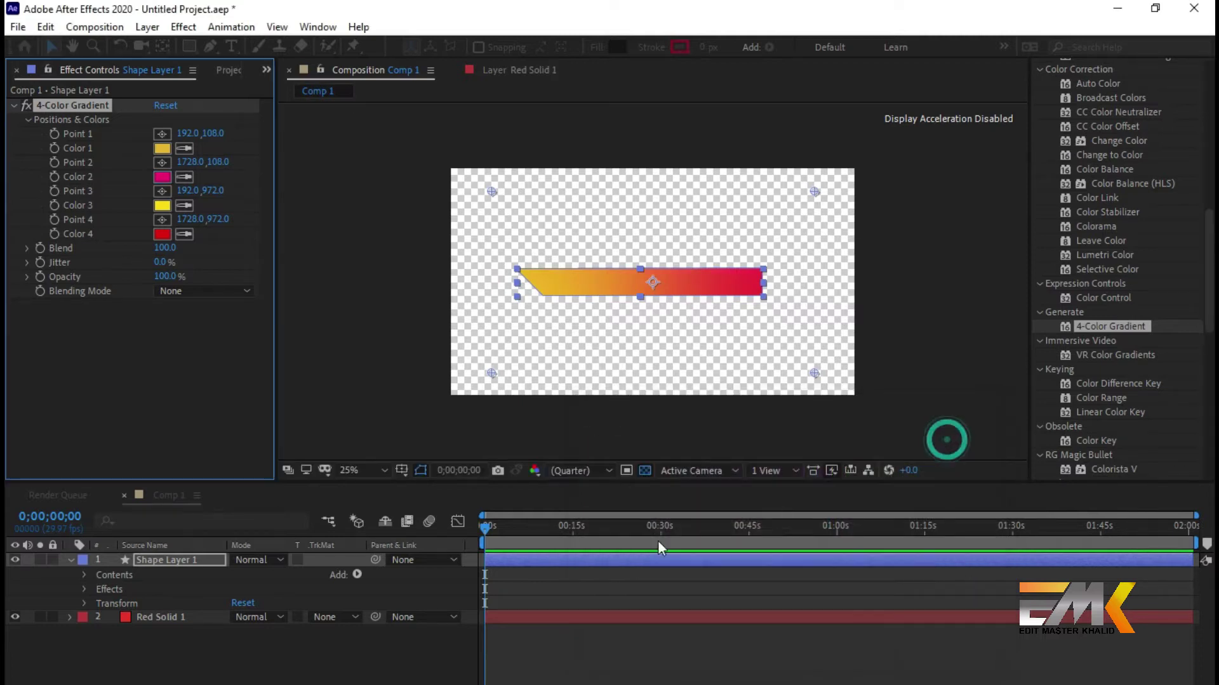
pyautogui.click(377, 656)
pyautogui.click(658, 289)
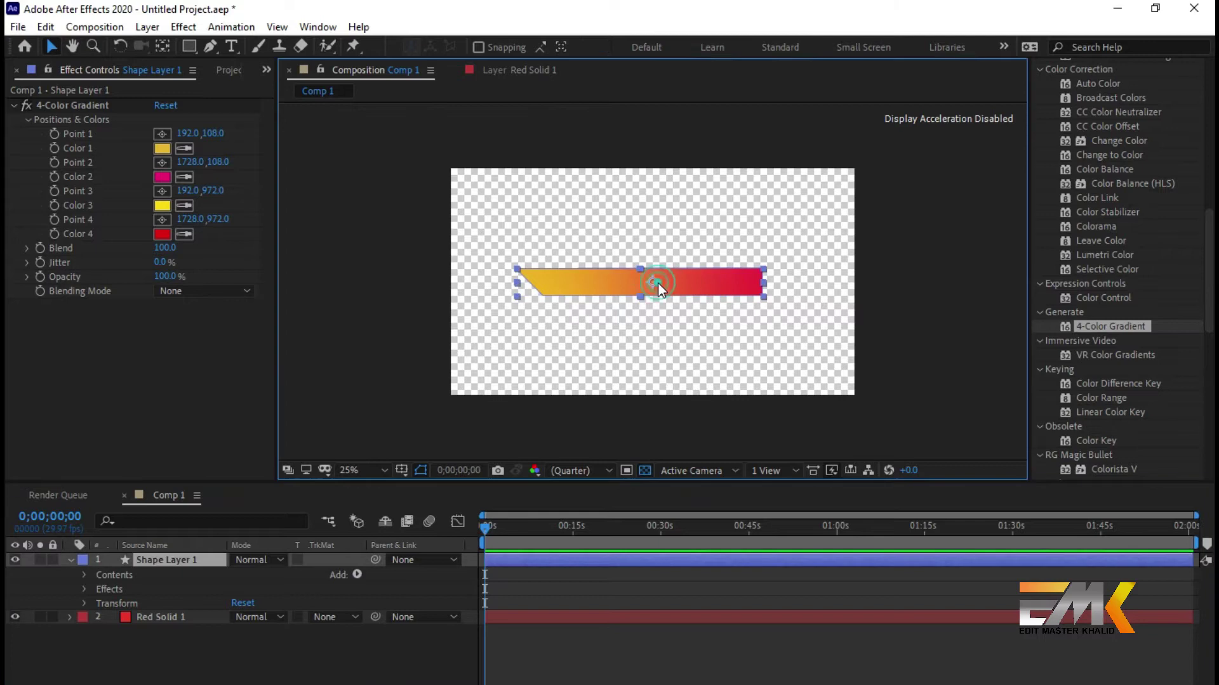
pyautogui.click(84, 575)
pyautogui.click(99, 589)
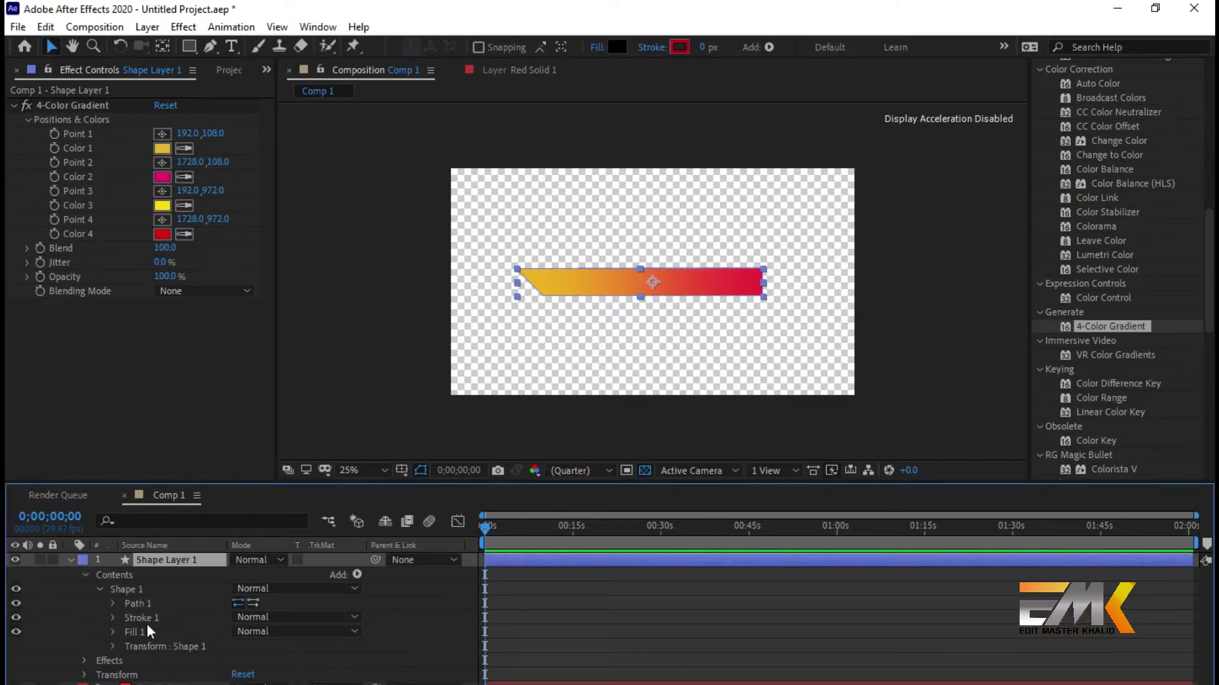
# - Remove the red solid layer and duplicate the gradient bar's shape layer
pyautogui.click(188, 563)
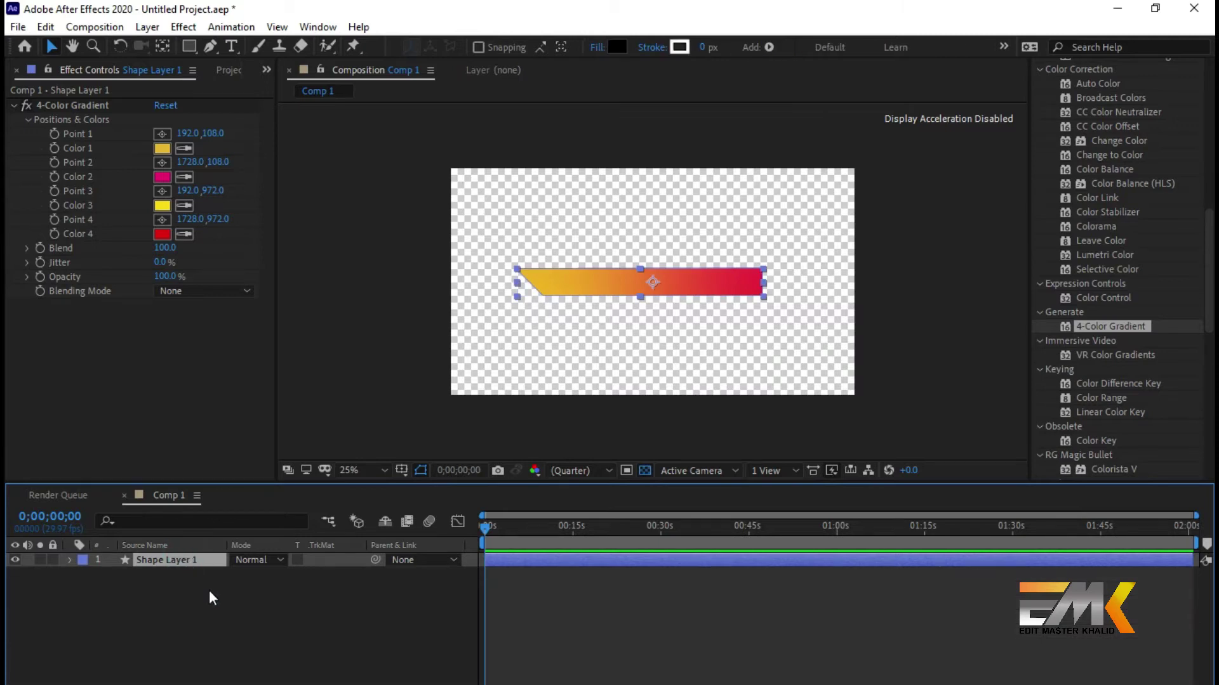
pyautogui.hotkey('ctrl', 'd')
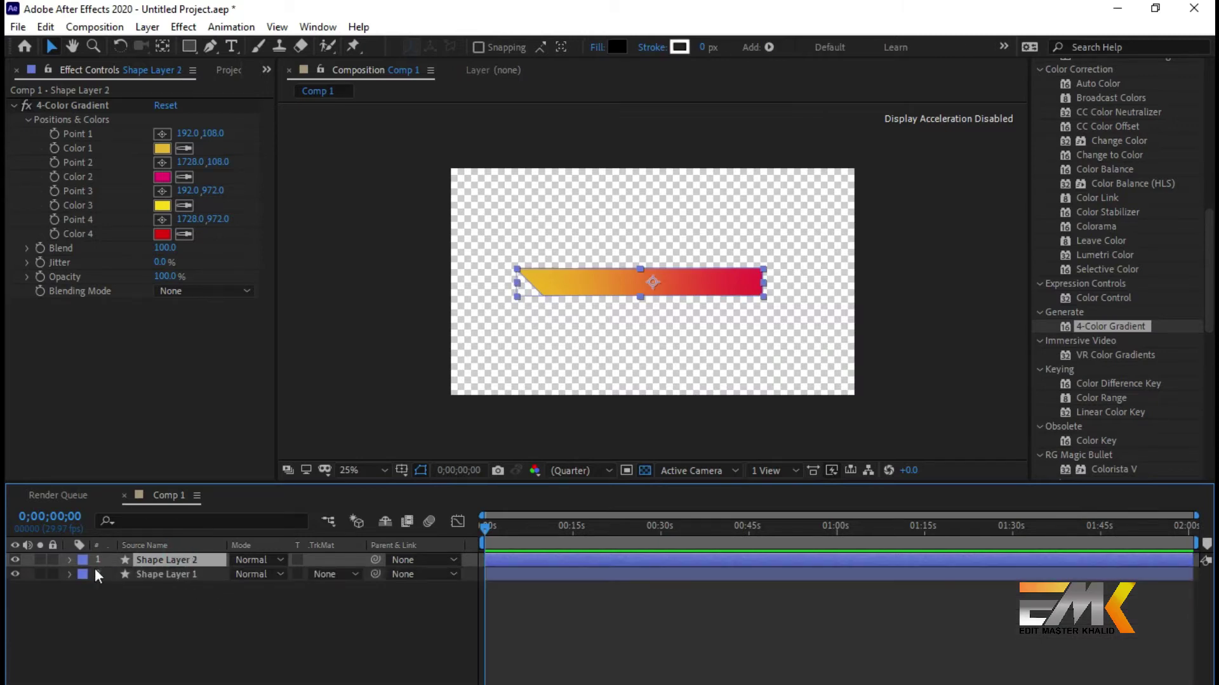
# - Give the duplicate bar on Shape Layer 2 a 14 px stroke and remove its 4-Color Gradient effect
pyautogui.click(68, 561)
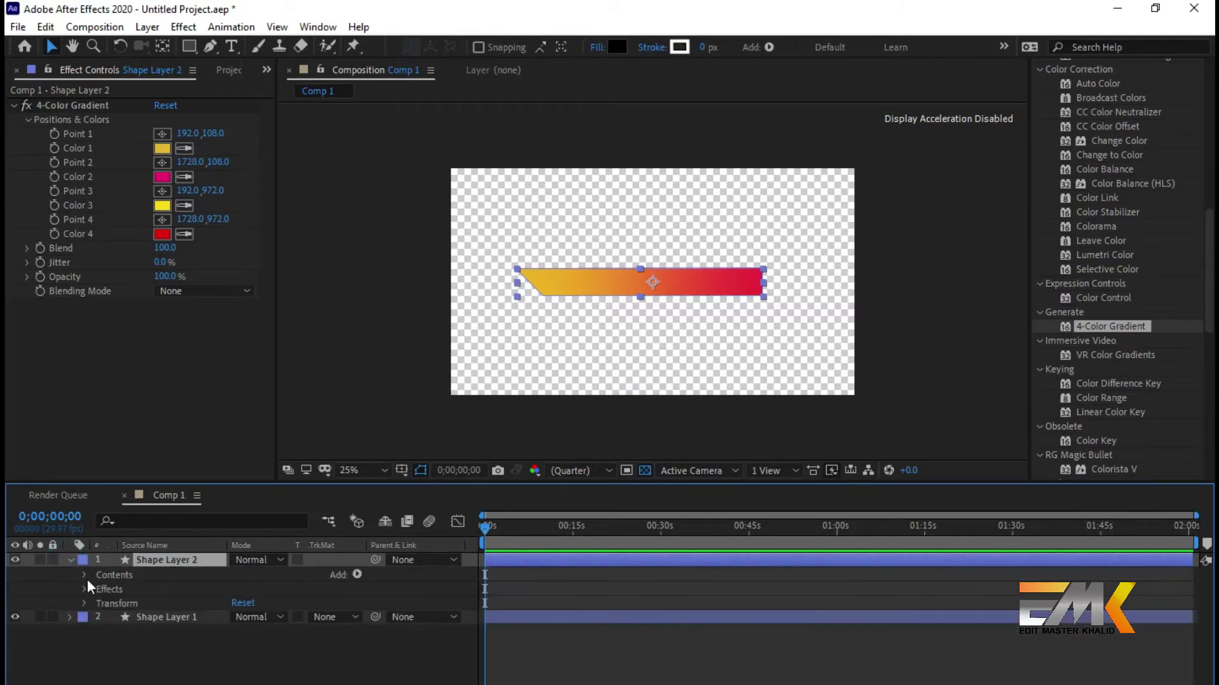
pyautogui.click(85, 576)
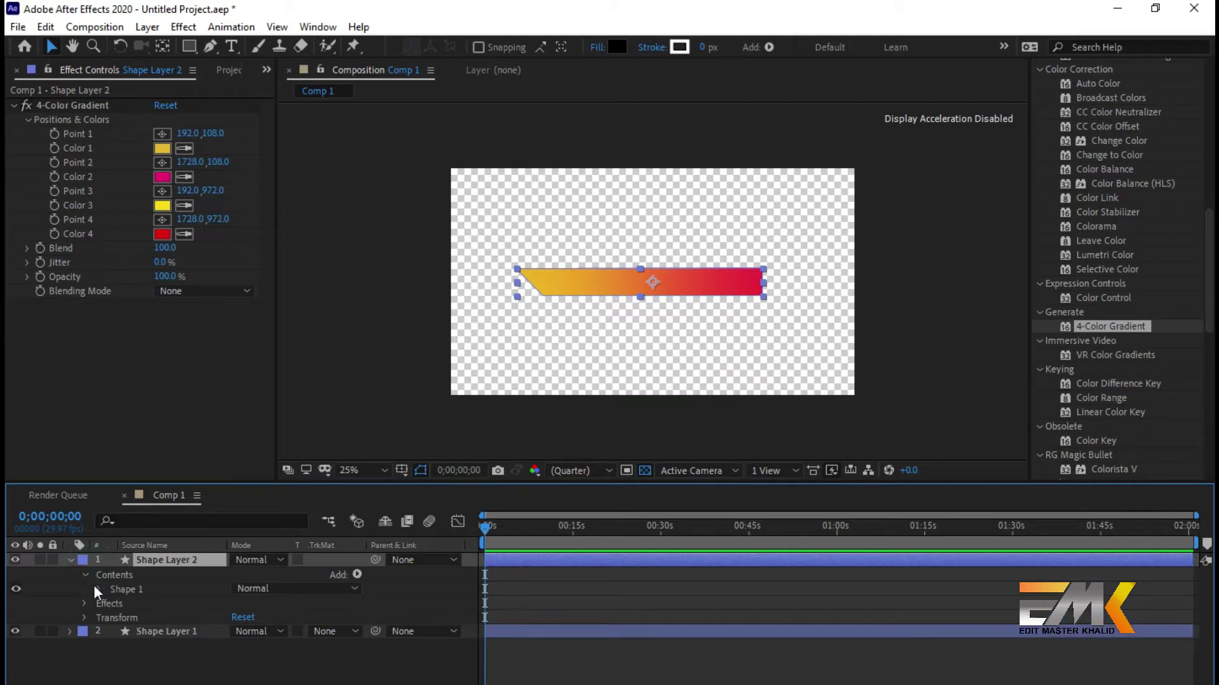
pyautogui.click(97, 589)
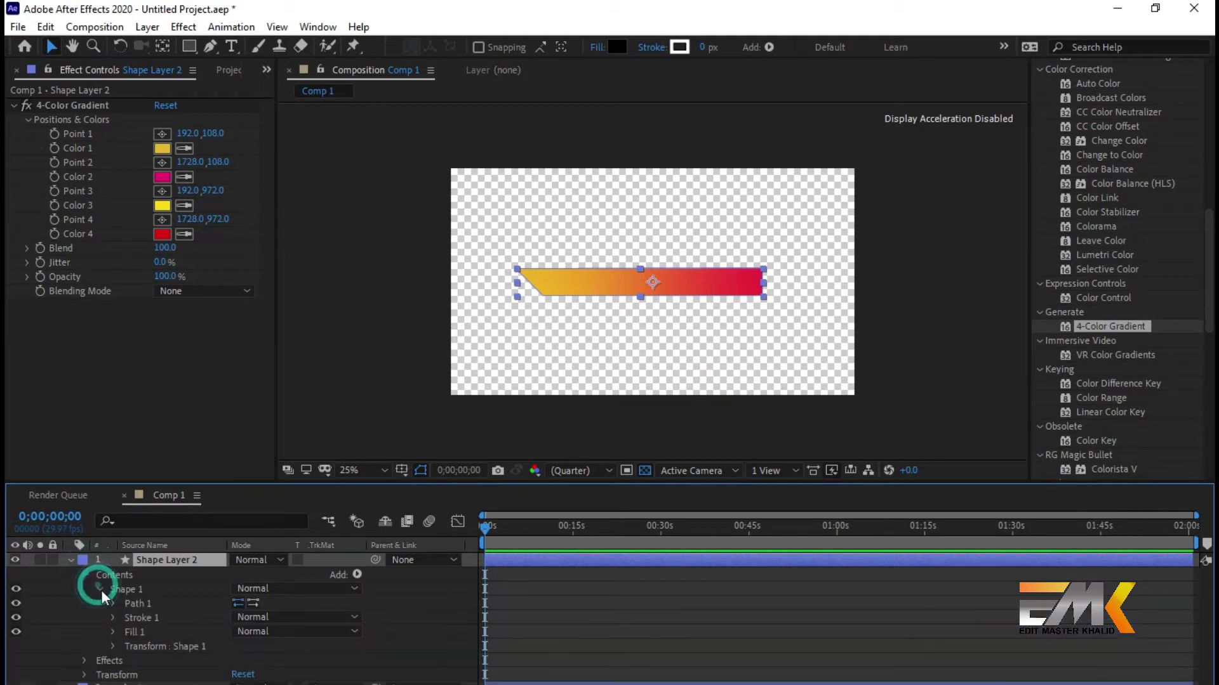
pyautogui.click(113, 632)
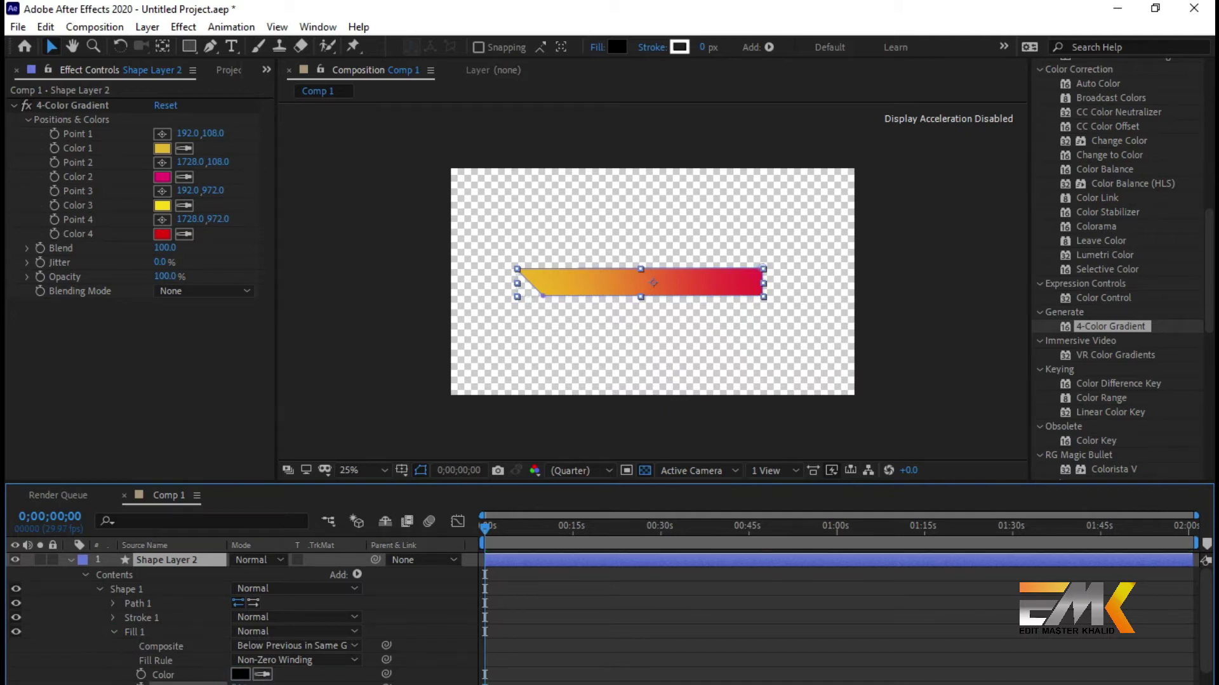
pyautogui.click(113, 632)
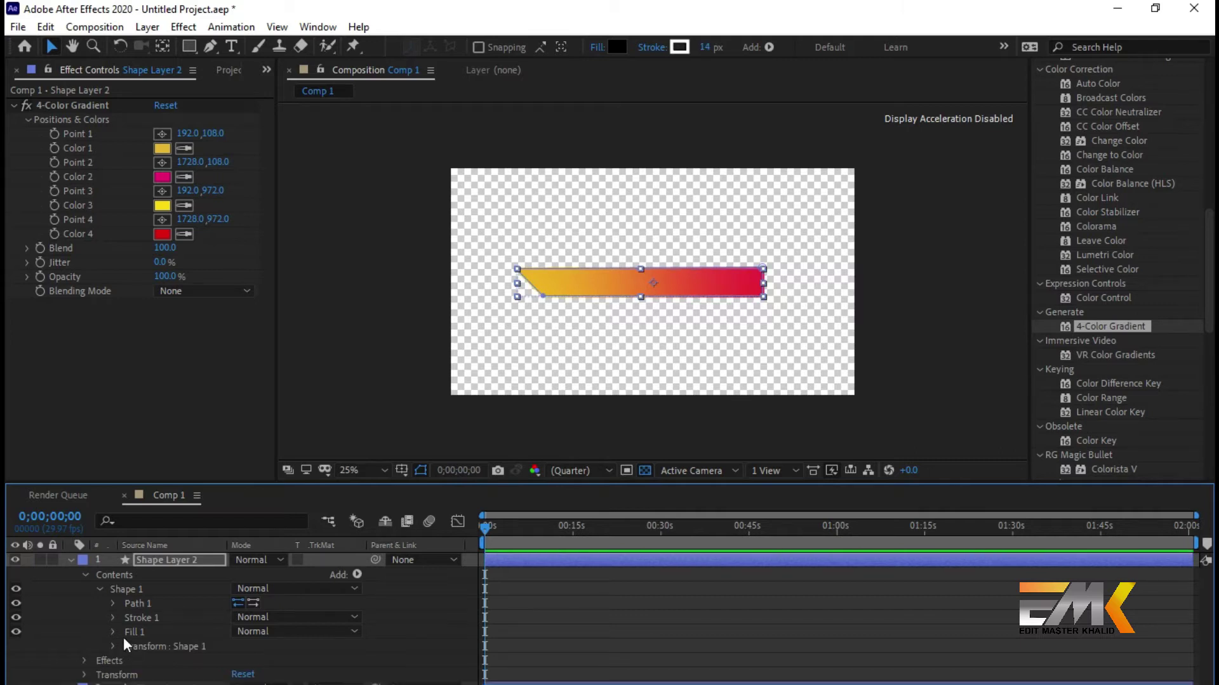
pyautogui.click(105, 662)
pyautogui.press('Delete')
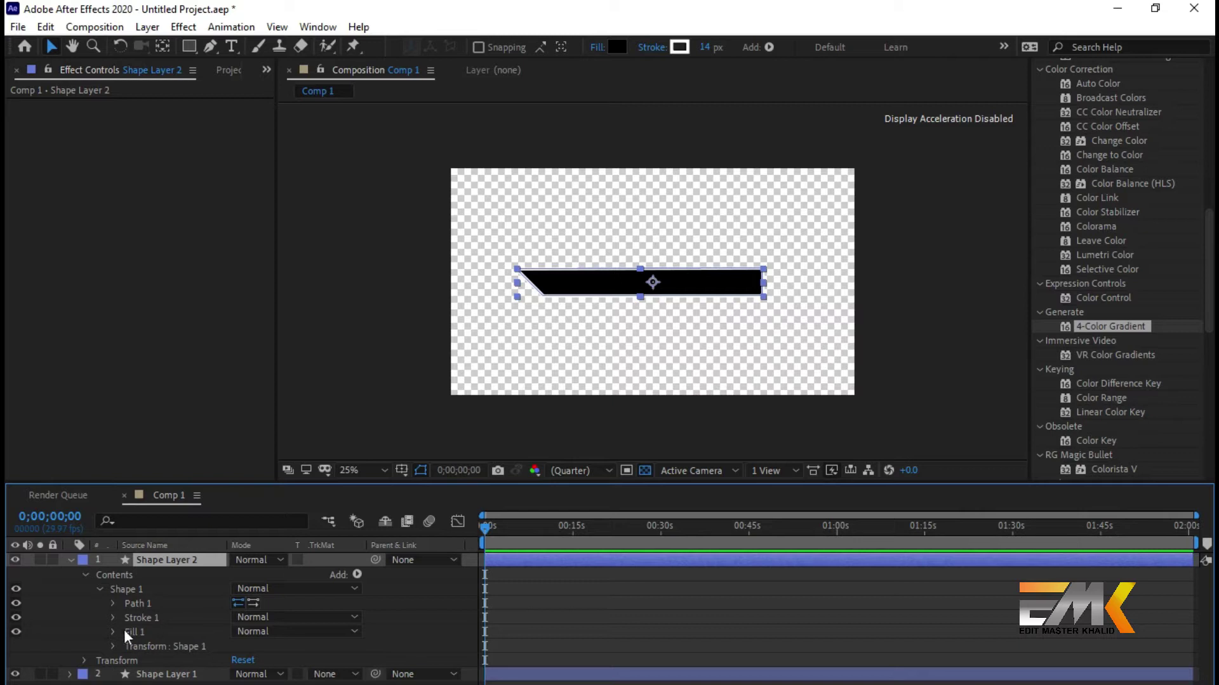
# - Set the fill opacity of the duplicate bar's Shape 1 to 0% in Shape Layer 2
pyautogui.click(113, 605)
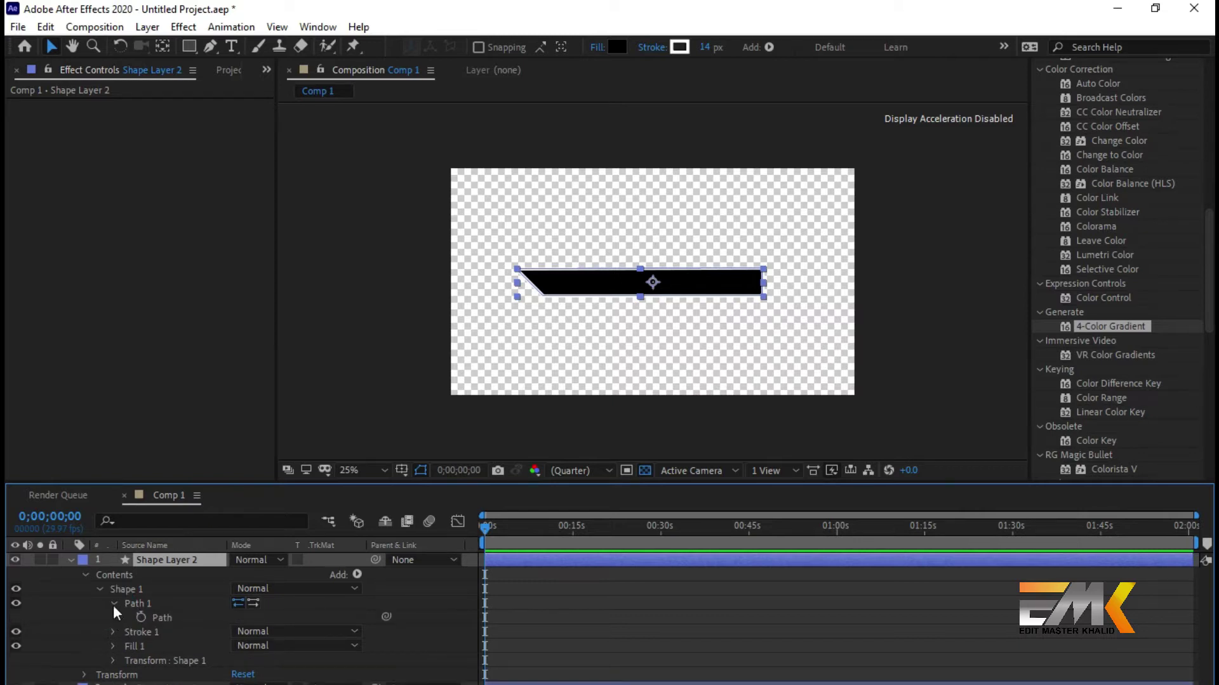
pyautogui.click(113, 604)
pyautogui.click(113, 619)
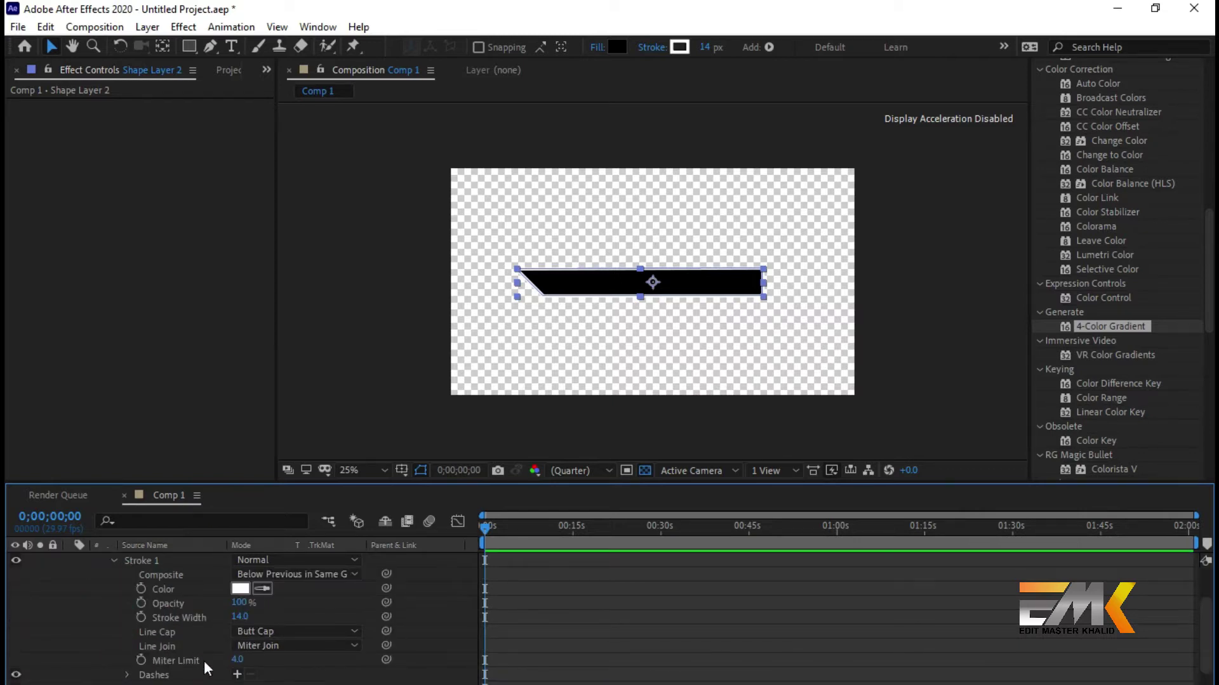
pyautogui.scroll(3, 191, 661)
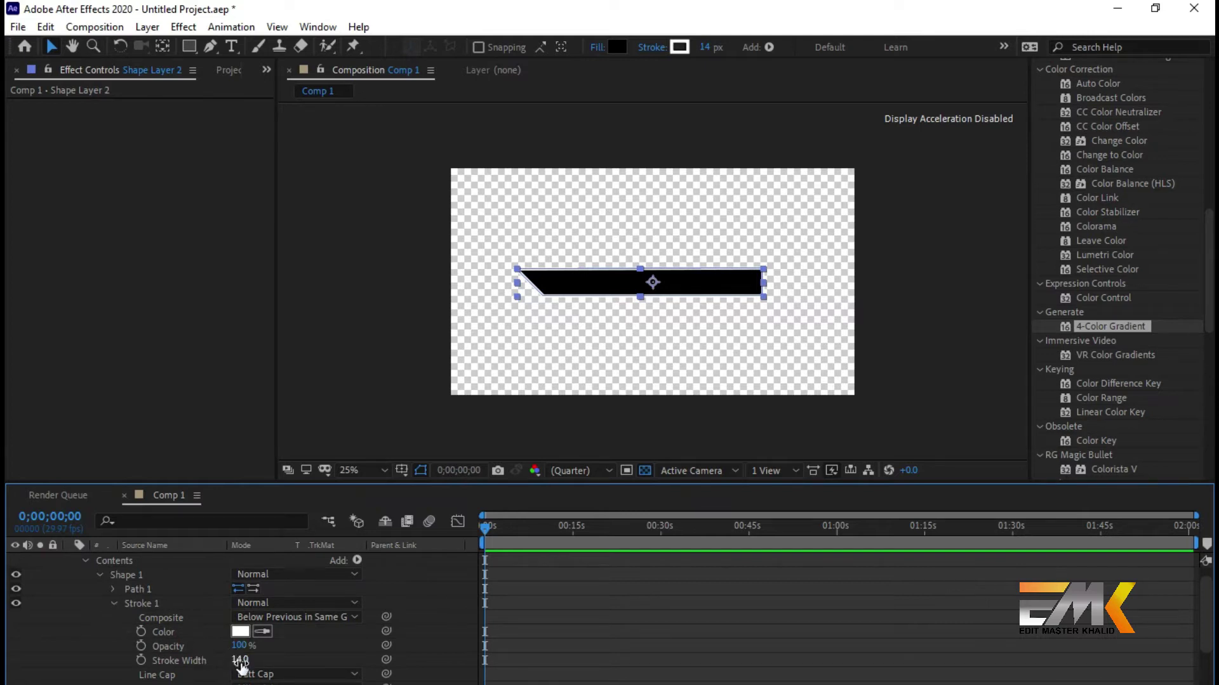
pyautogui.click(113, 603)
pyautogui.click(113, 632)
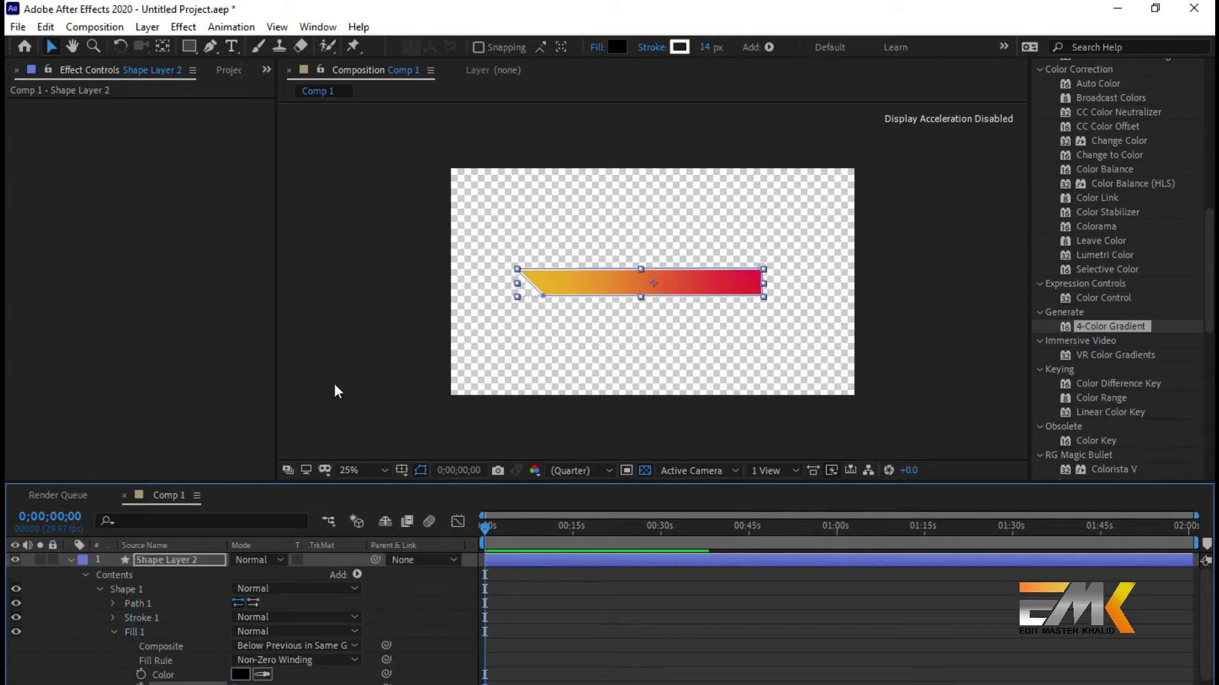
# - Turn off the transparency grid and reduce the duplicate bar's stroke width to 7 px
pyautogui.click(337, 360)
pyautogui.press('.')
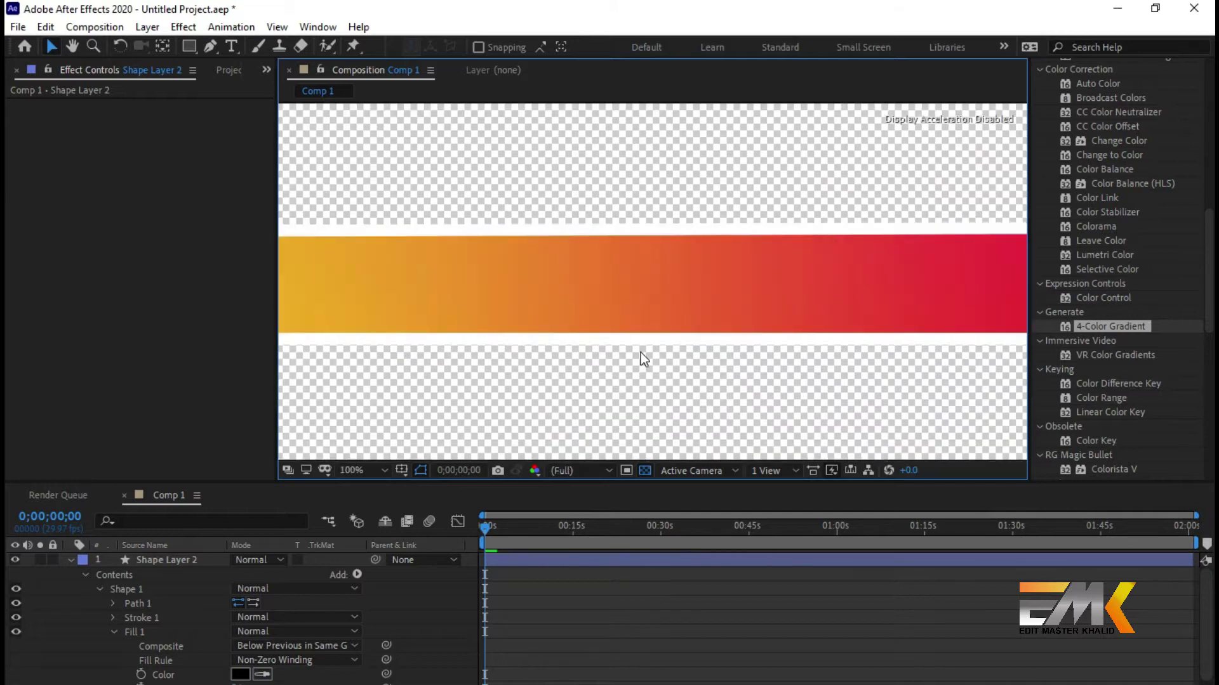
pyautogui.click(646, 471)
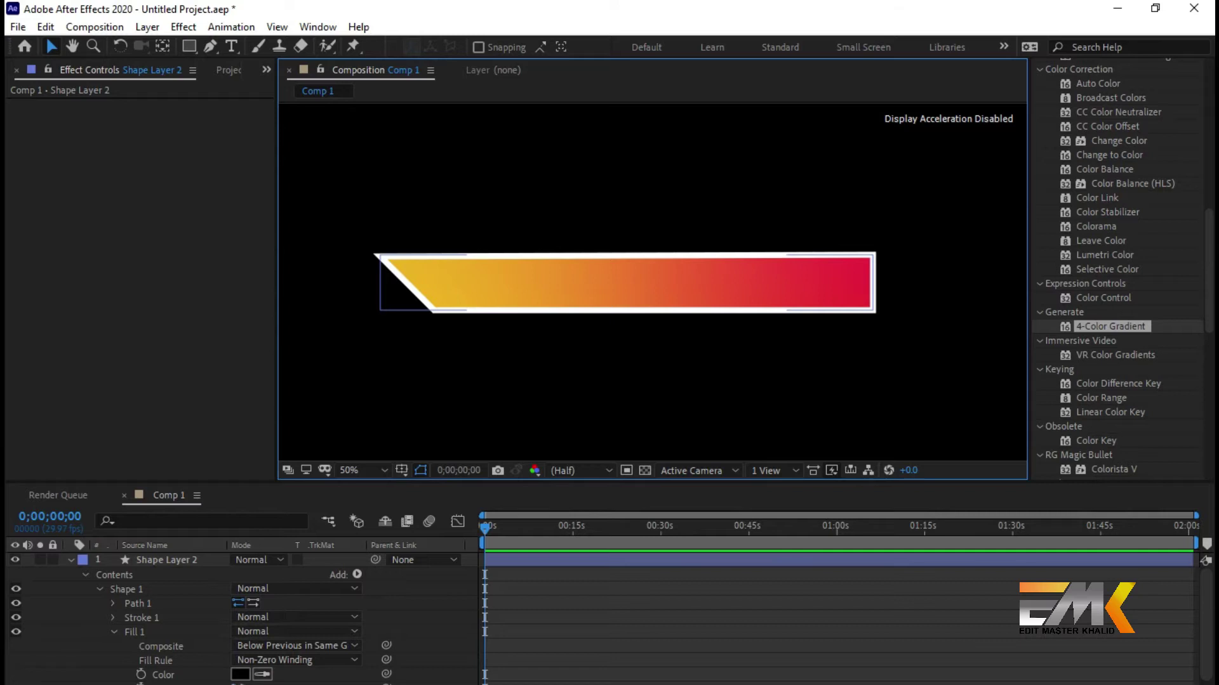
pyautogui.click(113, 618)
pyautogui.scroll(-2, 218, 658)
pyautogui.scroll(2, 255, 674)
pyautogui.moveTo(241, 660)
pyautogui.mouseDown()
pyautogui.moveTo(229, 662)
pyautogui.moveTo(240, 663)
pyautogui.mouseUp()
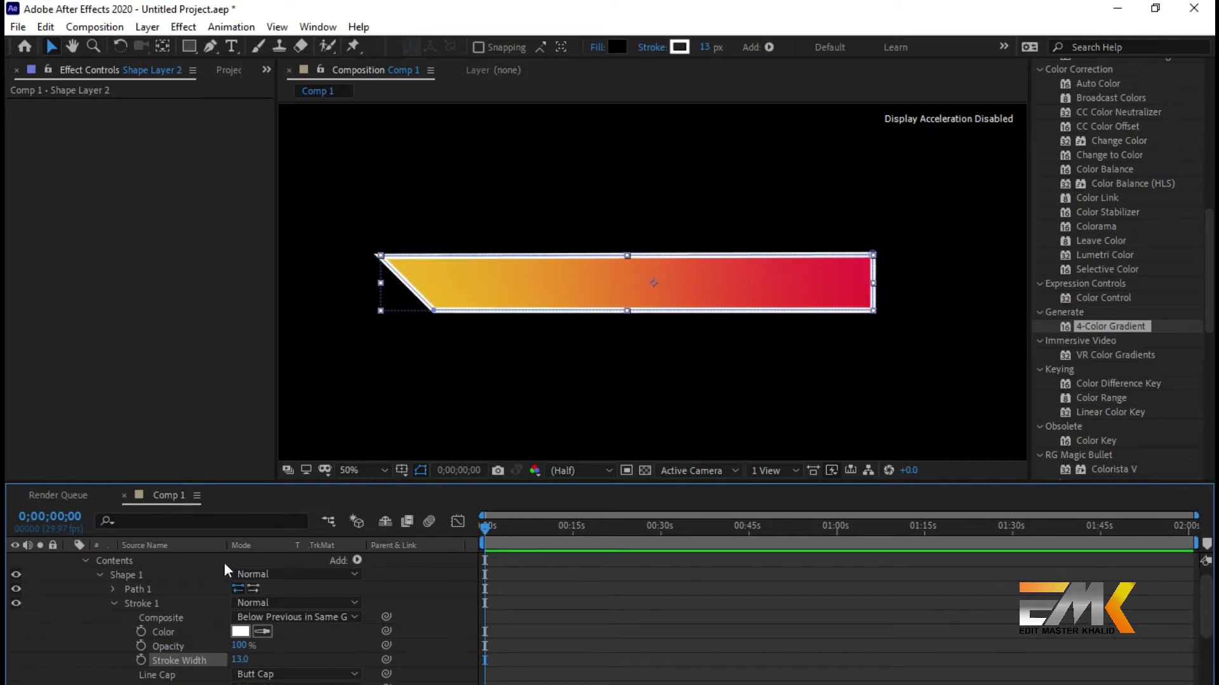
pyautogui.moveTo(239, 663); pyautogui.dragTo(231, 661)
pyautogui.click(392, 359)
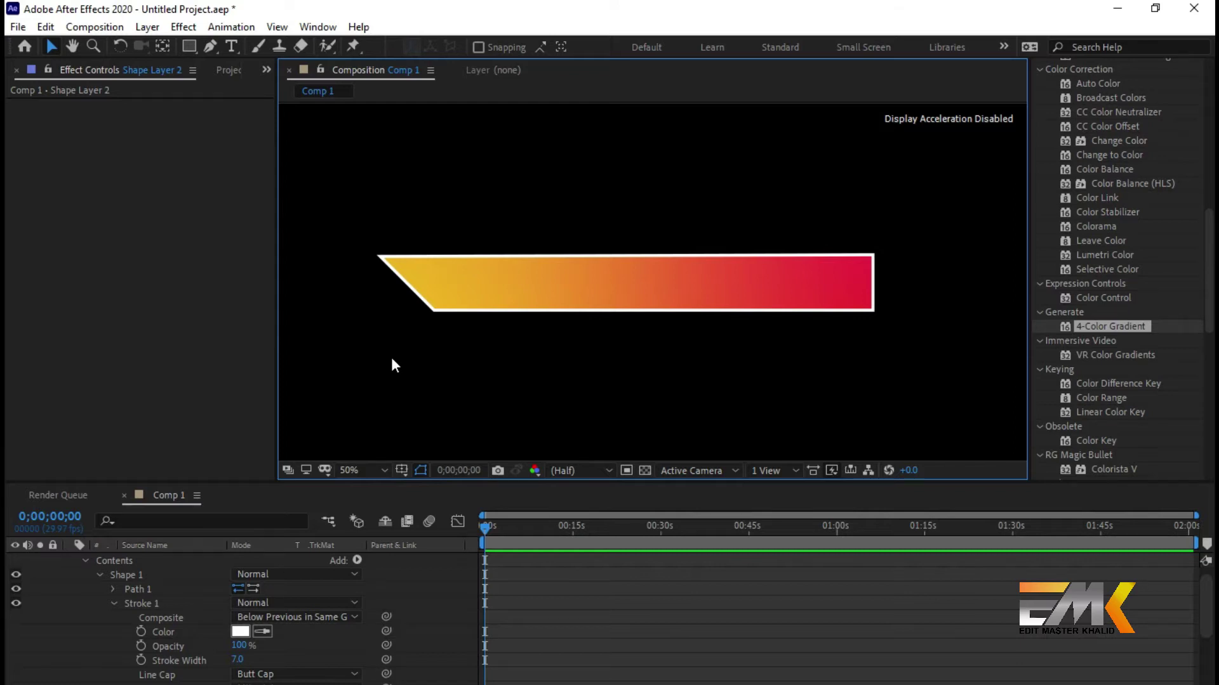
pyautogui.scroll(-3, 490, 357)
pyautogui.scroll(2, 542, 359)
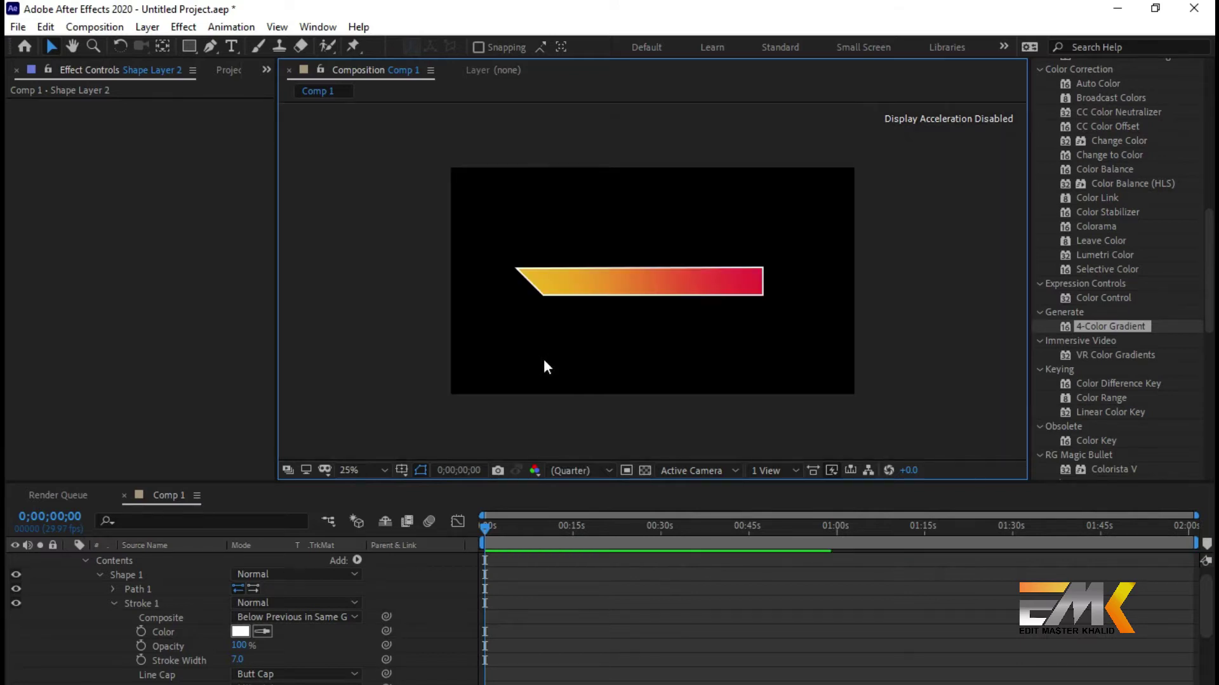
pyautogui.scroll(2, 544, 359)
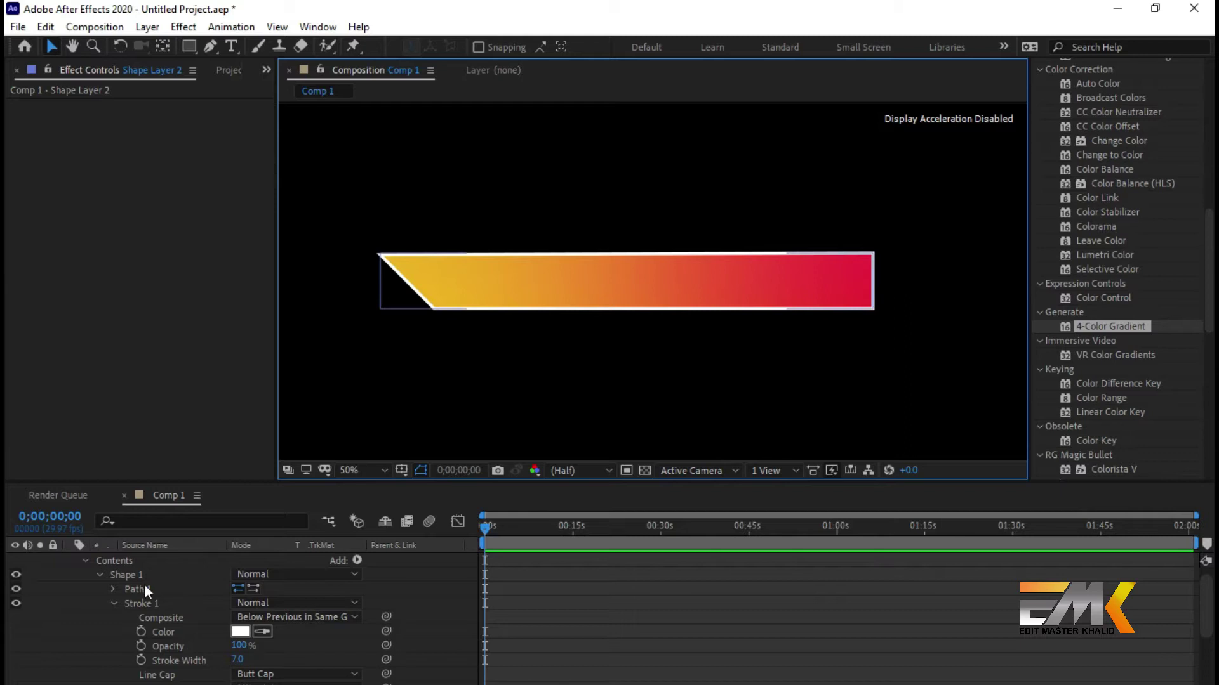
# - Collapse the expanded stroke, contents and layer properties of Shape Layer 2 in the timeline
pyautogui.click(116, 600)
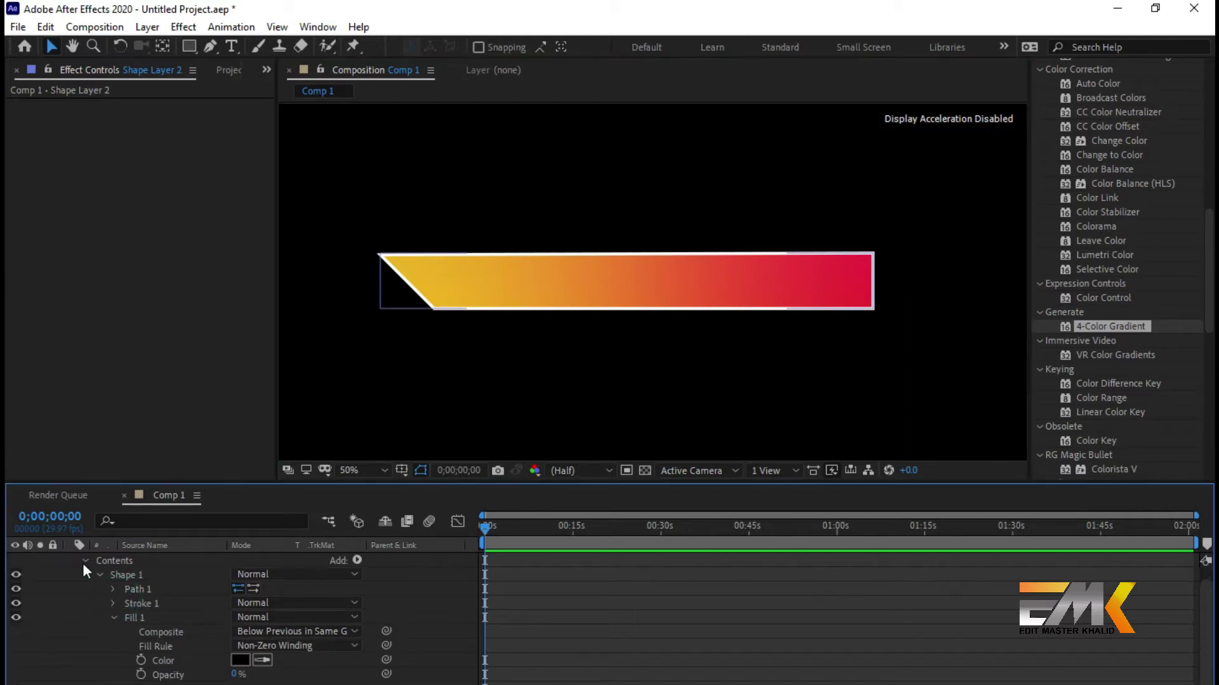
pyautogui.click(85, 561)
pyautogui.click(71, 561)
pyautogui.click(207, 616)
pyautogui.press(',')
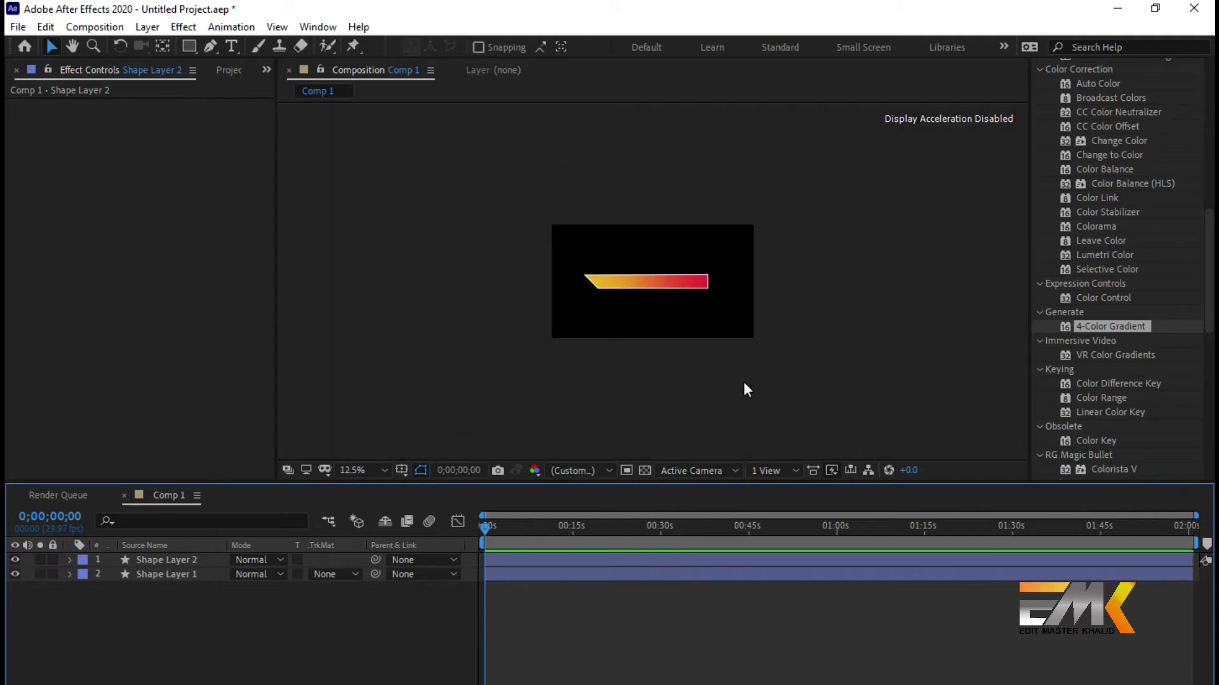
# - Pre-compose both shape layers together into a new composition named Lear
pyautogui.moveTo(183, 593); pyautogui.dragTo(182, 559)
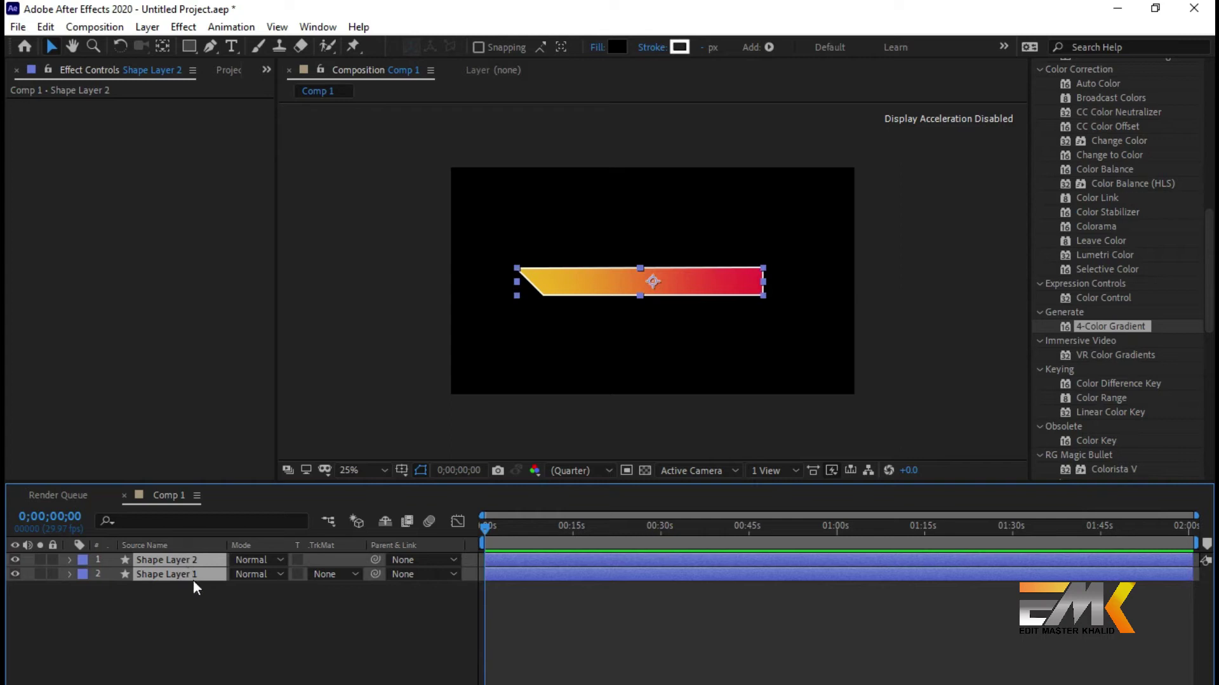
pyautogui.click(203, 615)
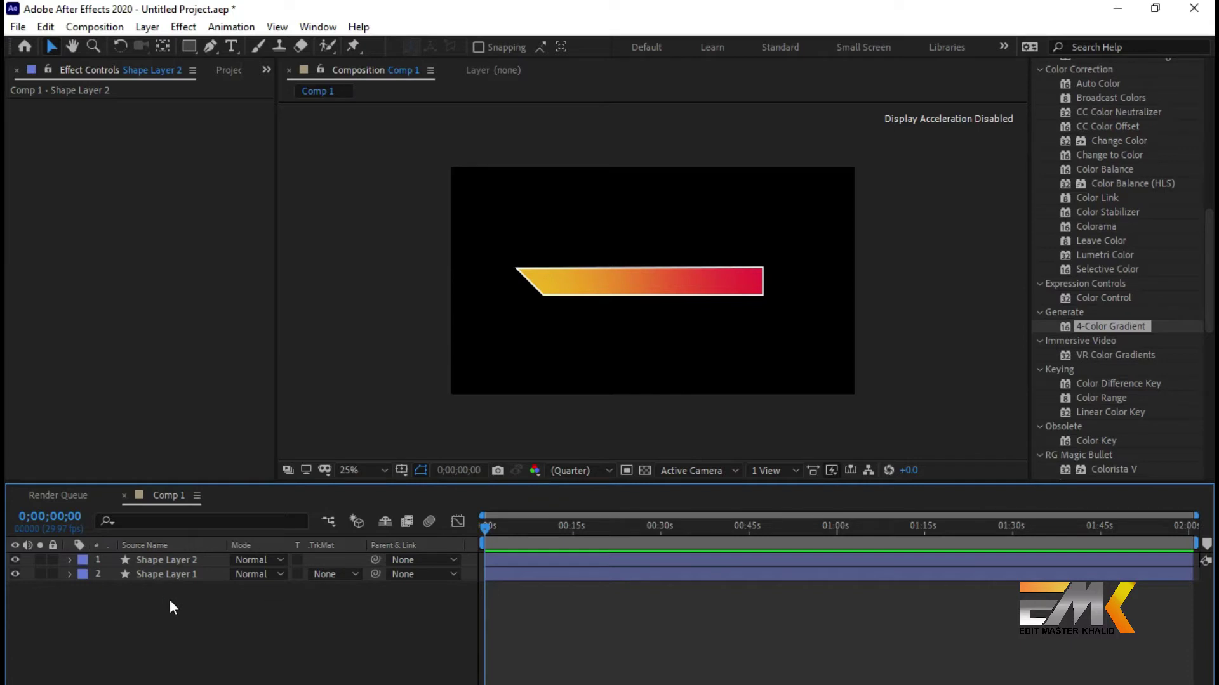
pyautogui.moveTo(169, 599); pyautogui.dragTo(151, 561)
pyautogui.rightClick(151, 558)
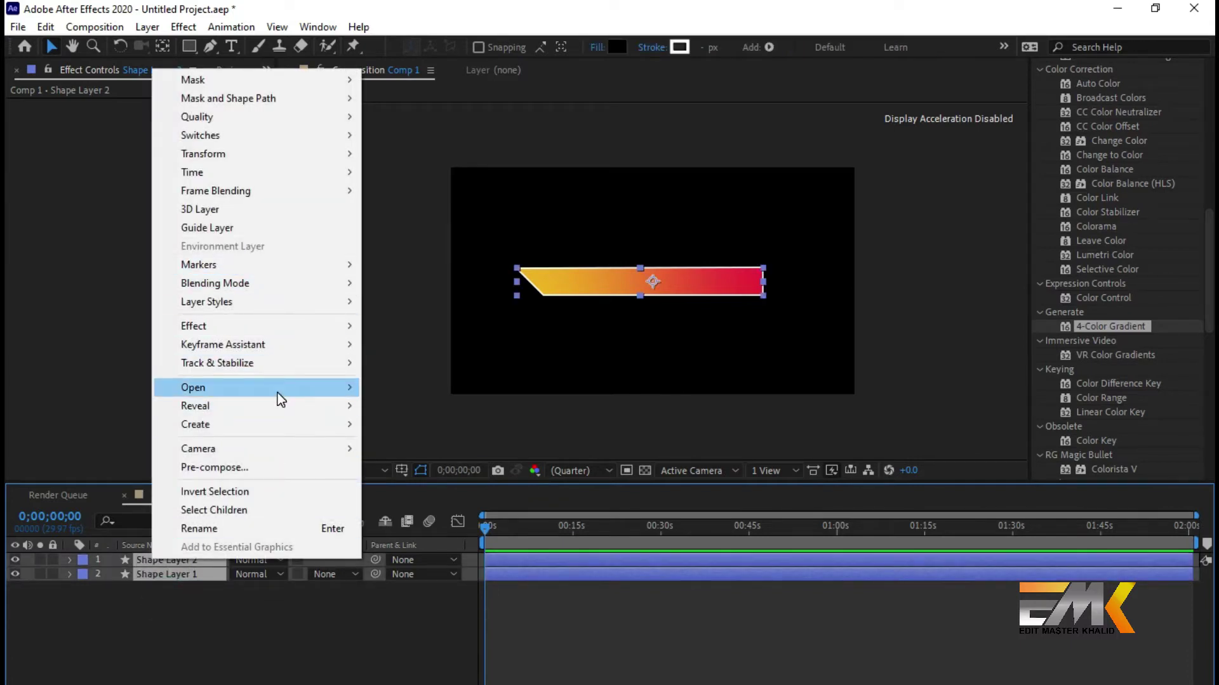
pyautogui.click(257, 470)
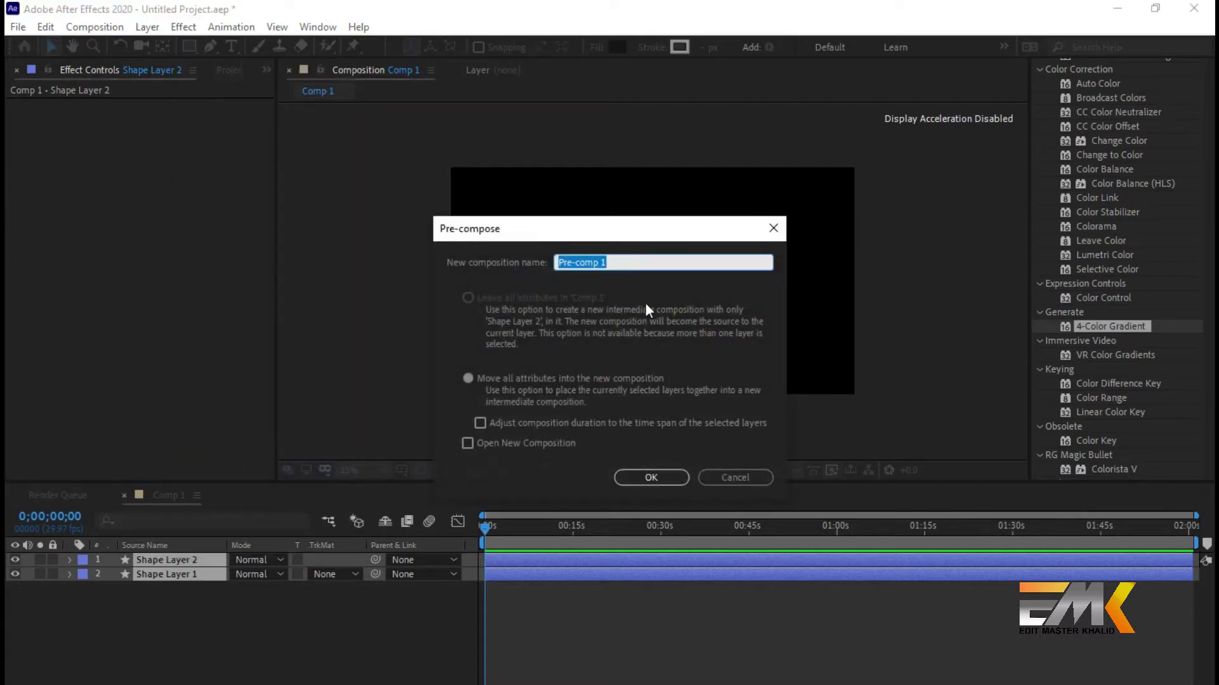
pyautogui.write('Lea')
pyautogui.press('Return')
pyautogui.click(321, 636)
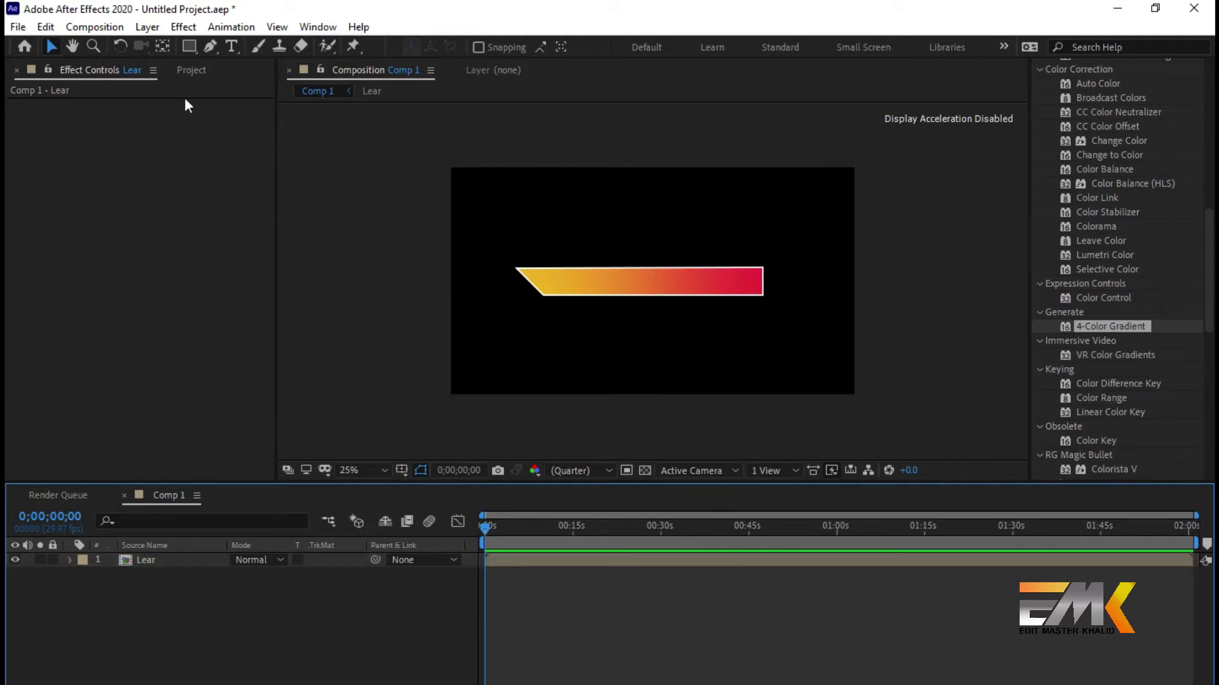
# - Import Untitled-1.png from the logo folder and place it beneath the Lear layer in Comp 1
pyautogui.click(190, 70)
pyautogui.doubleClick(172, 303)
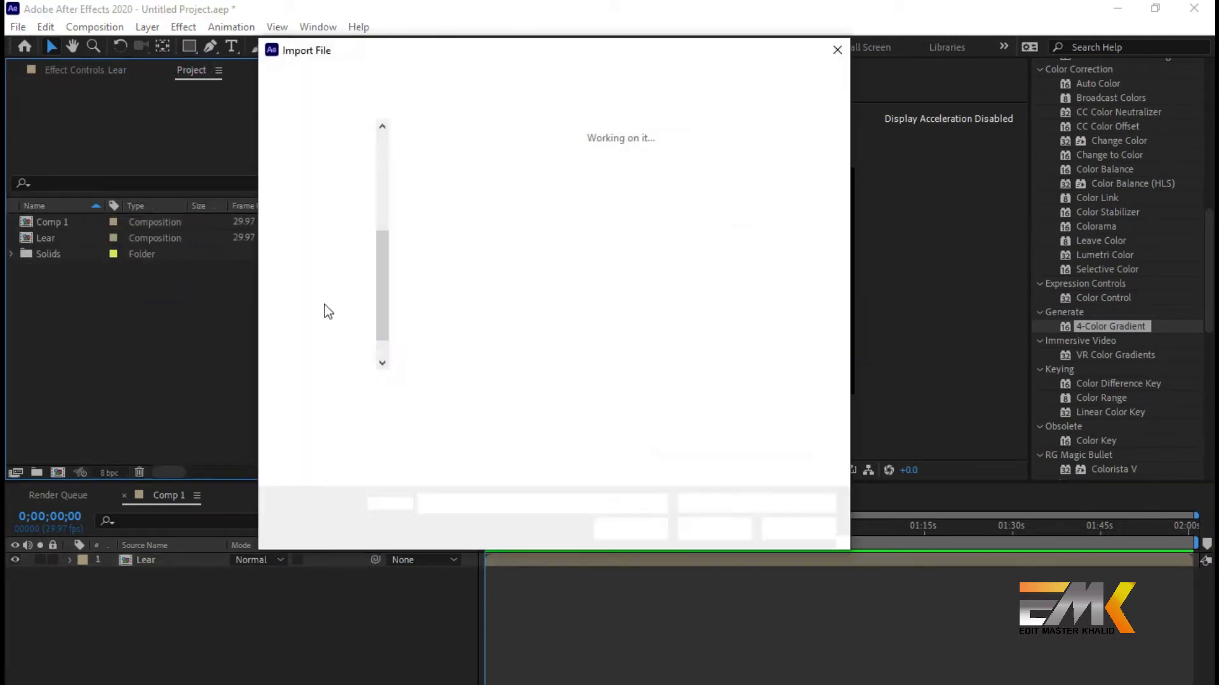
pyautogui.click(726, 190)
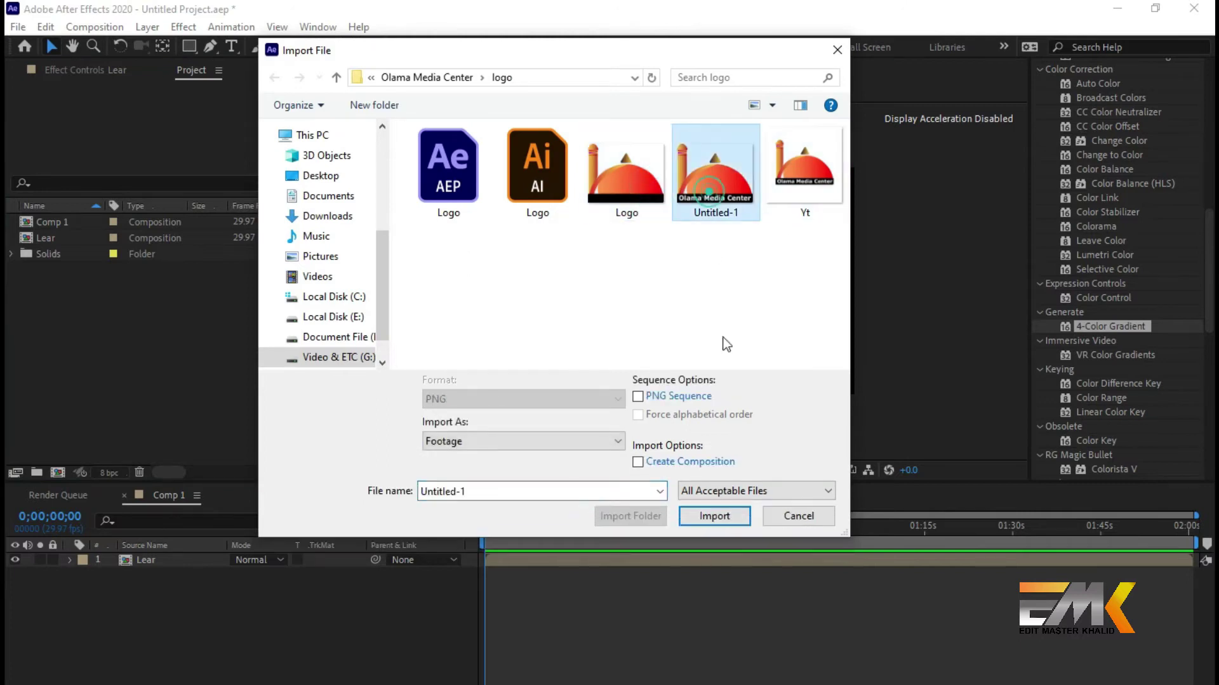
pyautogui.click(718, 523)
pyautogui.moveTo(85, 270); pyautogui.dragTo(103, 570)
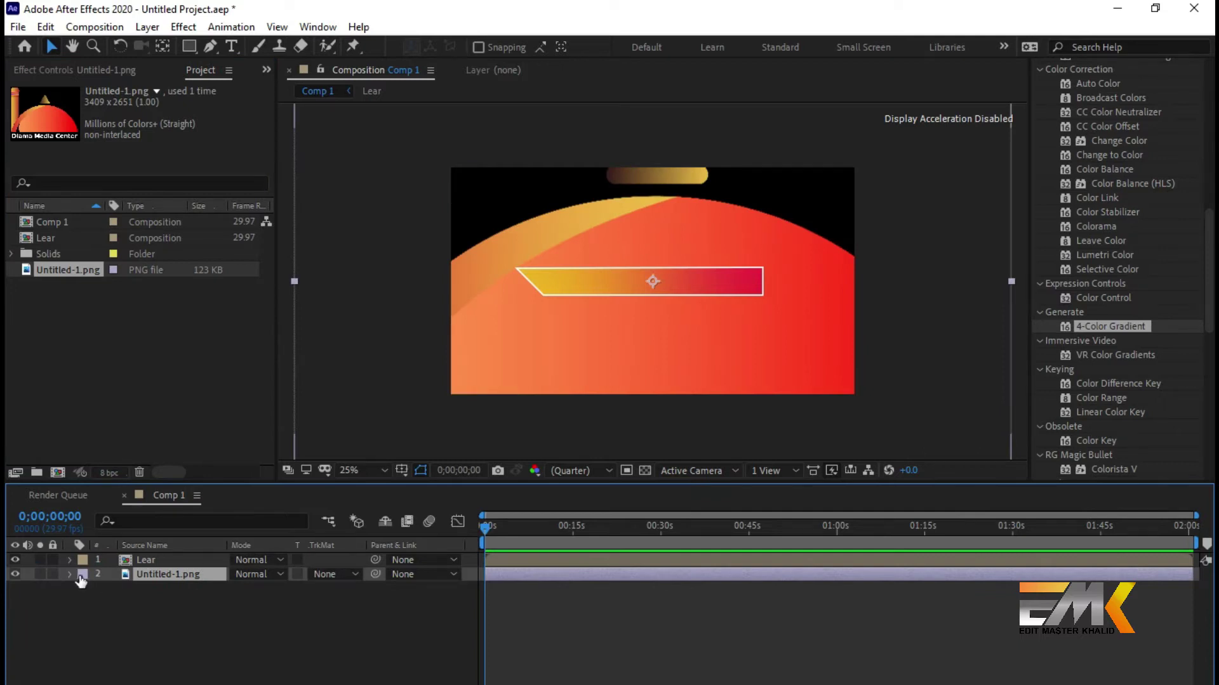
# - Scale the logo layer down to 11% and move it above the bar to position 960, 287
pyautogui.click(70, 574)
pyautogui.click(84, 589)
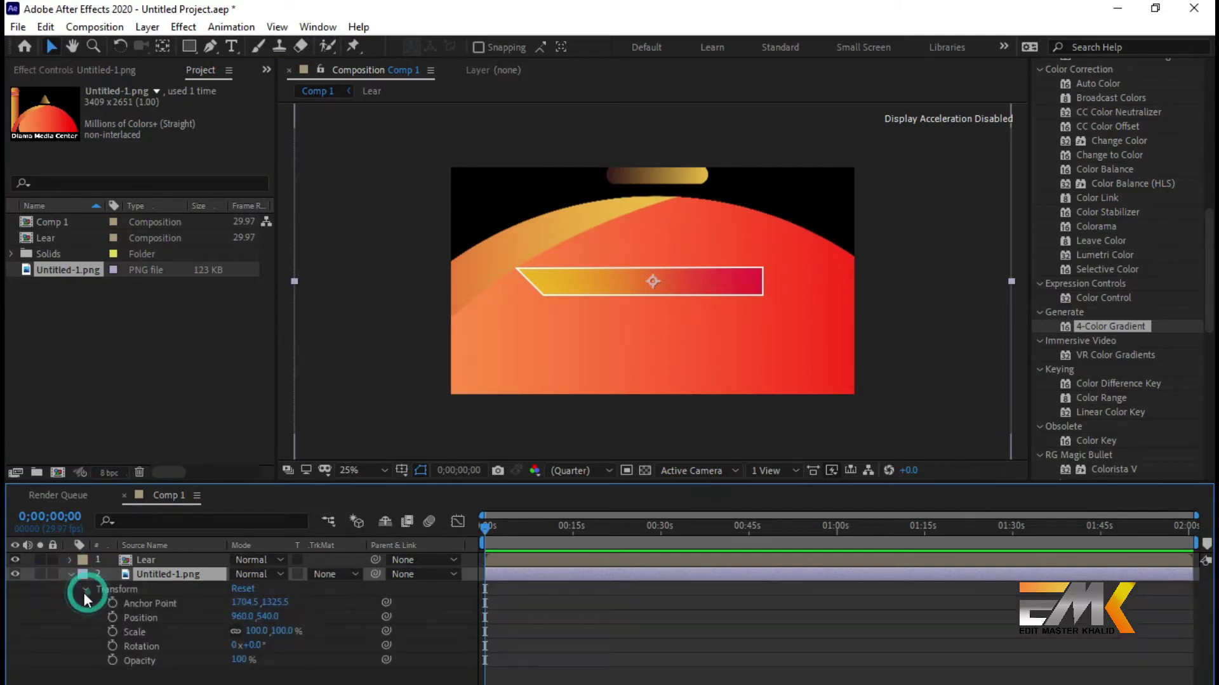
pyautogui.moveTo(259, 634); pyautogui.dragTo(207, 641)
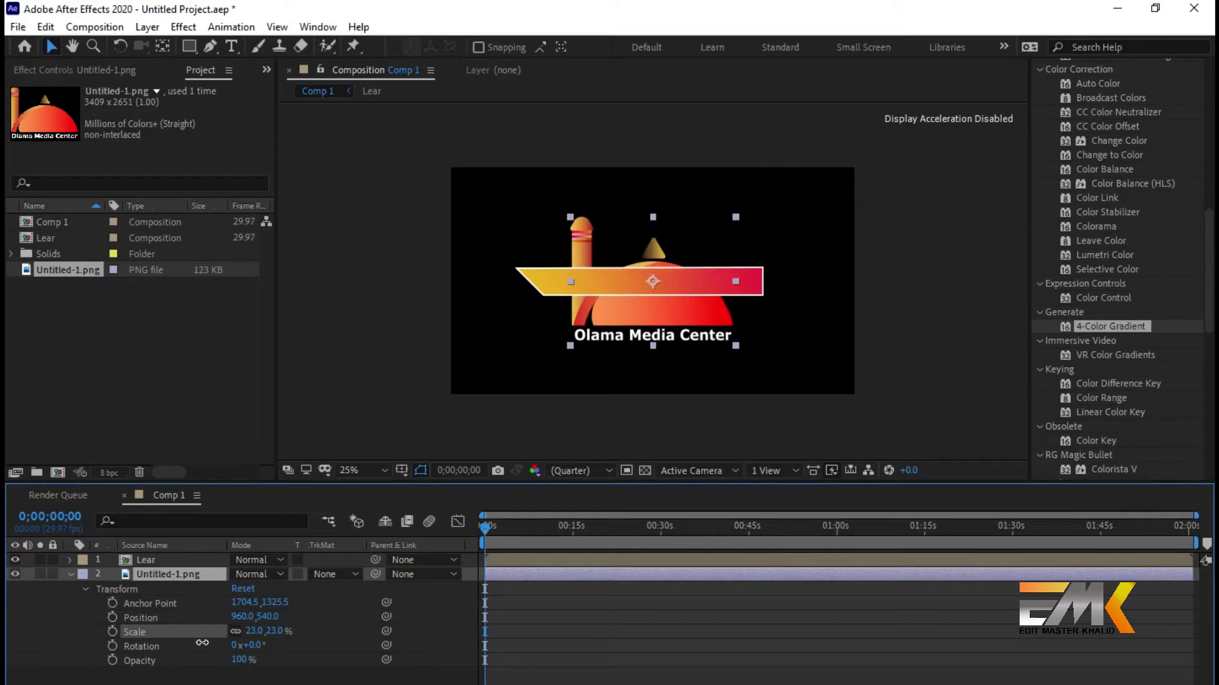
pyautogui.moveTo(267, 616); pyautogui.dragTo(9, 663)
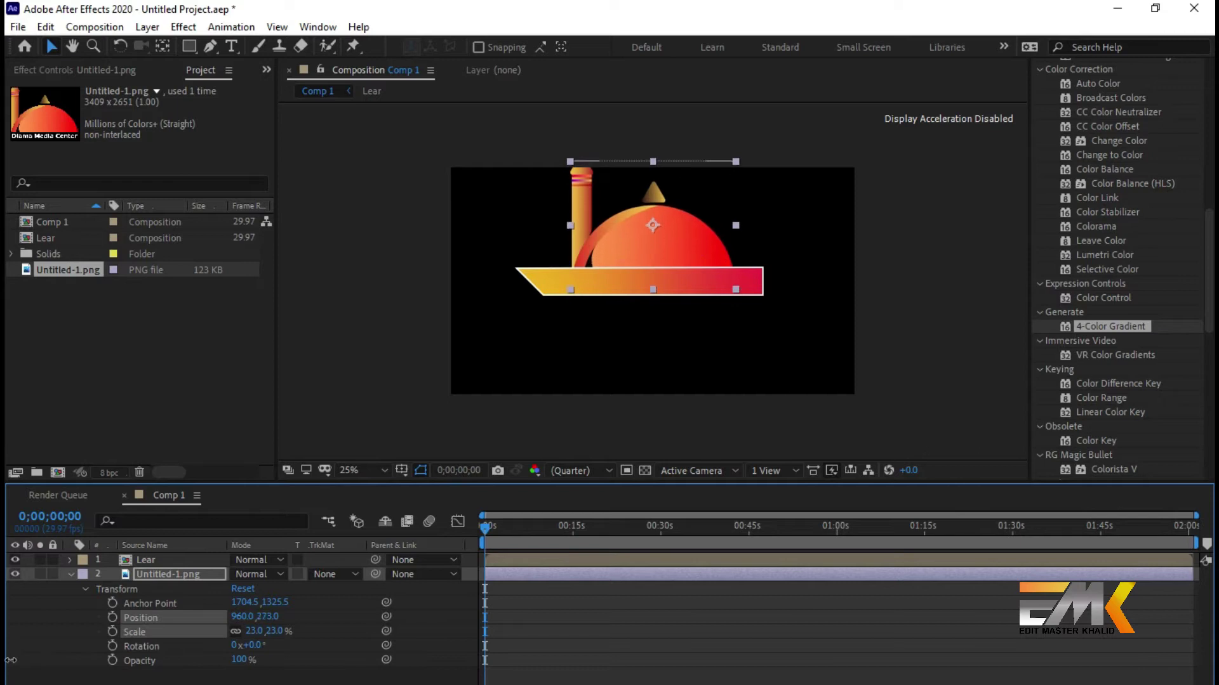
pyautogui.moveTo(255, 632)
pyautogui.mouseDown()
pyautogui.moveTo(238, 640)
pyautogui.moveTo(253, 643)
pyautogui.mouseUp()
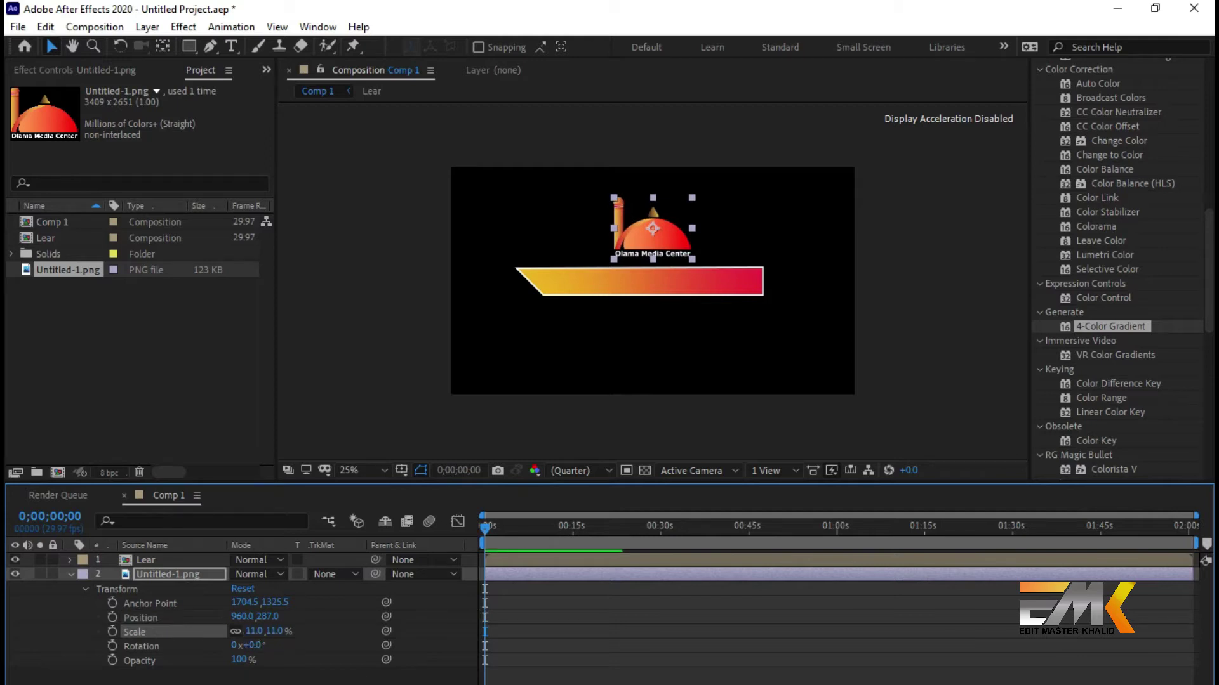
# - Turn on the transparency grid and move the logo closer to the bar, to position 954, 325
pyautogui.click(645, 471)
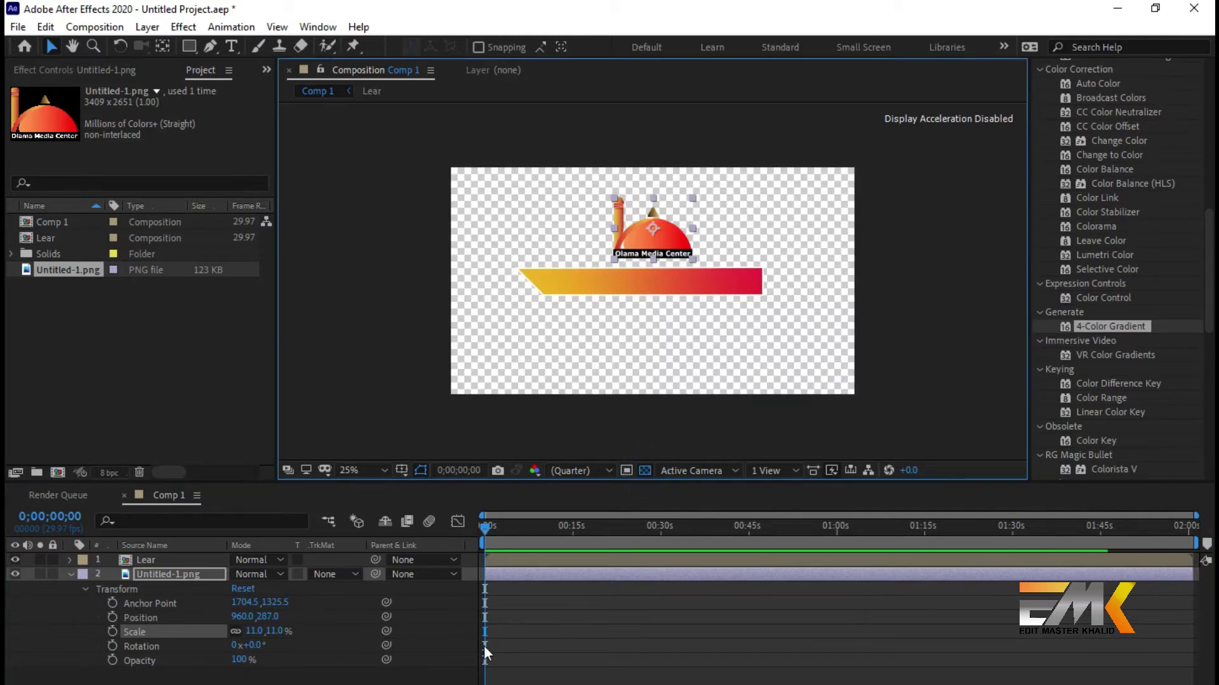
pyautogui.click(395, 677)
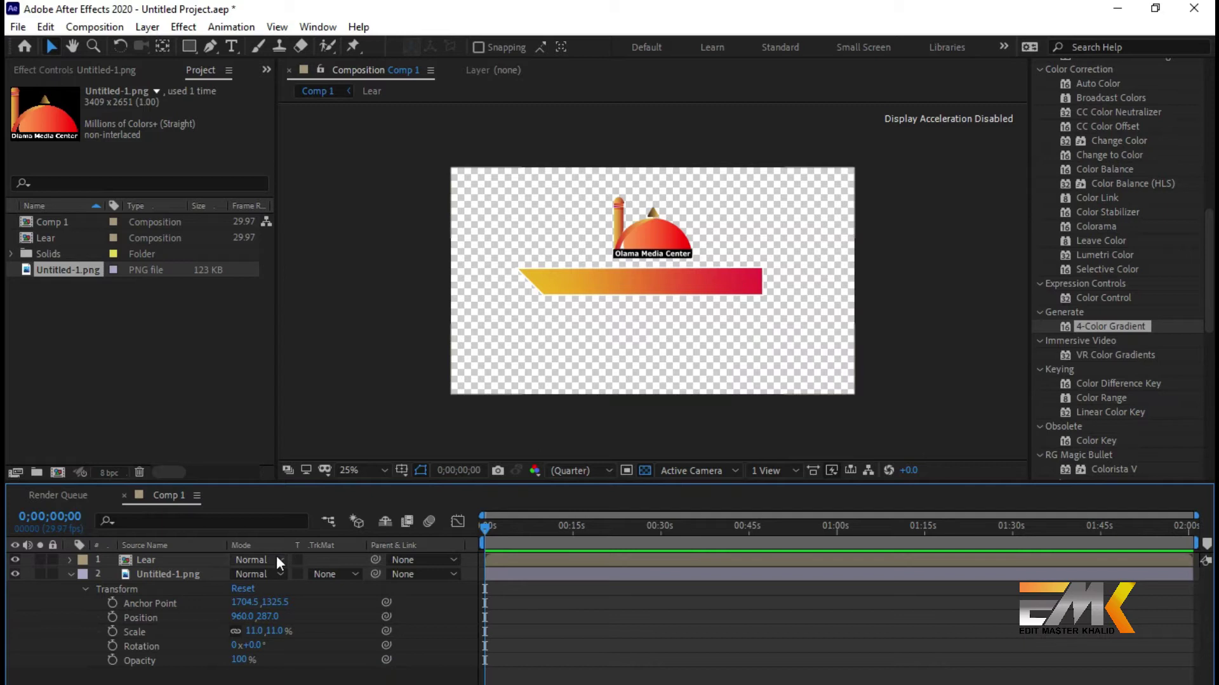
pyautogui.moveTo(262, 620)
pyautogui.mouseDown()
pyautogui.moveTo(299, 621)
pyautogui.moveTo(246, 618)
pyautogui.mouseUp()
pyautogui.click(340, 315)
pyautogui.press('.')
pyautogui.press('.')
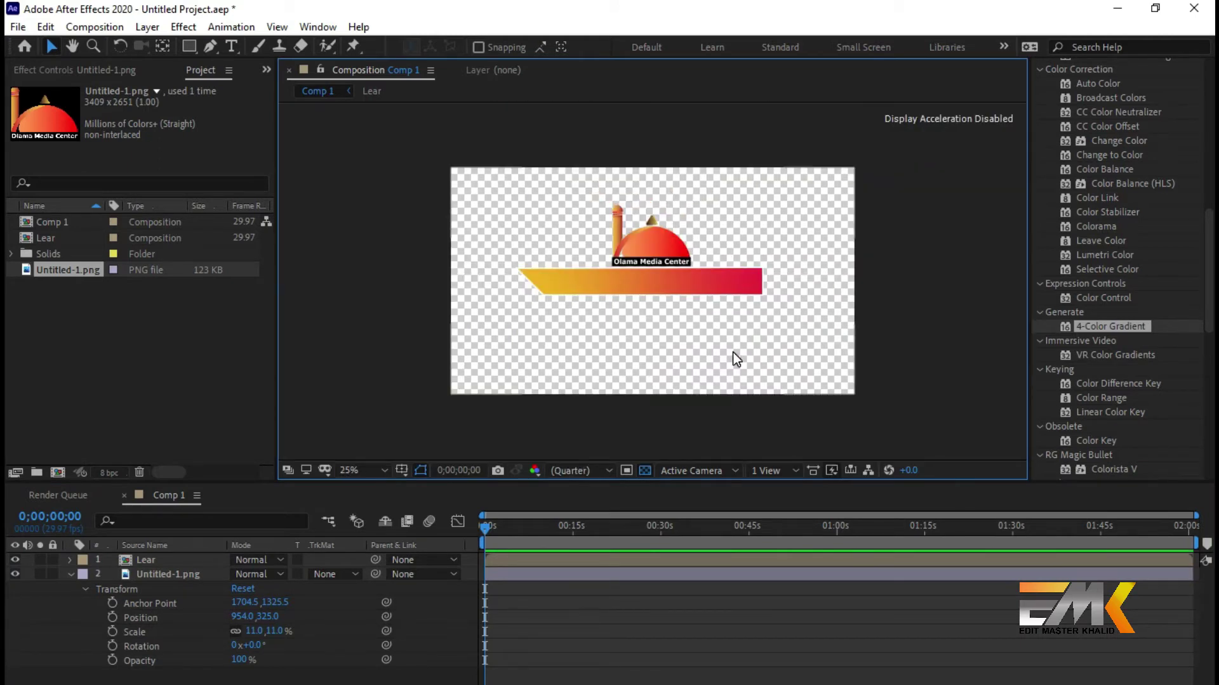
pyautogui.press(',')
# - Save the project as Animate in the Olama Media Center folder
pyautogui.hotkey('ctrl', 's')
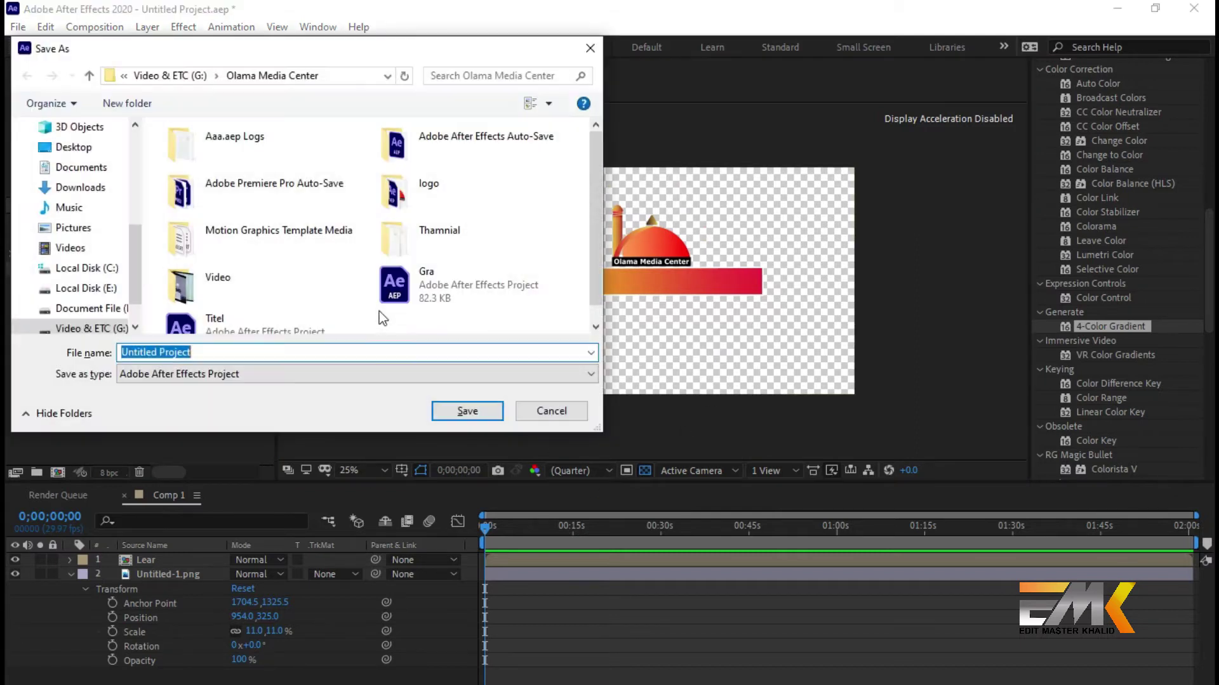
pyautogui.scroll(-1, 231, 327)
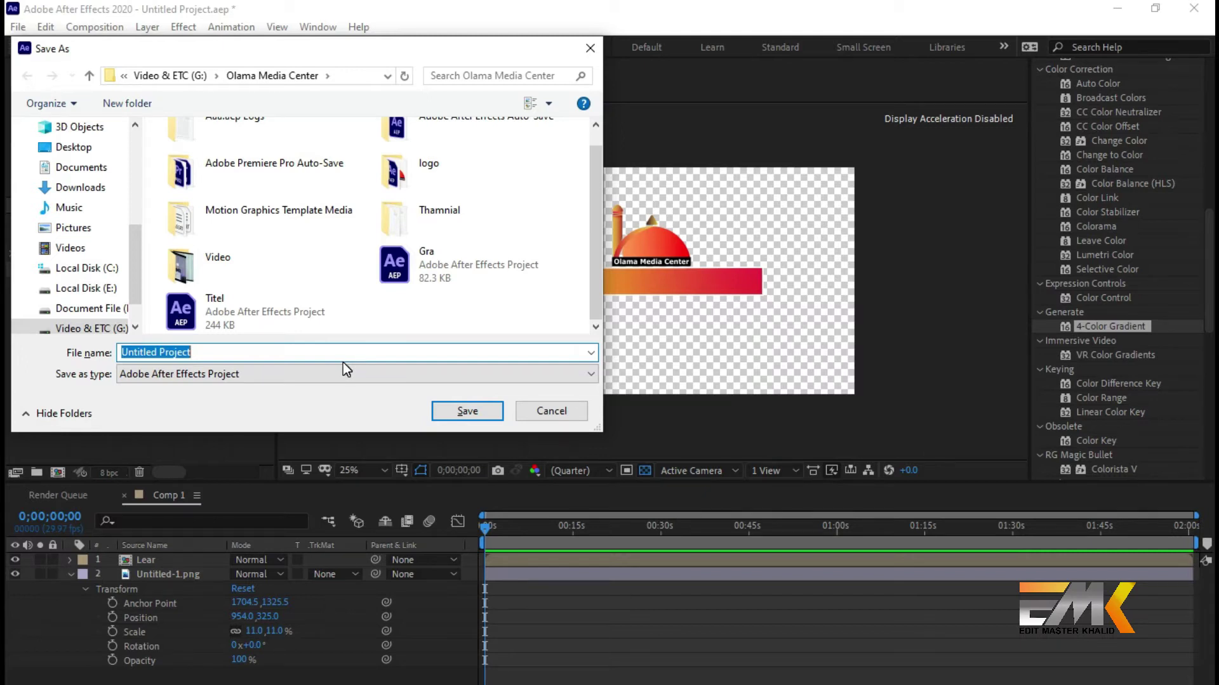
pyautogui.write('Tite')
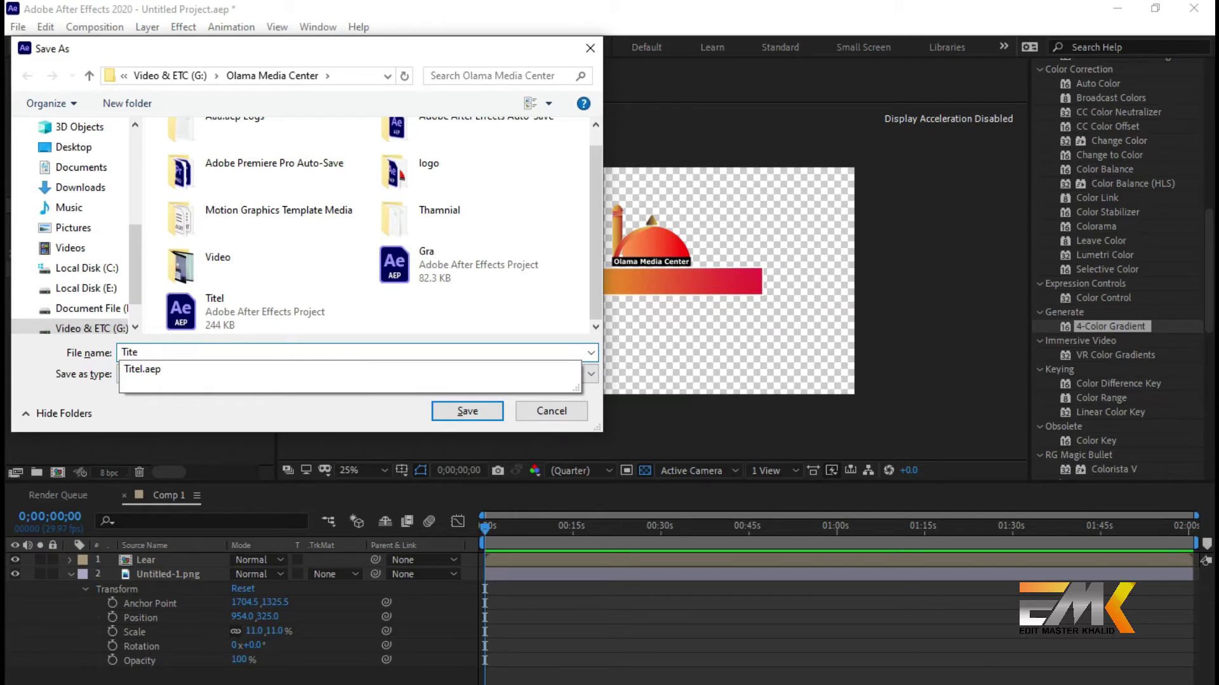
pyautogui.press('BackSpace')
pyautogui.press('BackSpace')
pyautogui.press('BackSpace')
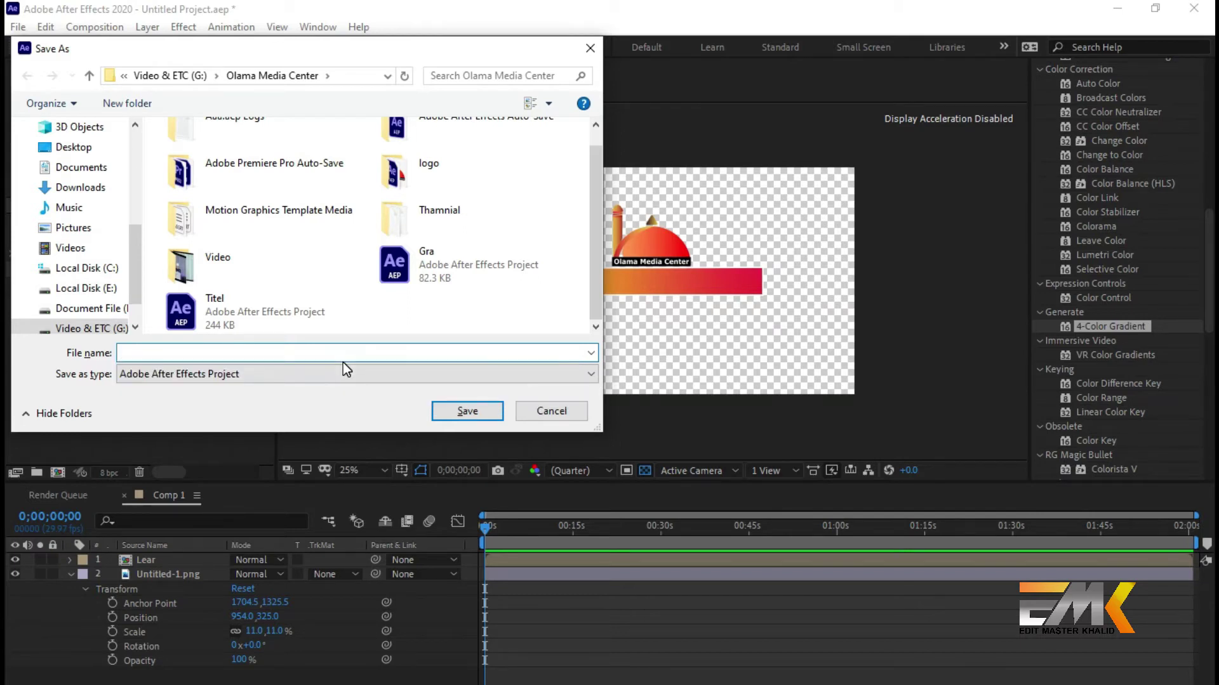
pyautogui.write('Animate')
pyautogui.press('Return')
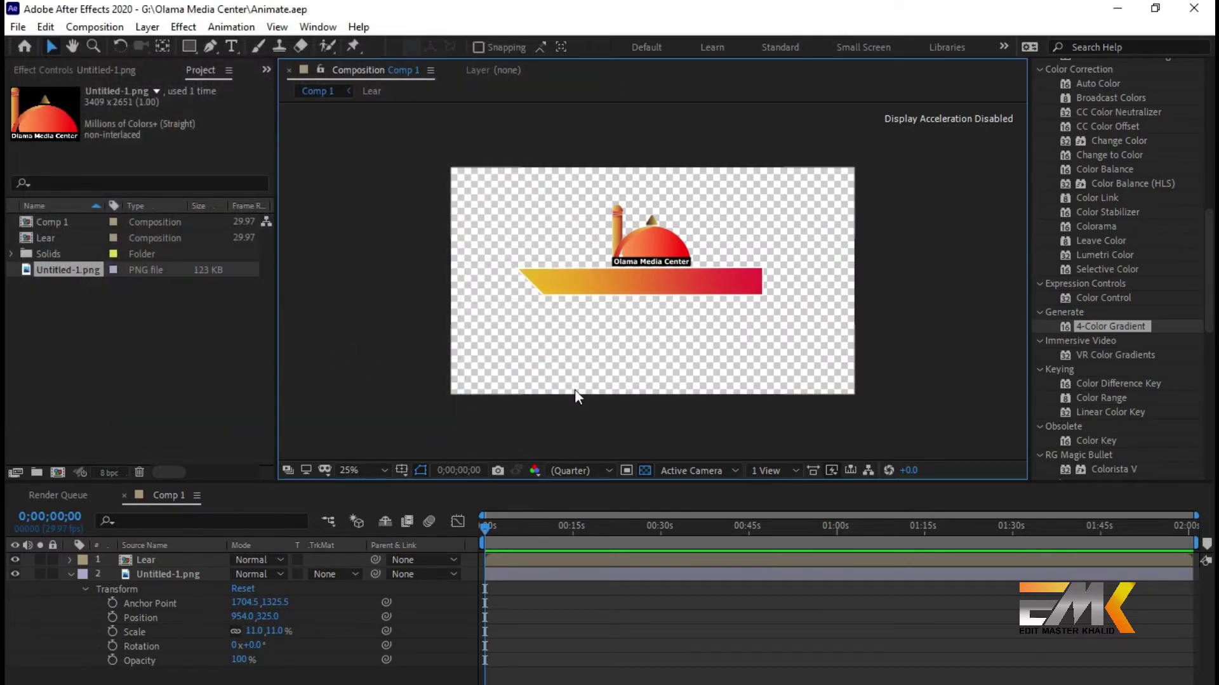
# - Collapse the logo layer's properties, open the Lear composition, and add Trim Paths to Shape Layer 2
pyautogui.click(70, 574)
pyautogui.click(184, 597)
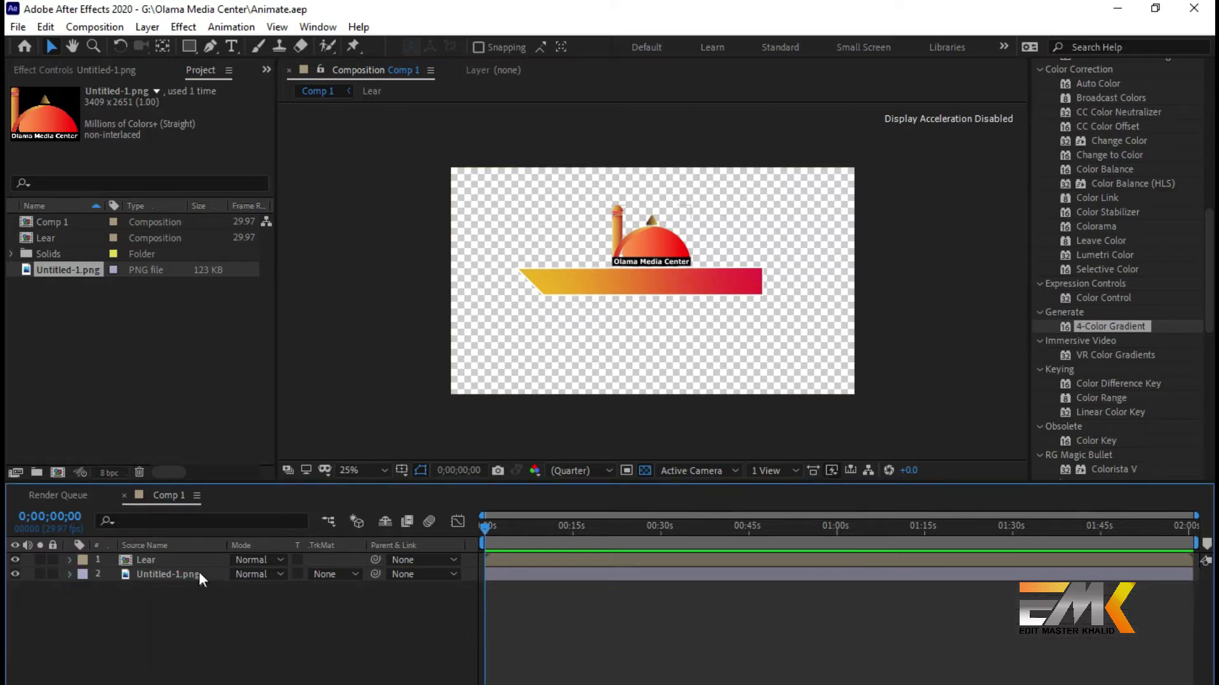
pyautogui.click(188, 556)
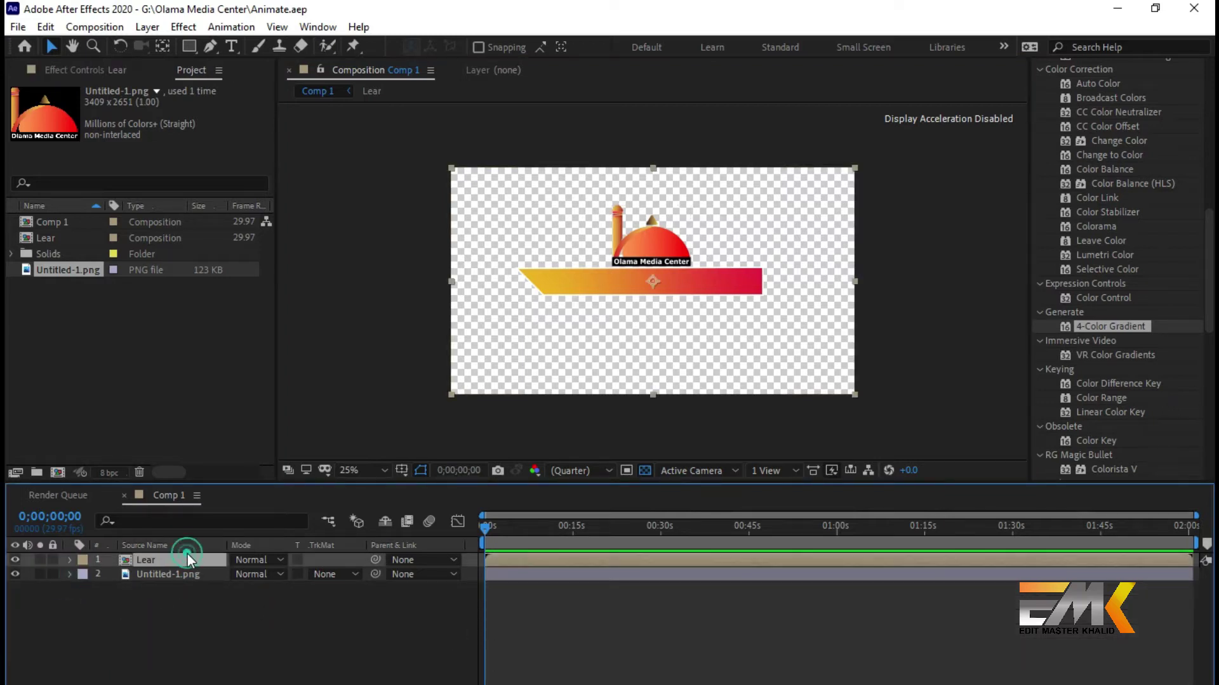
pyautogui.click(68, 560)
pyautogui.doubleClick(146, 560)
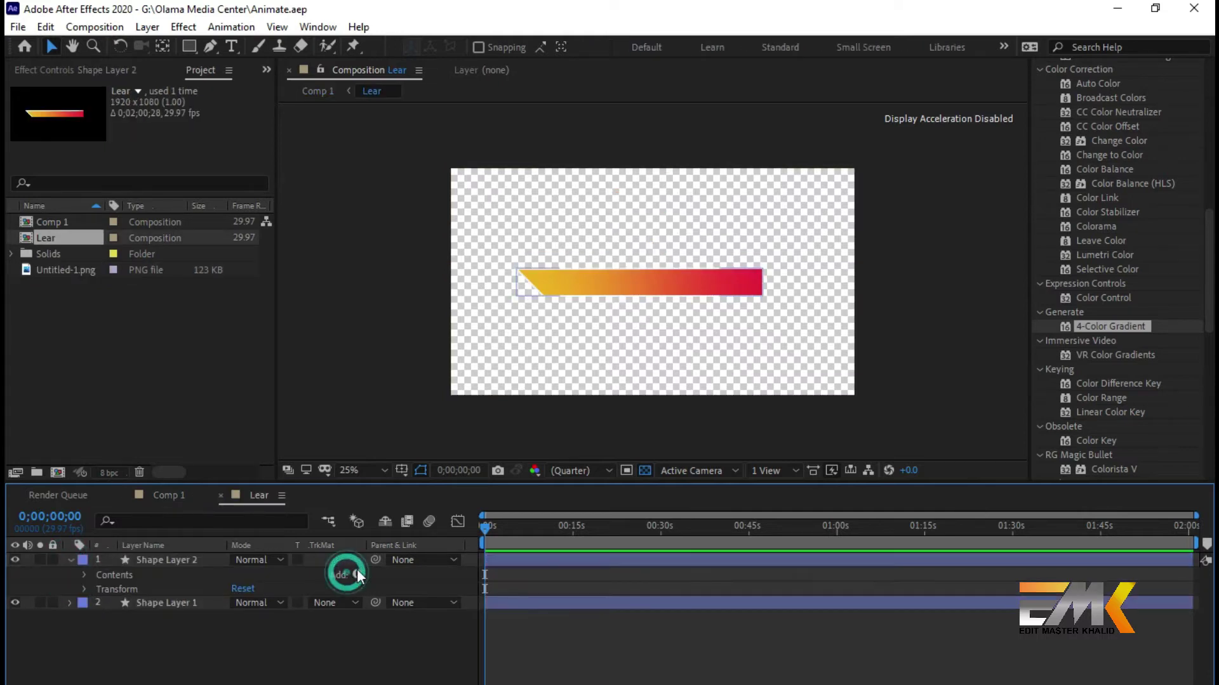
pyautogui.click(356, 574)
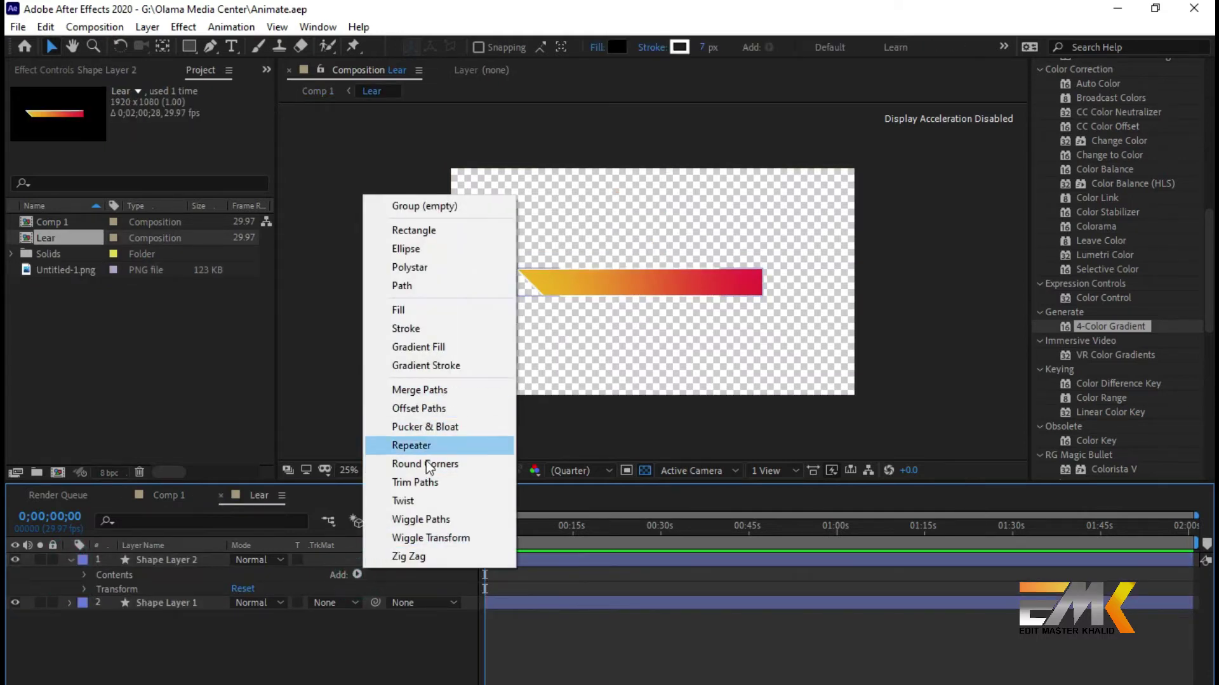
pyautogui.click(426, 484)
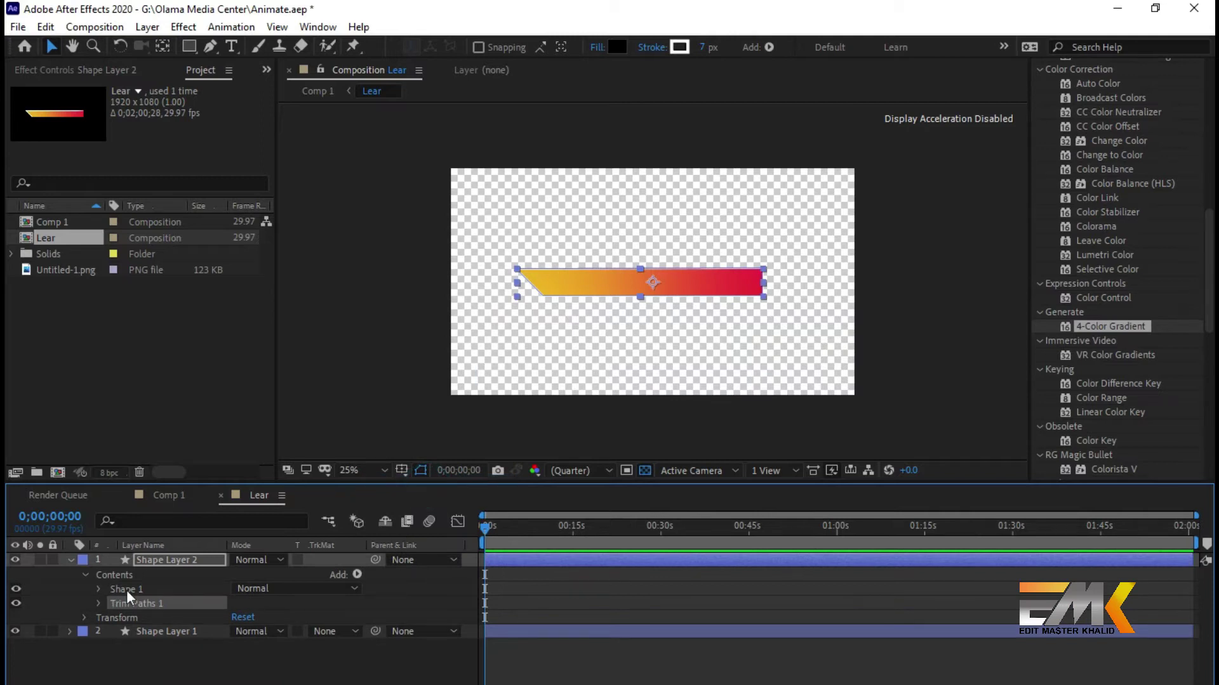
# - Keyframe the Start value of Shape Layer 2's Trim Paths at 0% on 0;00;00;25 and 100% on 0;00;00;00
pyautogui.press('.')
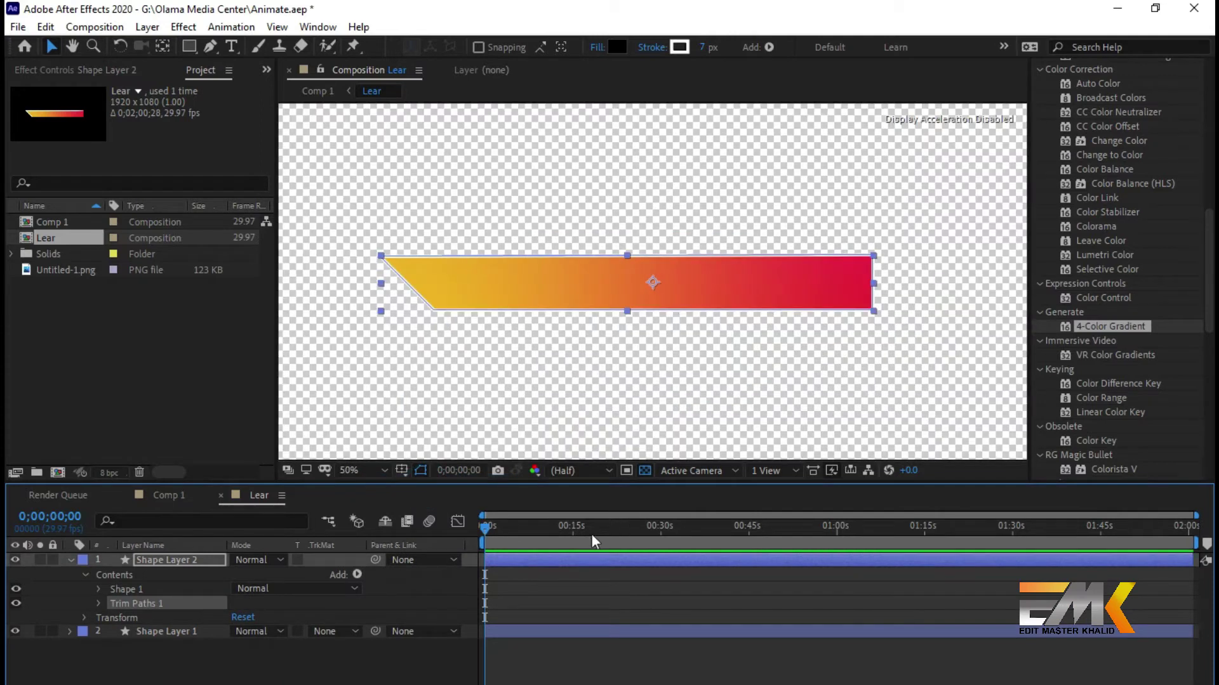
pyautogui.press('space')
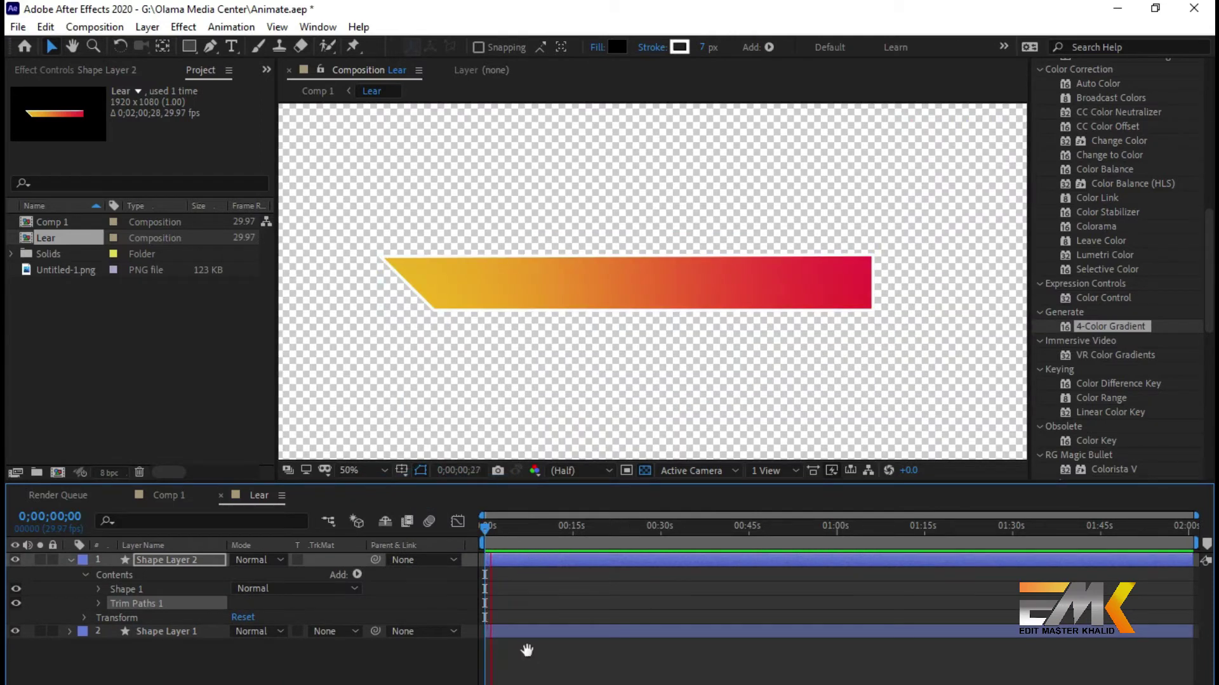
pyautogui.moveTo(1195, 516); pyautogui.dragTo(530, 527)
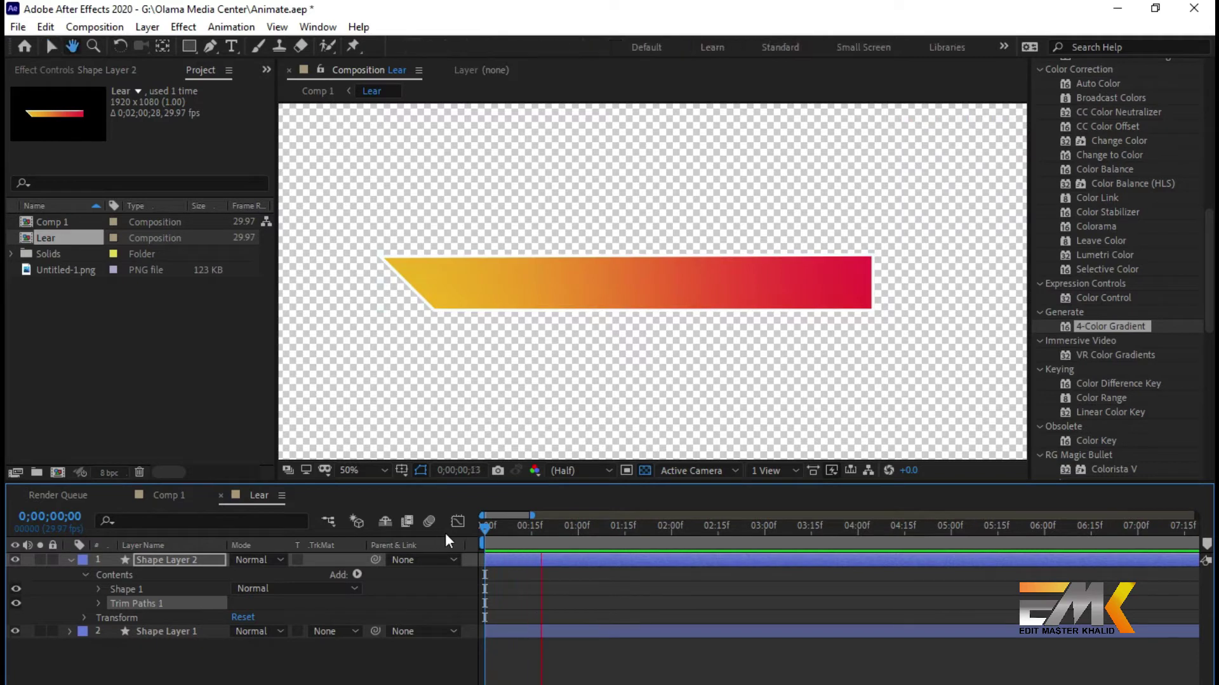
pyautogui.moveTo(547, 528)
pyautogui.mouseDown()
pyautogui.moveTo(572, 528)
pyautogui.moveTo(562, 527)
pyautogui.mouseUp()
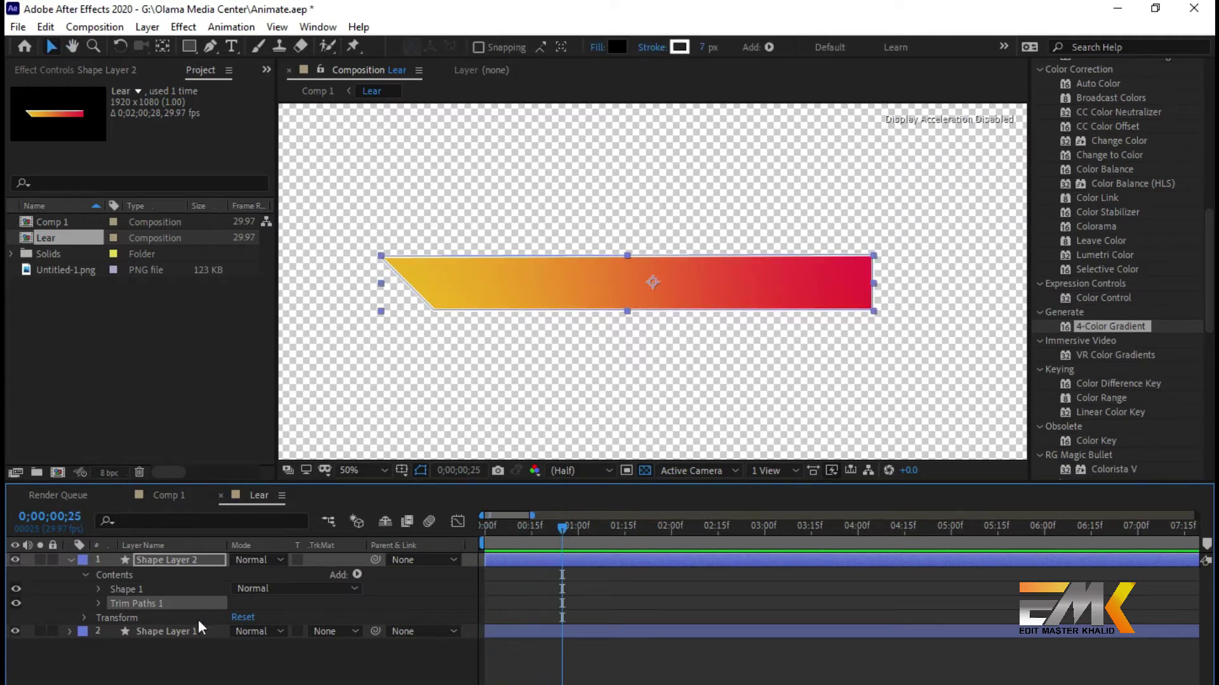
pyautogui.click(100, 602)
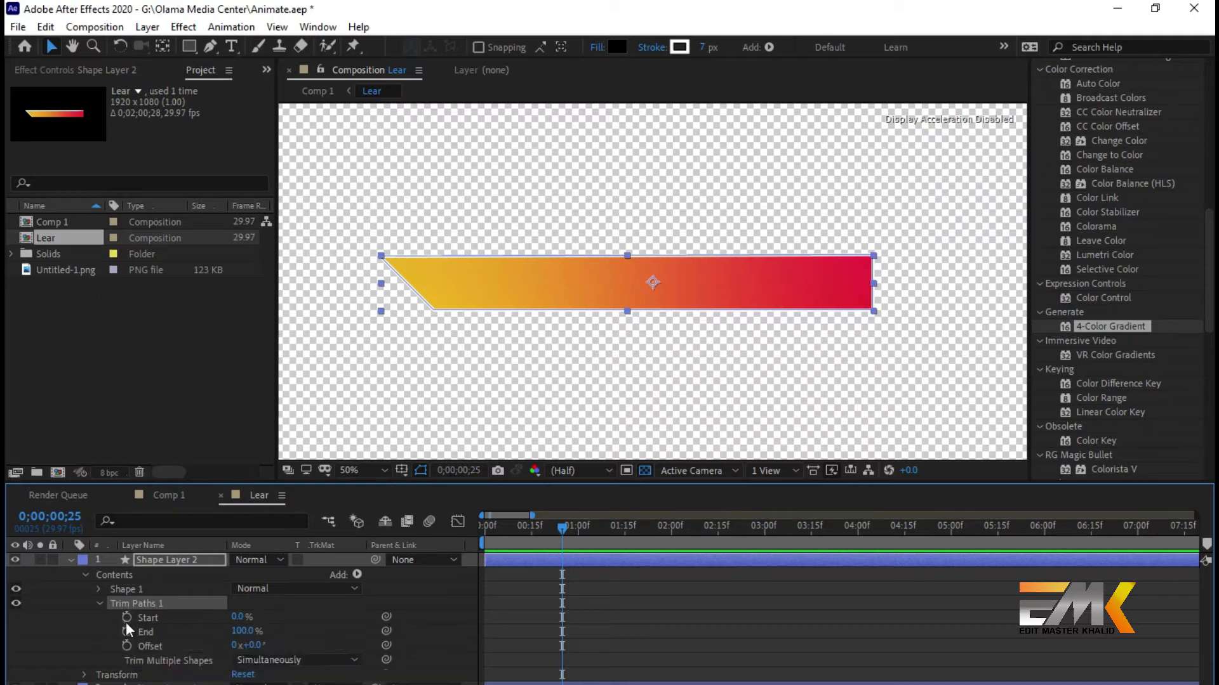
pyautogui.click(126, 618)
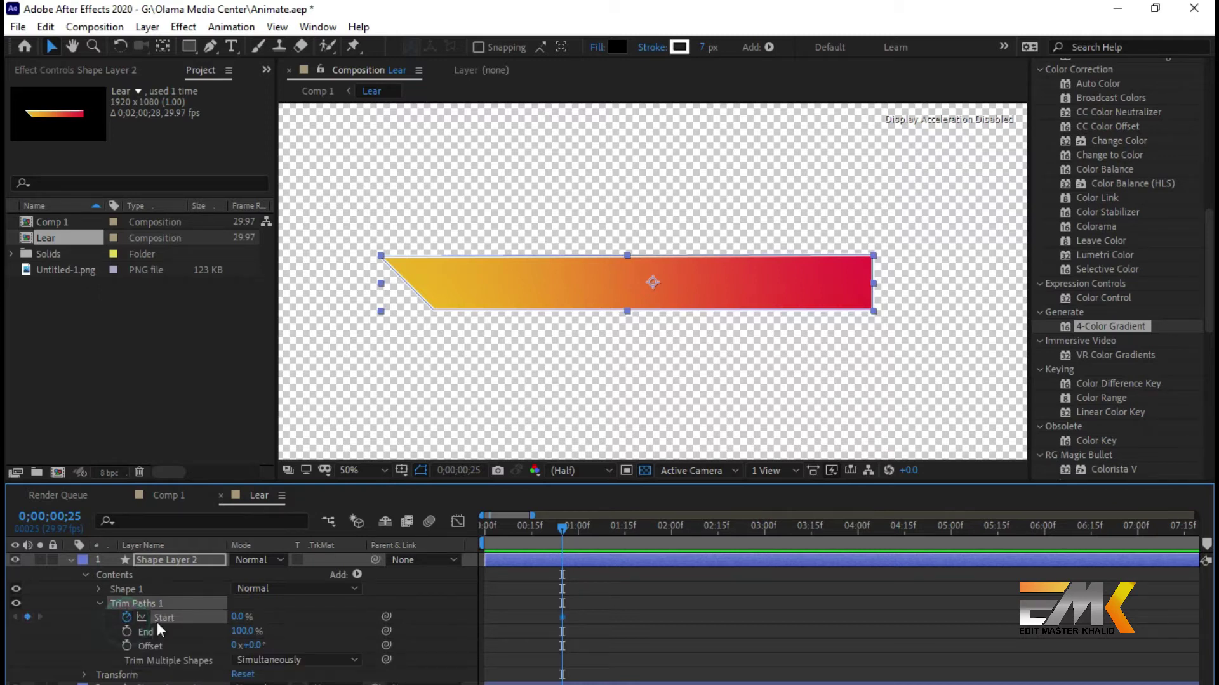
pyautogui.click(562, 618)
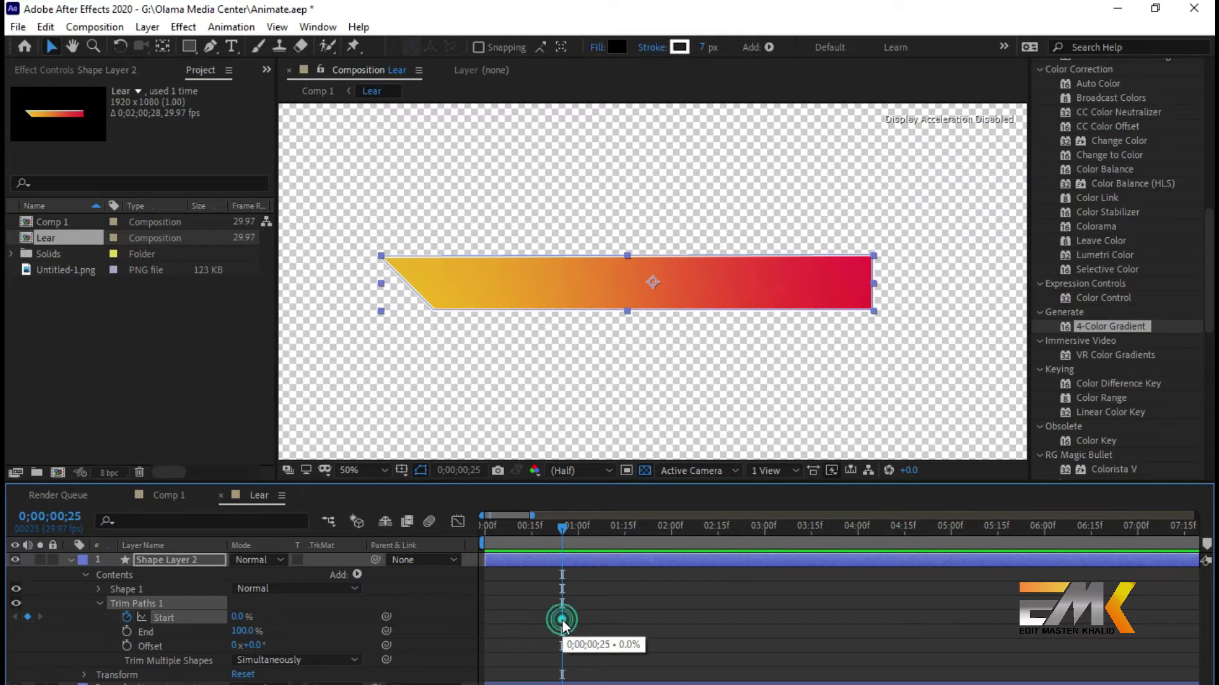
pyautogui.moveTo(556, 531); pyautogui.dragTo(443, 535)
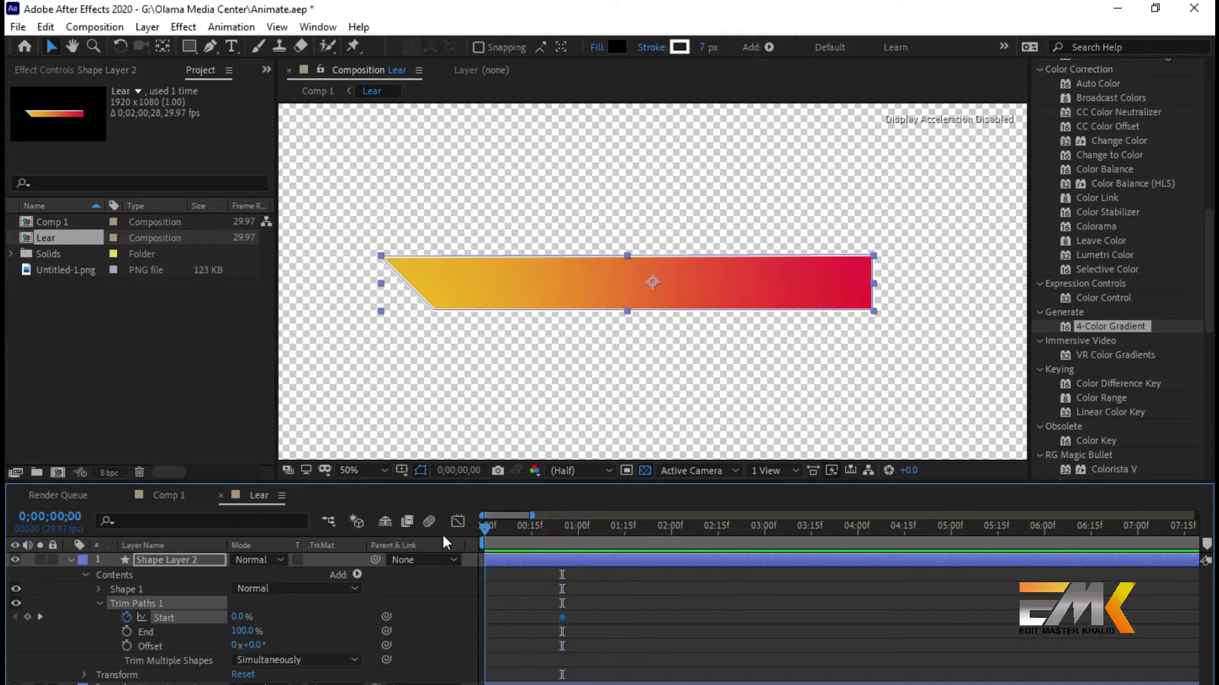
pyautogui.moveTo(238, 617); pyautogui.dragTo(356, 617)
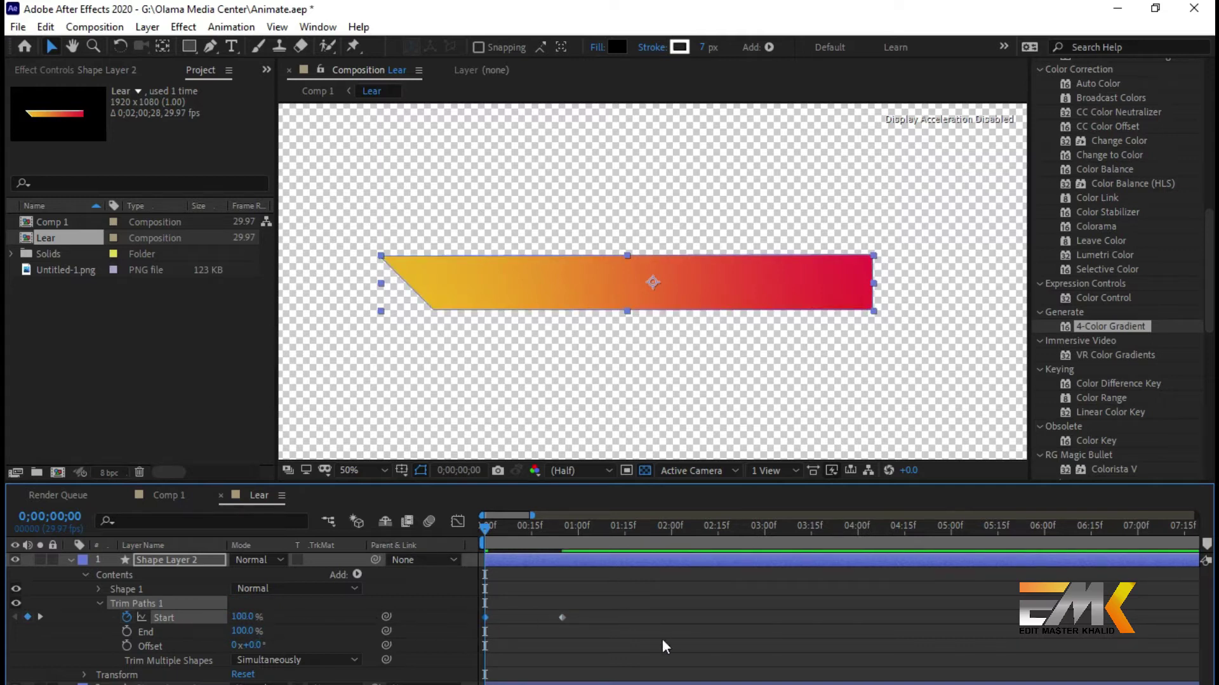
# - Turn off the transparency grid and preview the outline drawing animation from the start of the Lear composition
pyautogui.press('space')
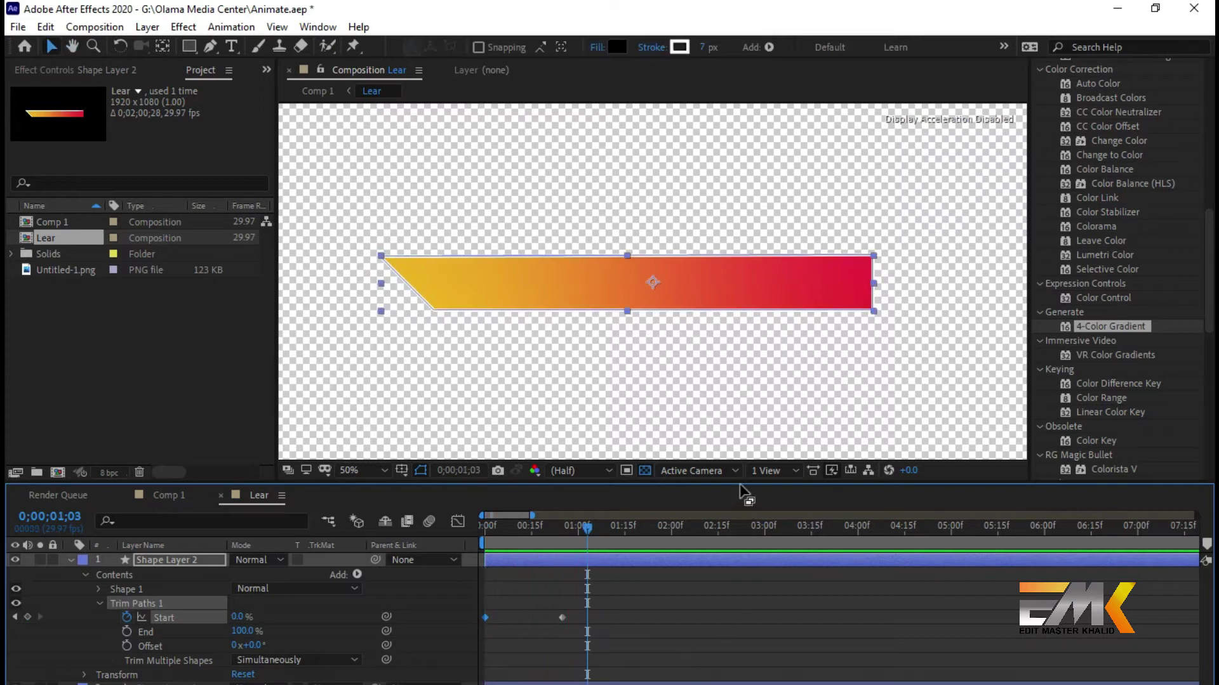
pyautogui.click(645, 470)
pyautogui.click(585, 527)
pyautogui.moveTo(533, 529); pyautogui.dragTo(366, 547)
pyautogui.click(598, 390)
pyautogui.press('space')
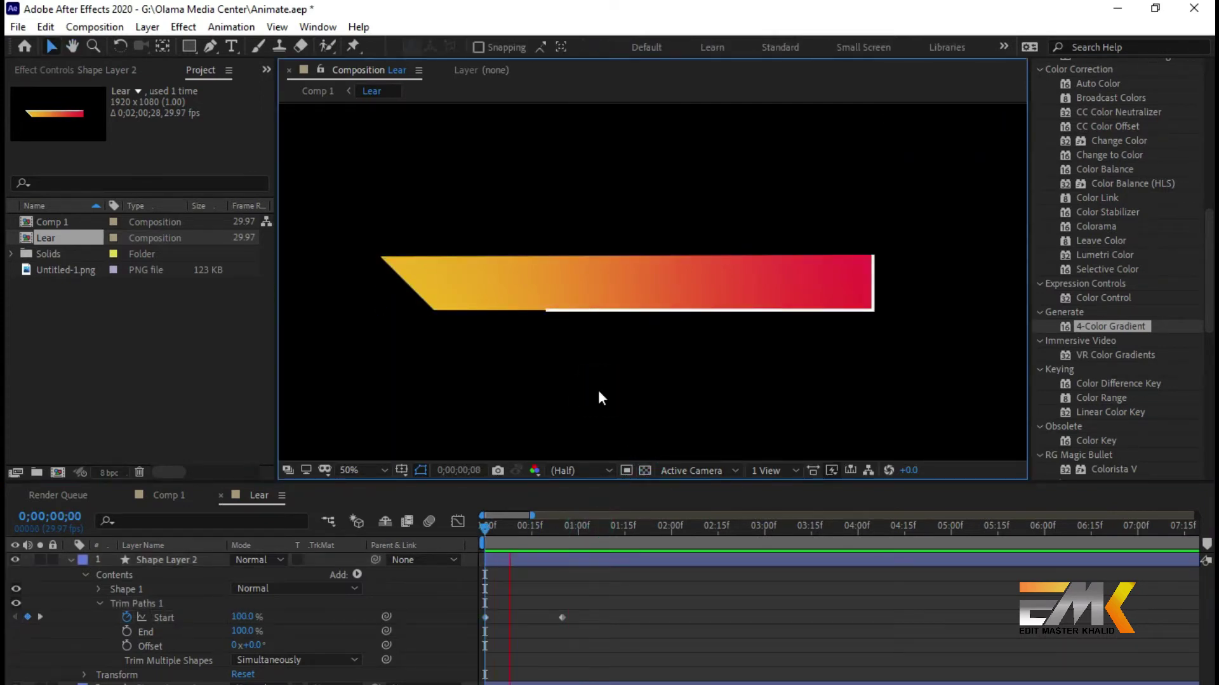
pyautogui.click(588, 526)
# - Keyframe the Trim Paths End value at 100% on 0;00;00;11 and 0% on 0;00;01;02, and preview the outline from the start
pyautogui.moveTo(565, 531)
pyautogui.mouseDown()
pyautogui.moveTo(463, 534)
pyautogui.moveTo(523, 537)
pyautogui.mouseUp()
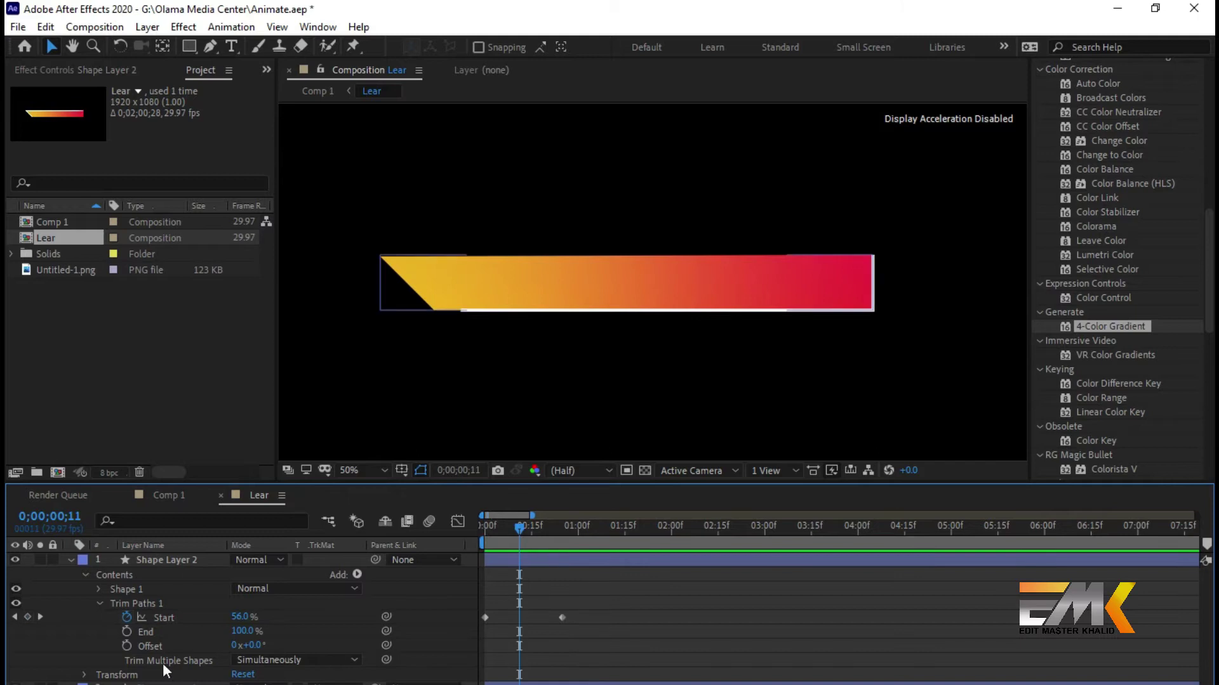
pyautogui.click(127, 631)
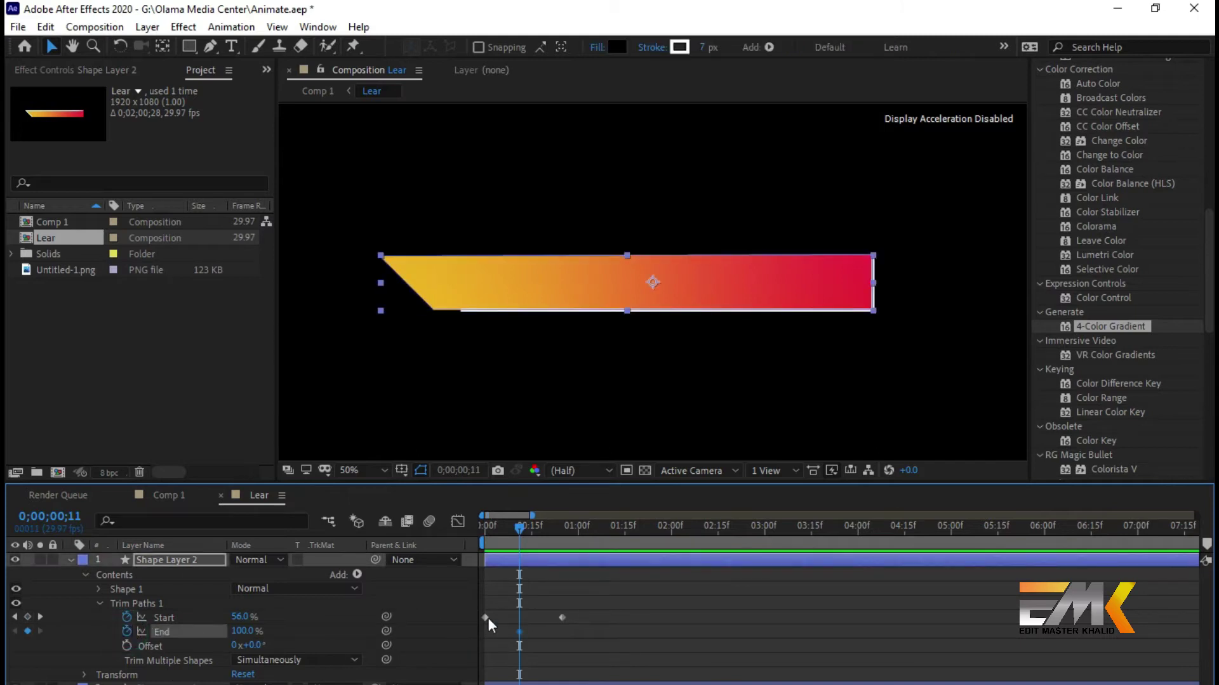
pyautogui.moveTo(522, 530); pyautogui.dragTo(588, 528)
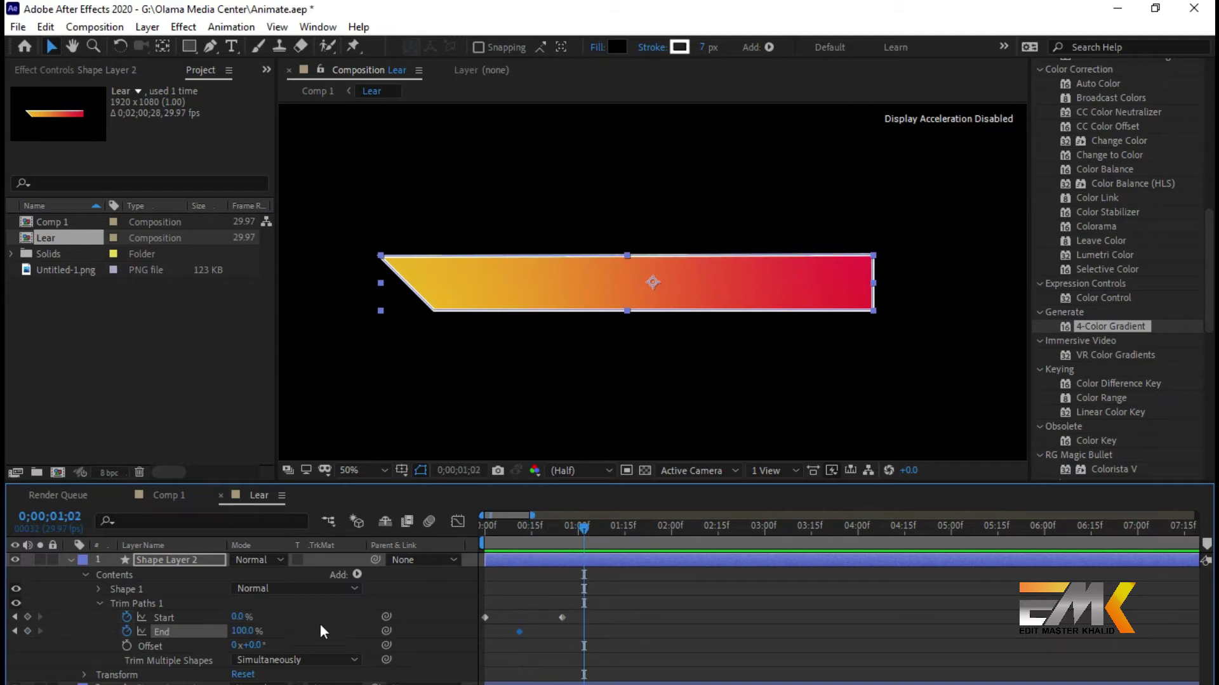
pyautogui.moveTo(246, 632); pyautogui.dragTo(146, 638)
pyautogui.moveTo(592, 532); pyautogui.dragTo(486, 528)
pyautogui.click(546, 400)
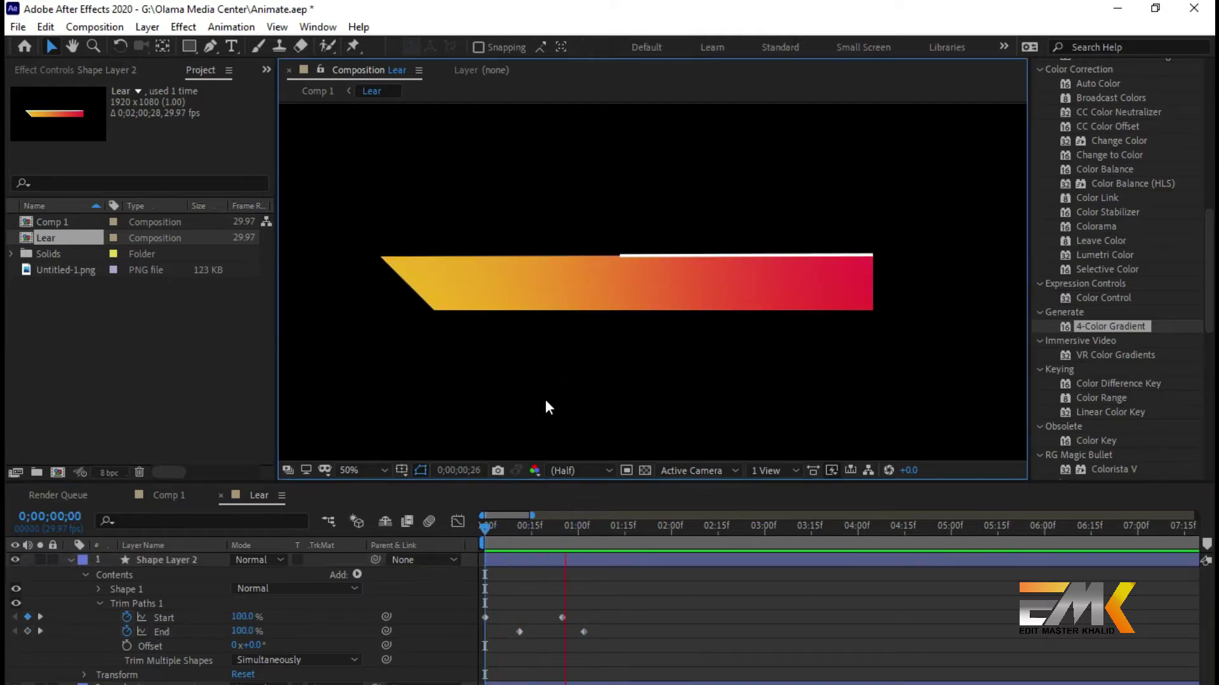
# - Shift the last End keyframe of Trim Paths to about 0;00;01;04 and scrub through the outline animation
pyautogui.click(629, 528)
pyautogui.moveTo(629, 531); pyautogui.dragTo(549, 531)
pyautogui.click(582, 632)
pyautogui.moveTo(582, 630); pyautogui.dragTo(596, 631)
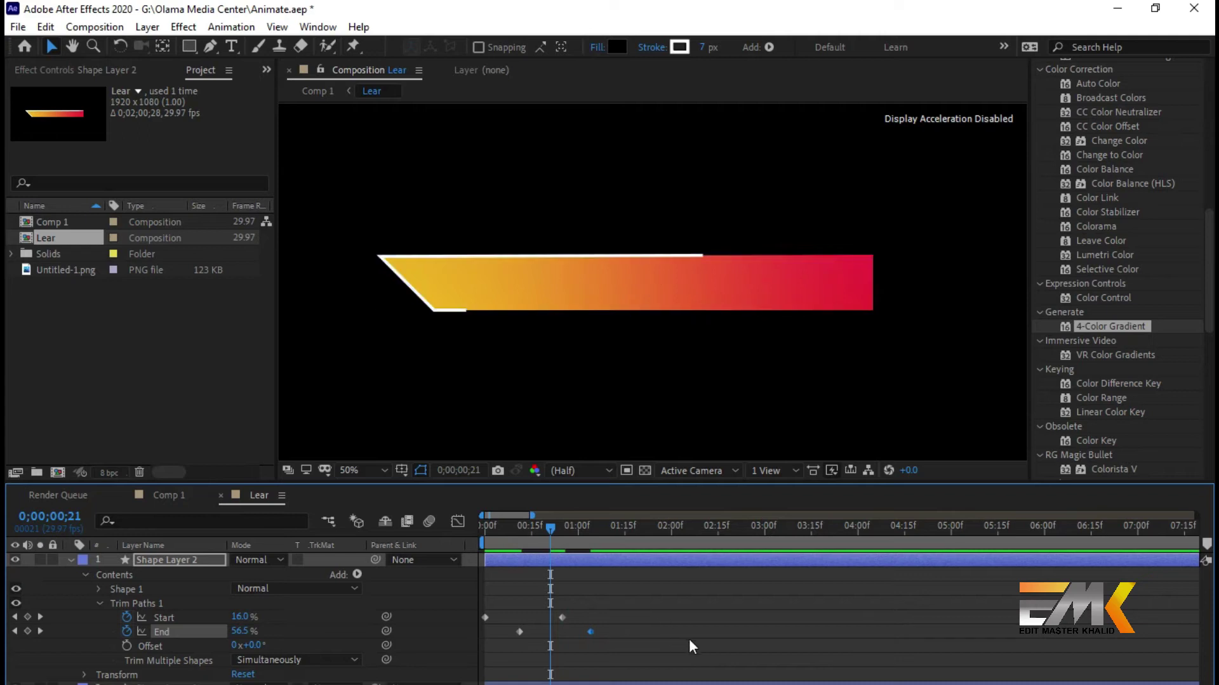
pyautogui.click(627, 528)
pyautogui.press('v')
pyautogui.moveTo(629, 527); pyautogui.dragTo(446, 538)
pyautogui.moveTo(630, 657); pyautogui.dragTo(453, 600)
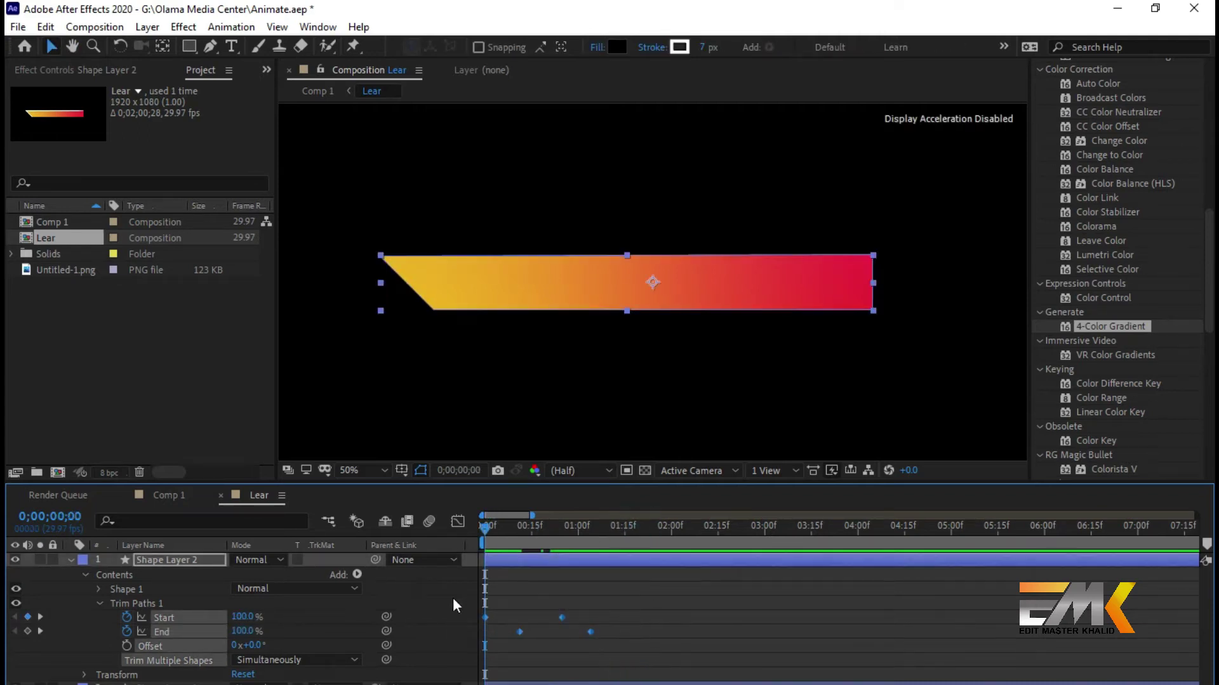
pyautogui.click(629, 585)
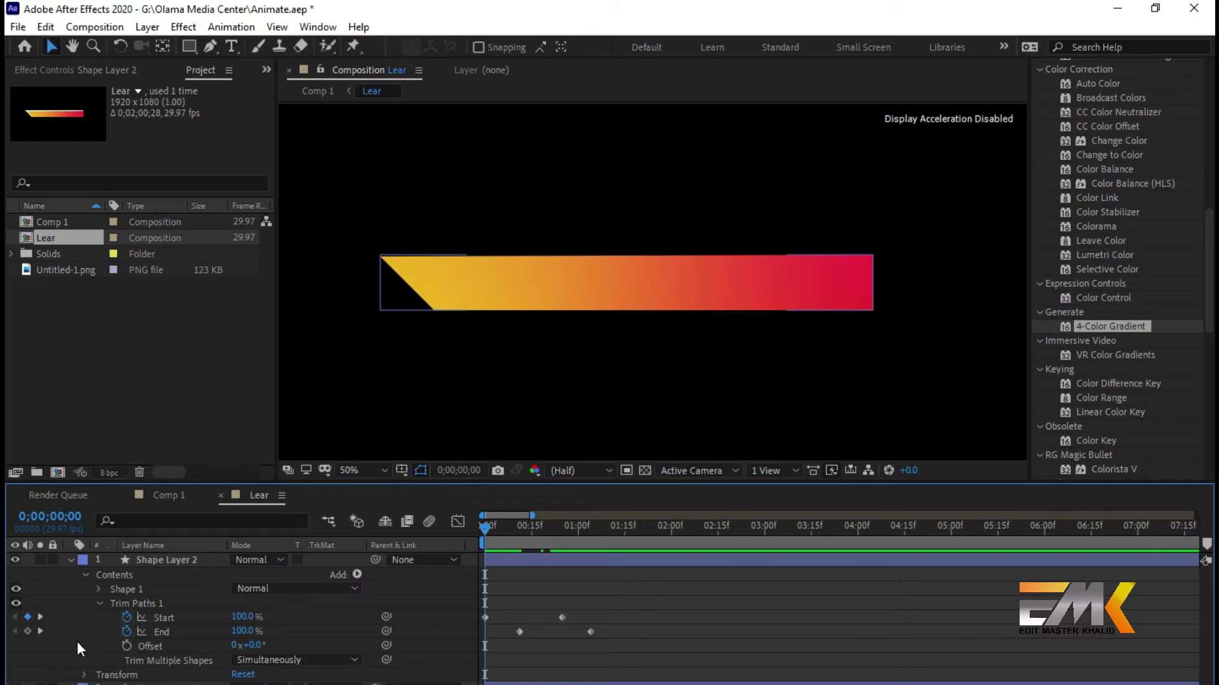
# - Collapse all of Shape Layer 2's properties, preview the outline animation, and return to 0;00;00;00
pyautogui.click(99, 603)
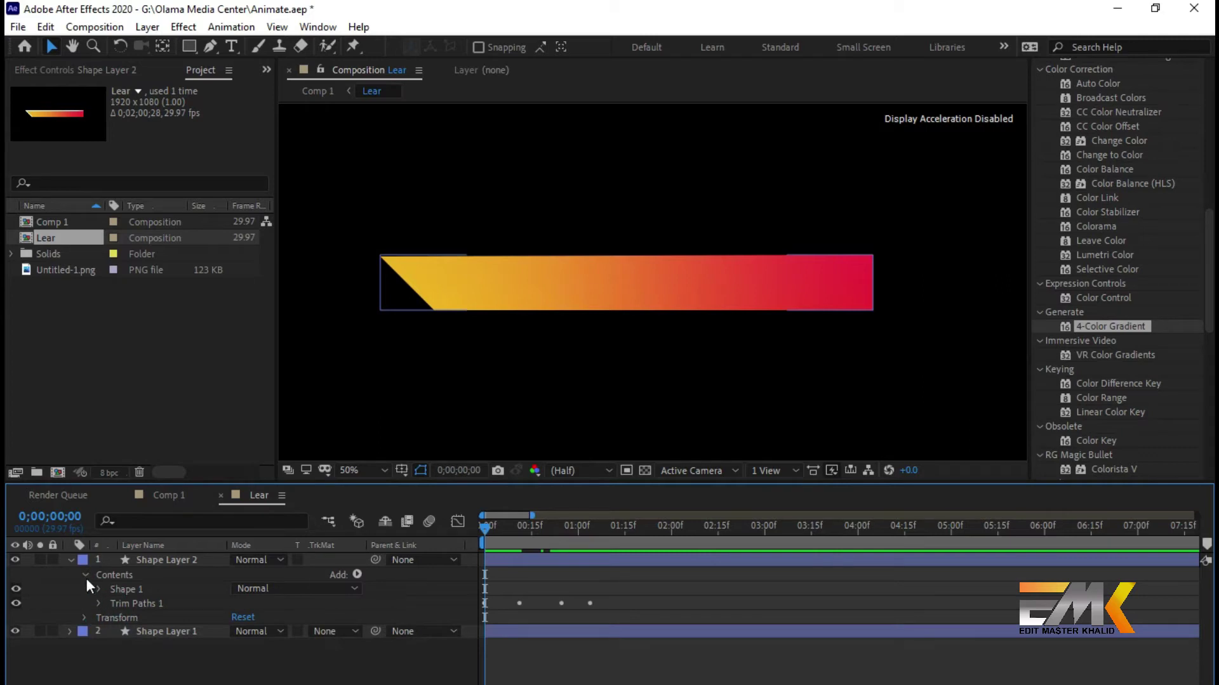
pyautogui.click(85, 576)
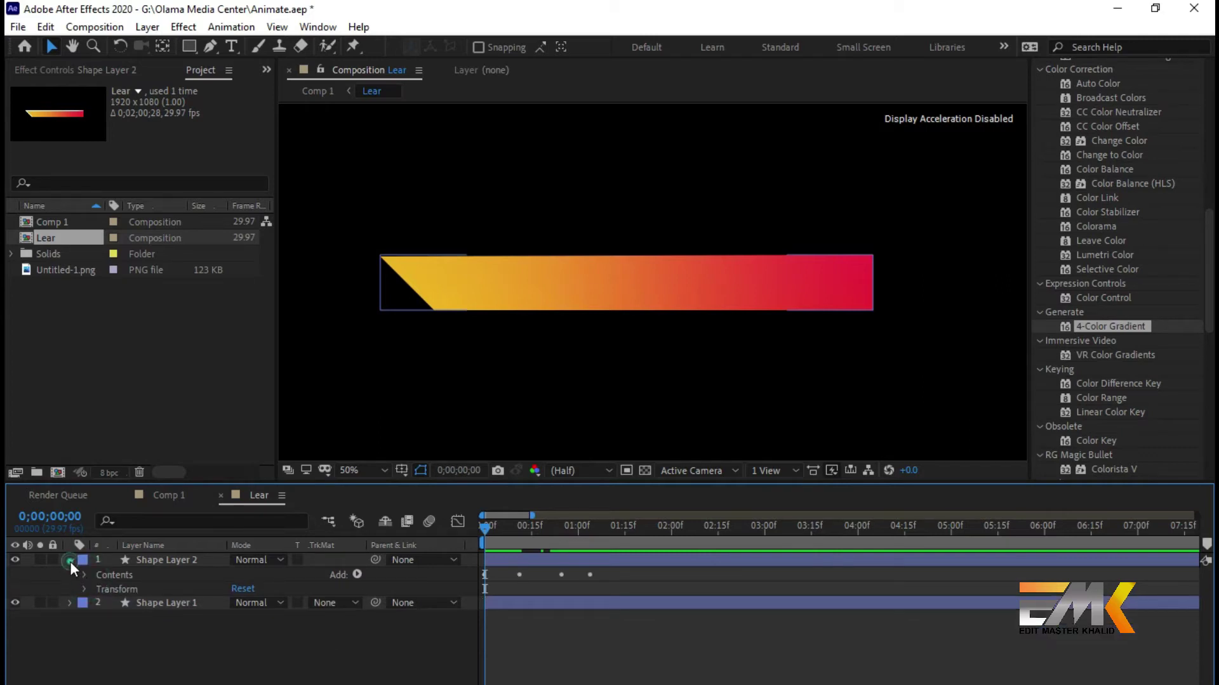
pyautogui.click(70, 560)
pyautogui.press('space')
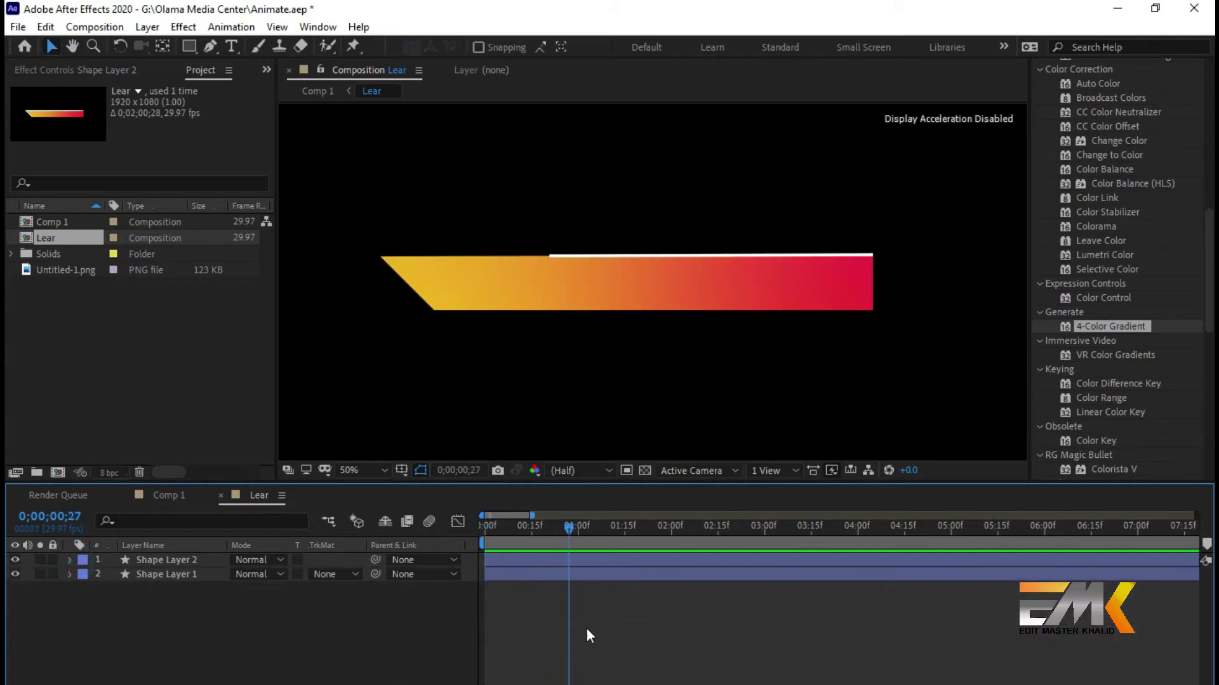
pyautogui.moveTo(564, 528); pyautogui.dragTo(478, 538)
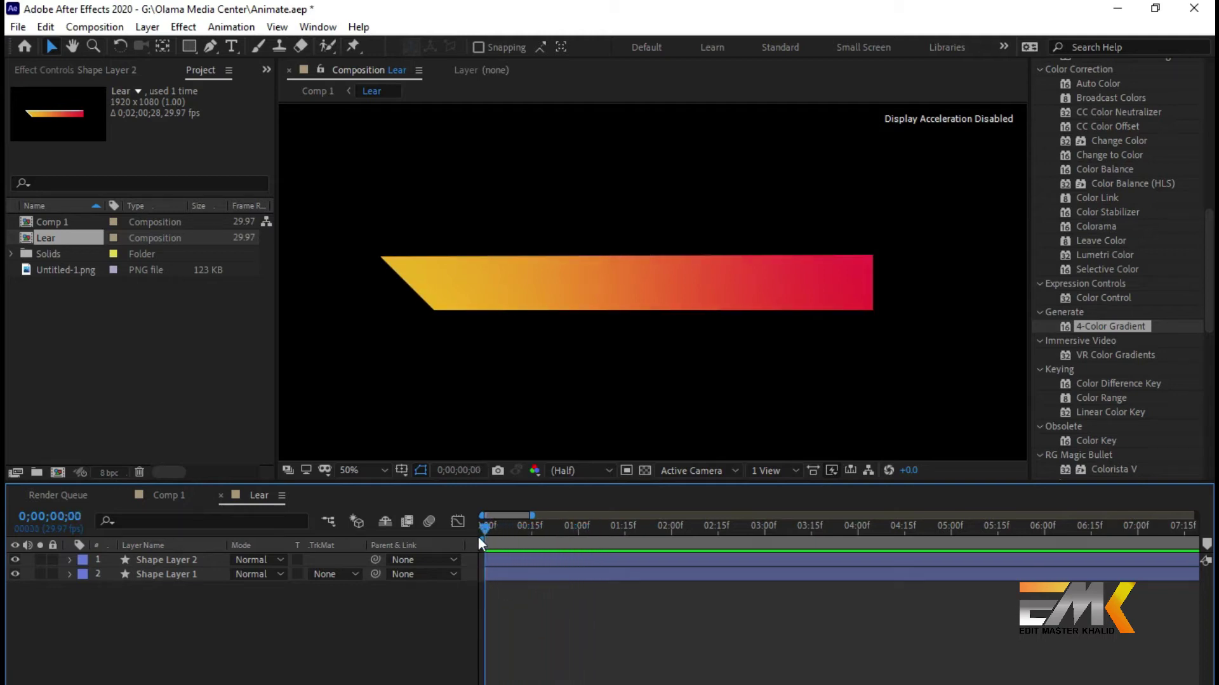
# - Expand Shape Layer 1 in the Lear composition to show its Contents, Effects and Transform groups
pyautogui.click(145, 573)
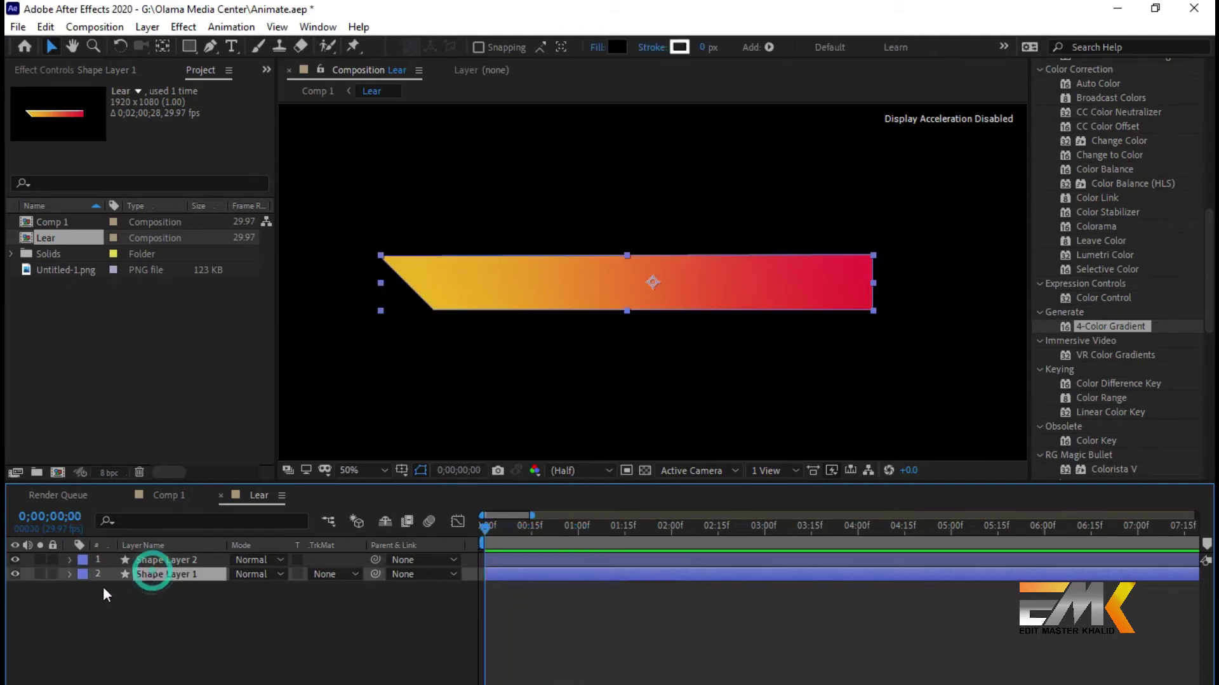
pyautogui.click(70, 574)
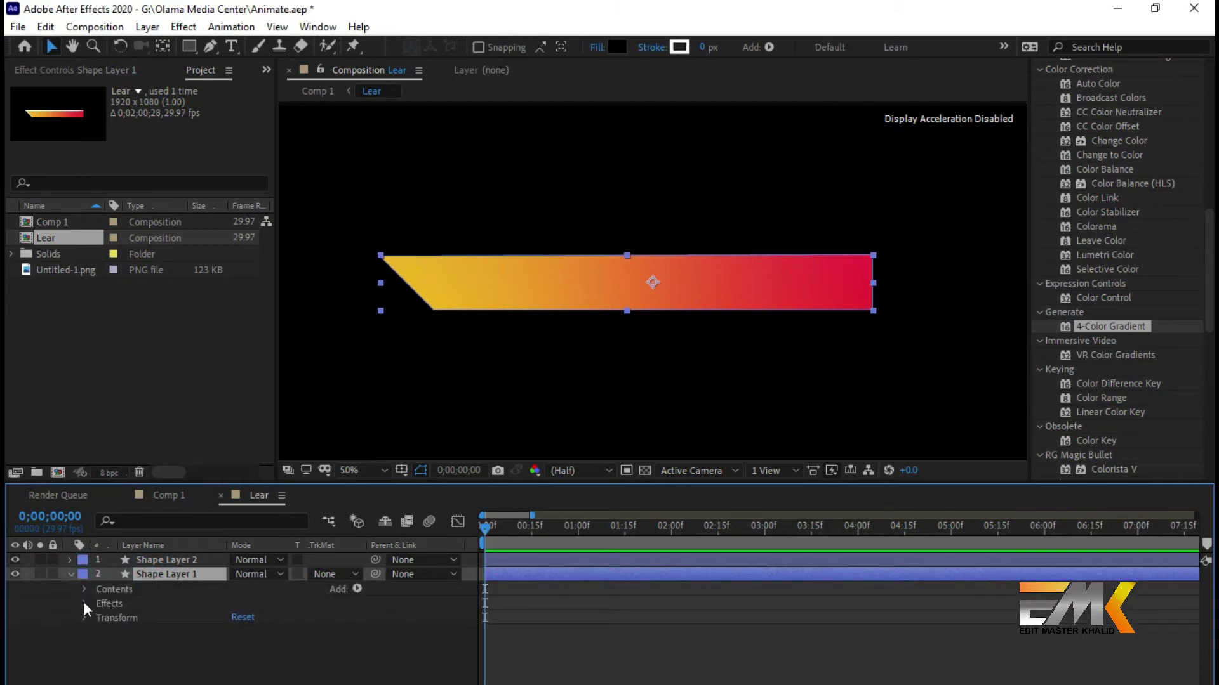
pyautogui.click(83, 604)
pyautogui.click(85, 604)
# - Search the effects for "scri" and apply the Scribble effect to Shape Layer 1
pyautogui.click(1106, 383)
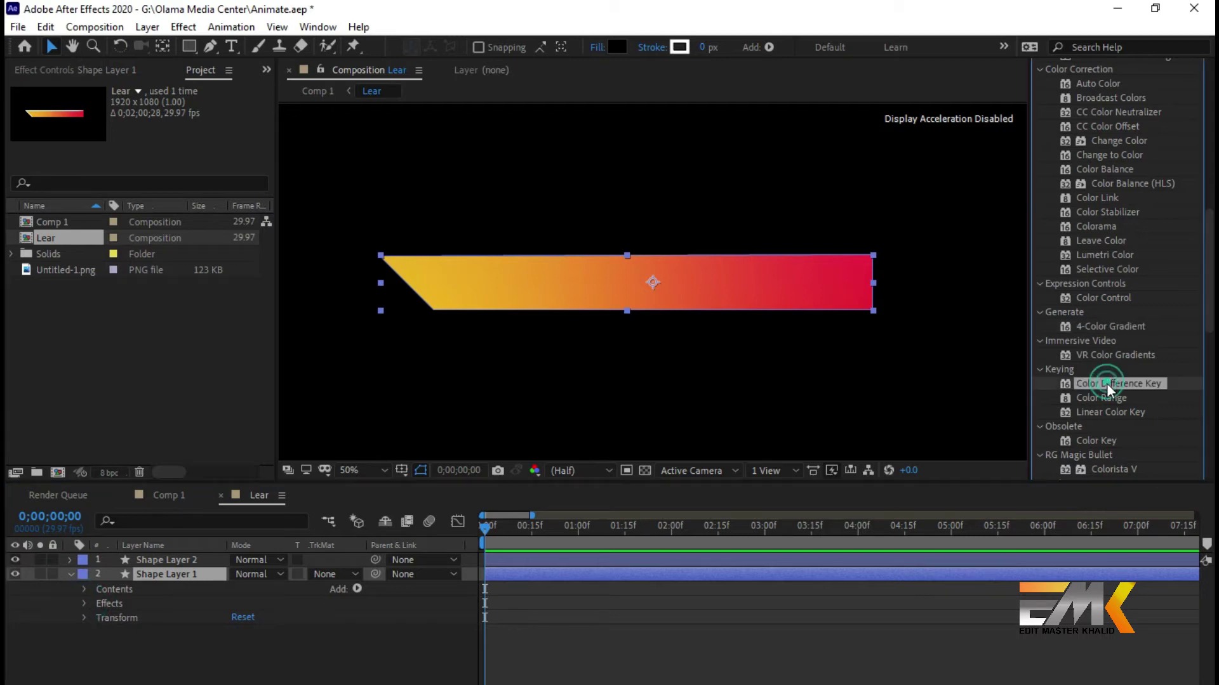
pyautogui.click(1112, 440)
pyautogui.scroll(10, 1113, 440)
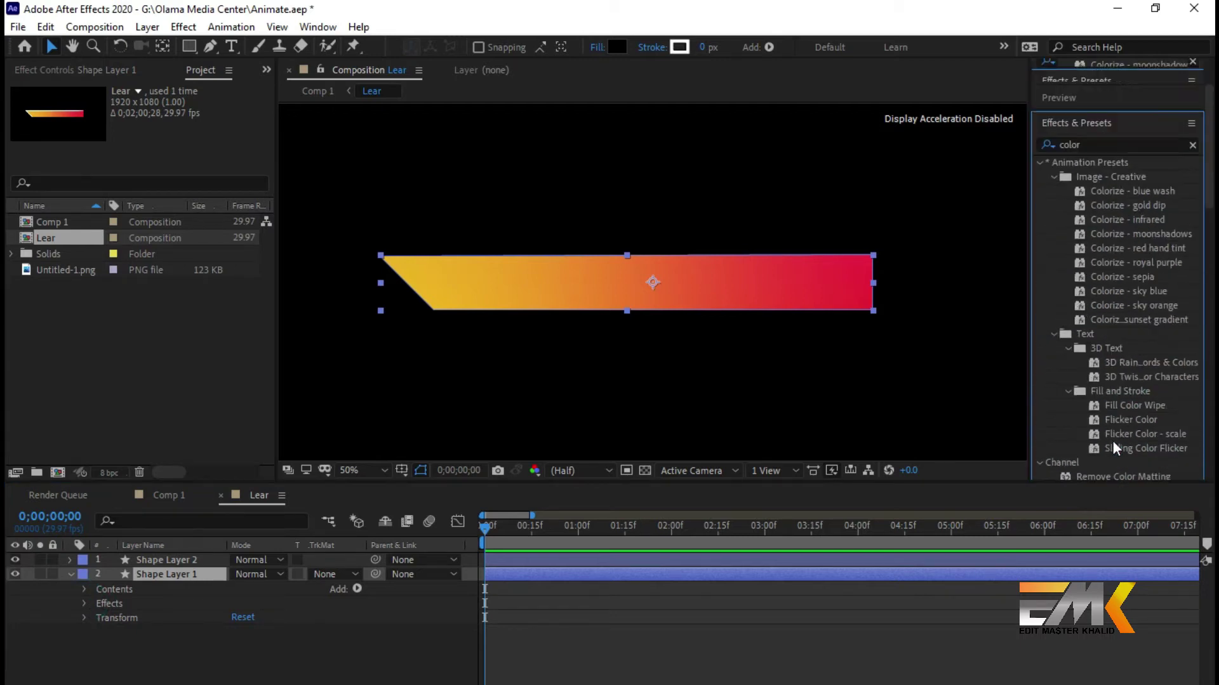
pyautogui.click(1074, 229)
pyautogui.press('BackSpace')
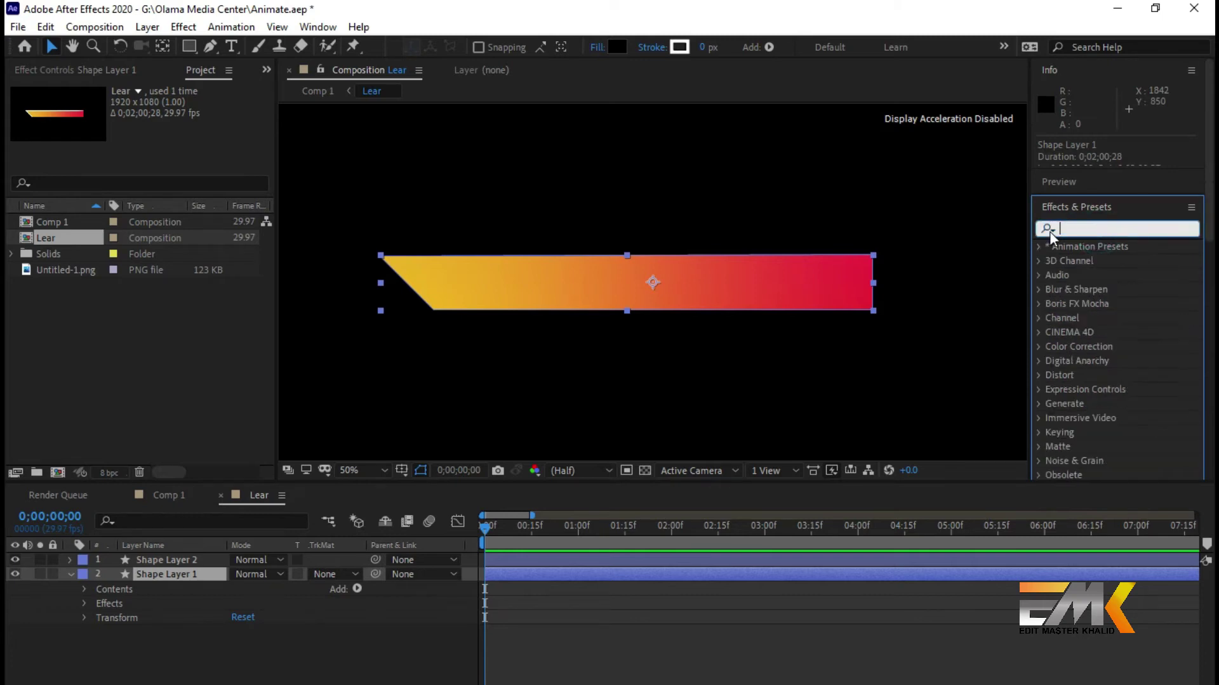
pyautogui.click(1049, 230)
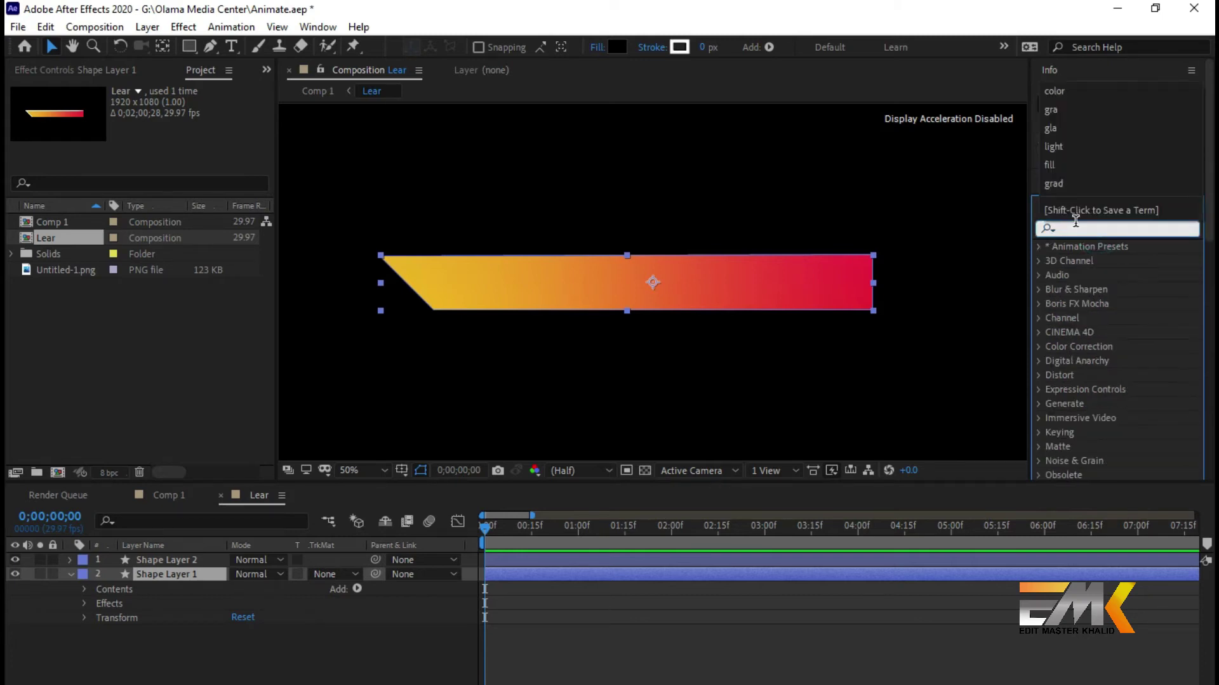
pyautogui.write('scr')
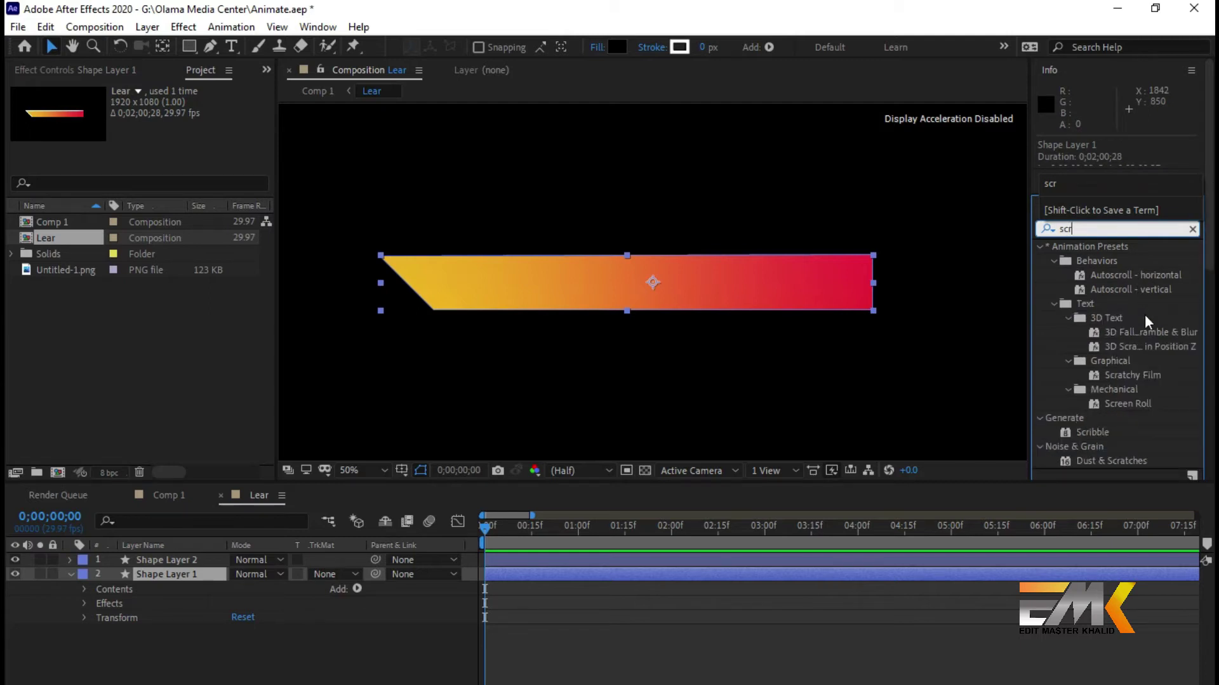
pyautogui.write('i')
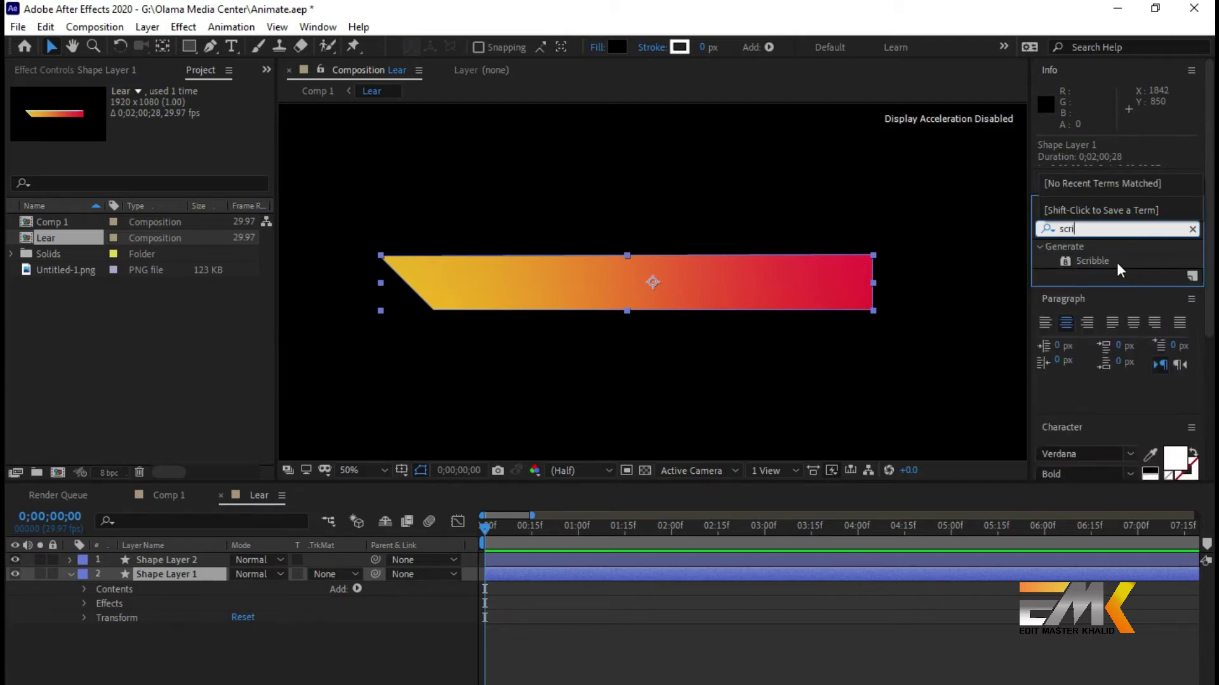
pyautogui.click(1095, 260)
pyautogui.moveTo(1094, 258); pyautogui.dragTo(495, 596)
pyautogui.moveTo(193, 581); pyautogui.dragTo(191, 577)
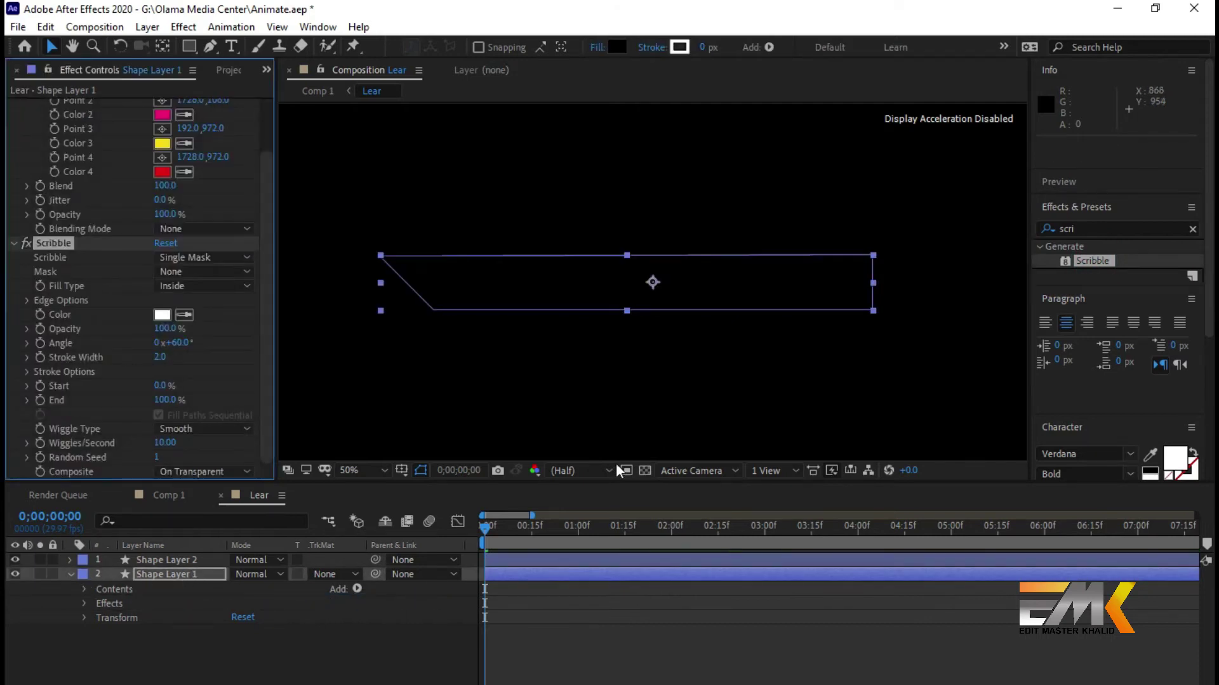
# - Turn on the transparency grid and check the Lear composition from its first frame
pyautogui.click(645, 471)
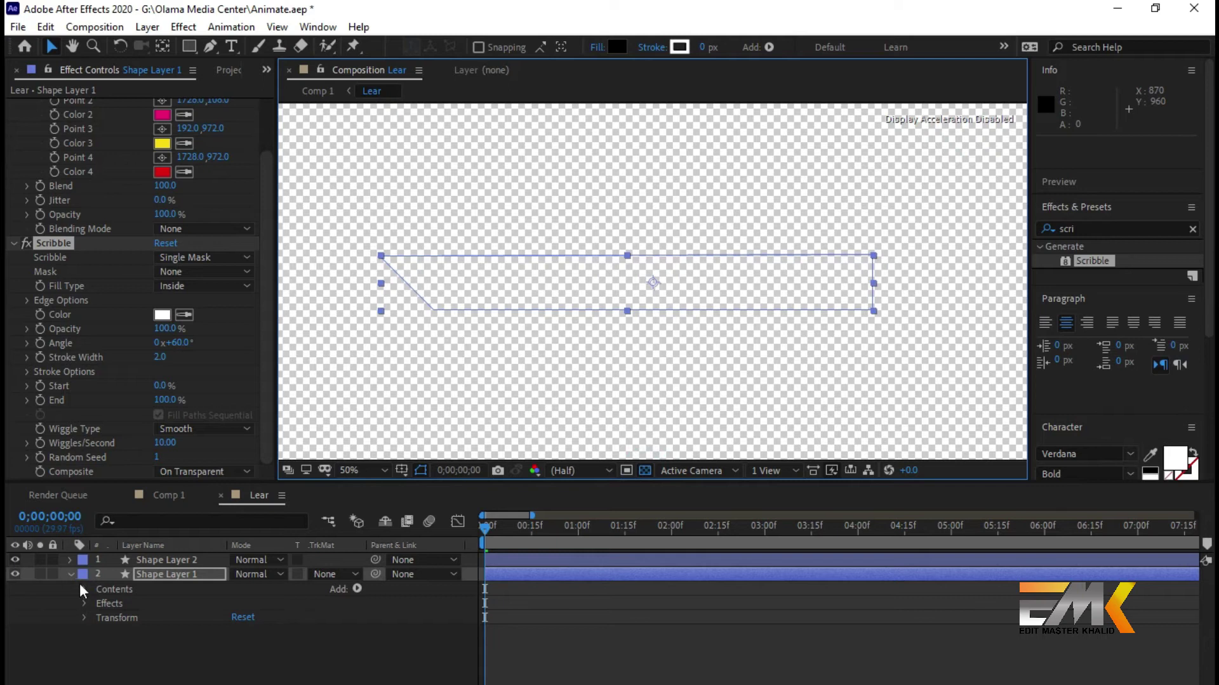
pyautogui.moveTo(486, 537)
pyautogui.mouseDown()
pyautogui.moveTo(954, 510)
pyautogui.moveTo(482, 531)
pyautogui.mouseUp()
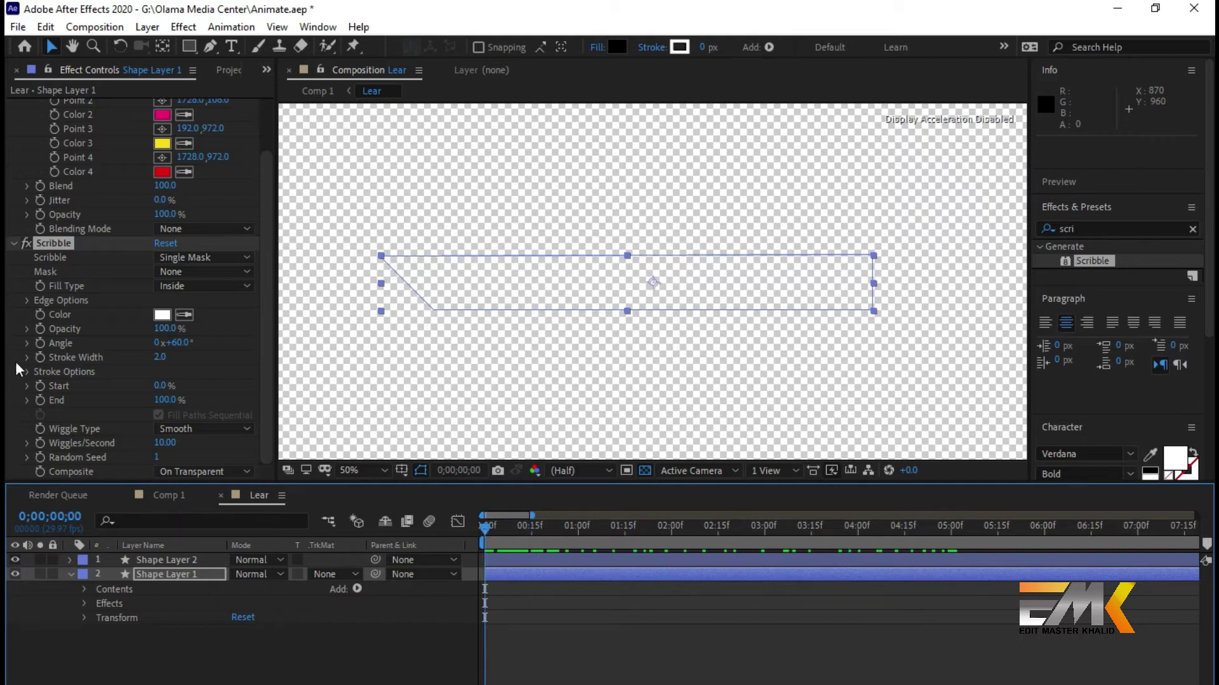
# - Set Scribble's Stroke Width to 43.8 and Start to 100%, and try other Random Seed and Wiggles/Second values
pyautogui.moveTo(160, 356); pyautogui.dragTo(520, 368)
pyautogui.moveTo(160, 386); pyautogui.dragTo(343, 383)
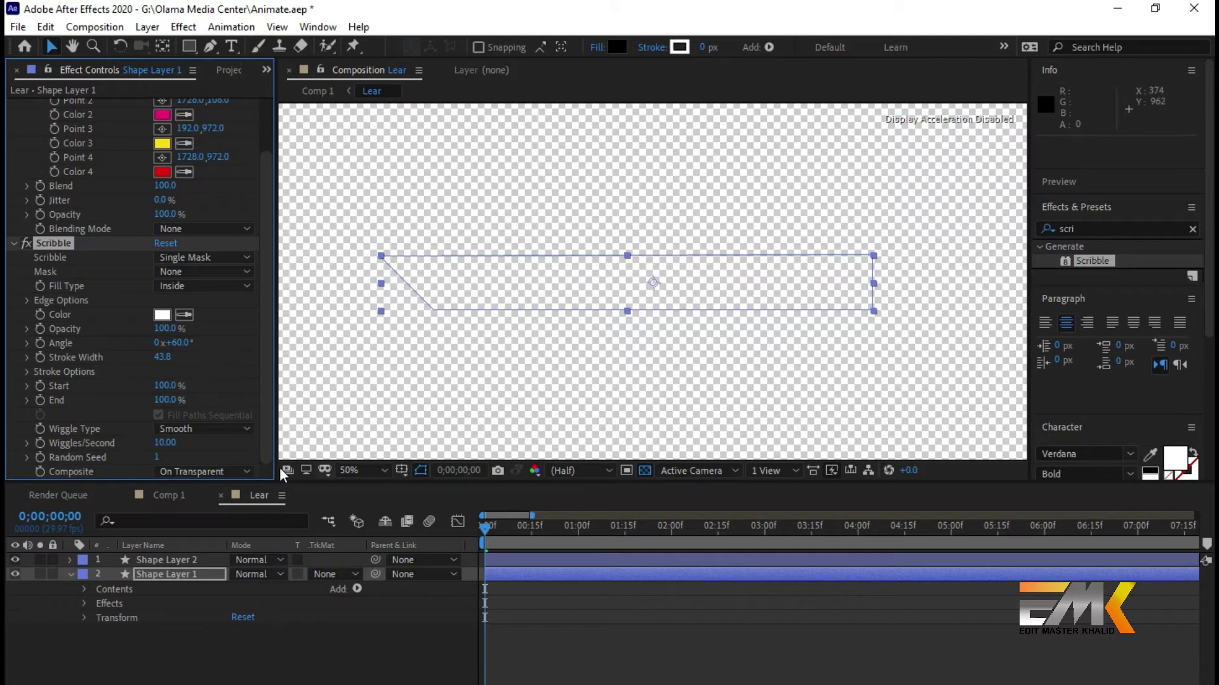
pyautogui.moveTo(158, 457); pyautogui.dragTo(406, 454)
pyautogui.moveTo(167, 442); pyautogui.dragTo(287, 435)
# - Try All Masks for the Scribble option, and settle on All Masks Using Modes
pyautogui.scroll(2, 189, 367)
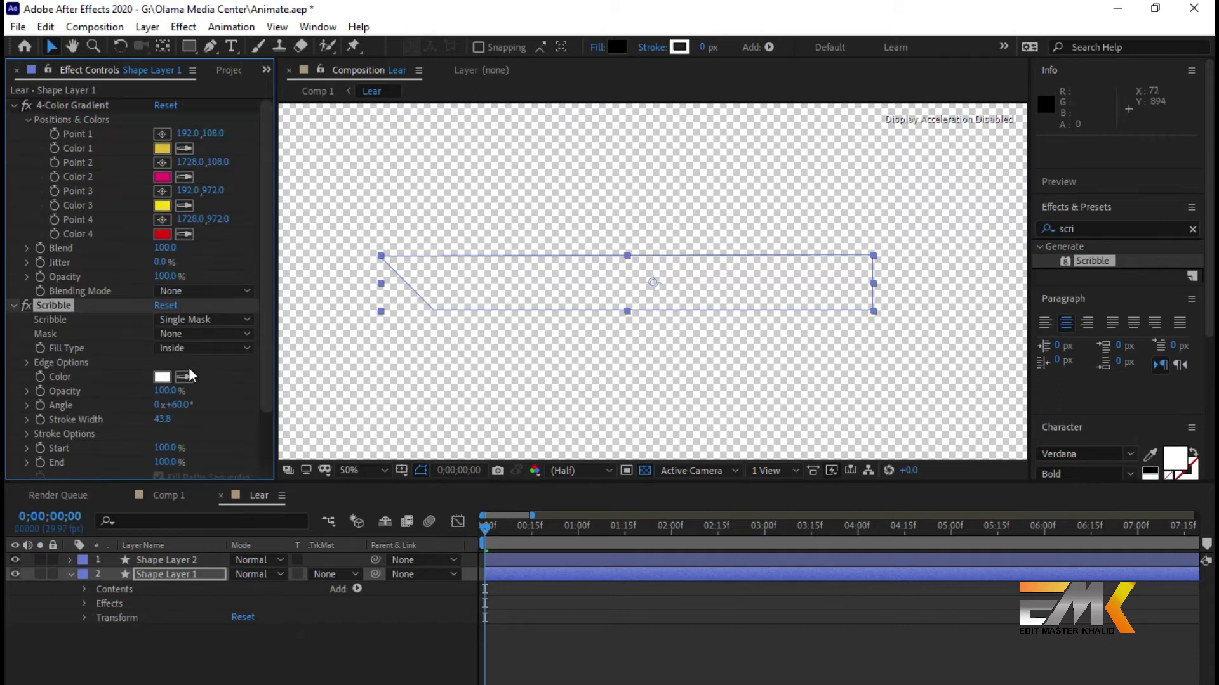
pyautogui.click(214, 323)
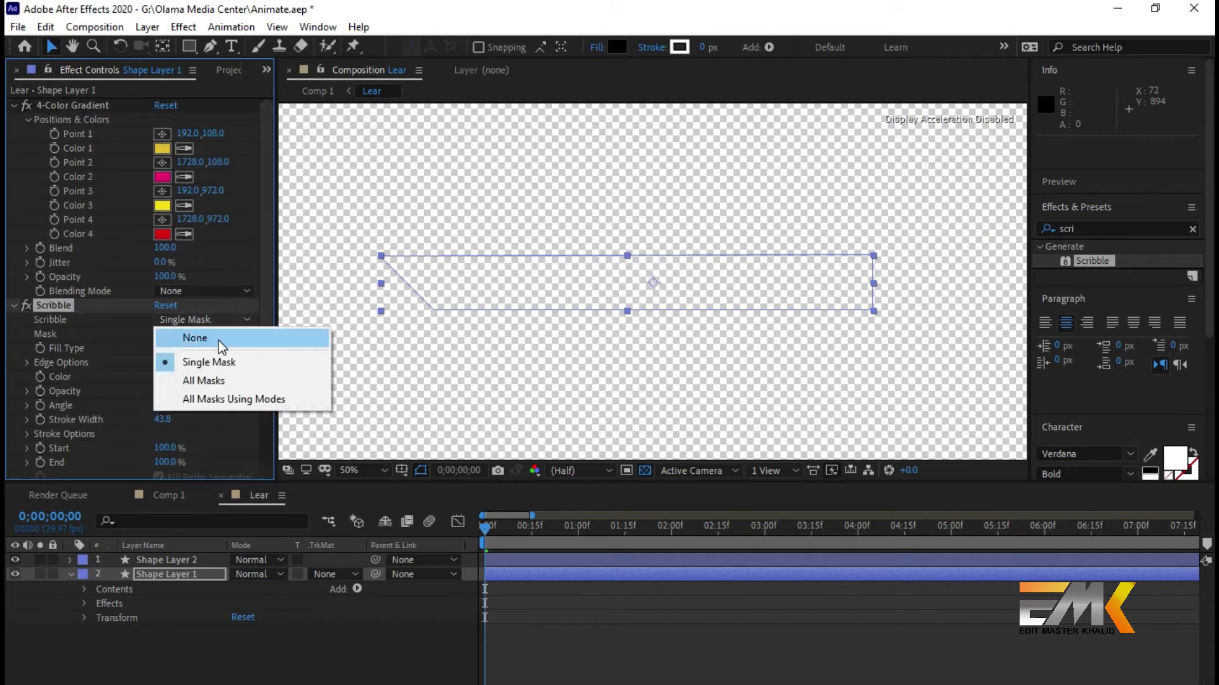
pyautogui.click(230, 381)
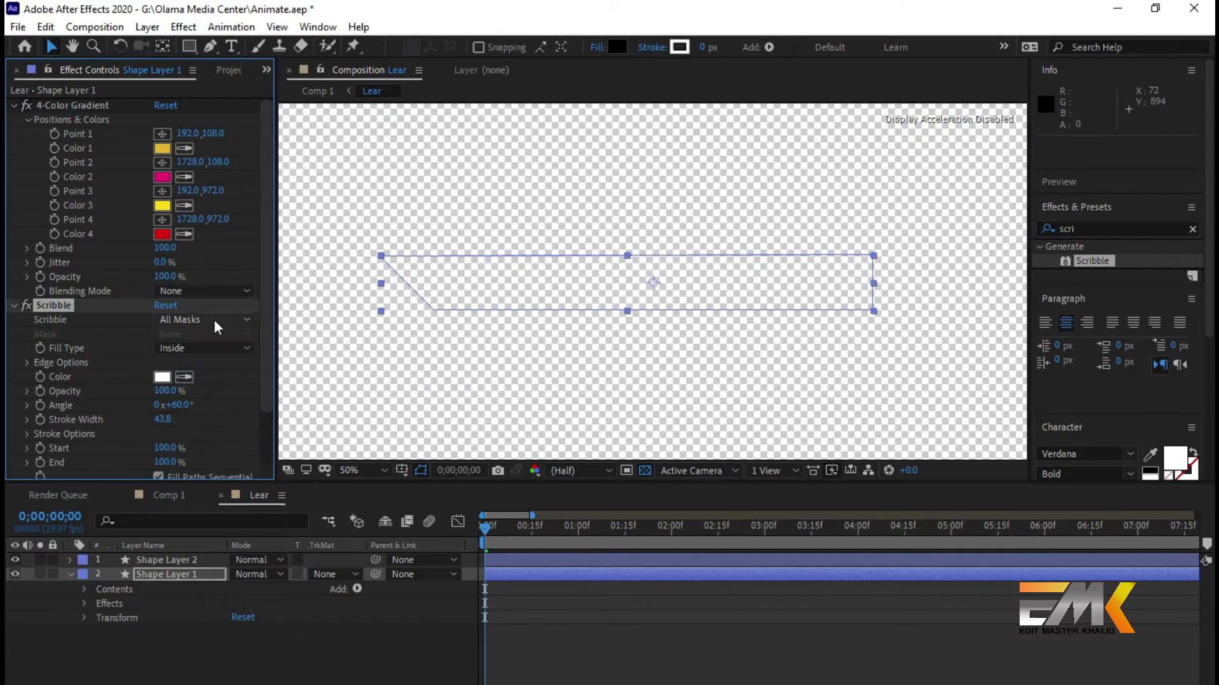
pyautogui.click(214, 320)
pyautogui.click(237, 404)
# - Try Scribble's Fill Type as Centered Edge and Outside Edge, and settle on Right Edge
pyautogui.click(64, 304)
pyautogui.click(79, 348)
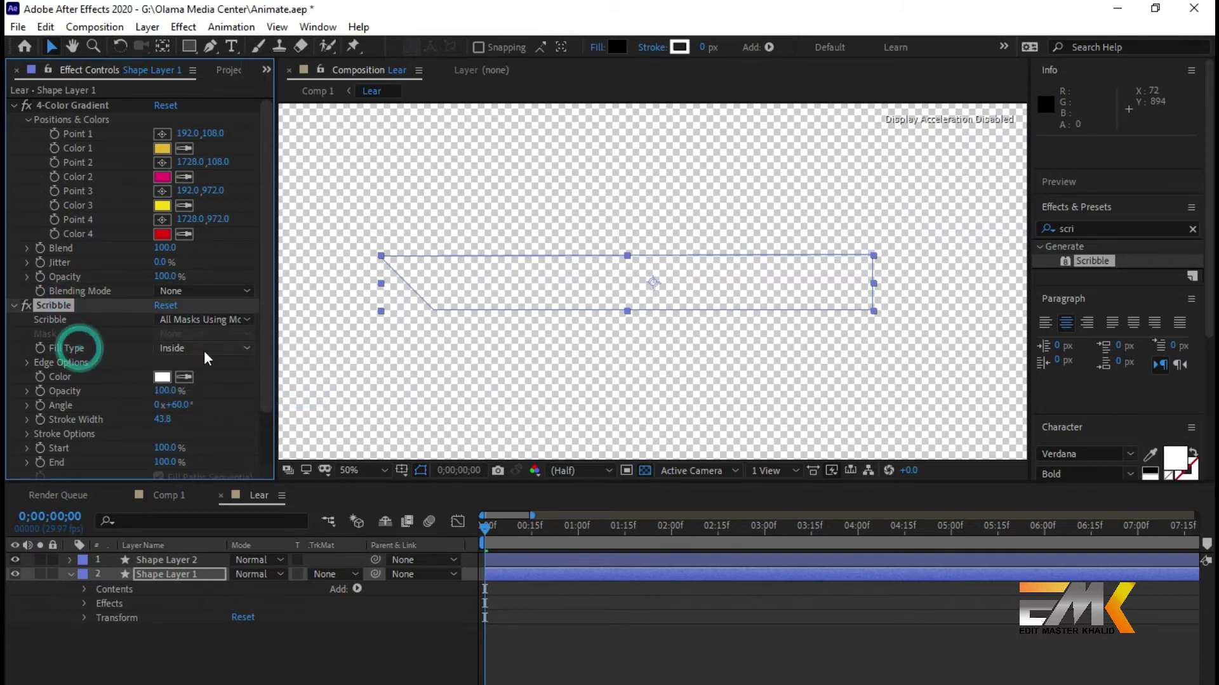
pyautogui.click(204, 349)
pyautogui.click(228, 386)
pyautogui.click(214, 349)
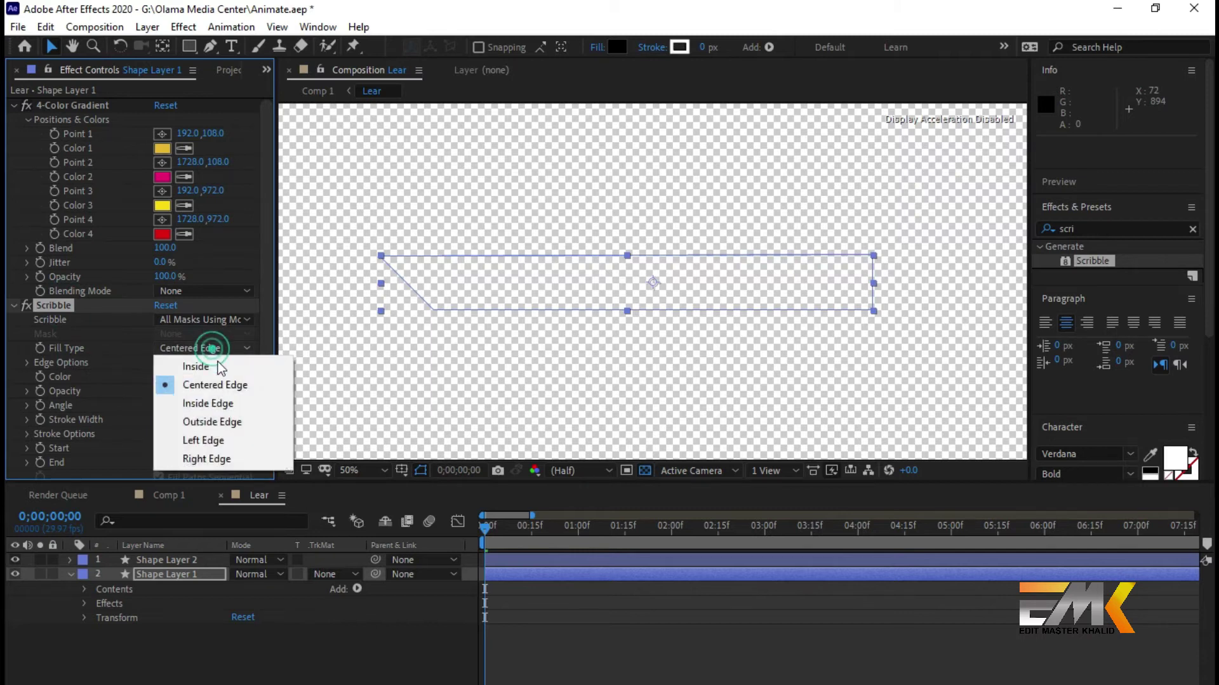
pyautogui.click(232, 421)
pyautogui.click(215, 348)
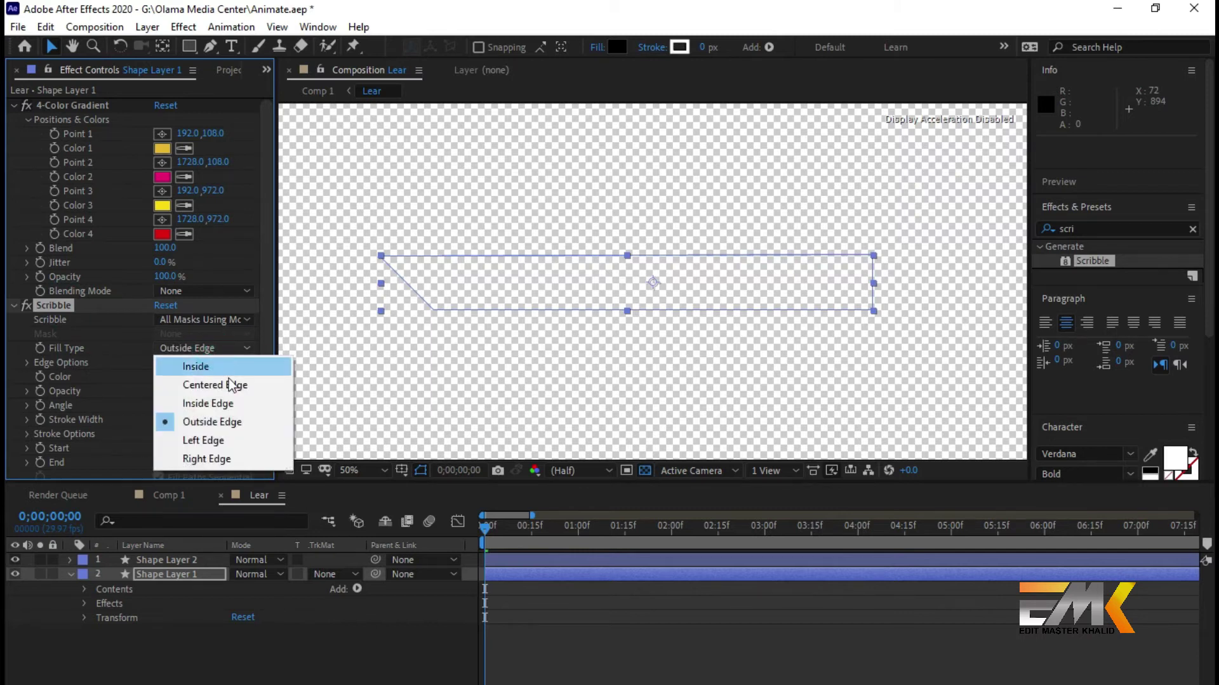
pyautogui.click(247, 456)
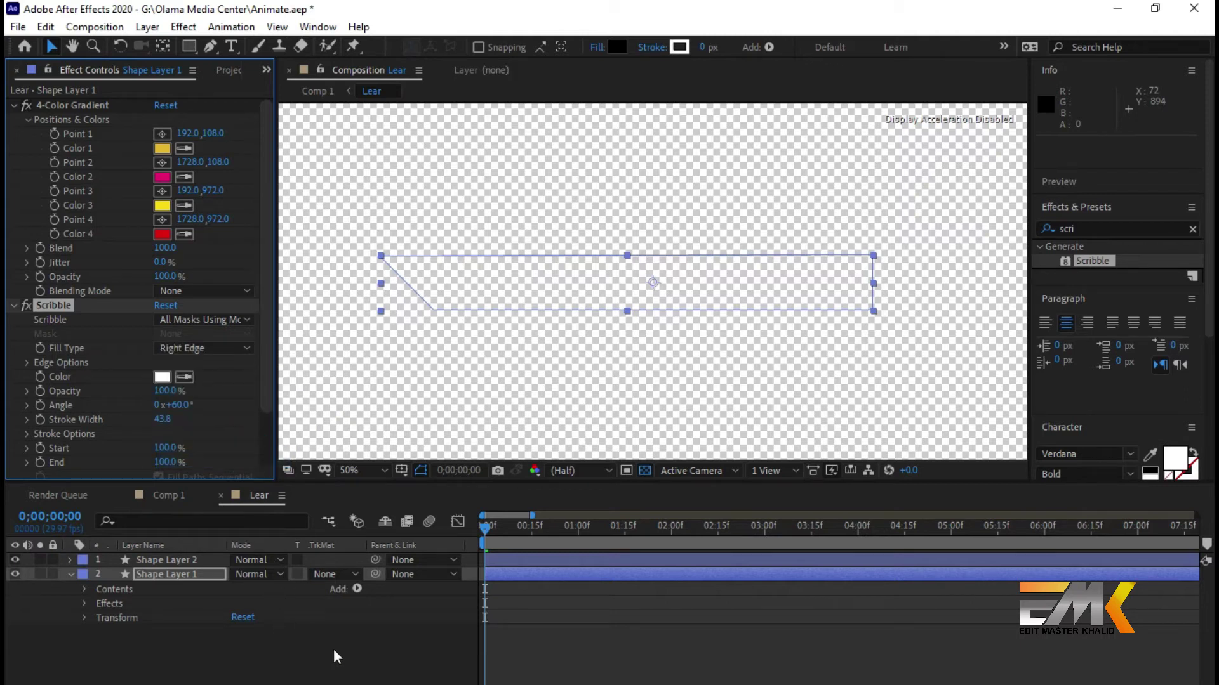
# - Preview the animation up to 0;00;00;23 and remove the Scribble effect from Shape Layer 1
pyautogui.press('space')
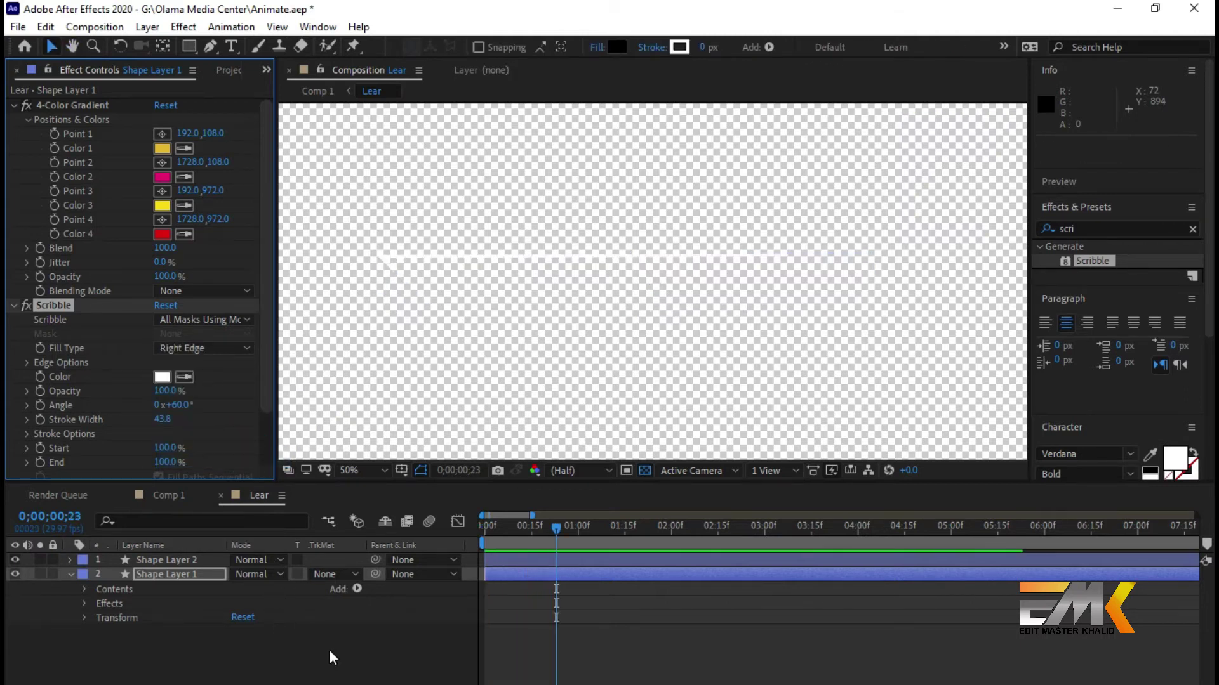
pyautogui.press('space')
pyautogui.click(79, 300)
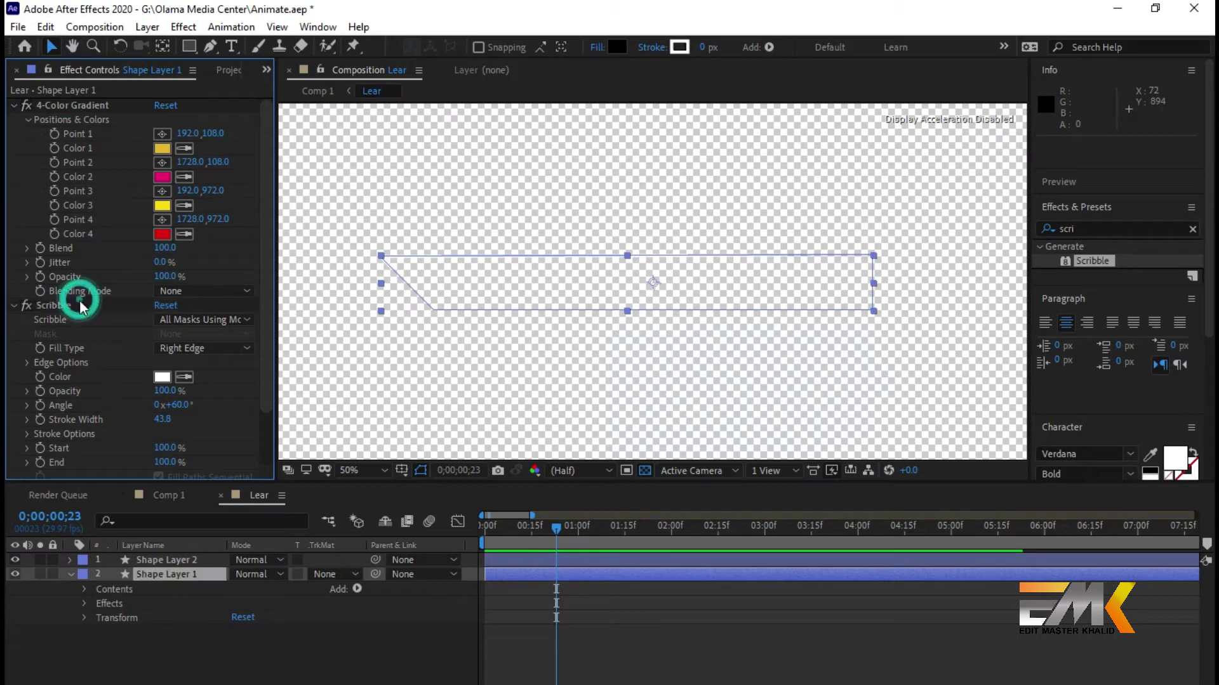
pyautogui.press('Delete')
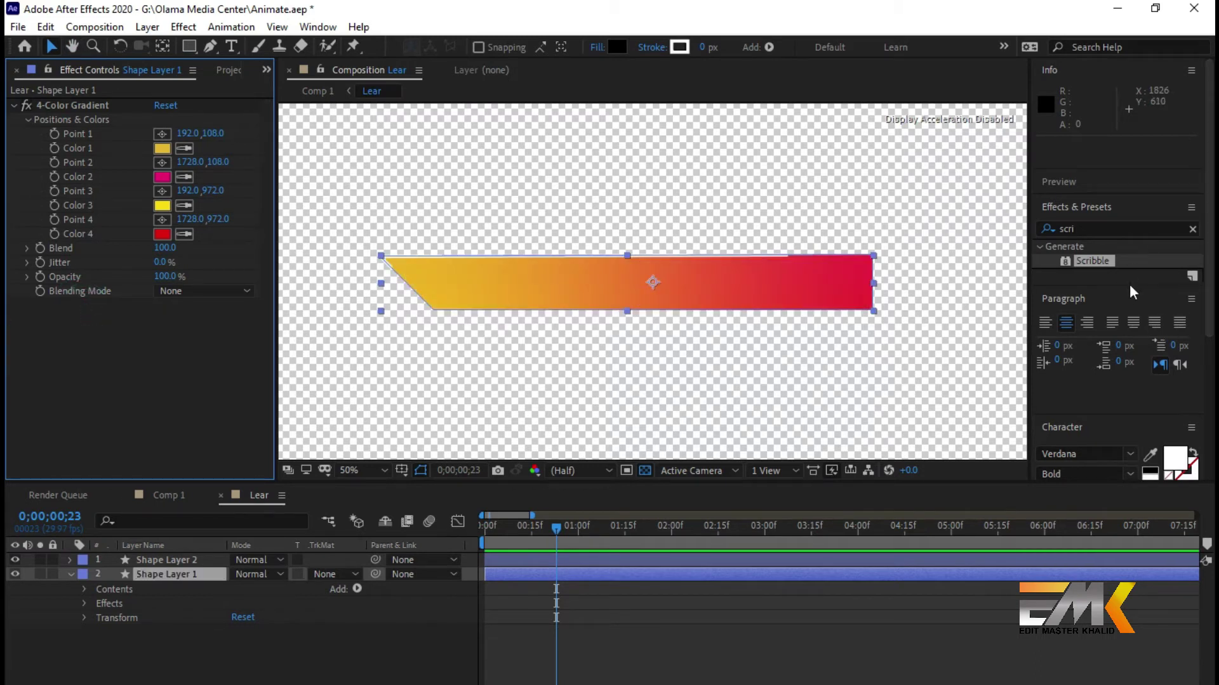
# - Search the effects for "scr" and apply Scratchy Film to Shape Layer 1, with Frequency and Wander_frequency at 222 and Wander_distance at 421
pyautogui.click(1121, 230)
pyautogui.press('BackSpace')
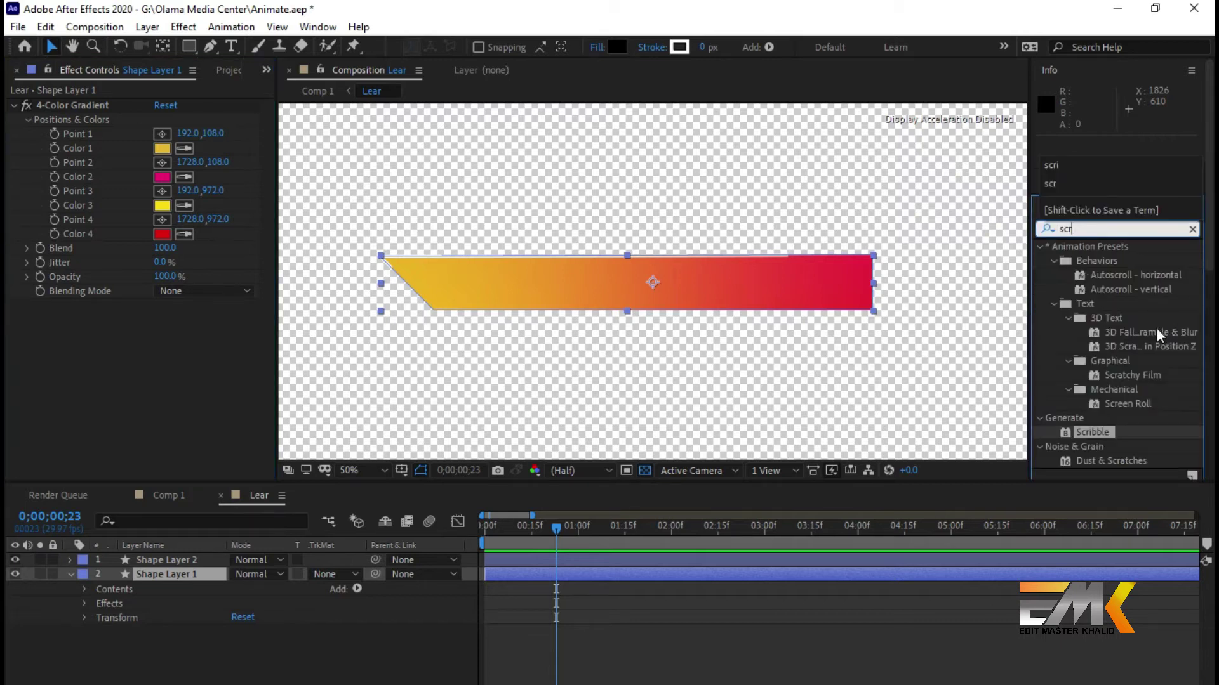
pyautogui.click(1054, 275)
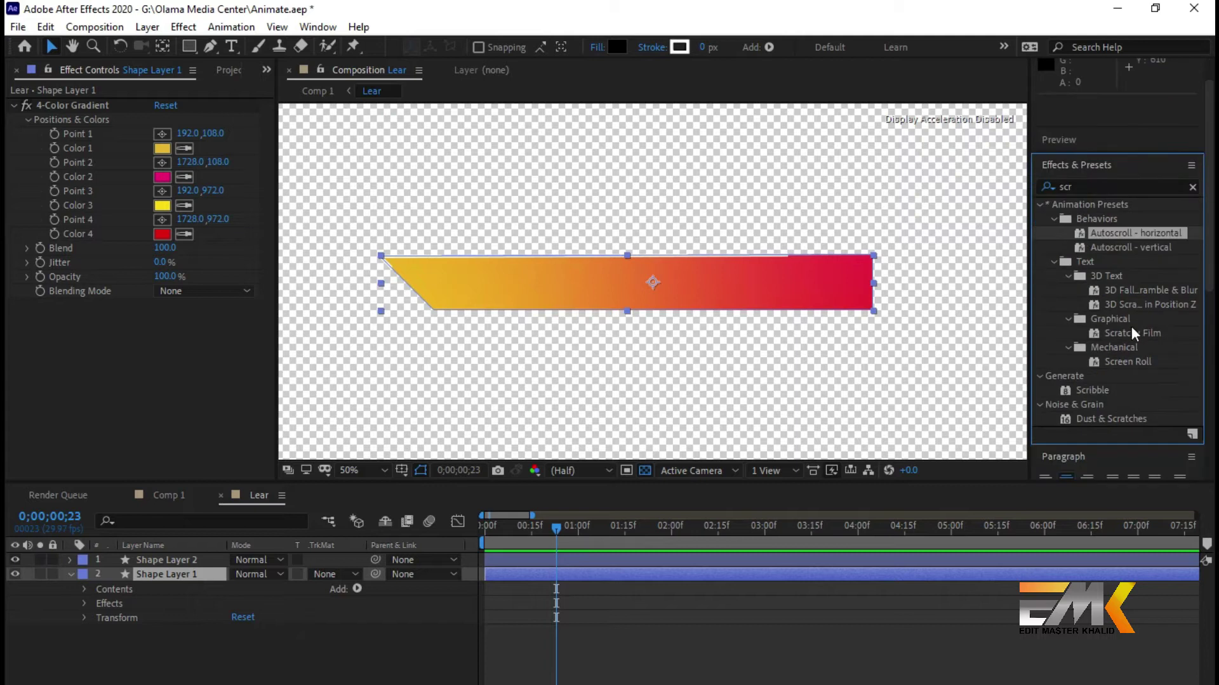
pyautogui.click(1135, 321)
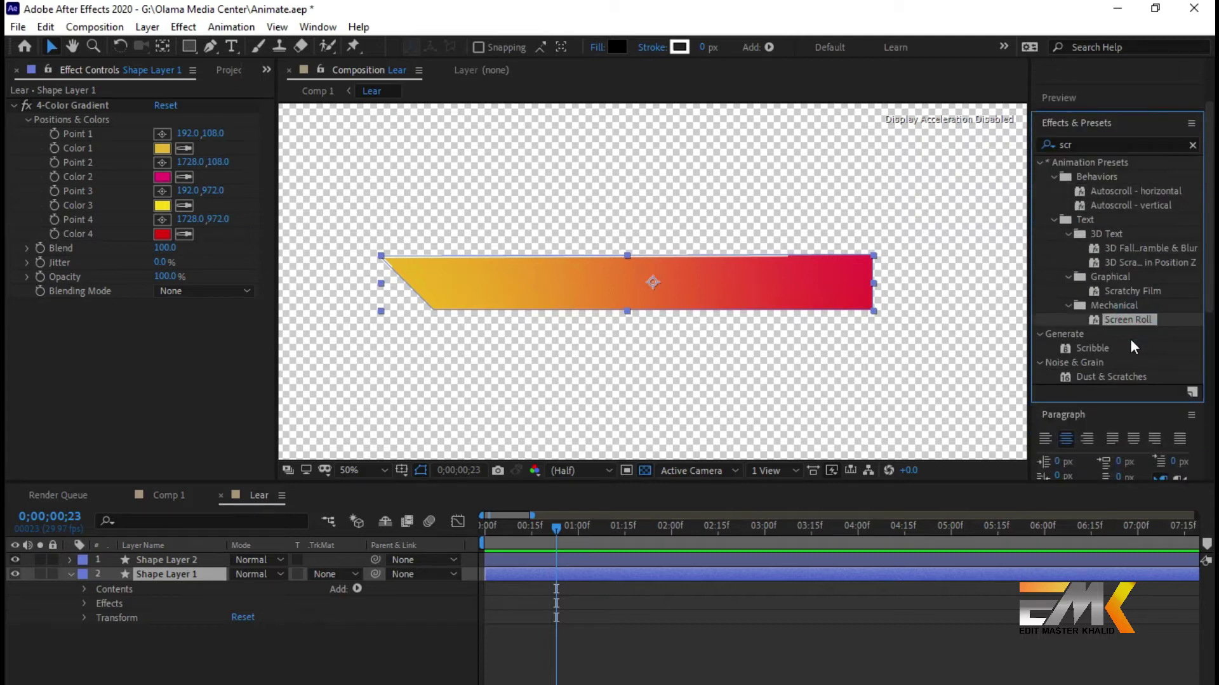
pyautogui.moveTo(1128, 324); pyautogui.dragTo(192, 570)
pyautogui.click(1153, 292)
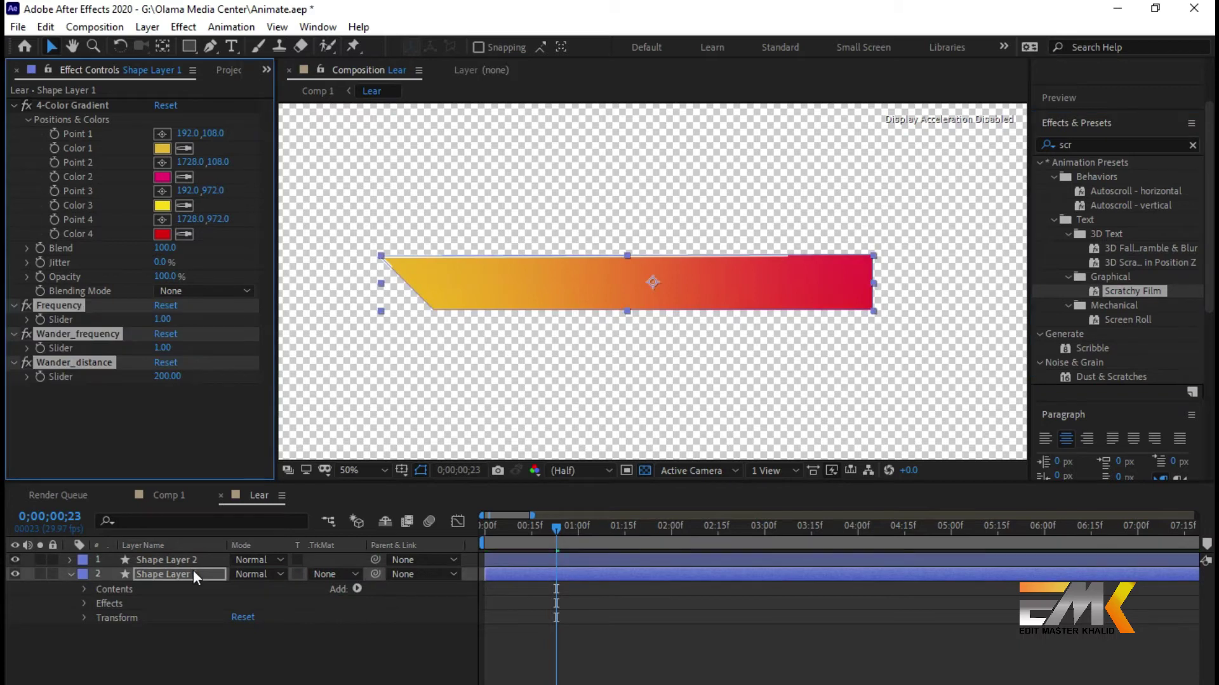
pyautogui.moveTo(162, 320); pyautogui.dragTo(348, 320)
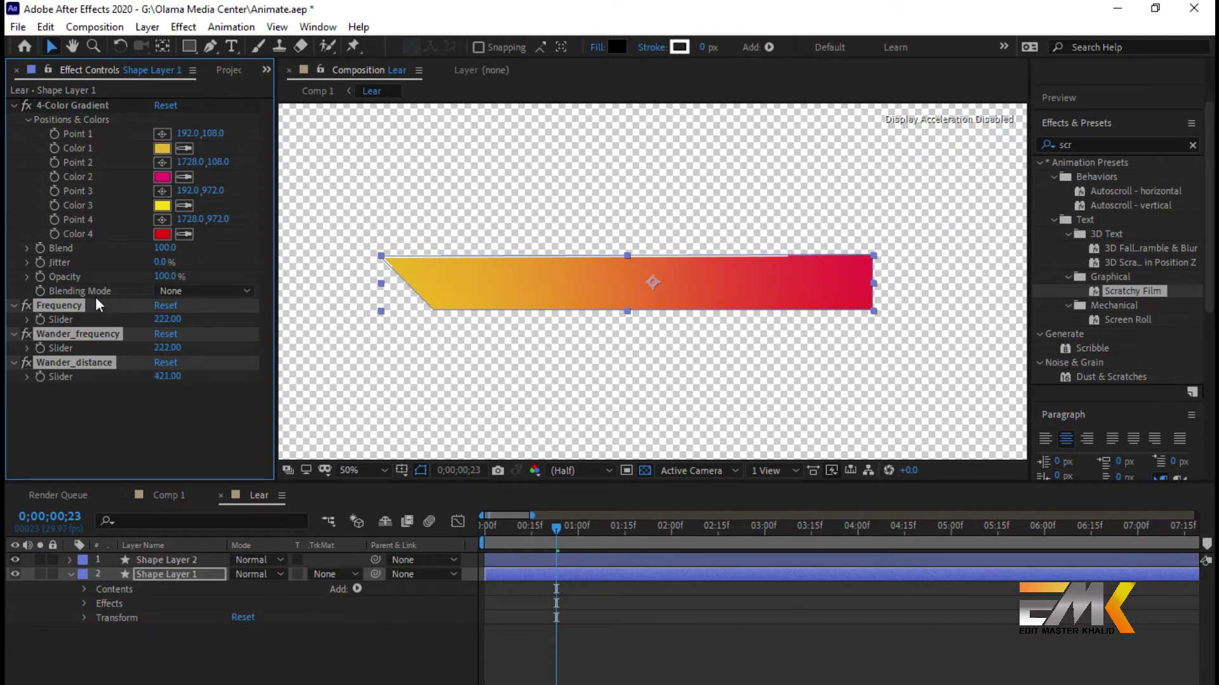
# - Delete the Frequency, Wander_frequency and Wander_distance controls from Shape Layer 1's effects
pyautogui.click(71, 308)
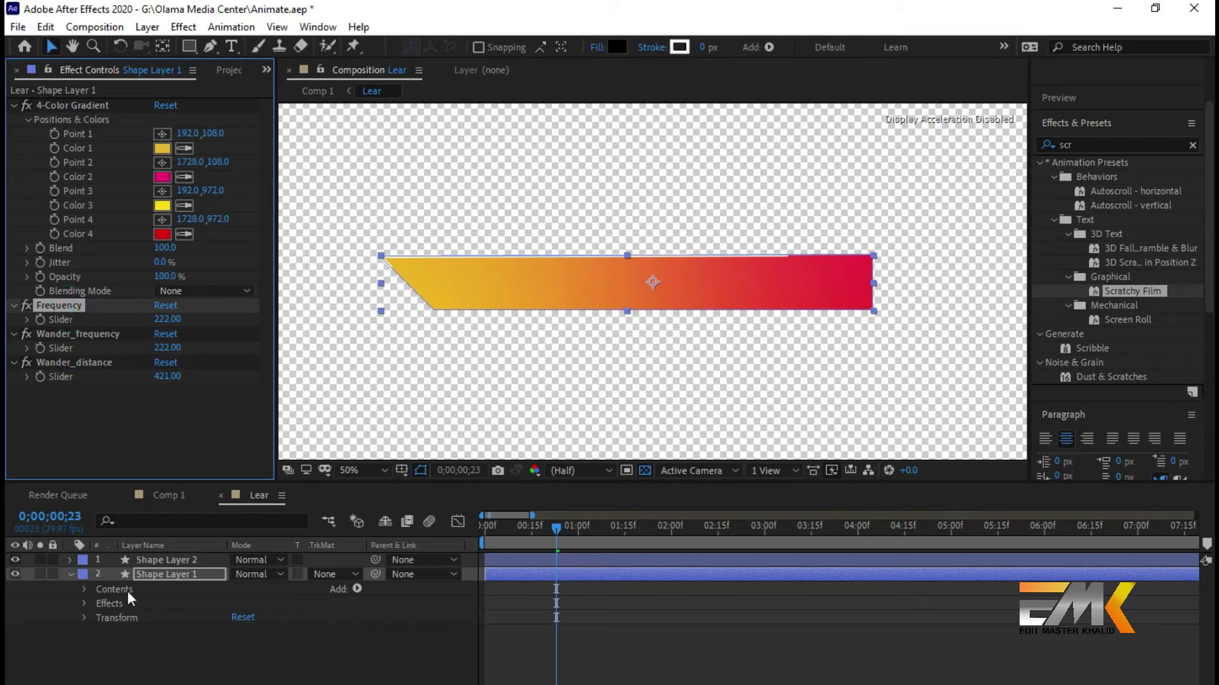
pyautogui.click(113, 604)
pyautogui.click(84, 604)
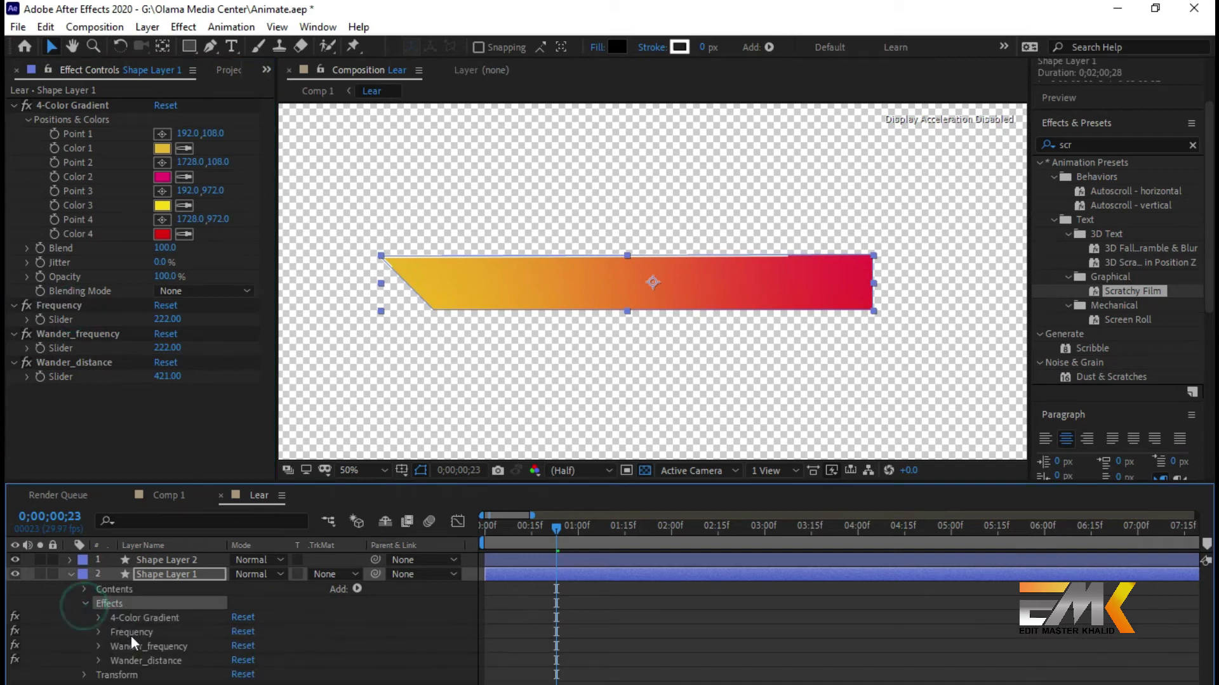
pyautogui.click(136, 633)
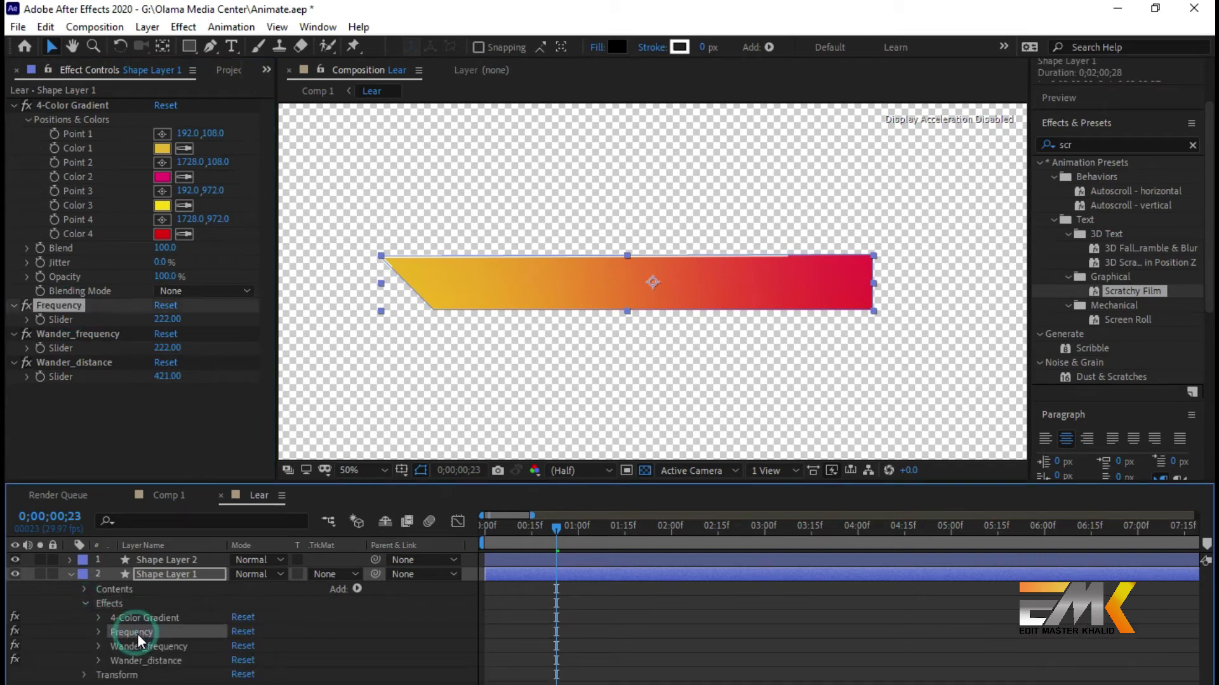
pyautogui.press('Delete')
pyautogui.click(146, 634)
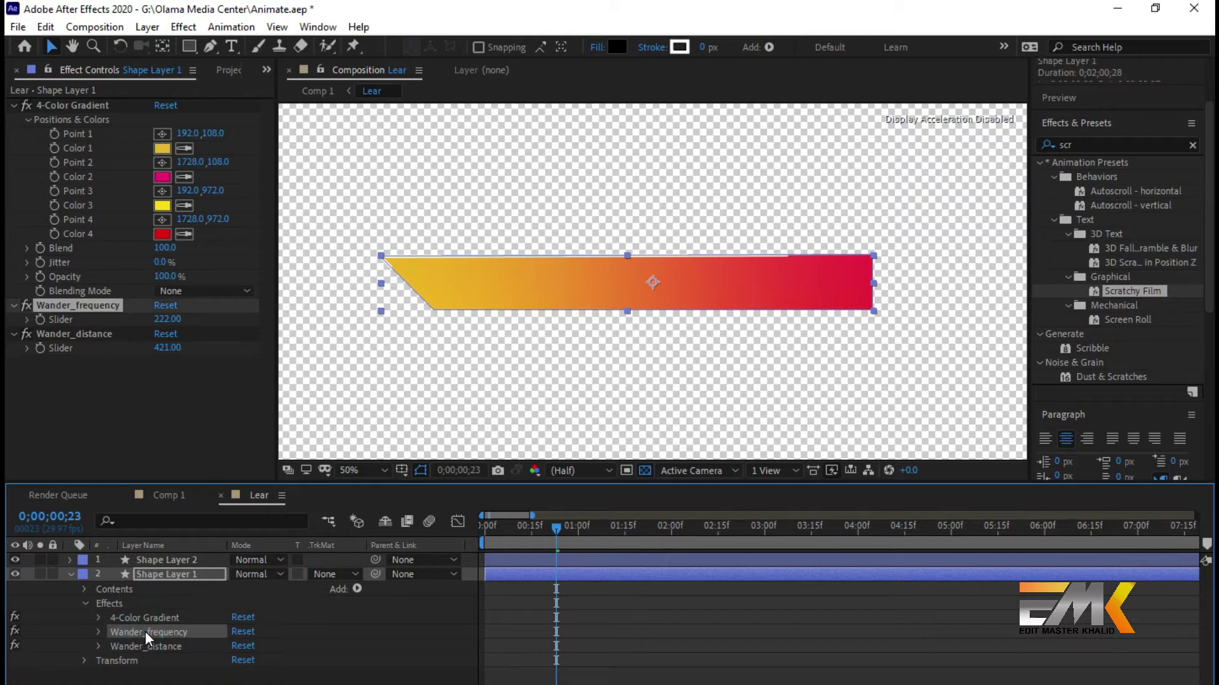
pyautogui.press('Delete')
pyautogui.click(144, 633)
pyautogui.press('Delete')
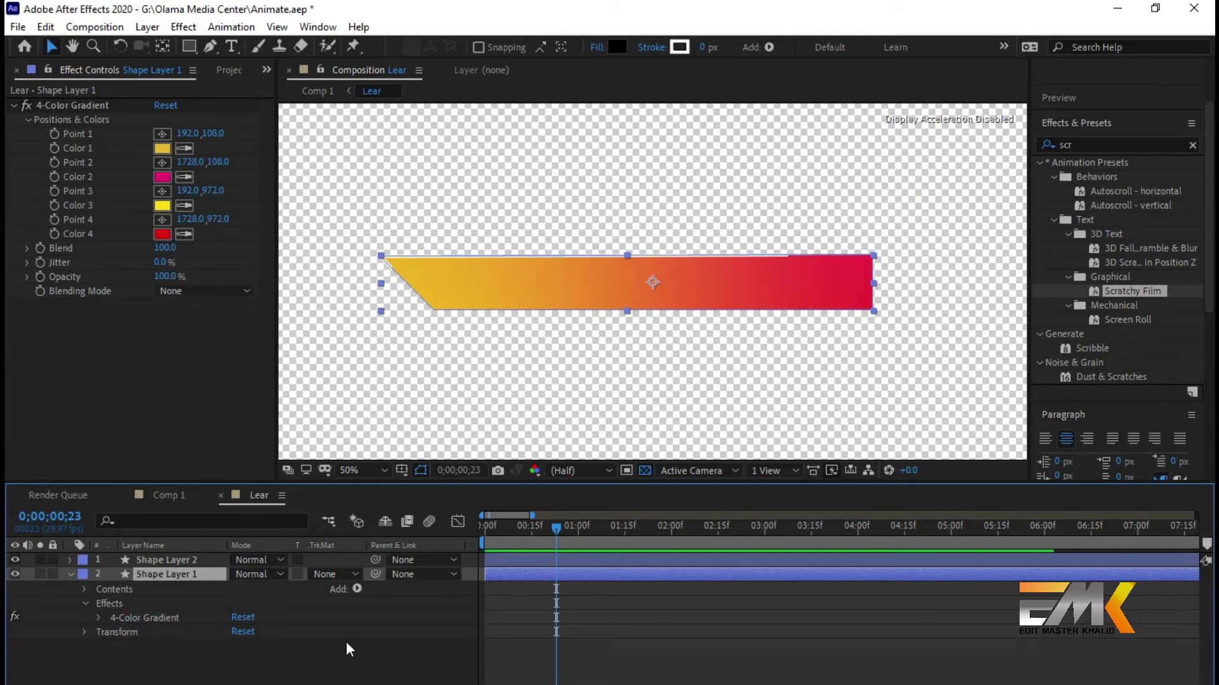
# - Apply the Screen Roll preset to Shape Layer 1, try its Frequency slider, and select the Frequency control
pyautogui.click(1127, 309)
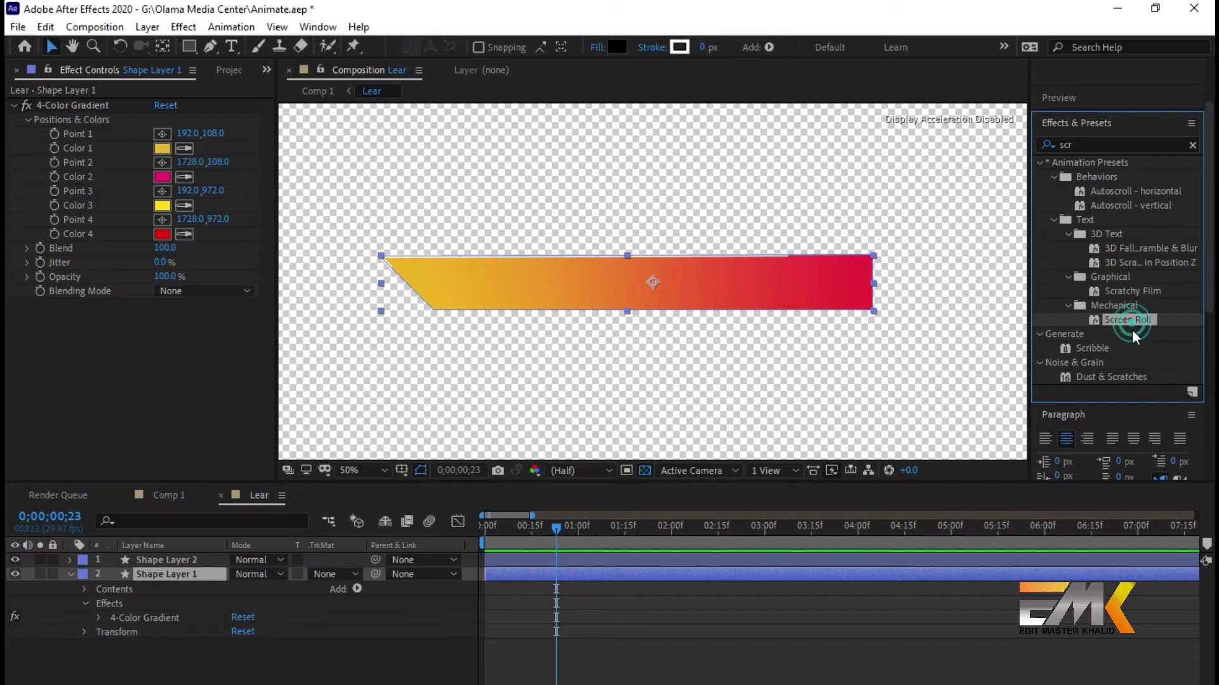
pyautogui.moveTo(1137, 277); pyautogui.dragTo(195, 574)
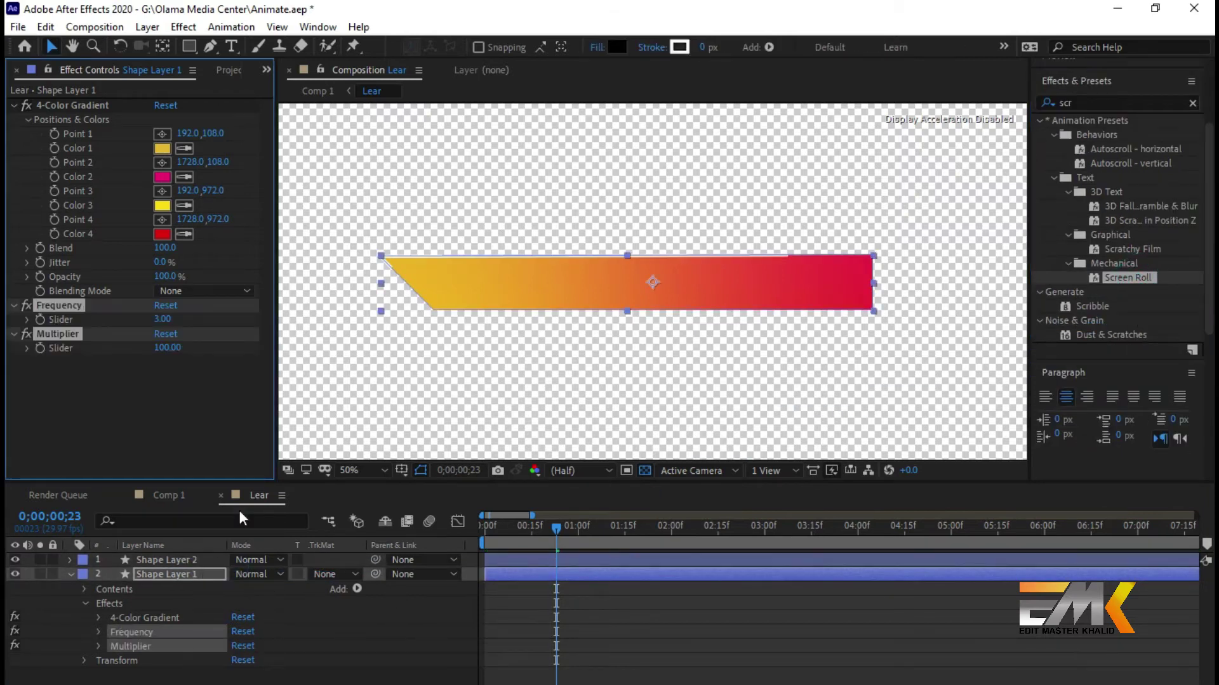
pyautogui.moveTo(163, 319); pyautogui.dragTo(105, 339)
pyautogui.click(157, 333)
pyautogui.click(95, 310)
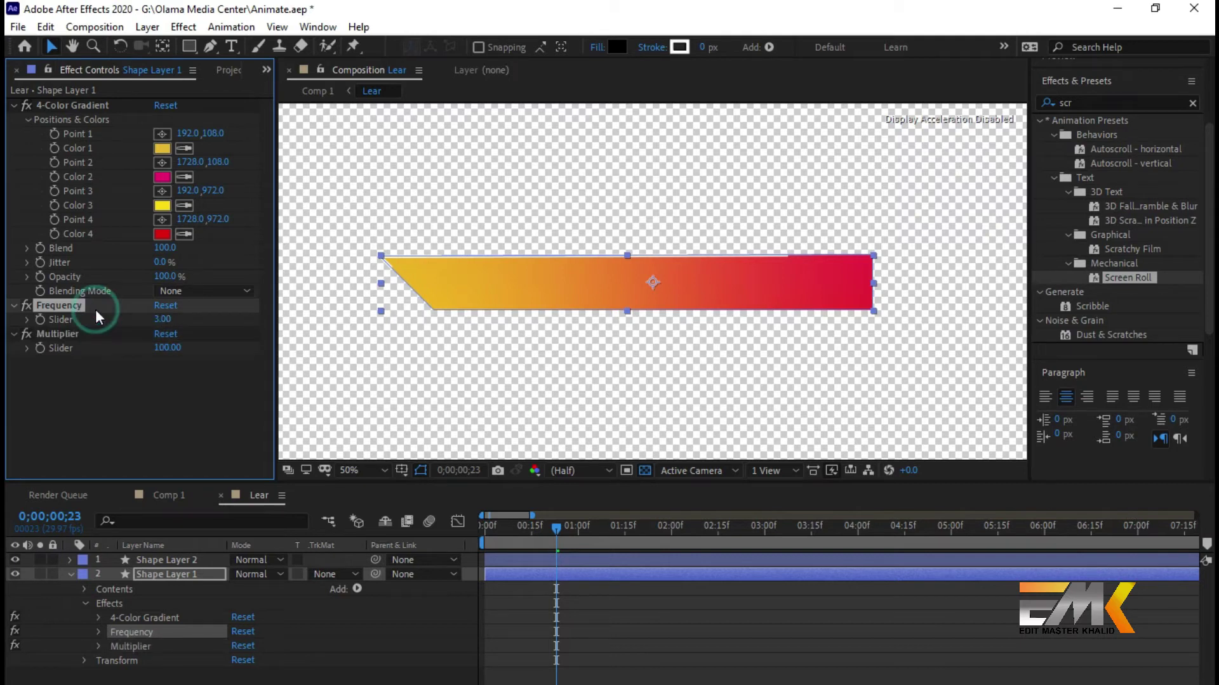
# - Delete the Frequency and Multiplier controls from Shape Layer 1's effects, keeping its 4-Color Gradient
pyautogui.press('Delete')
pyautogui.click(75, 309)
pyautogui.press('Delete')
pyautogui.click(1104, 305)
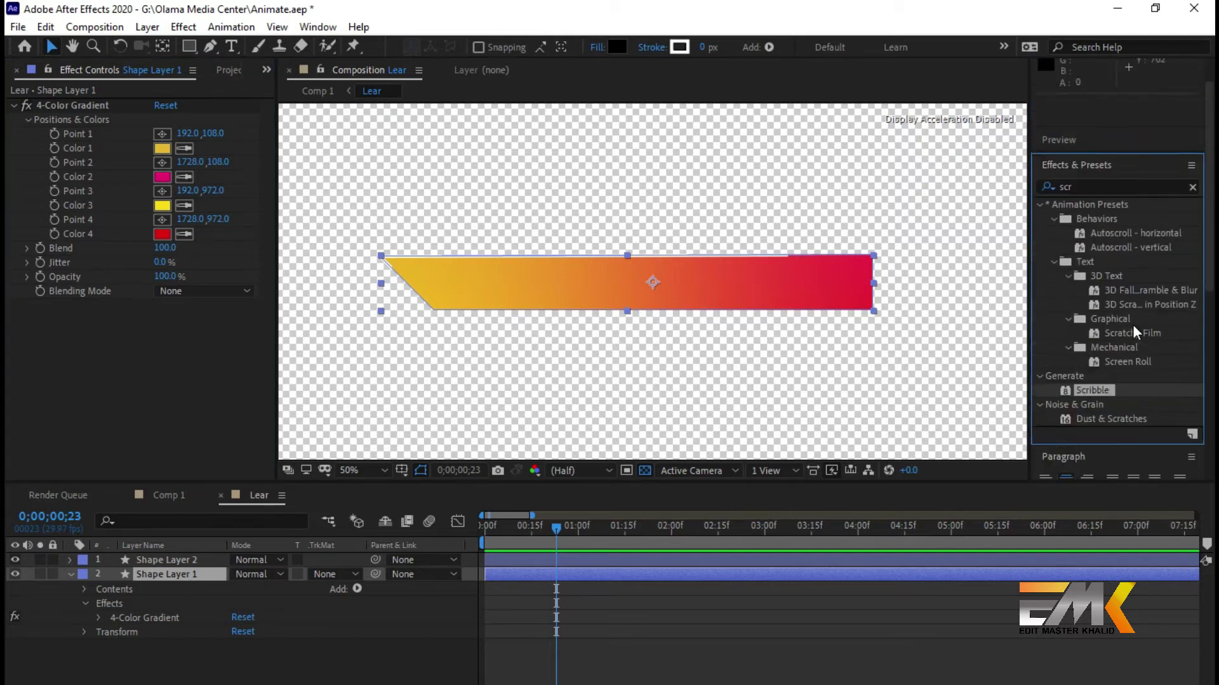
# - Clear the effects search and look through the Generate effects for one that could reveal the bar
pyautogui.click(1096, 186)
pyautogui.press('BackSpace')
pyautogui.press('BackSpace')
pyautogui.press('BackSpace')
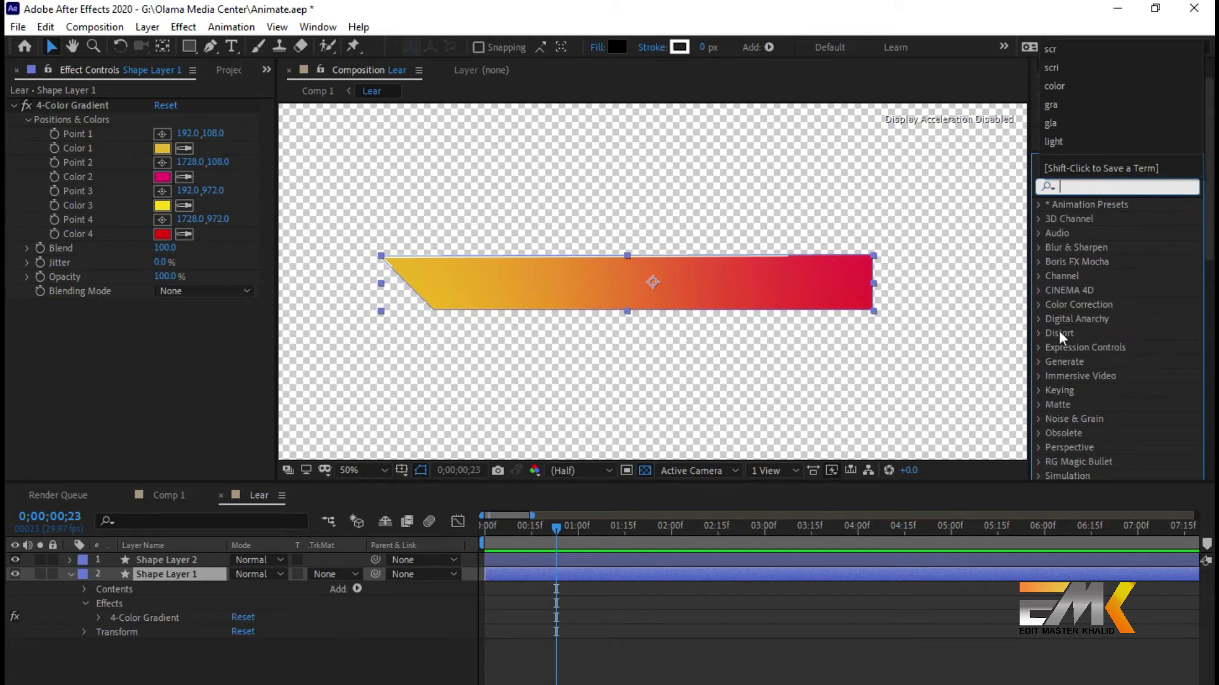
pyautogui.click(1041, 361)
pyautogui.scroll(-6, 1107, 389)
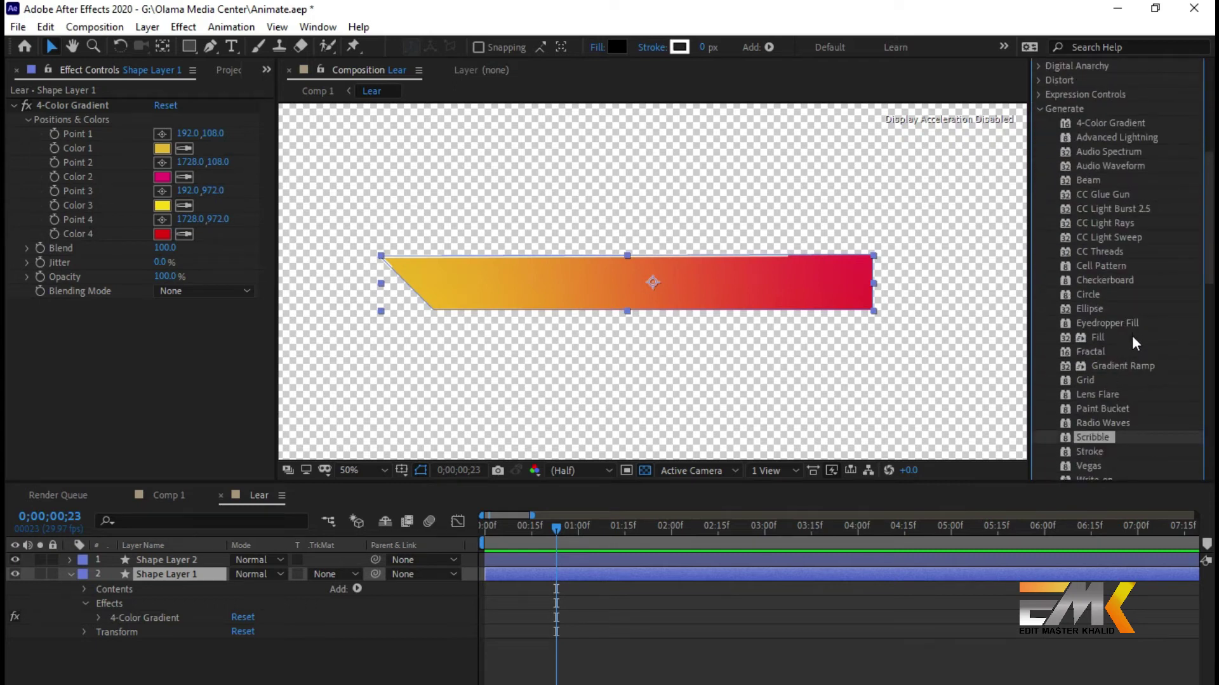
pyautogui.click(1119, 353)
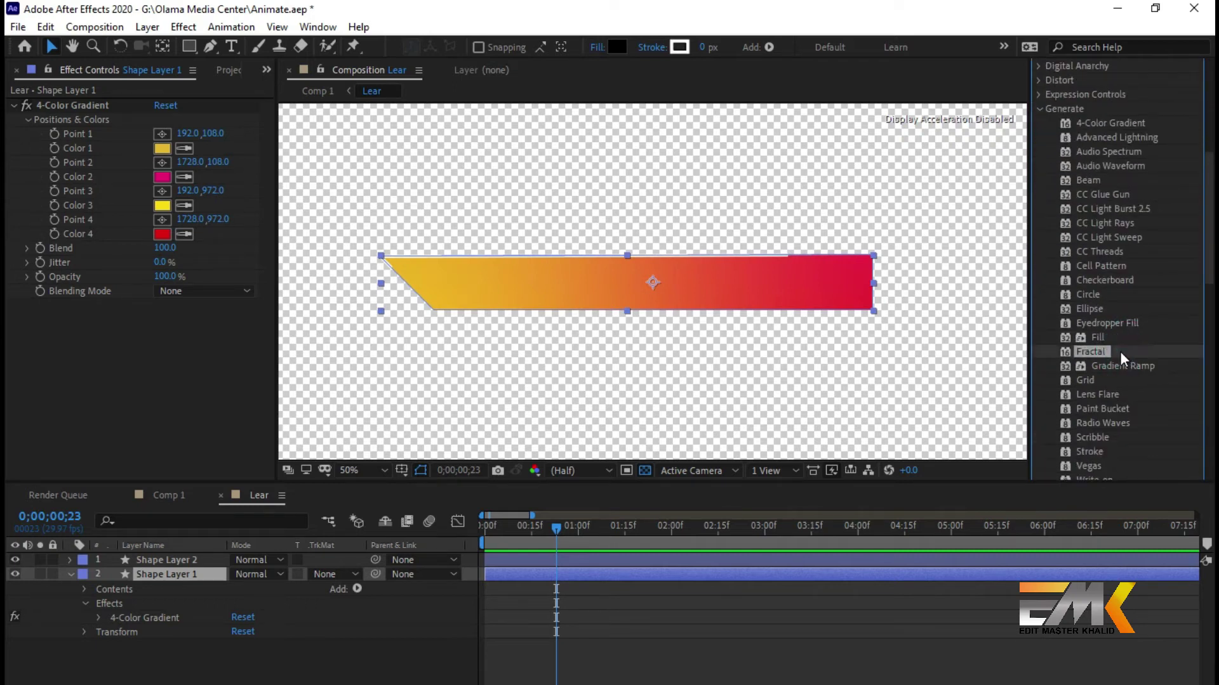
pyautogui.click(1125, 296)
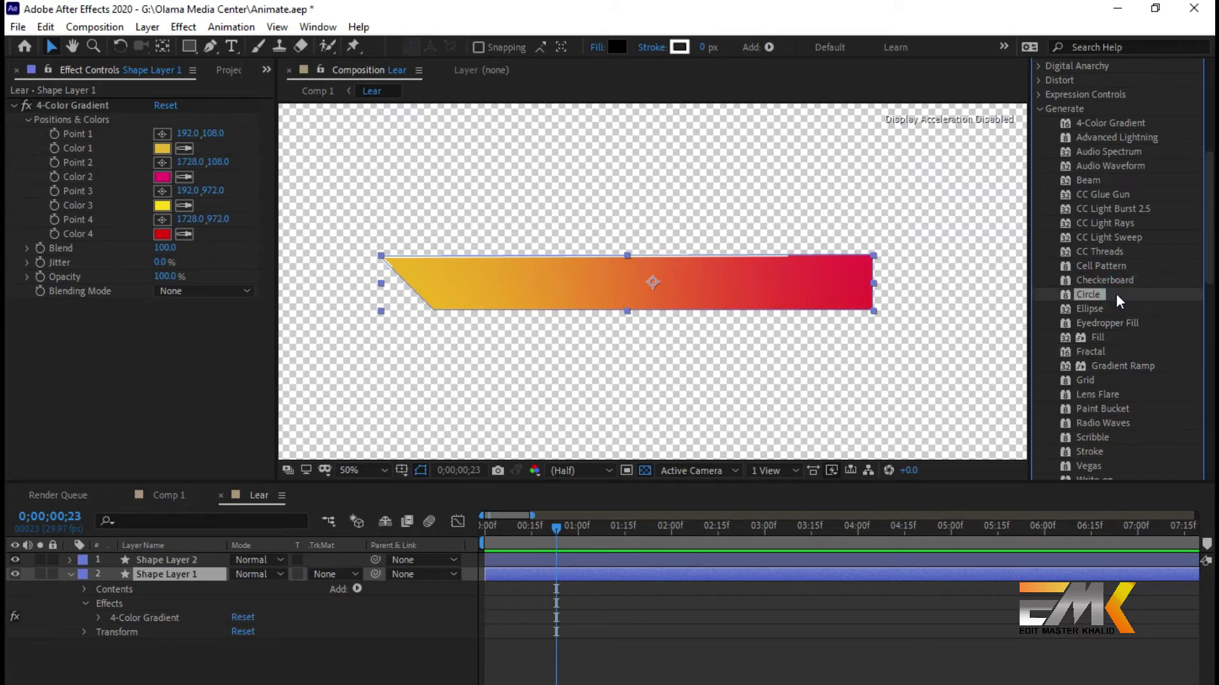
pyautogui.scroll(-2, 1116, 303)
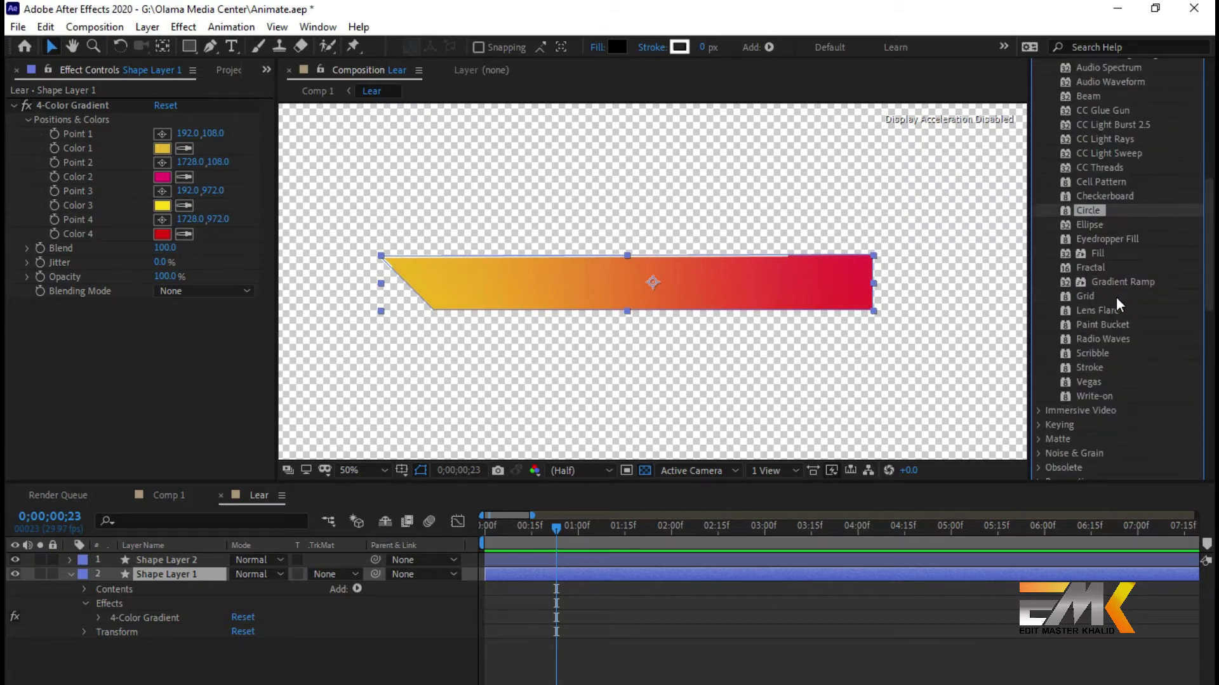
# - Try Radio Waves on Shape Layer 1 with its stroke's Fade-out Time at 11 and Start Width at 14.7
pyautogui.click(1126, 342)
pyautogui.moveTo(1113, 340); pyautogui.dragTo(138, 572)
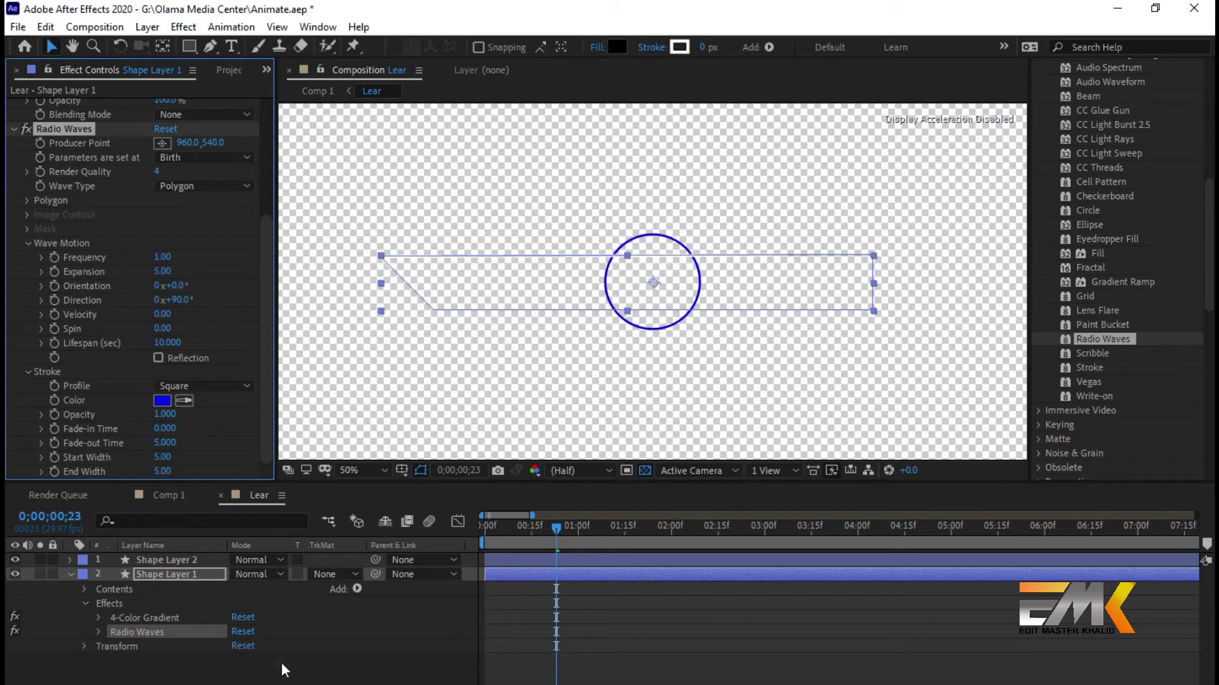
pyautogui.click(262, 680)
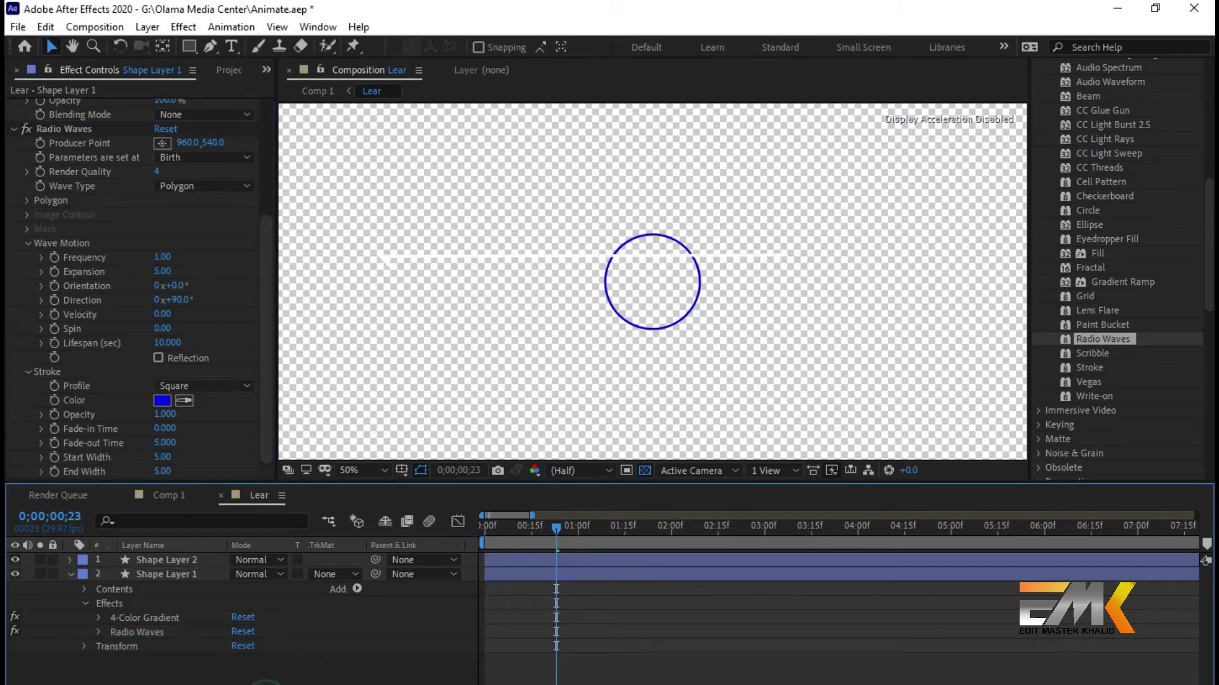
pyautogui.click(171, 575)
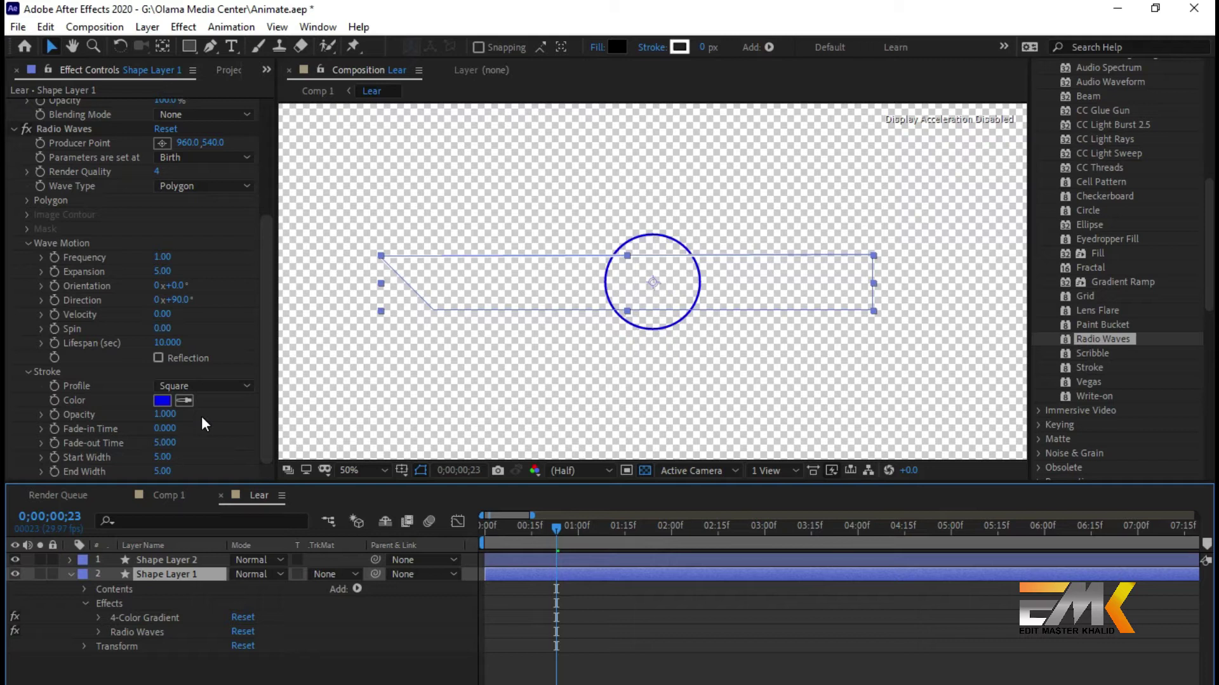
pyautogui.click(163, 421)
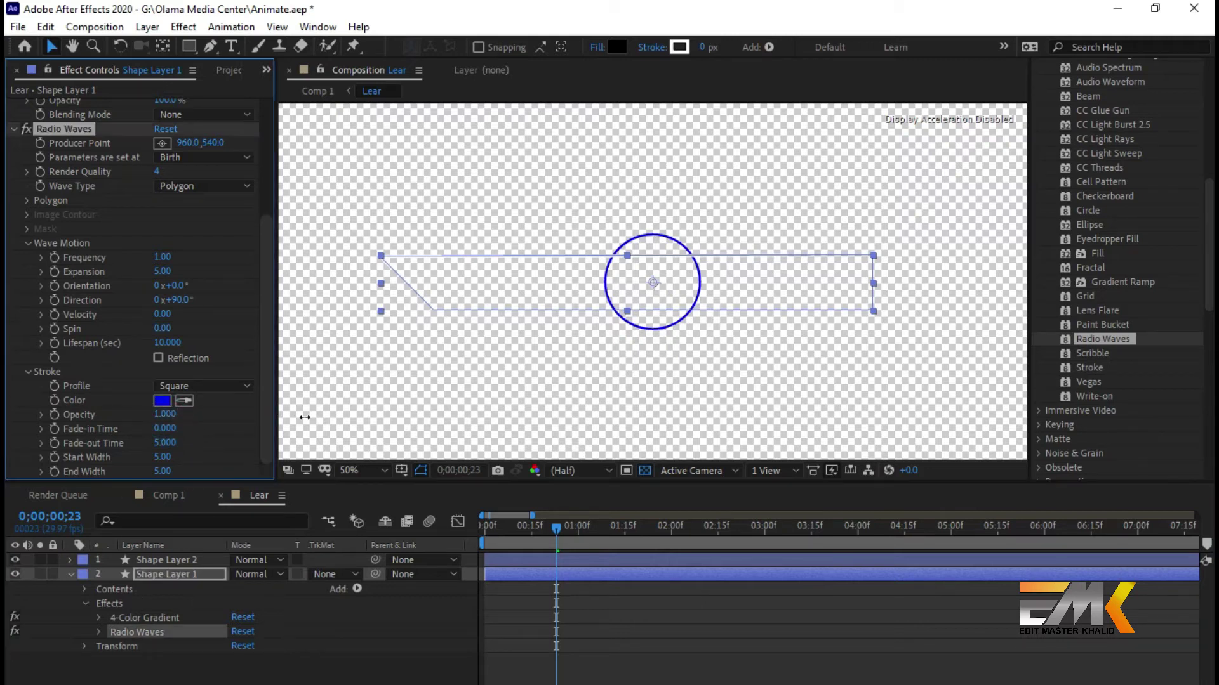
pyautogui.moveTo(167, 429)
pyautogui.mouseDown()
pyautogui.moveTo(215, 430)
pyautogui.moveTo(170, 433)
pyautogui.moveTo(223, 450)
pyautogui.moveTo(204, 455)
pyautogui.moveTo(241, 455)
pyautogui.mouseUp()
pyautogui.click(171, 443)
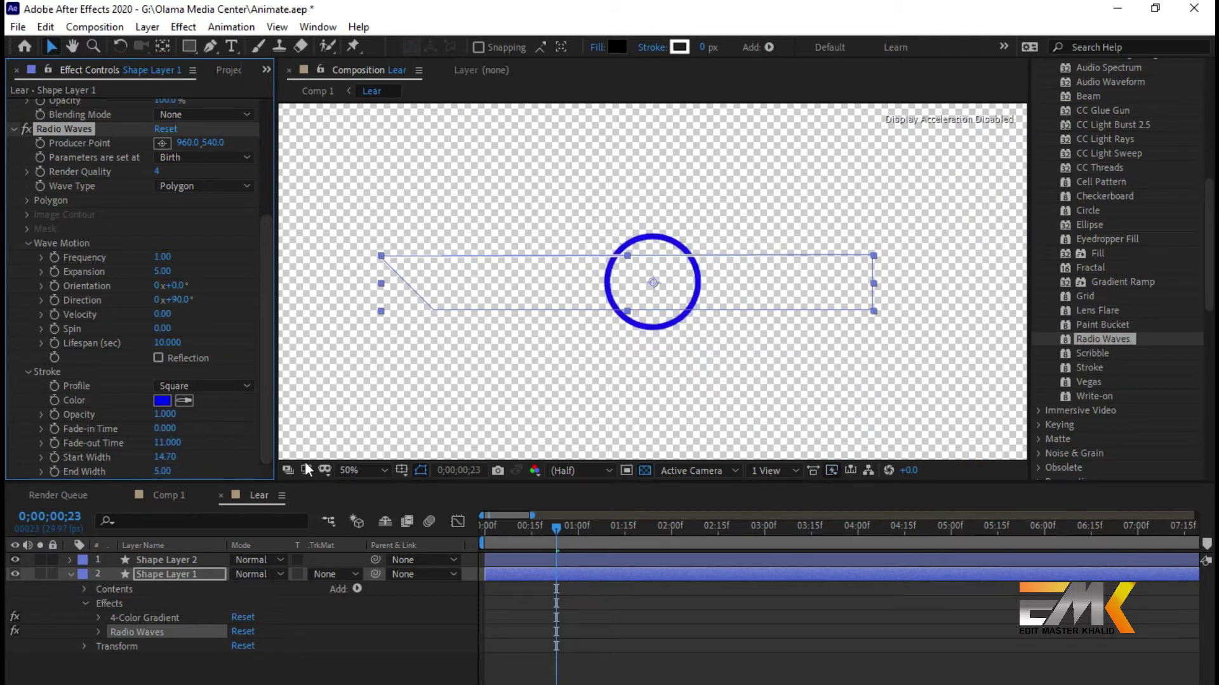
# - Preview the Radio Waves animation from the start and remove the effect from Shape Layer 1
pyautogui.moveTo(563, 523); pyautogui.dragTo(435, 536)
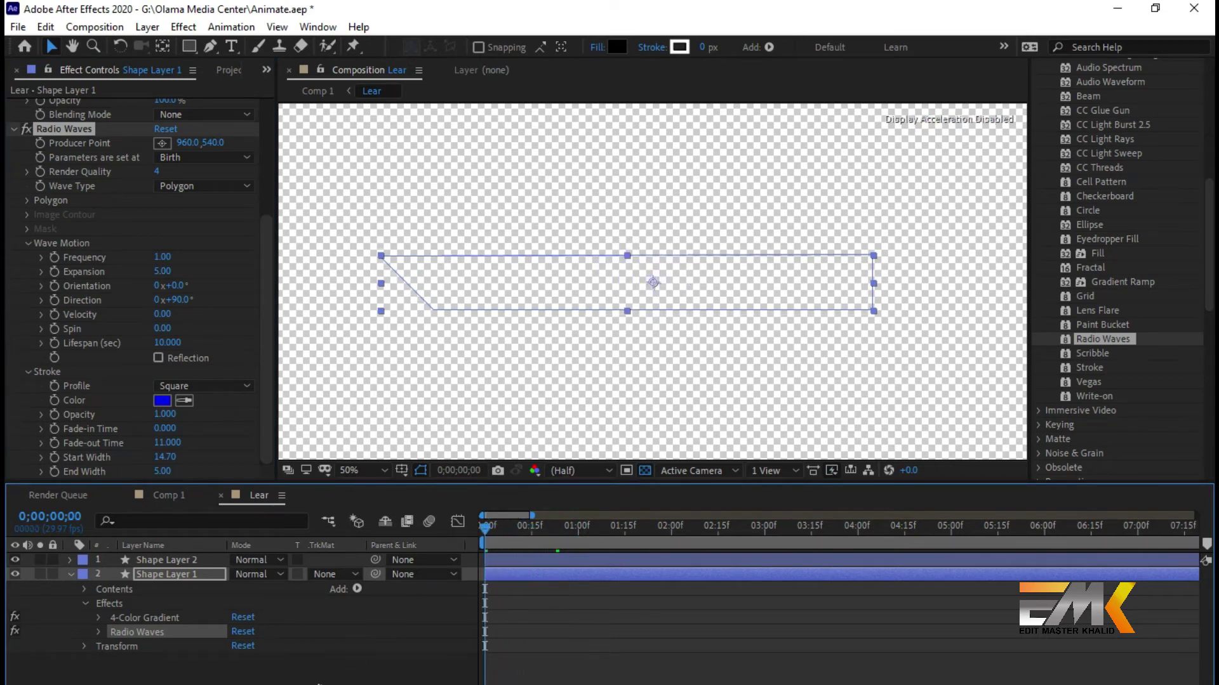
pyautogui.press('space')
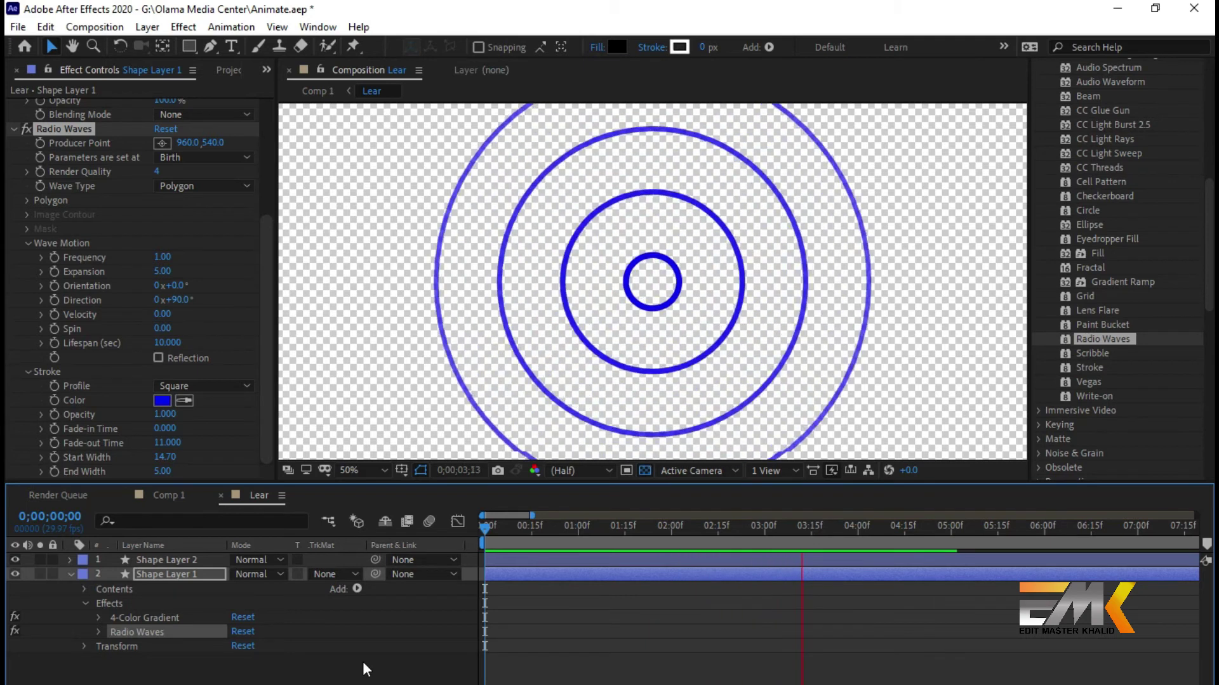
pyautogui.press('space')
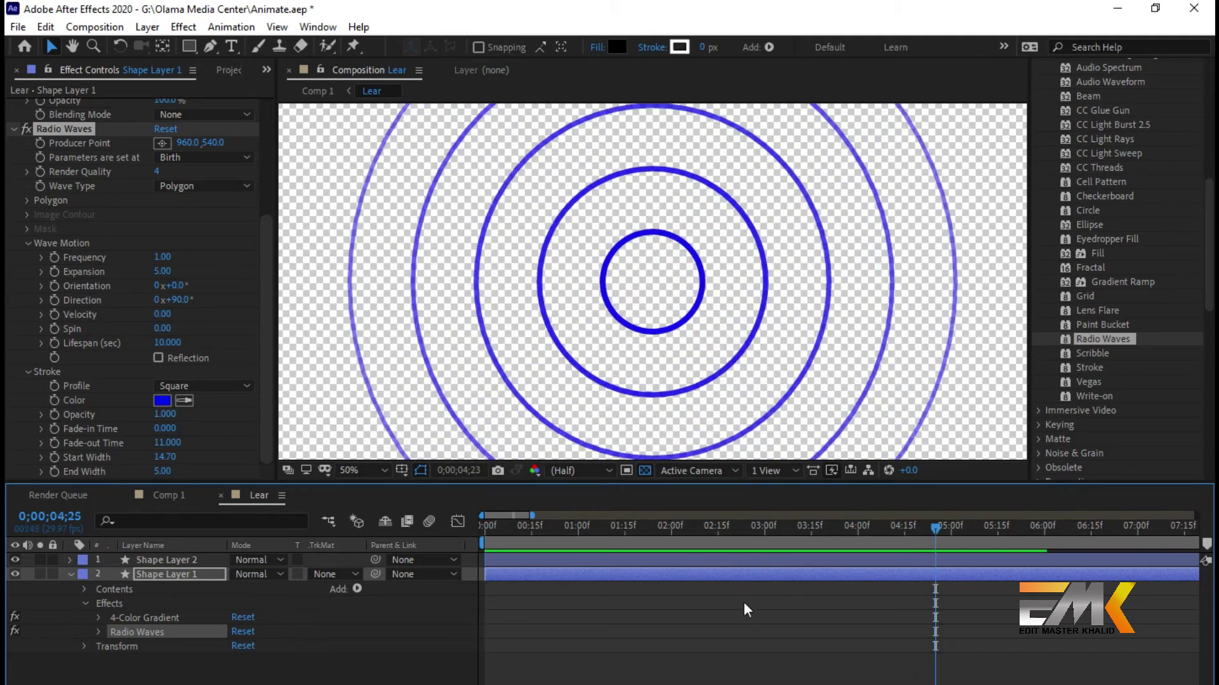
pyautogui.click(102, 374)
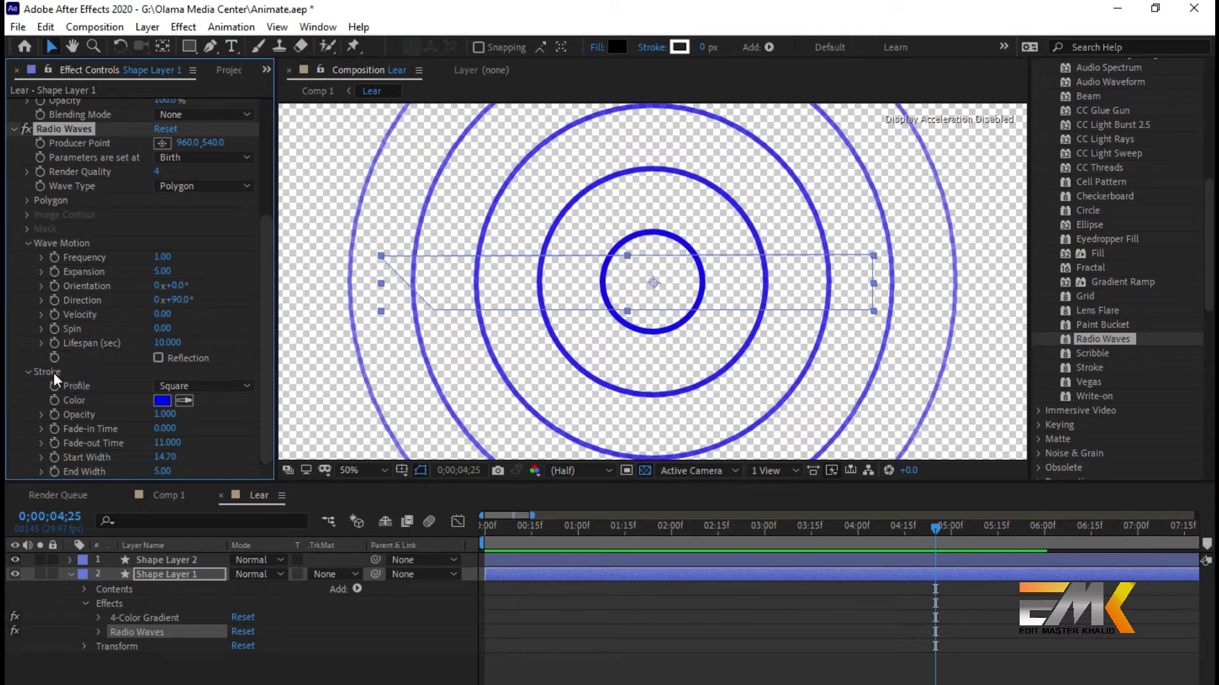
pyautogui.press('Delete')
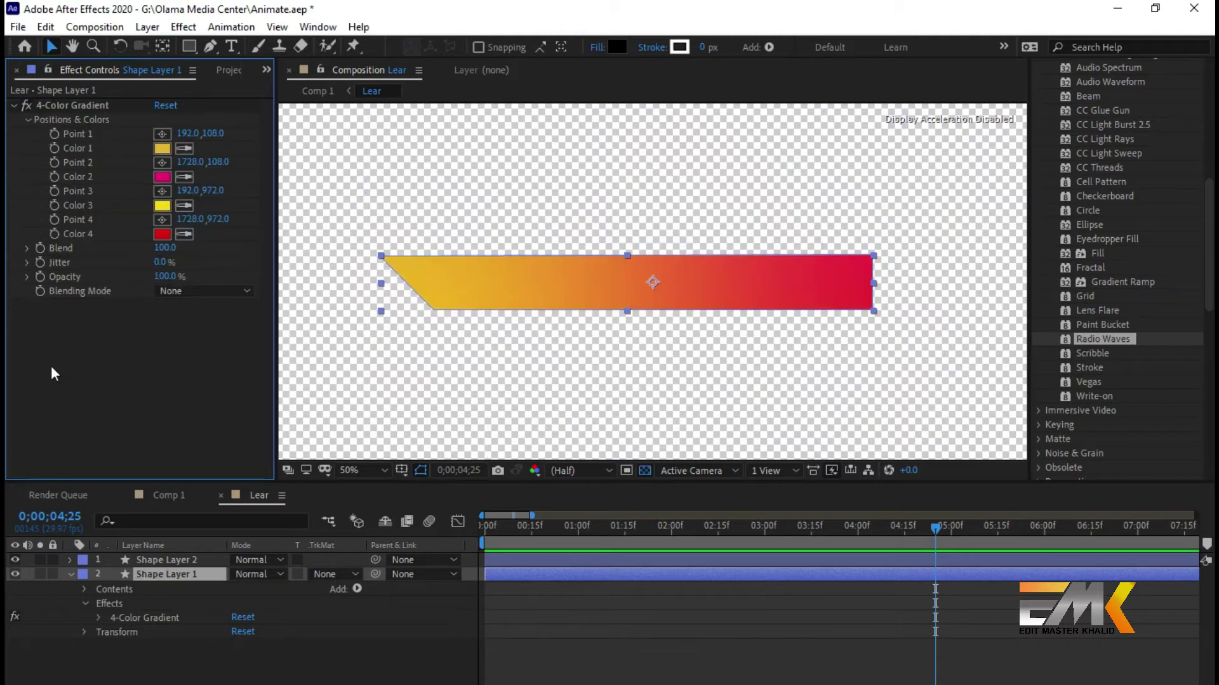
# - Check the remaining Generate effects, such as Stroke, Vegas, Grid and Lens Flare, for a suitable reveal
pyautogui.click(1117, 350)
pyautogui.click(1106, 359)
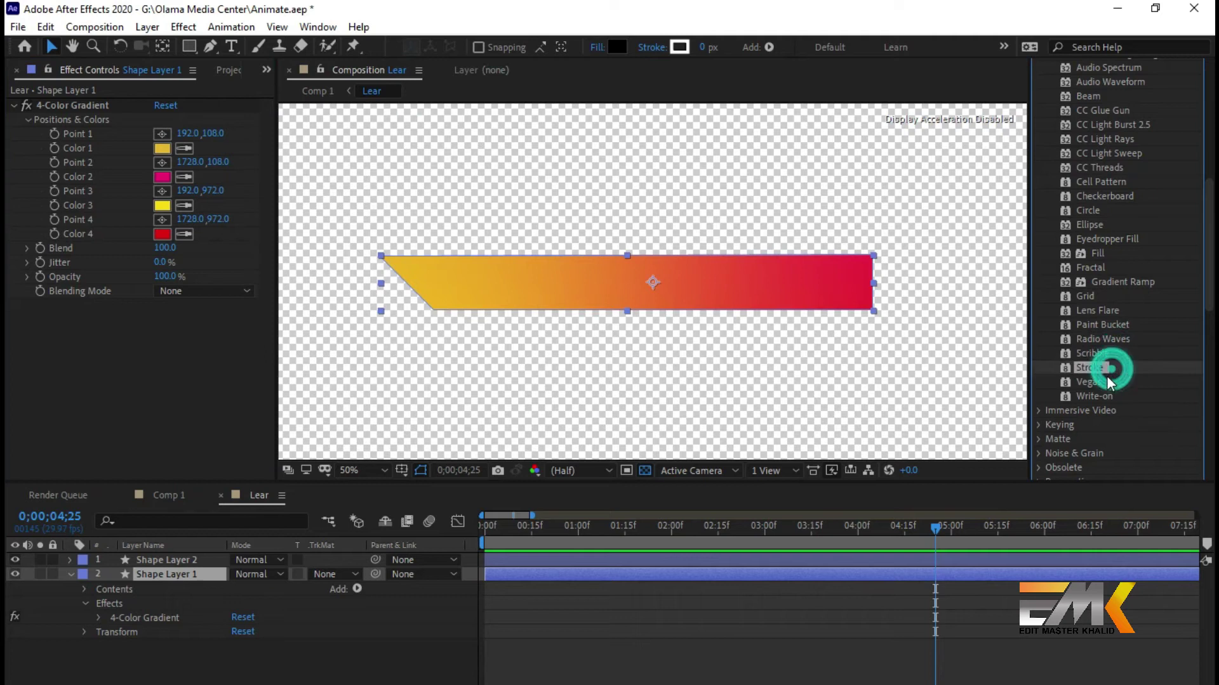
pyautogui.click(1111, 382)
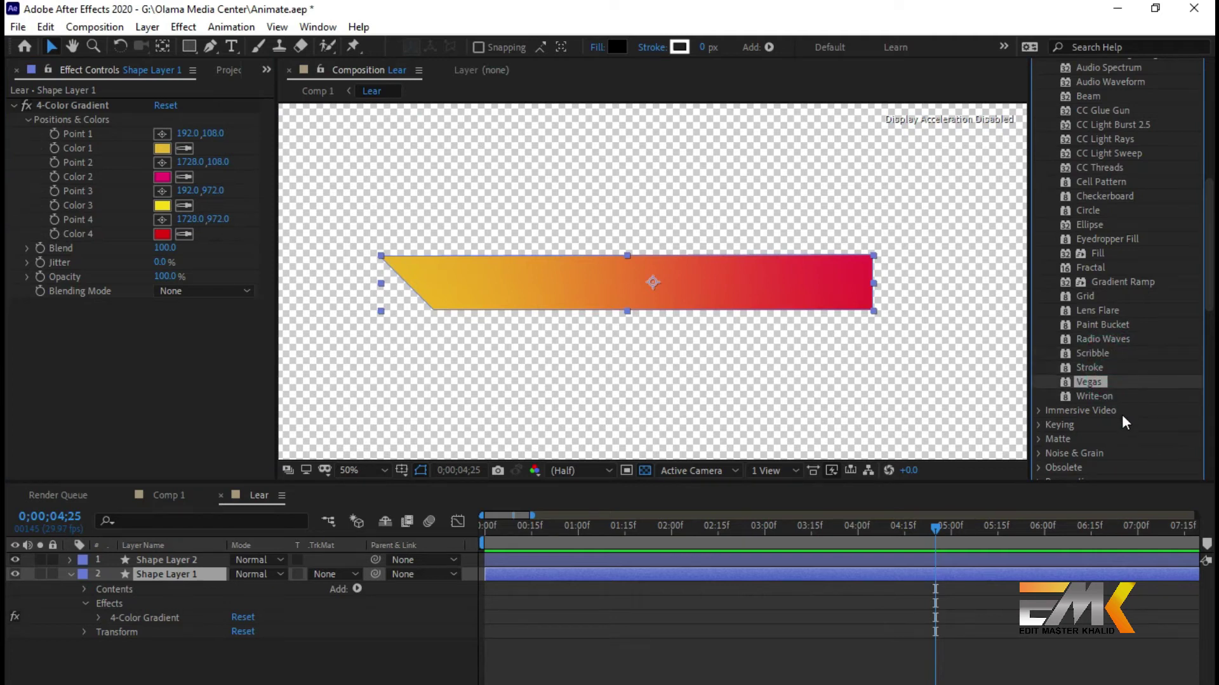
pyautogui.click(1109, 297)
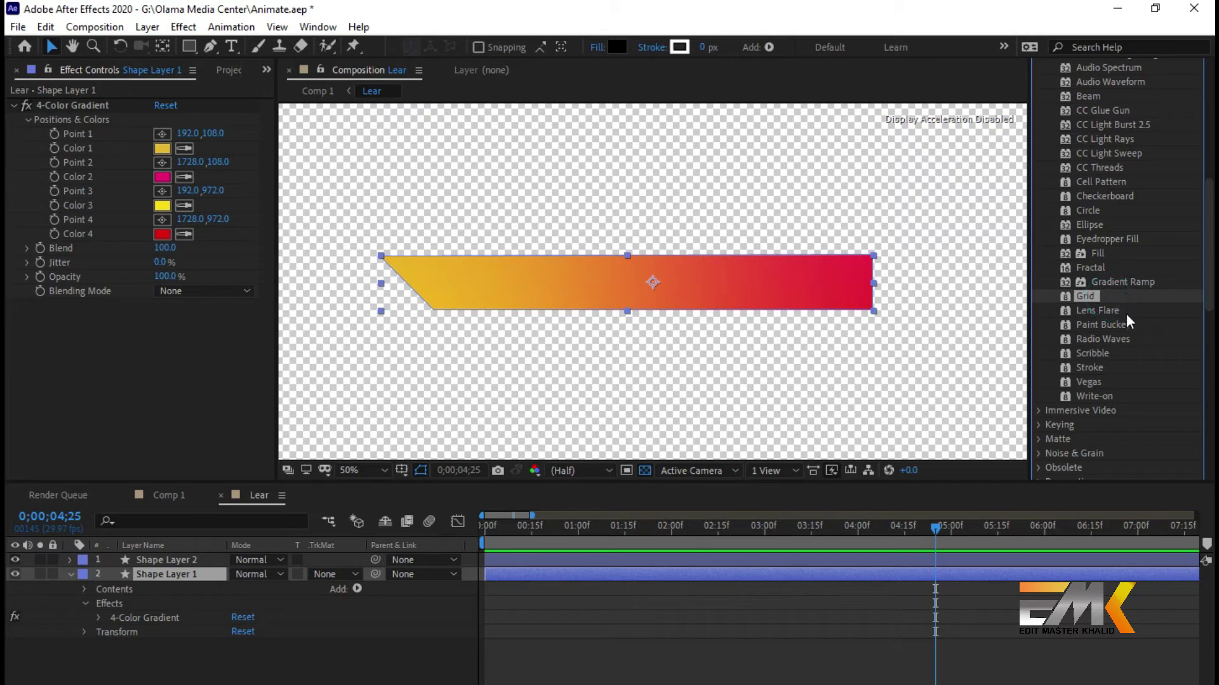
pyautogui.click(1114, 309)
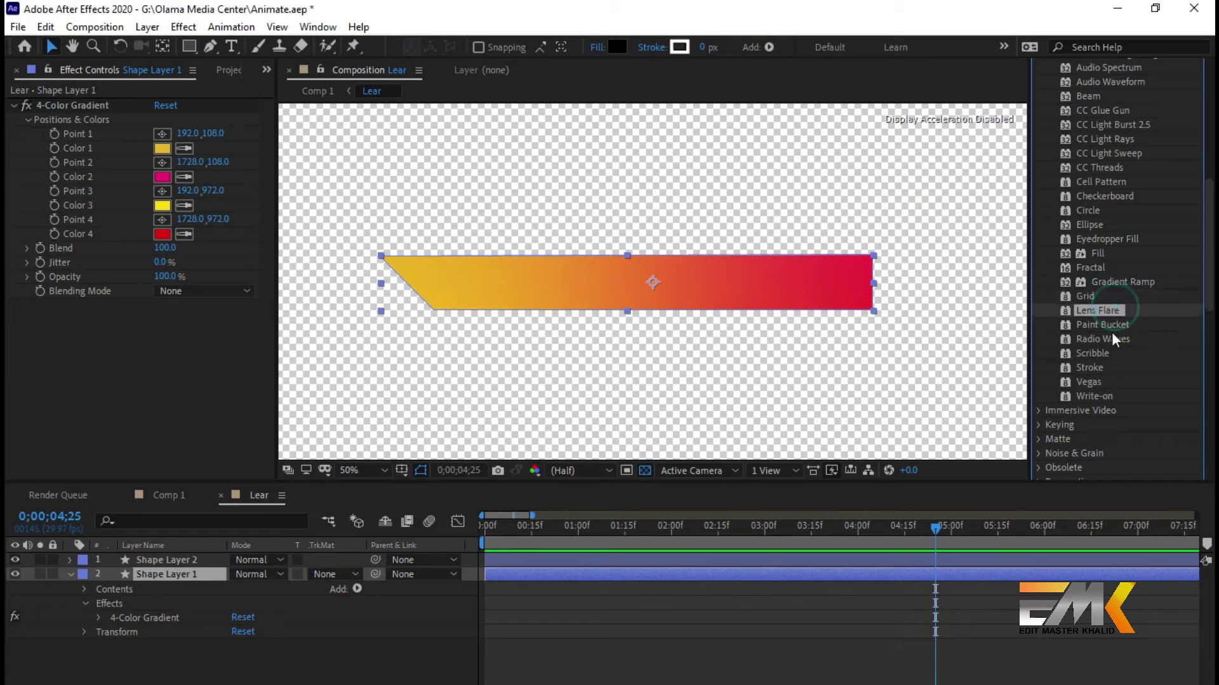
pyautogui.scroll(-4, 1131, 404)
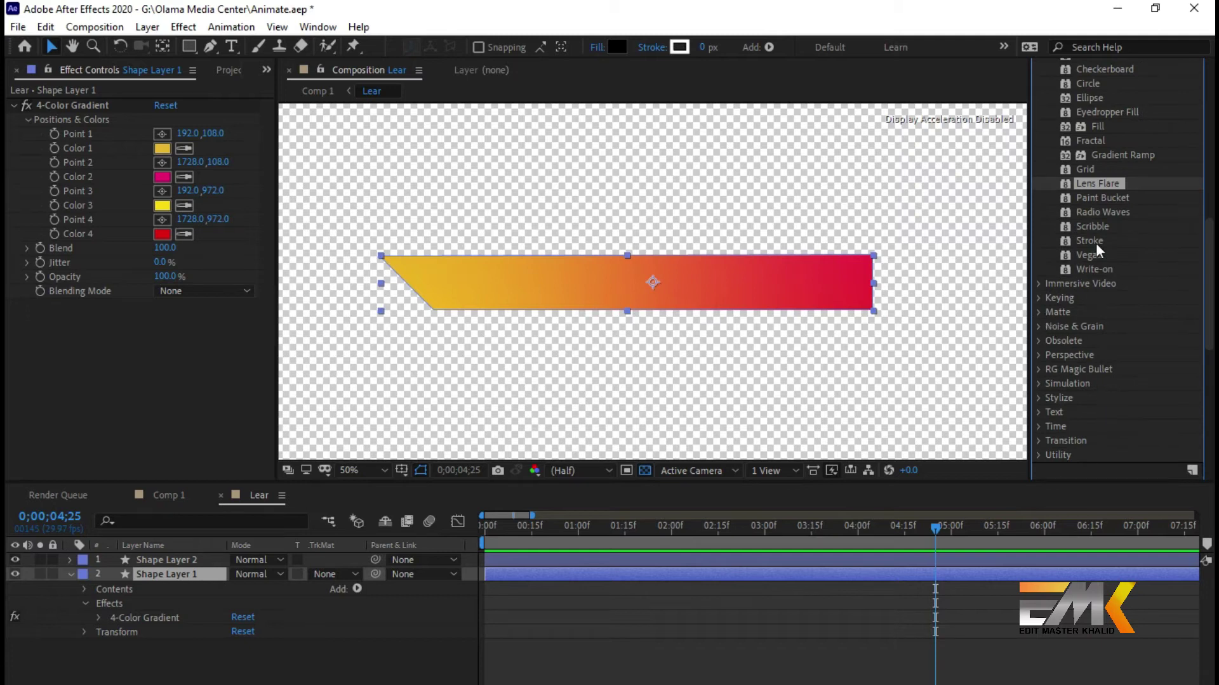
pyautogui.click(1096, 242)
pyautogui.click(1094, 229)
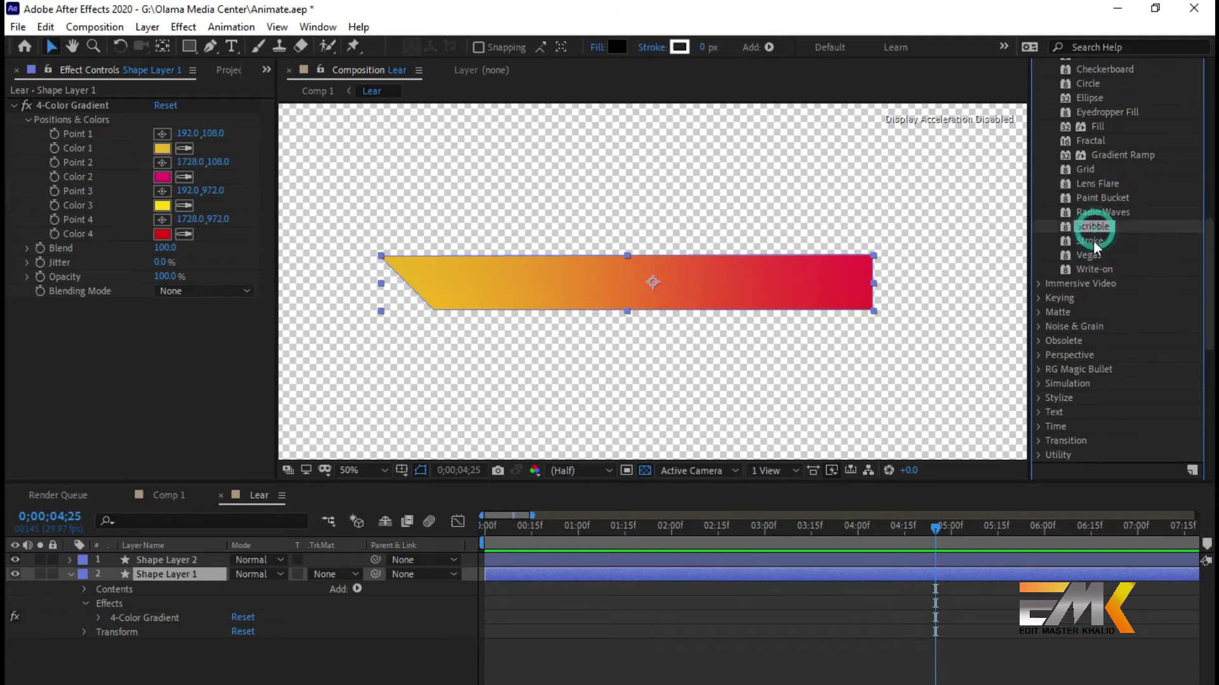
# - Browse the effect categories below Generate and list the Transition effects
pyautogui.click(1036, 286)
pyautogui.click(1034, 287)
pyautogui.click(1039, 296)
pyautogui.click(1040, 298)
pyautogui.click(1042, 340)
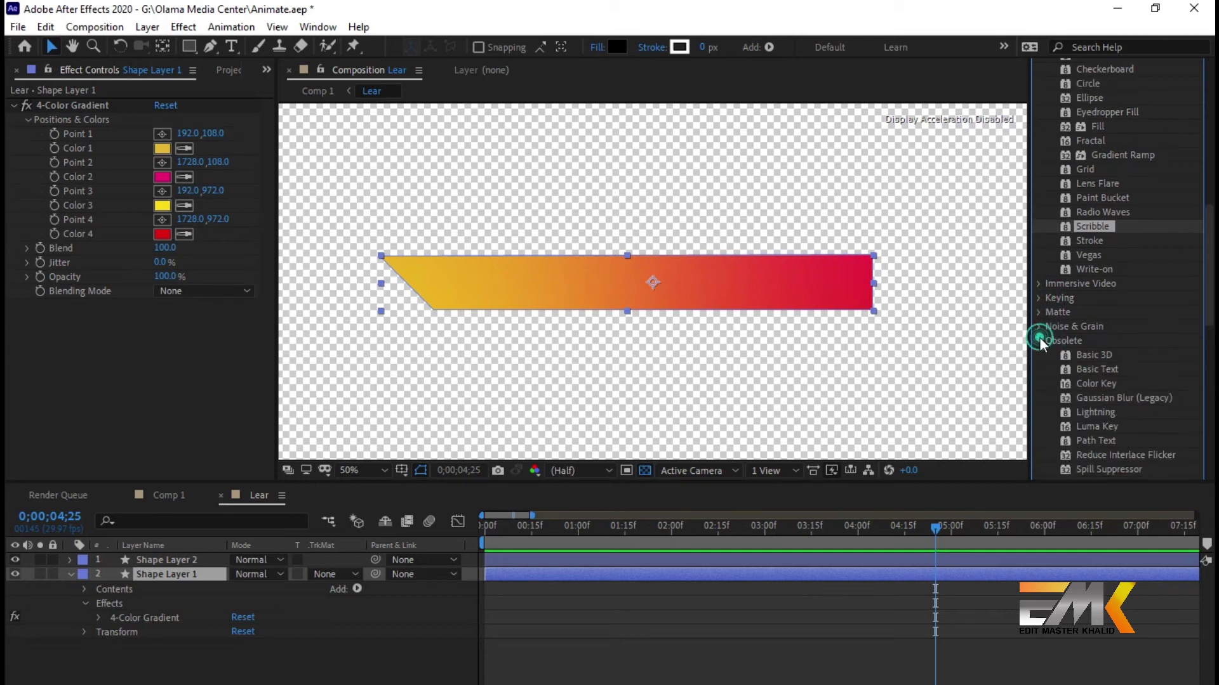
pyautogui.click(1038, 337)
pyautogui.click(1038, 356)
pyautogui.scroll(-2, 1034, 364)
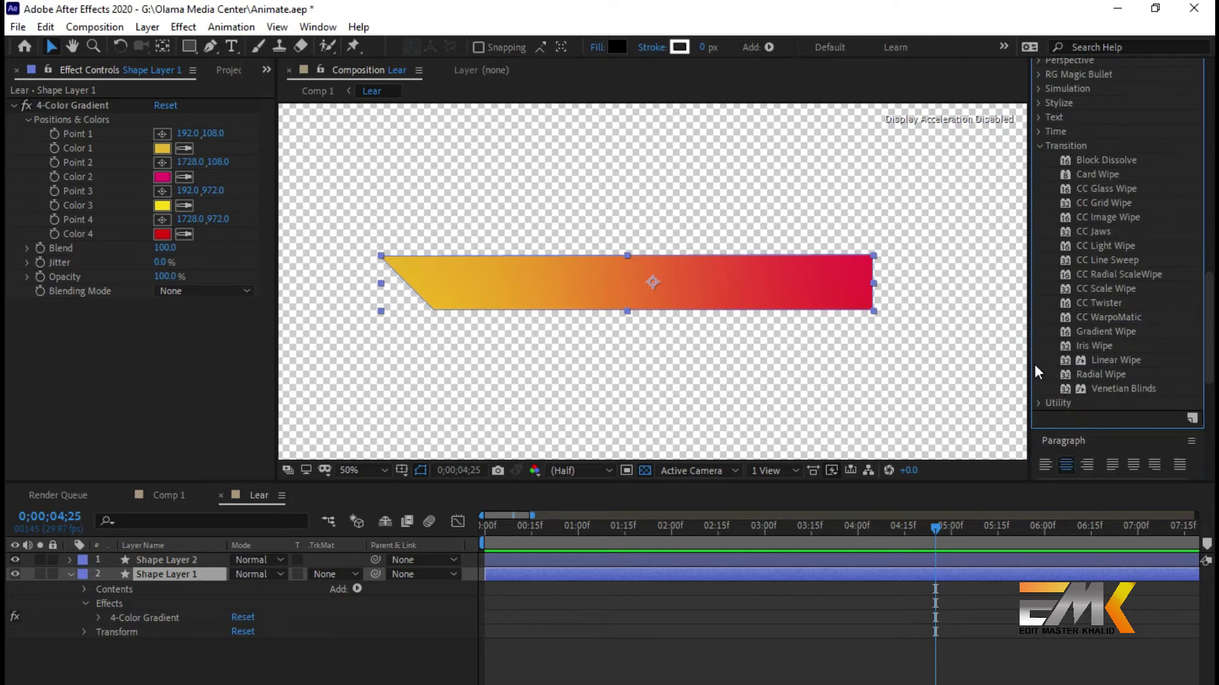
# - Try Iris Wipe on Shape Layer 1 with its Iris Points set to 32
pyautogui.click(1093, 346)
pyautogui.moveTo(1110, 347); pyautogui.dragTo(214, 574)
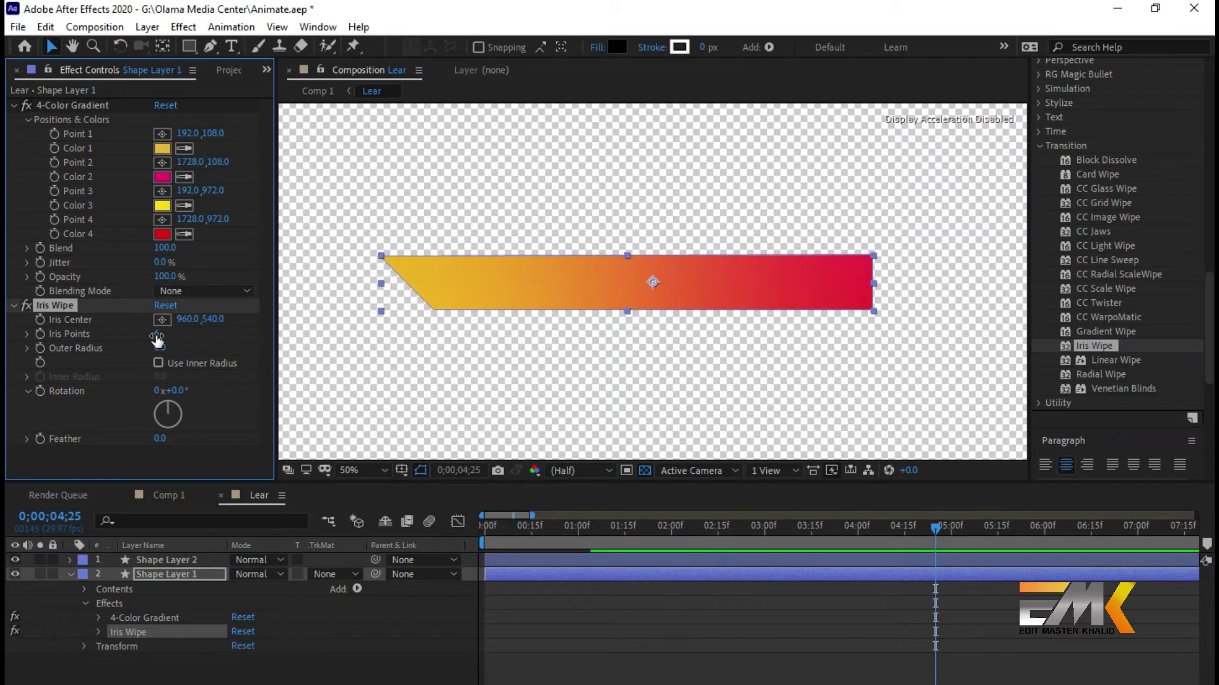
pyautogui.moveTo(159, 334); pyautogui.dragTo(236, 337)
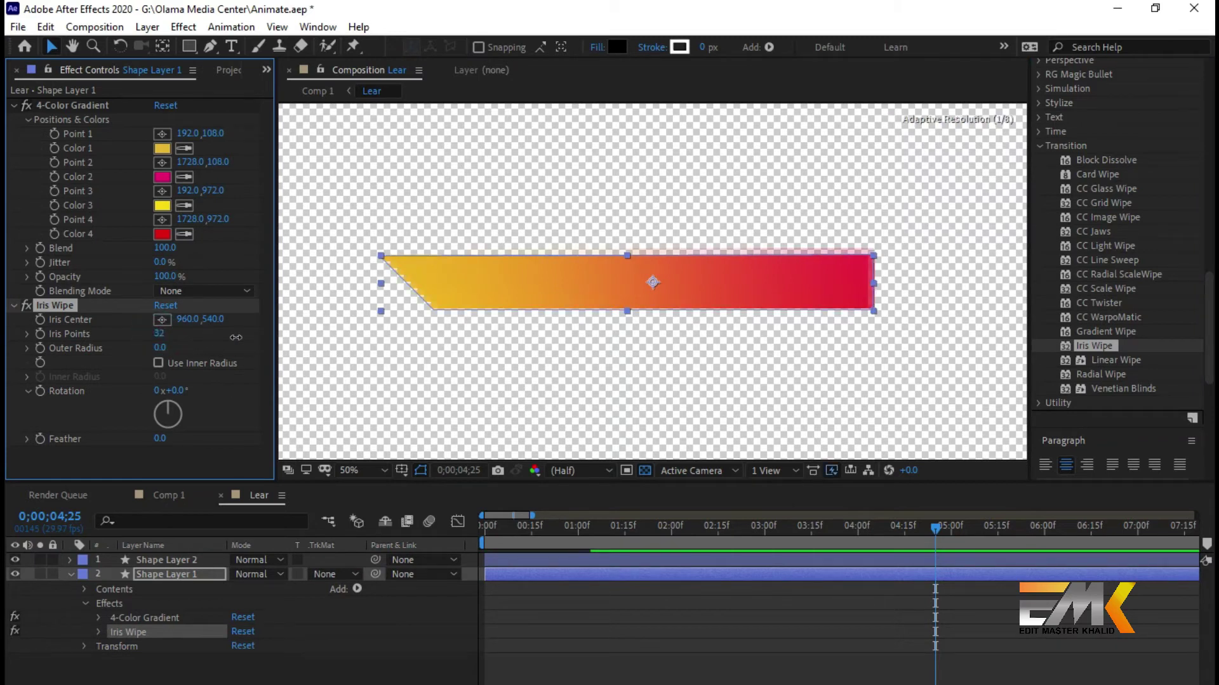
pyautogui.moveTo(354, 324); pyautogui.dragTo(358, 330)
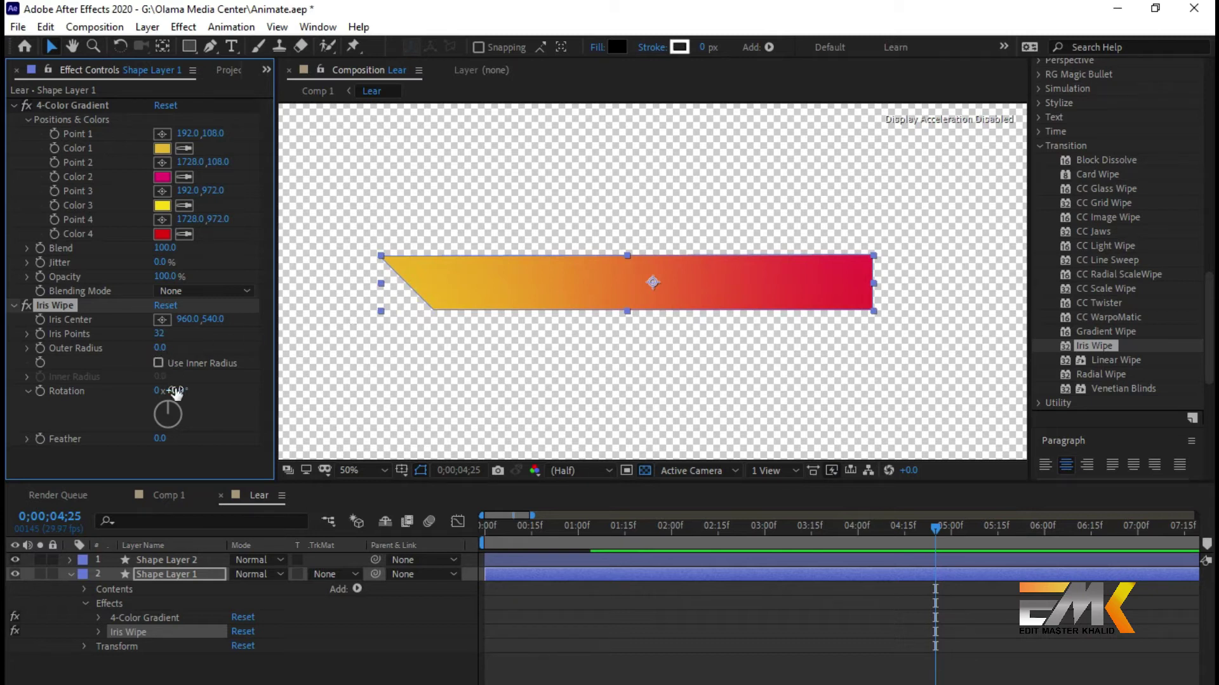
pyautogui.click(128, 606)
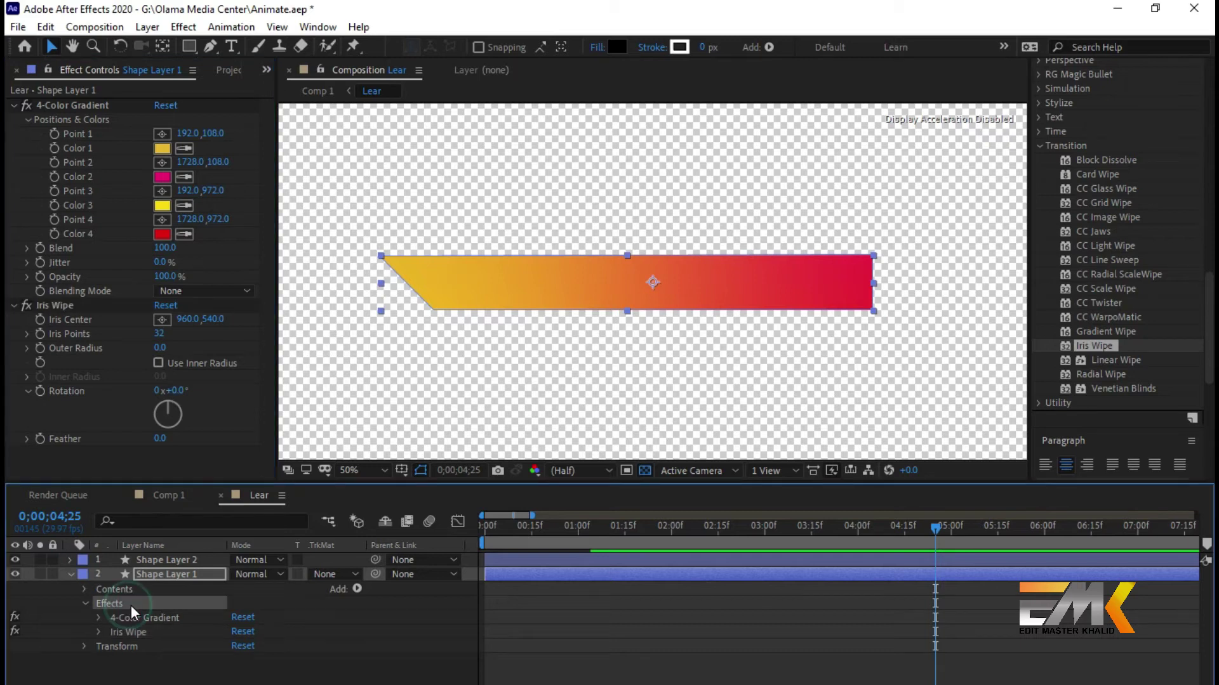
pyautogui.press('Delete')
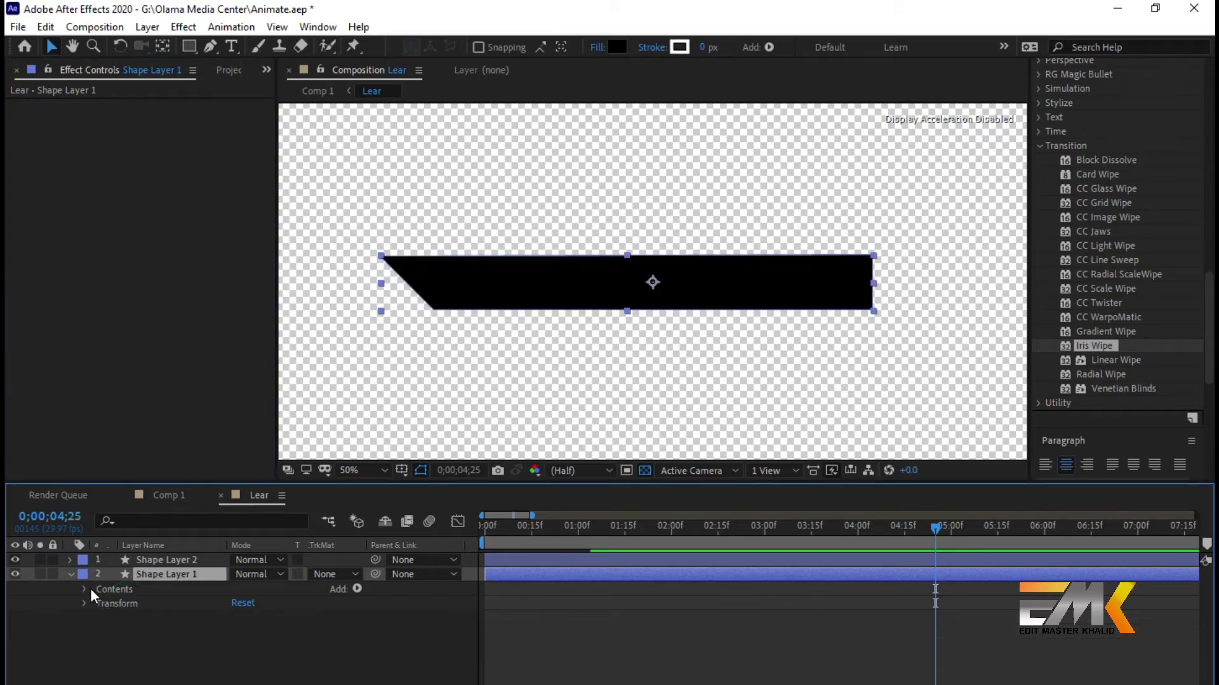
pyautogui.hotkey('ctrl', 'z')
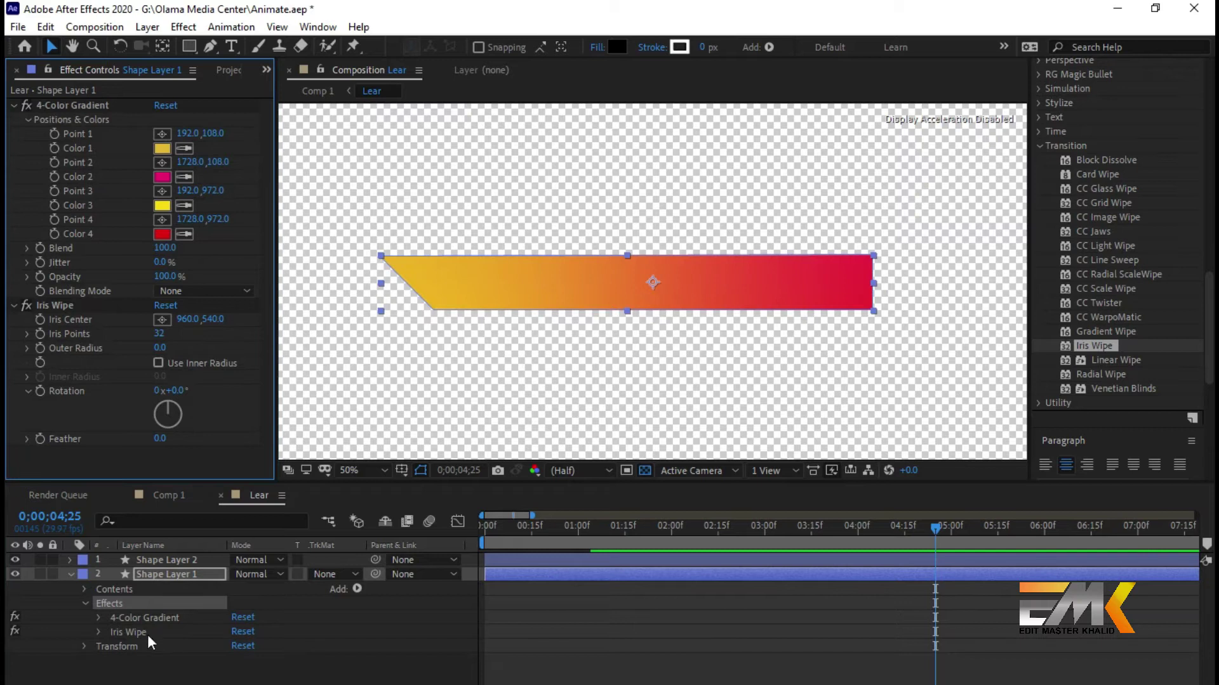
# - Delete only the Iris Wipe effect from Shape Layer 1 and deselect the layer
pyautogui.click(136, 633)
pyautogui.press('Delete')
pyautogui.click(166, 654)
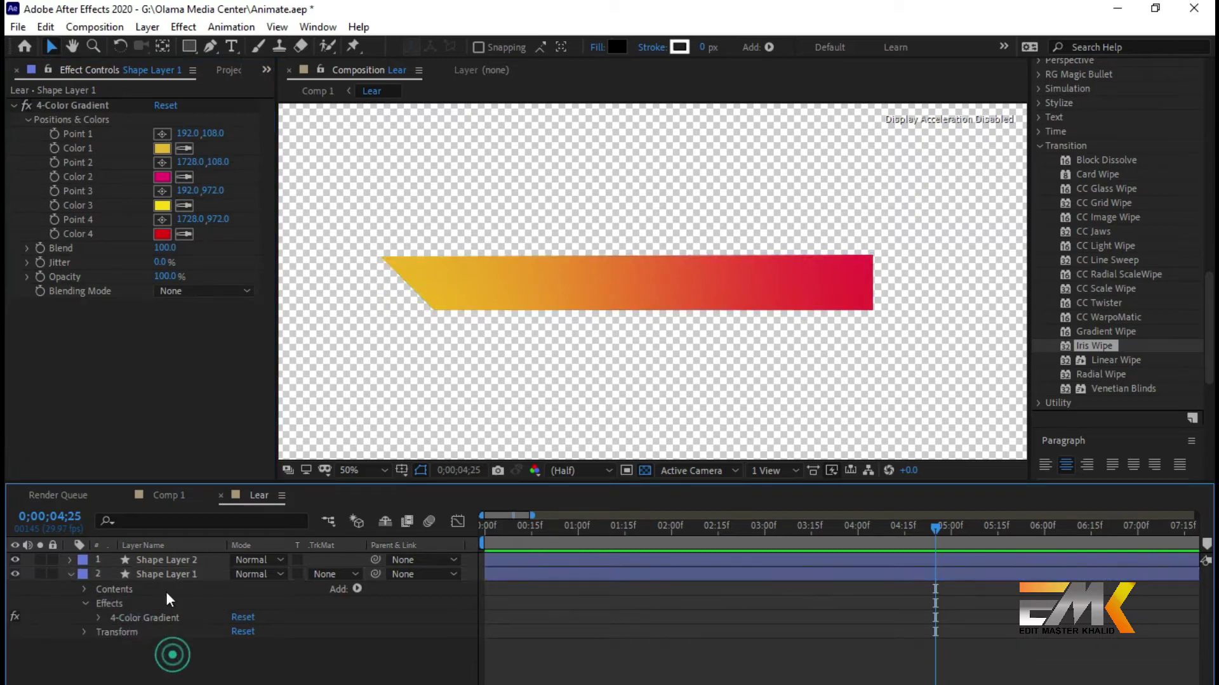
# - Preview Comp 1 from the start, then return to the Lear composition
pyautogui.click(177, 493)
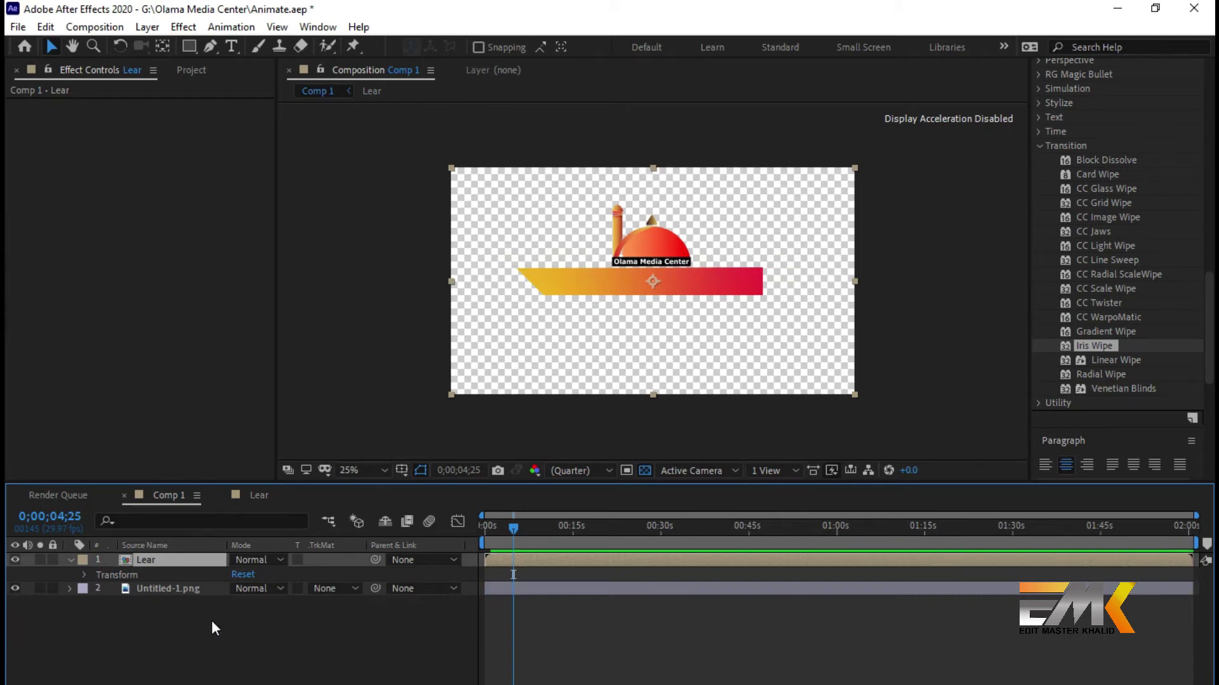
pyautogui.moveTo(509, 527); pyautogui.dragTo(479, 531)
pyautogui.click(389, 679)
pyautogui.press('space')
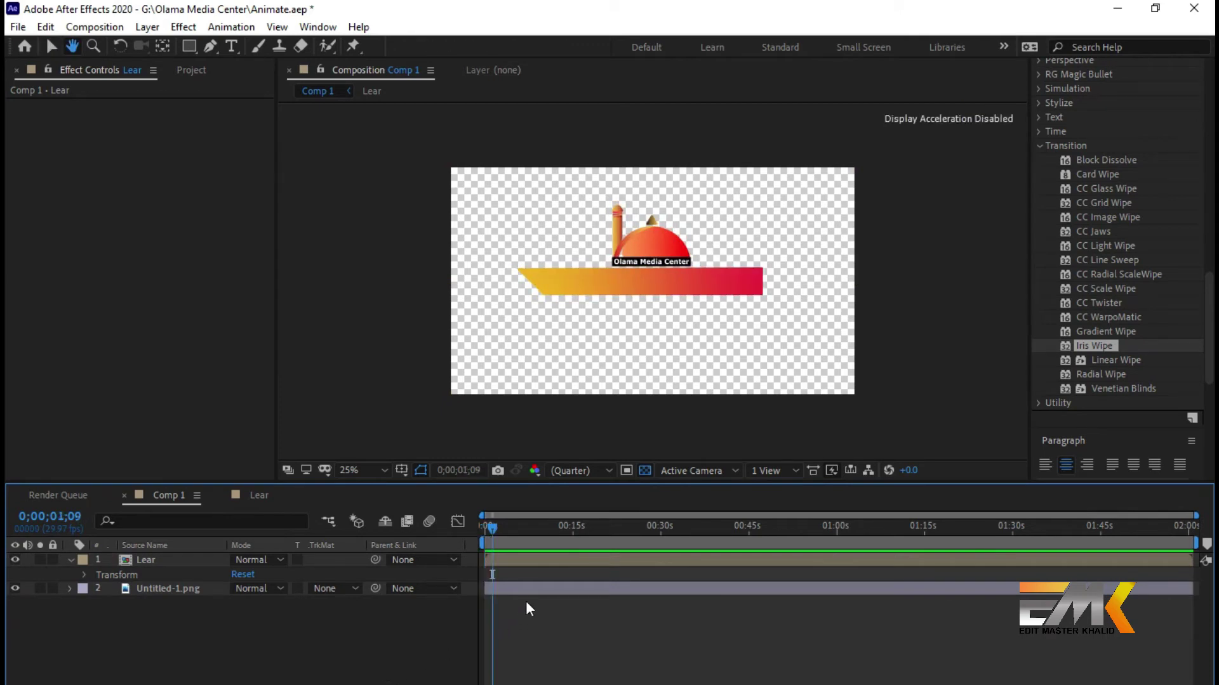
pyautogui.press('space')
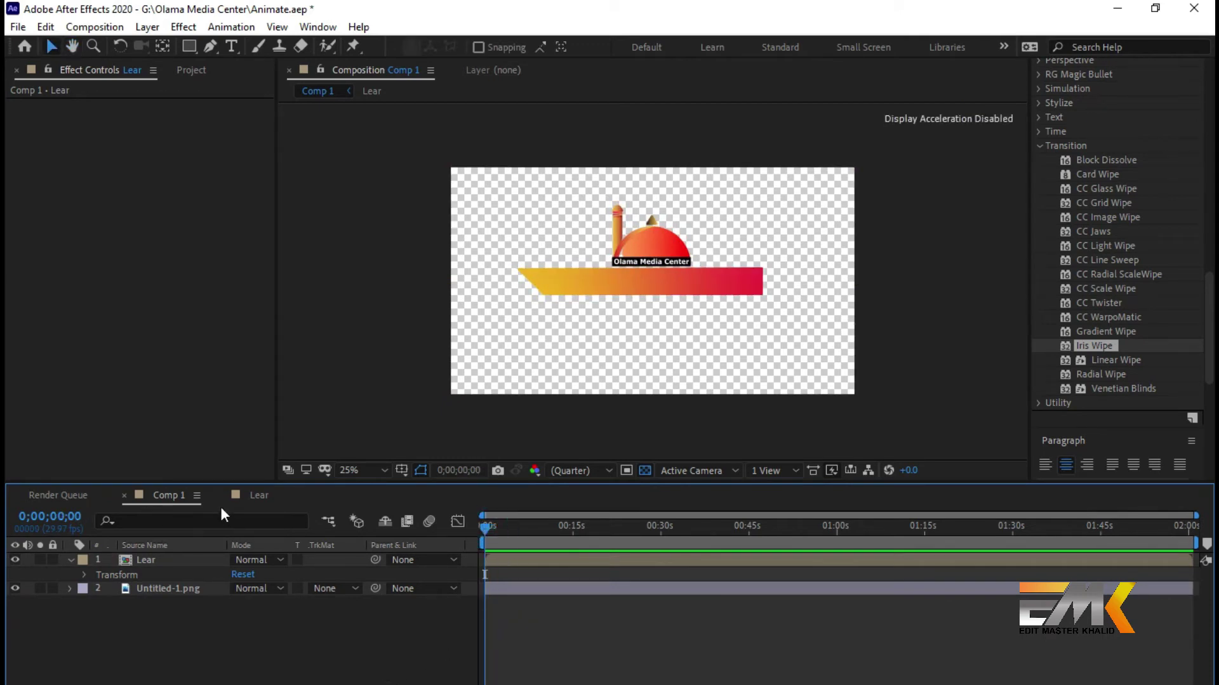
pyautogui.click(254, 495)
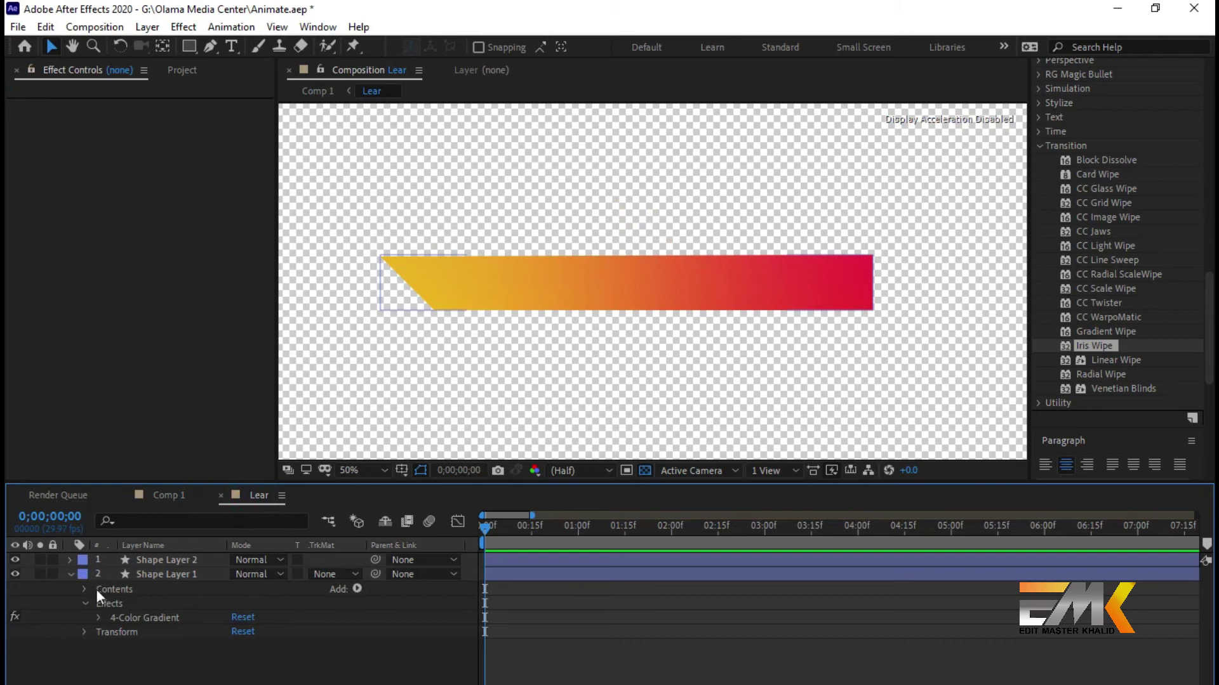
# - Keyframe the transform opacity of Shape Layer 1 so the gradient bar fades in while the outline draws
pyautogui.click(85, 633)
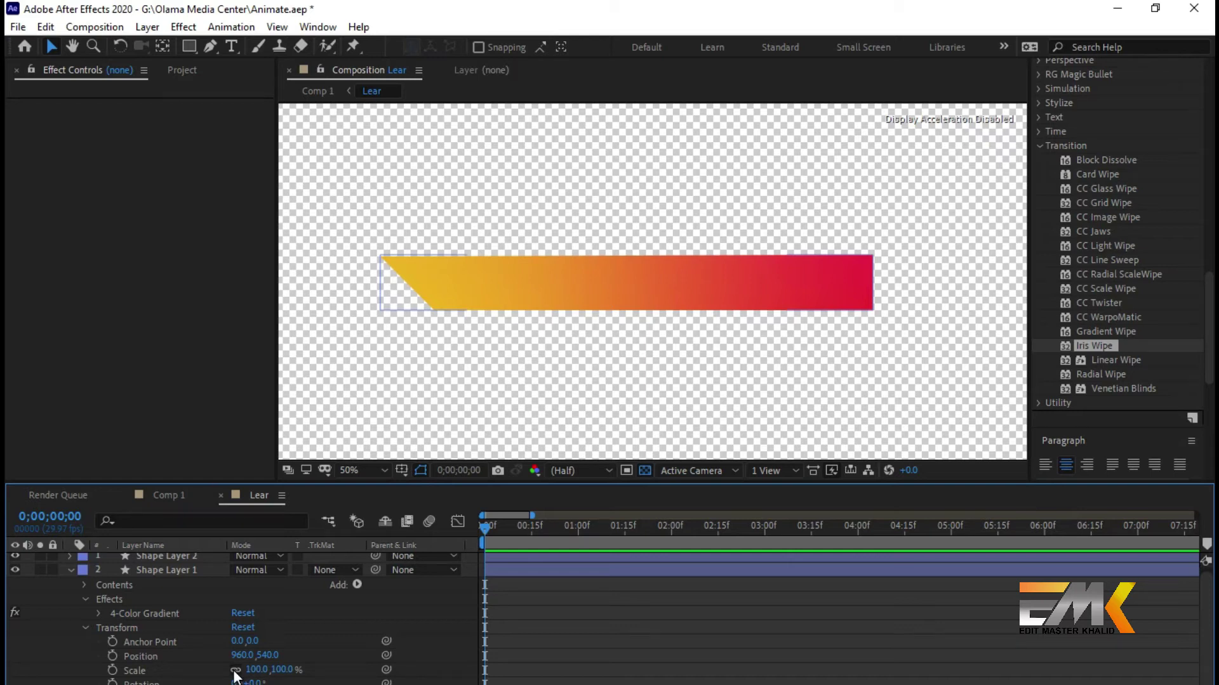
pyautogui.click(115, 660)
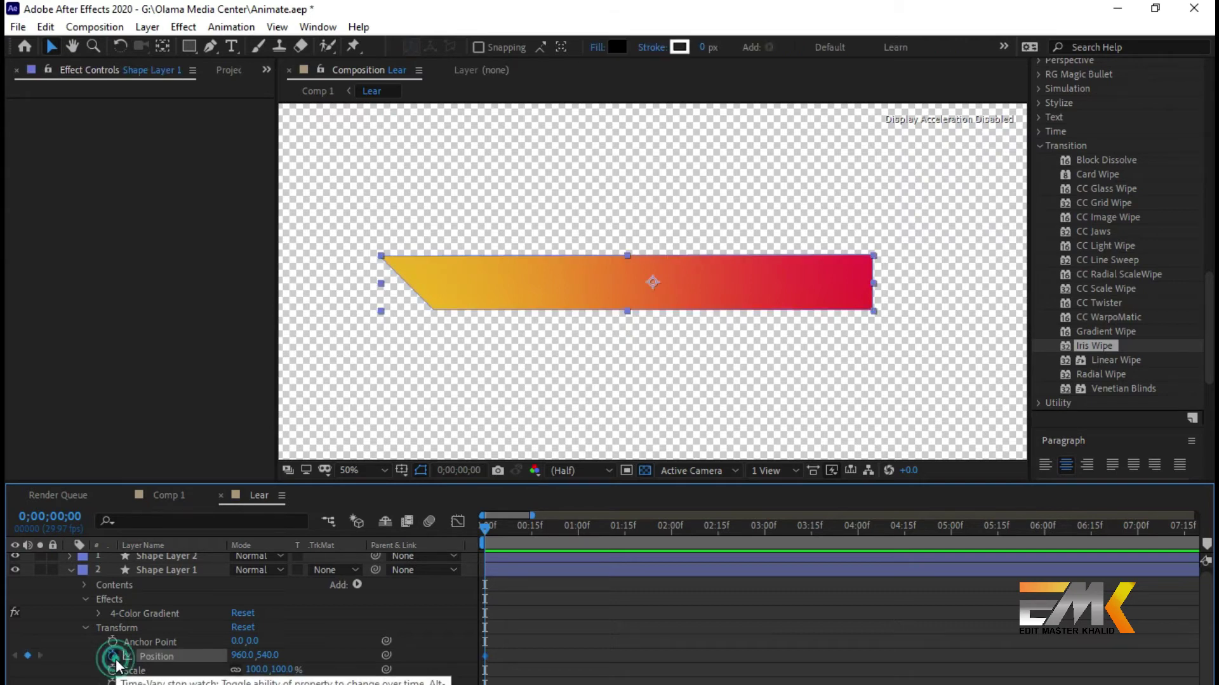
pyautogui.click(115, 659)
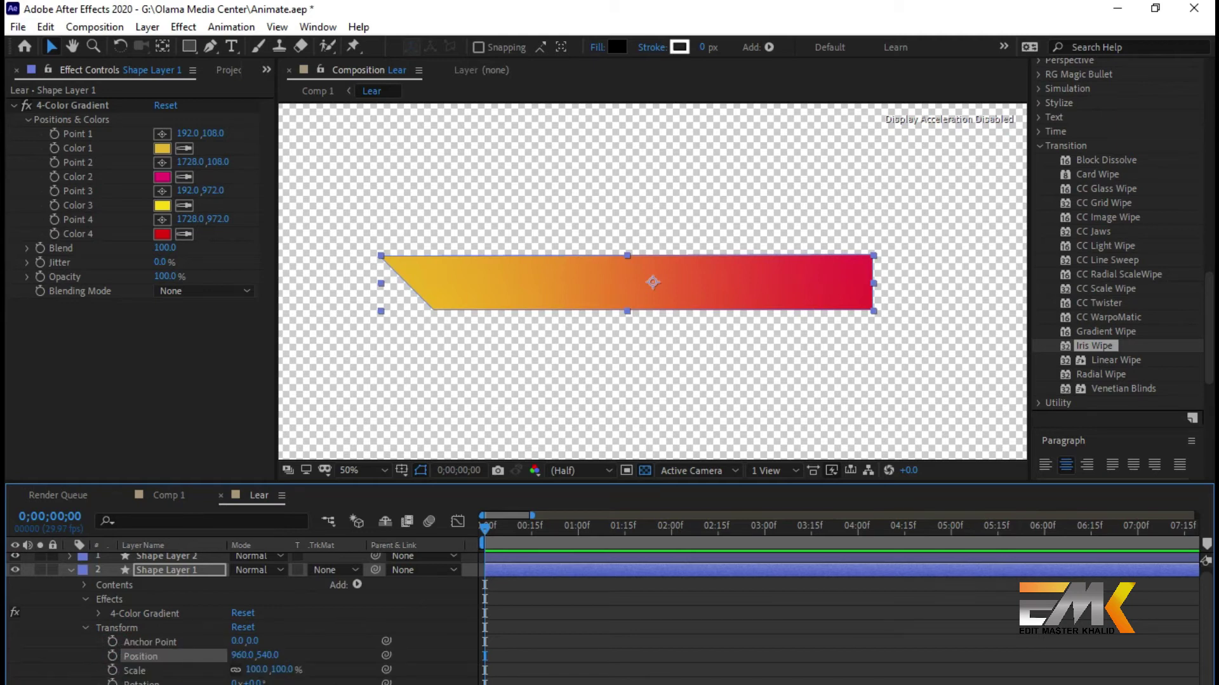
pyautogui.click(114, 683)
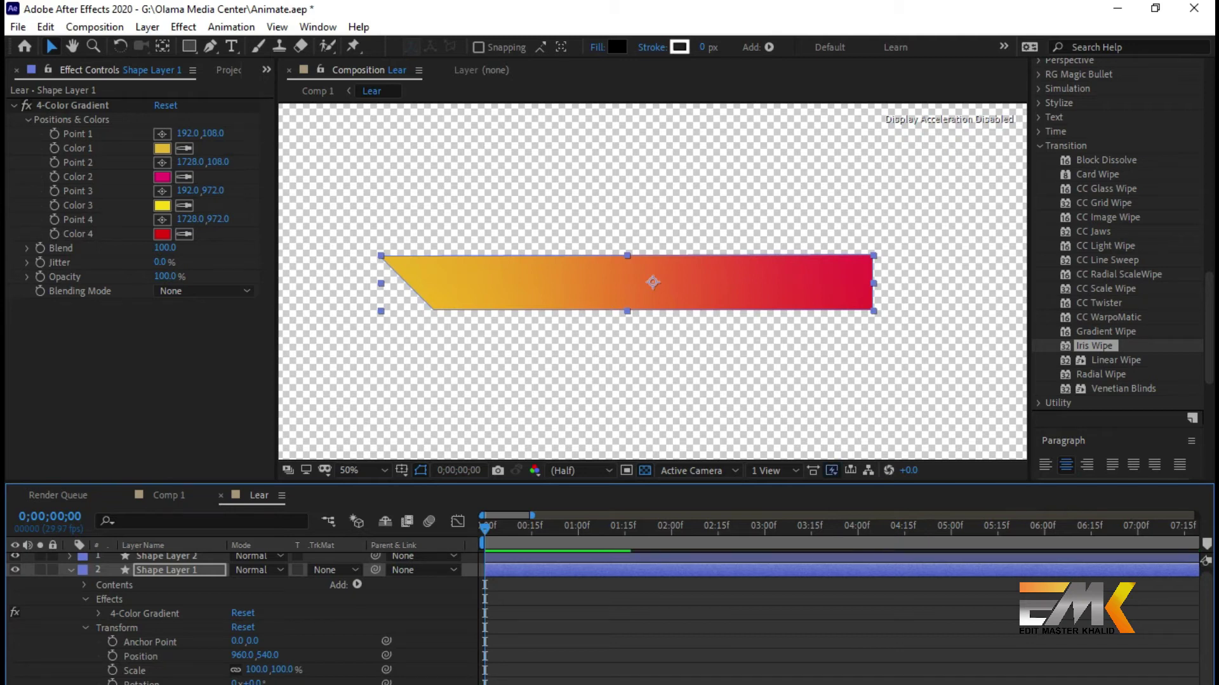
pyautogui.press('space')
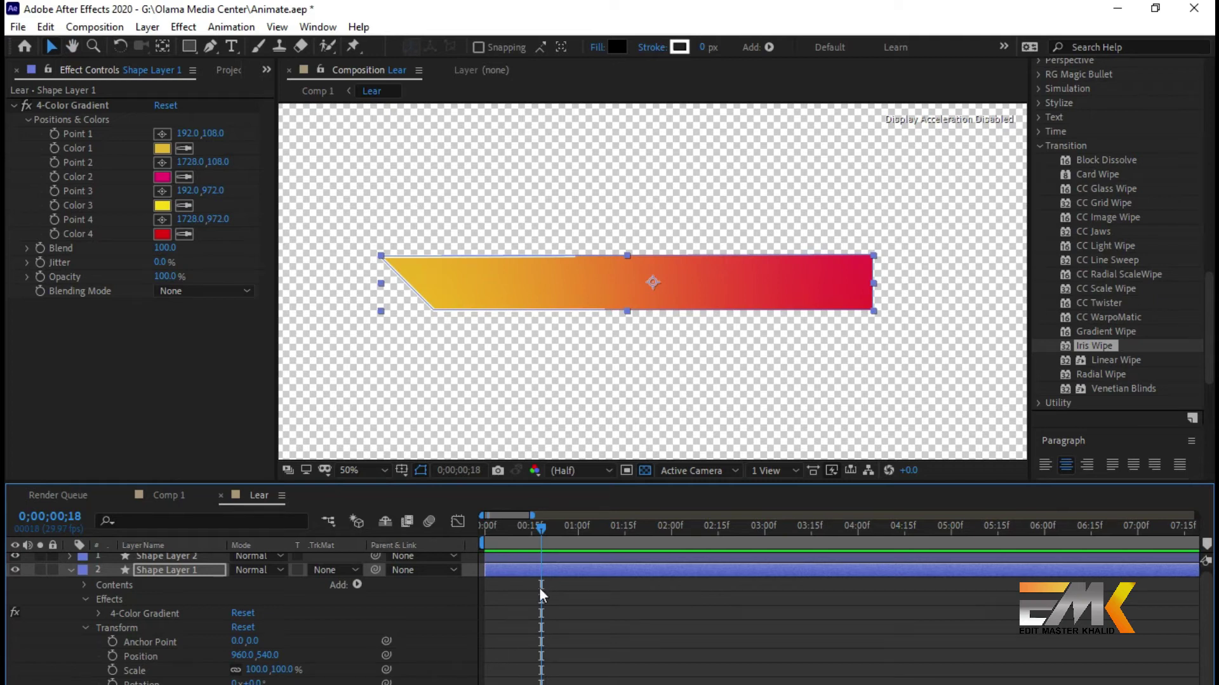
pyautogui.moveTo(548, 523); pyautogui.dragTo(515, 528)
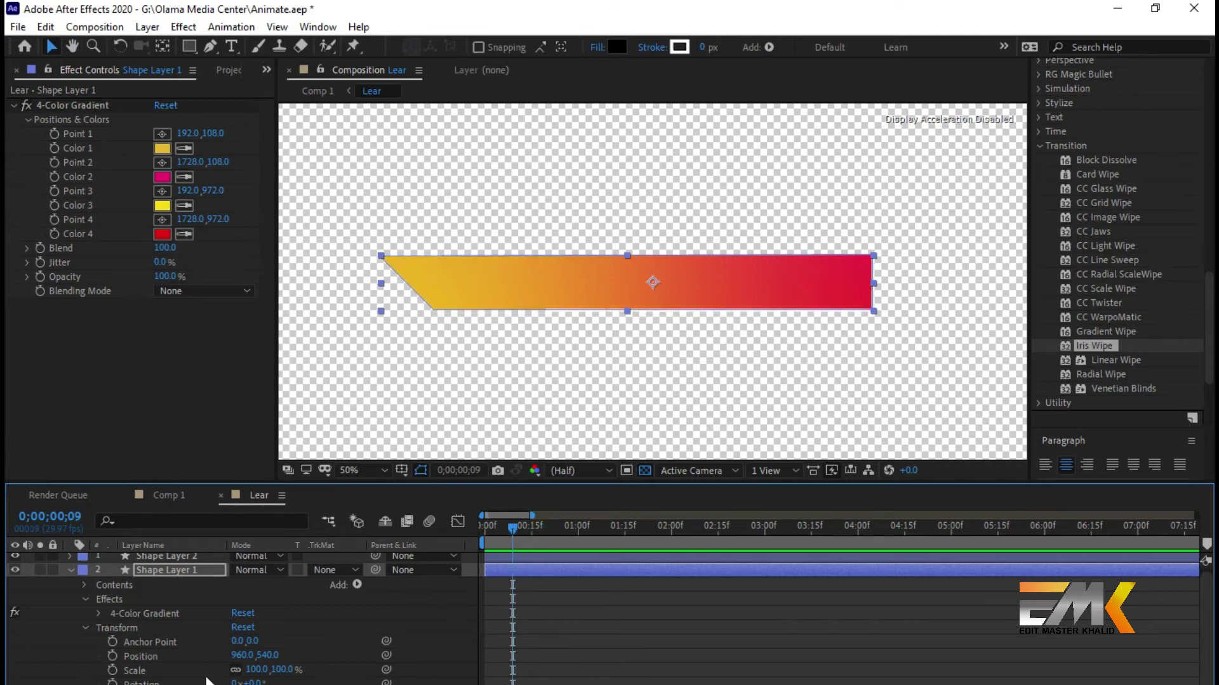
pyautogui.press('space')
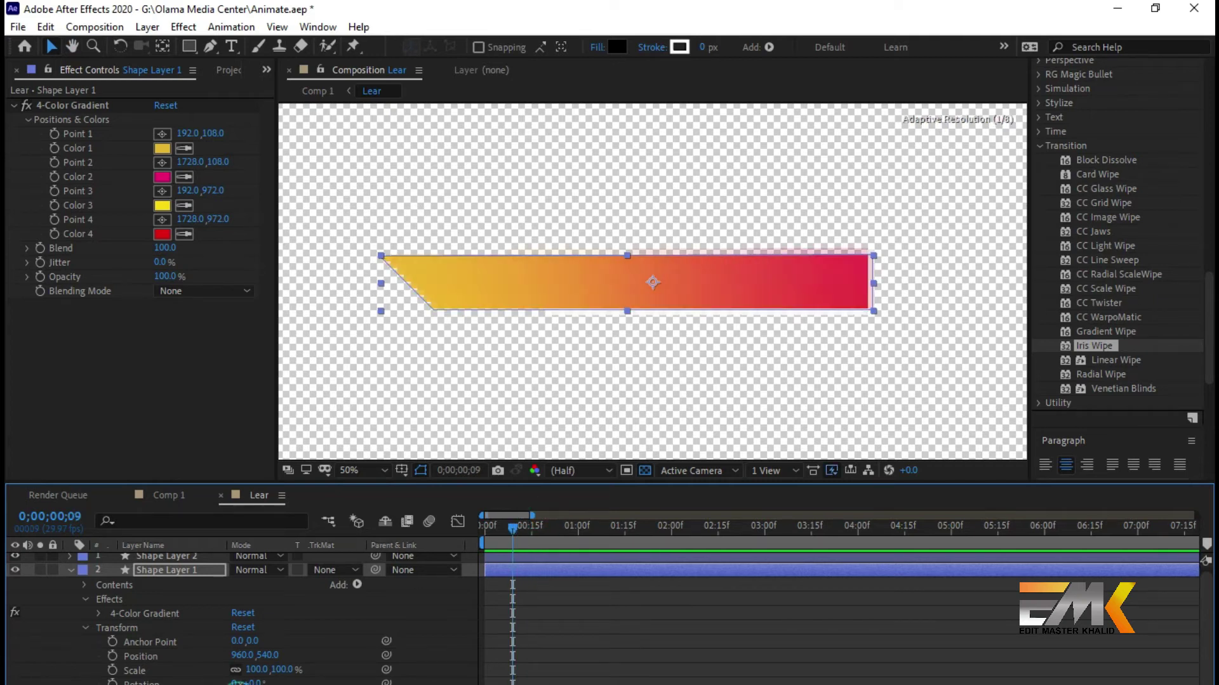
# - Preview the Lear composition from the start, then collapse the properties of Shape Layer 1
pyautogui.press('space')
pyautogui.moveTo(611, 527); pyautogui.dragTo(396, 519)
pyautogui.press('space')
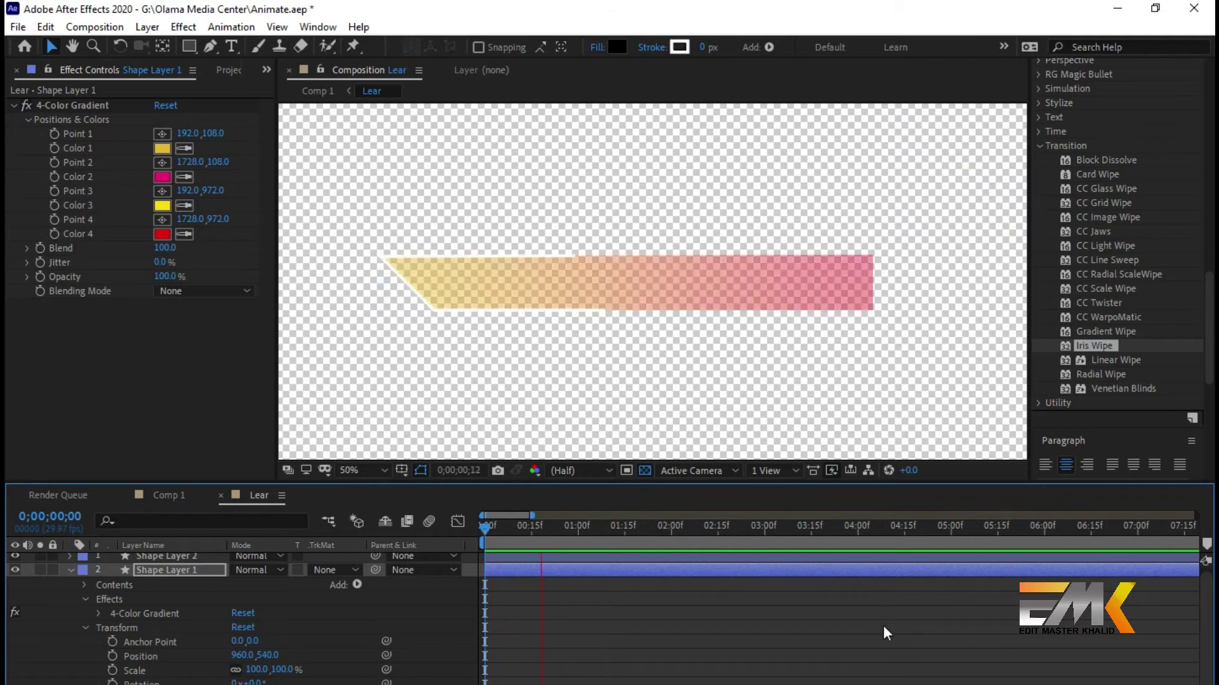
pyautogui.press('space')
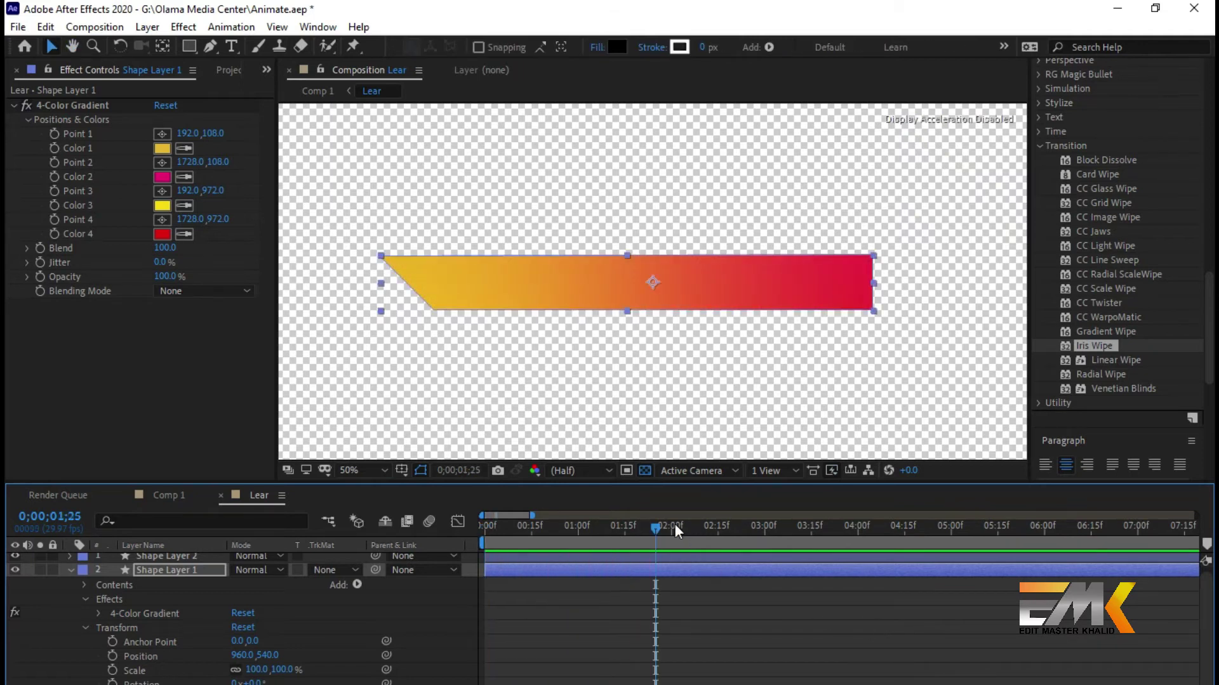
pyautogui.moveTo(665, 523); pyautogui.dragTo(619, 535)
pyautogui.click(85, 629)
pyautogui.click(70, 573)
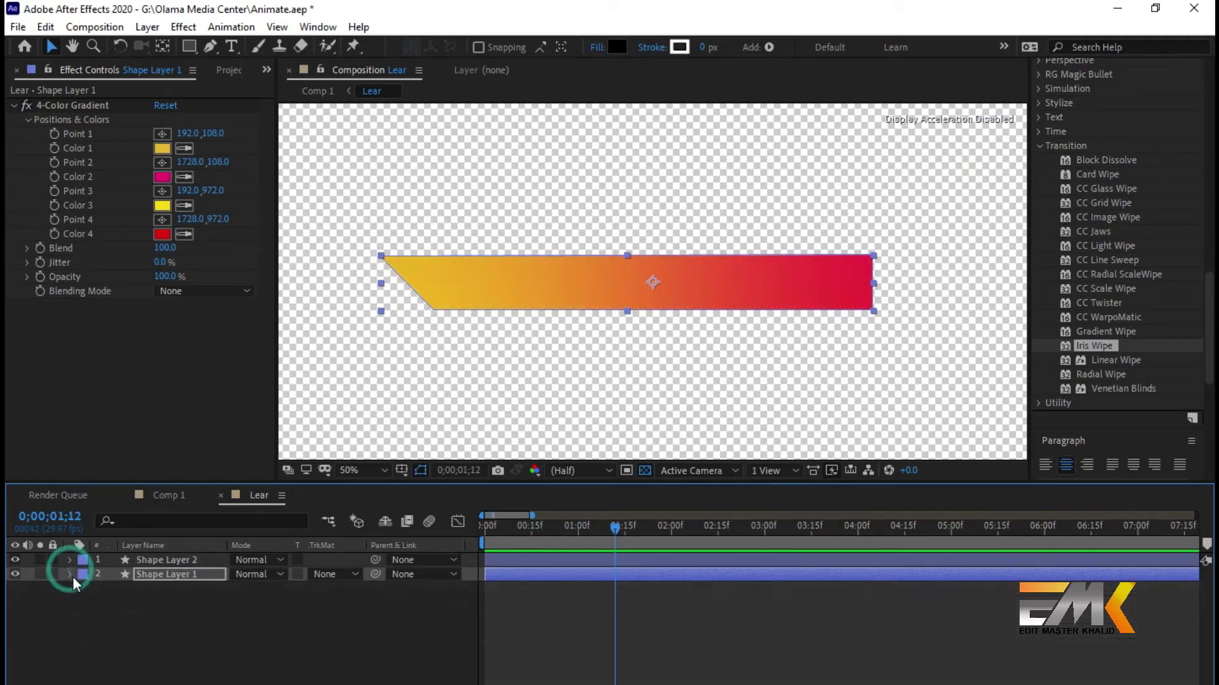
# - Switch to Comp 1 and preview its animation from the first frame
pyautogui.click(71, 495)
pyautogui.click(331, 641)
pyautogui.click(180, 496)
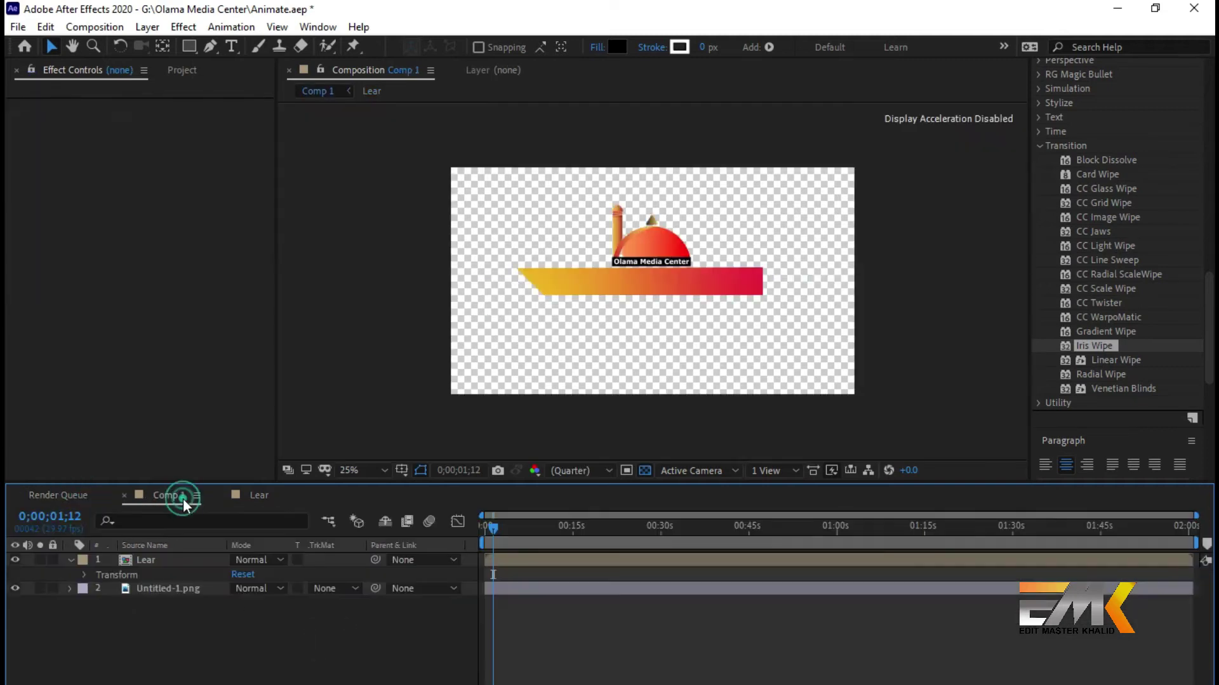
pyautogui.moveTo(526, 527); pyautogui.dragTo(436, 528)
pyautogui.press('space')
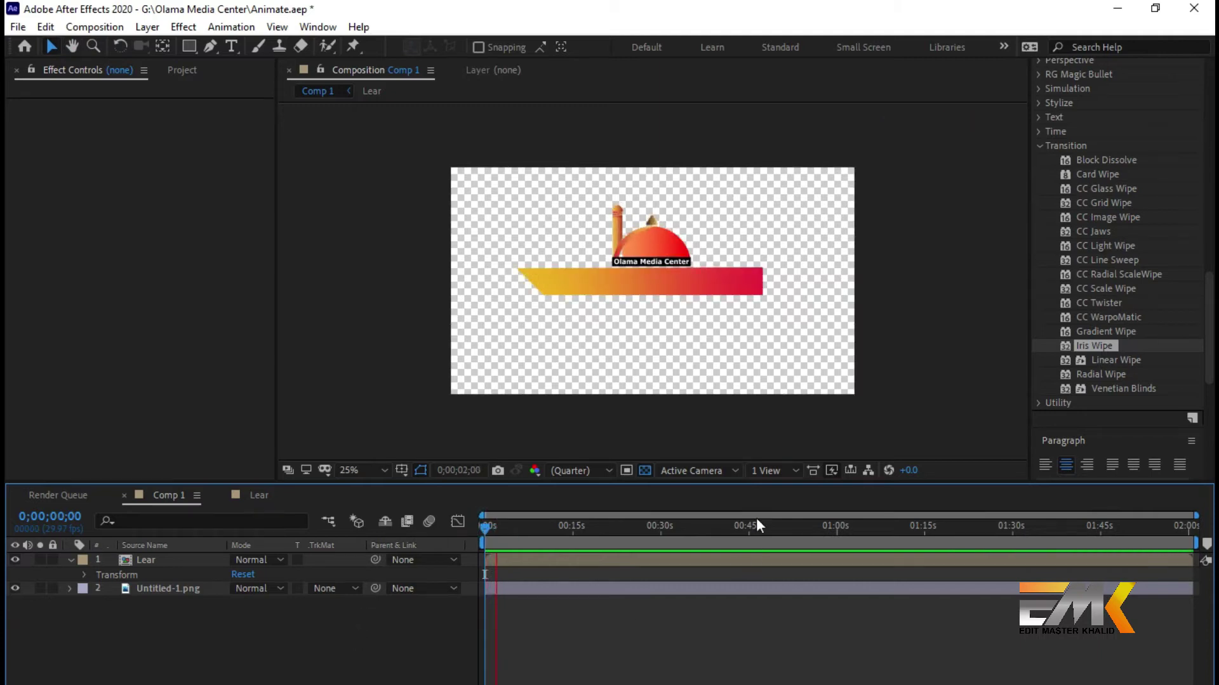
# - Turn off the transparency grid for Comp 1 and replay the animation from the start against black
pyautogui.click(645, 470)
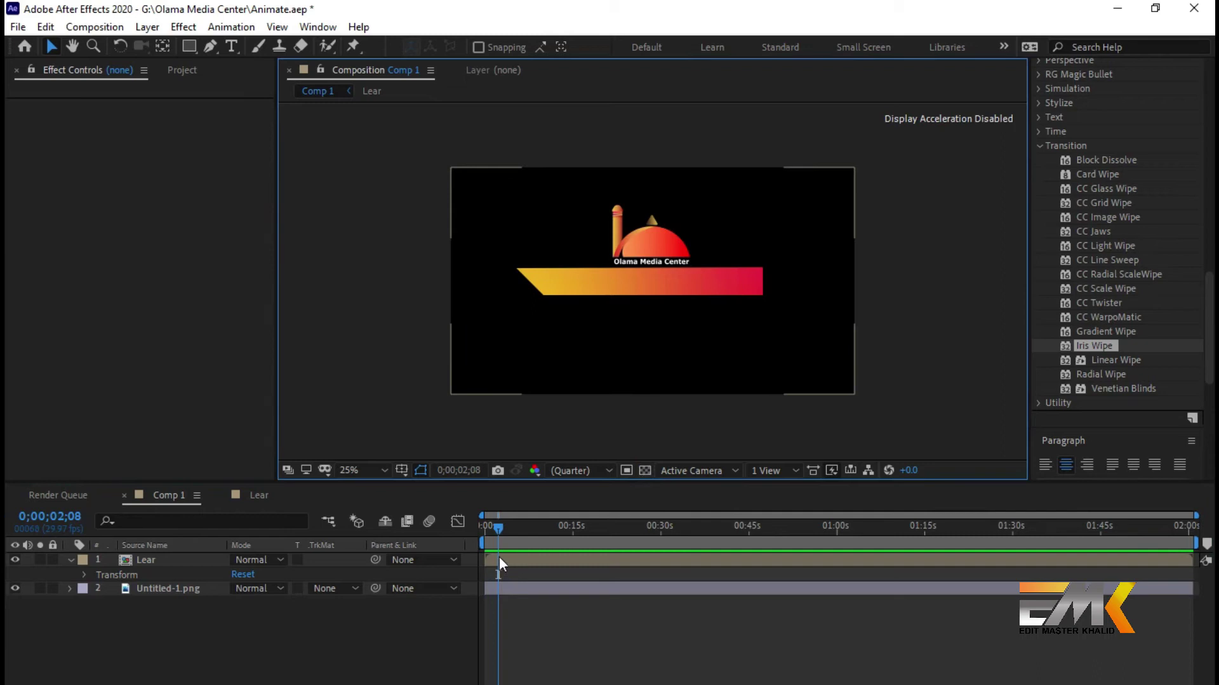
pyautogui.moveTo(500, 524); pyautogui.dragTo(430, 528)
pyautogui.press('space')
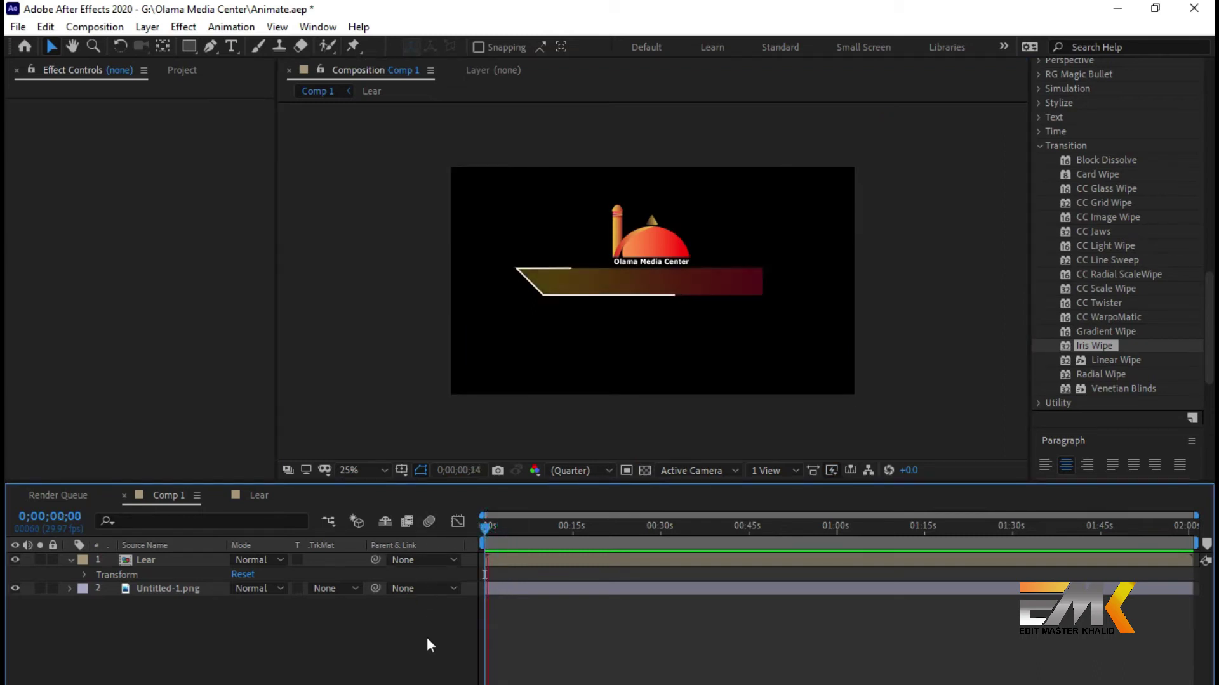
pyautogui.press('space')
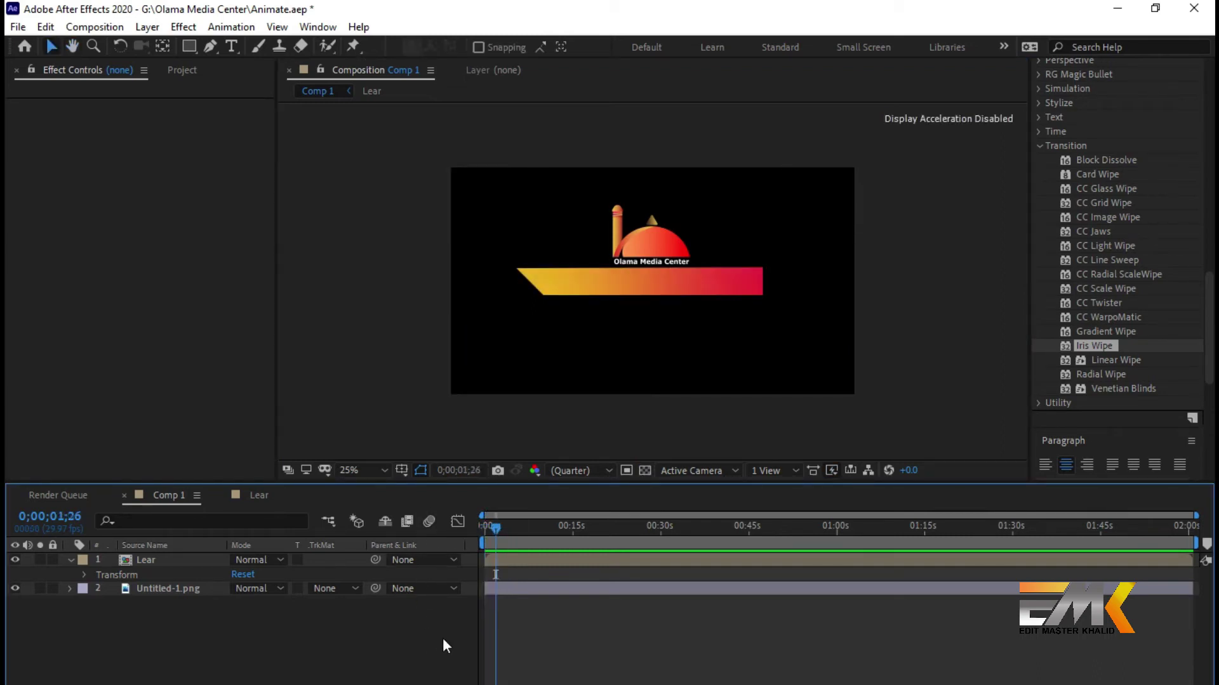
# - Collapse the Lear layer and delete the Untitled-1.png logo layer from Comp 1
pyautogui.click(70, 560)
pyautogui.click(201, 608)
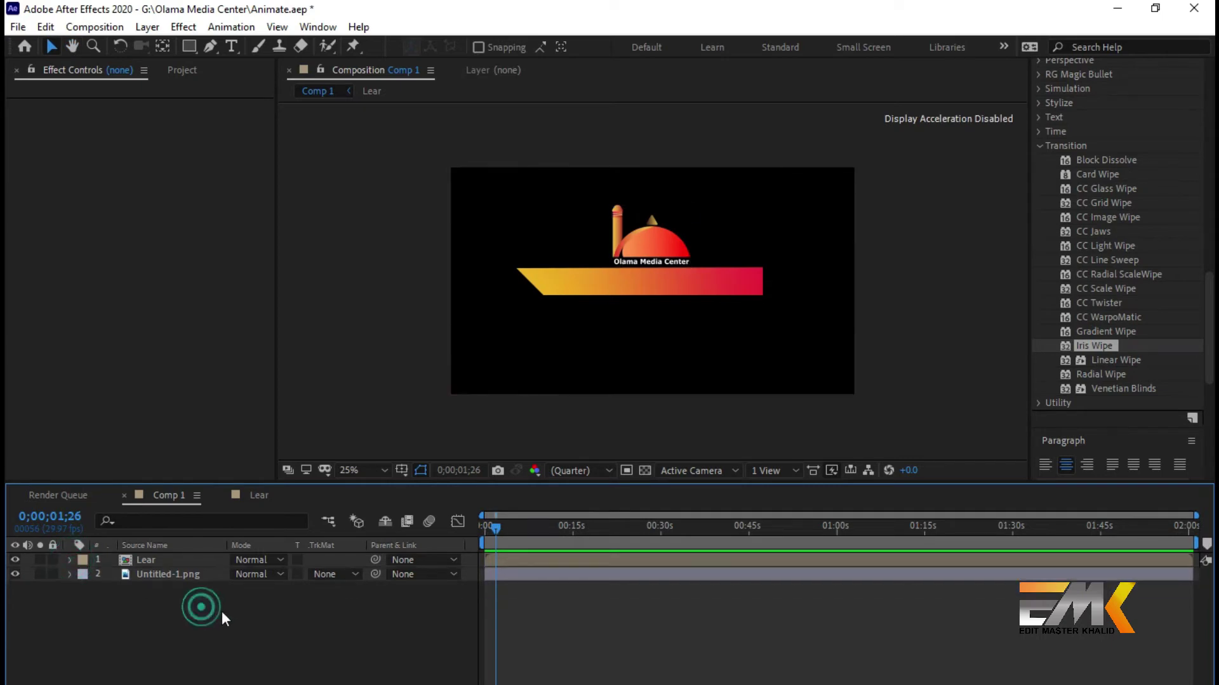
pyautogui.click(151, 575)
pyautogui.click(15, 574)
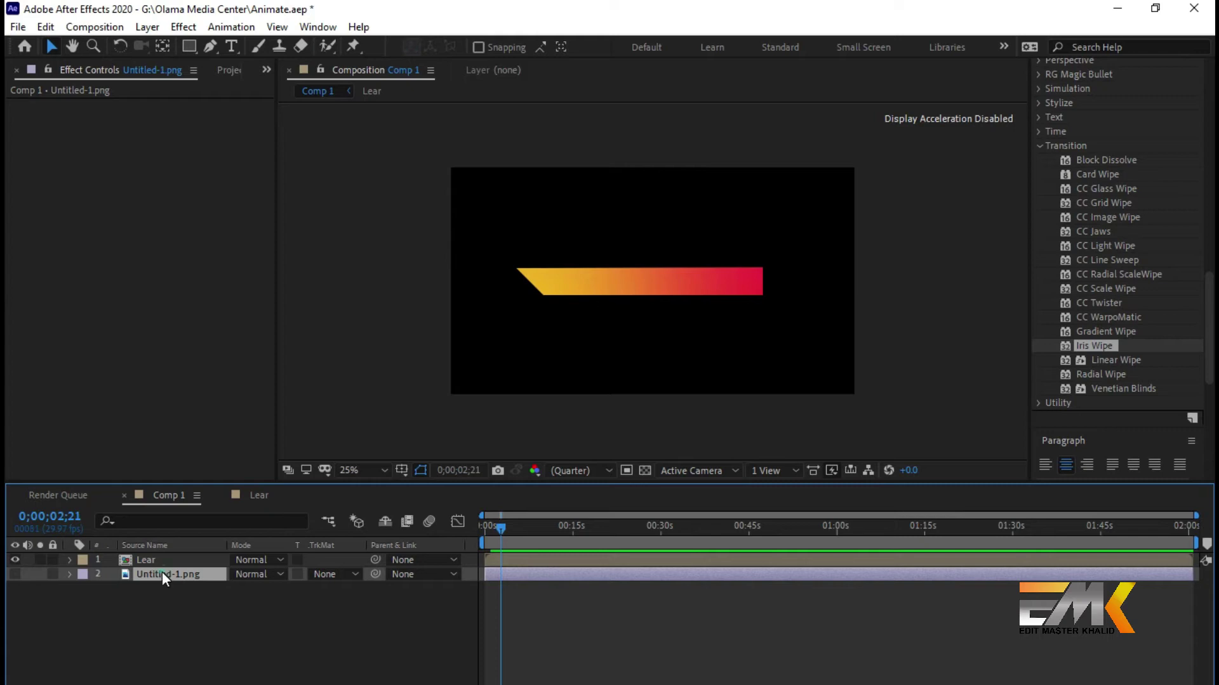
pyautogui.press('Delete')
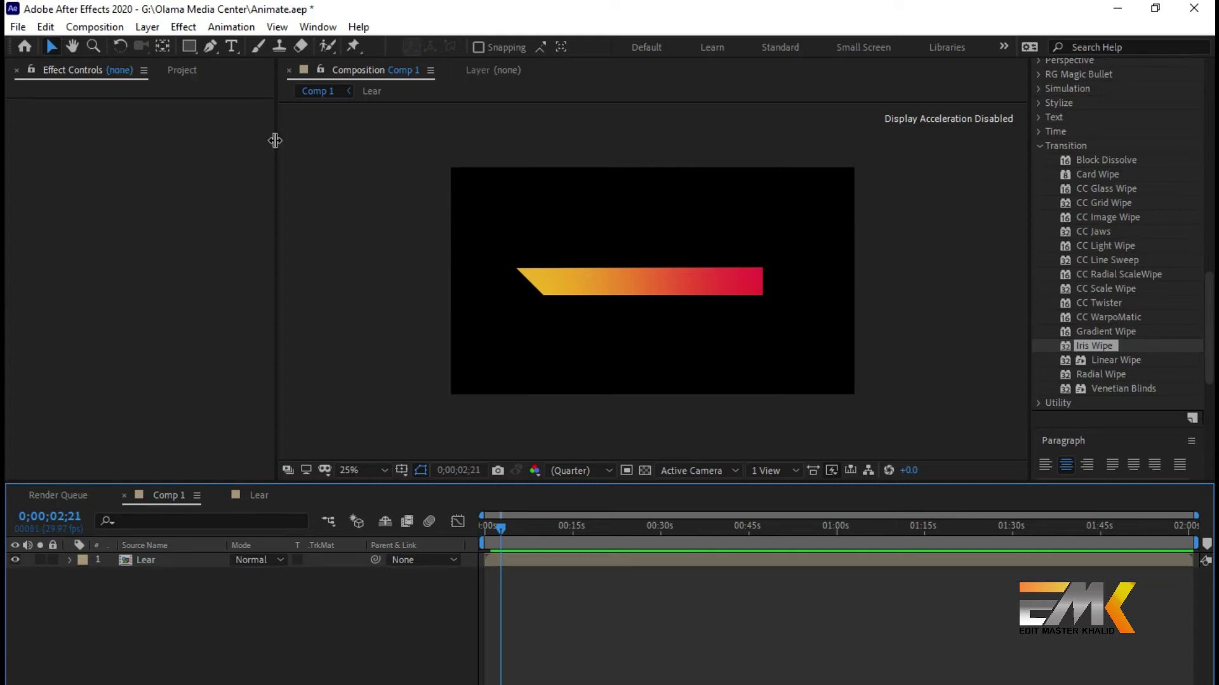
# - Add a text layer reading "Subscribe Our Channel" over the gradient bar in Comp 1
pyautogui.click(231, 46)
pyautogui.click(645, 276)
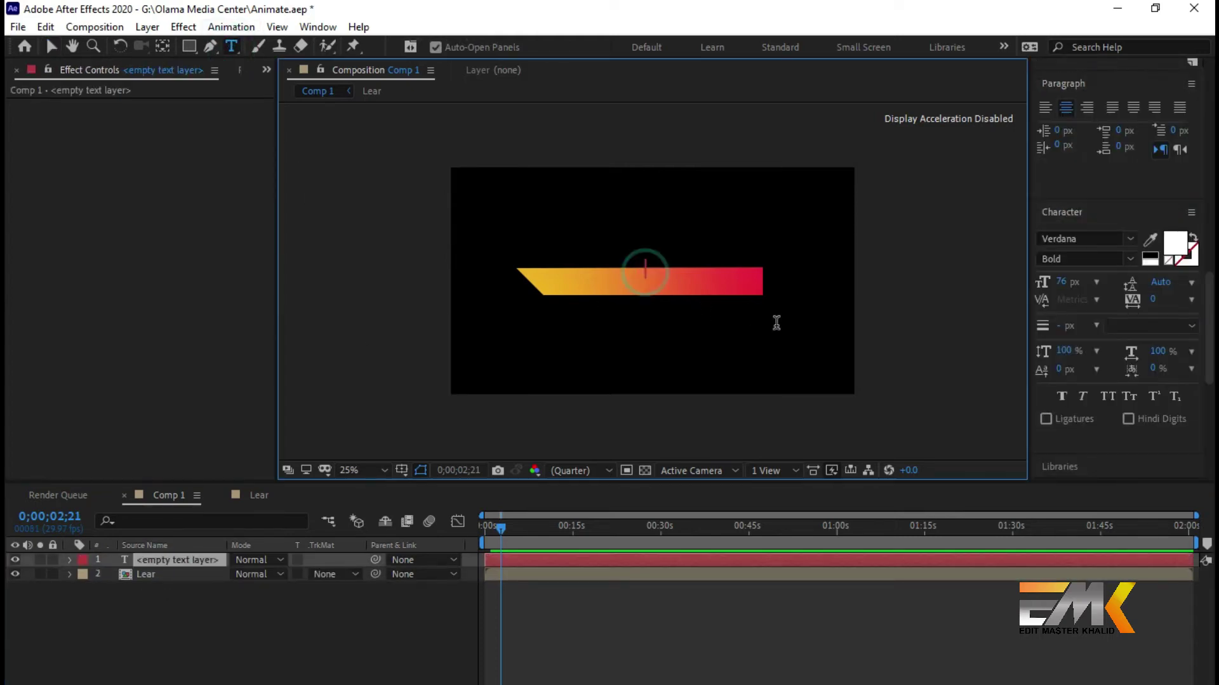
pyautogui.write('Su')
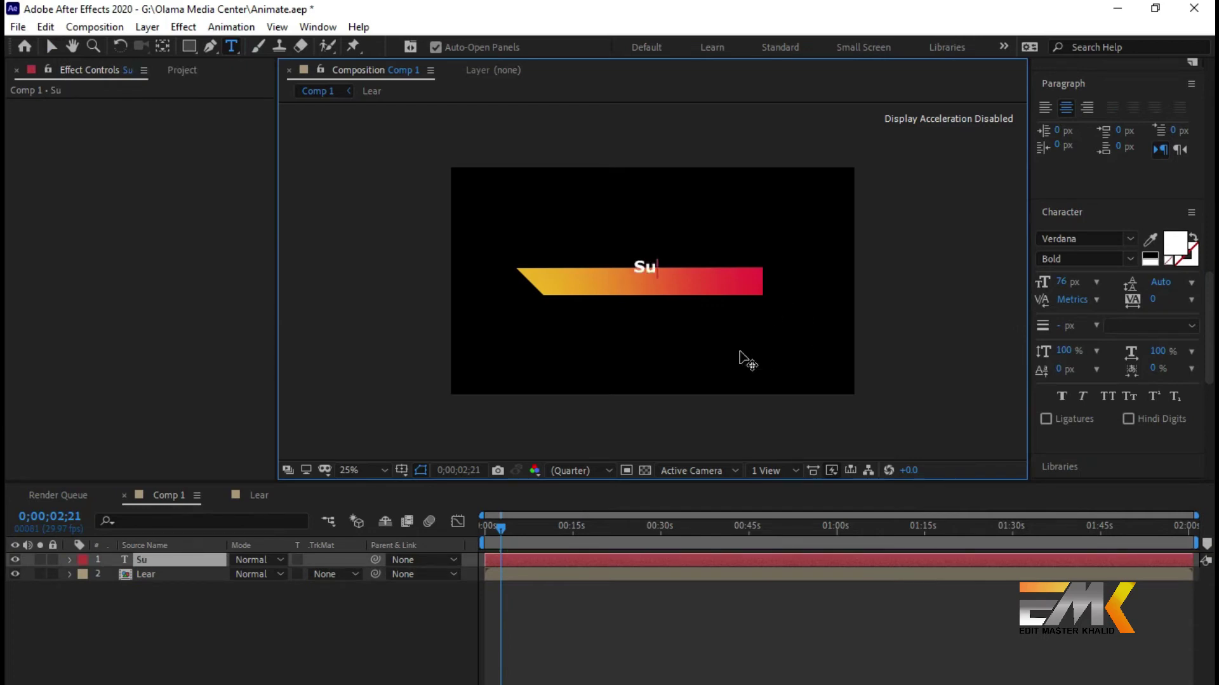
pyautogui.write('bscribe')
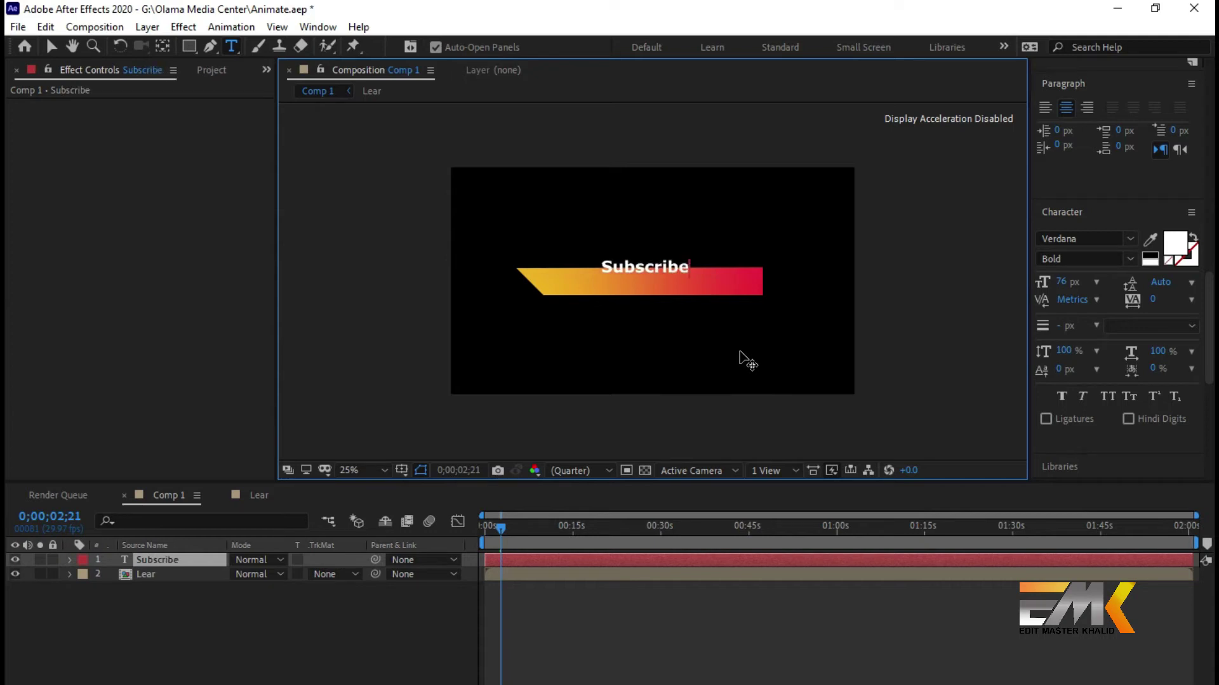
pyautogui.write(' Ou')
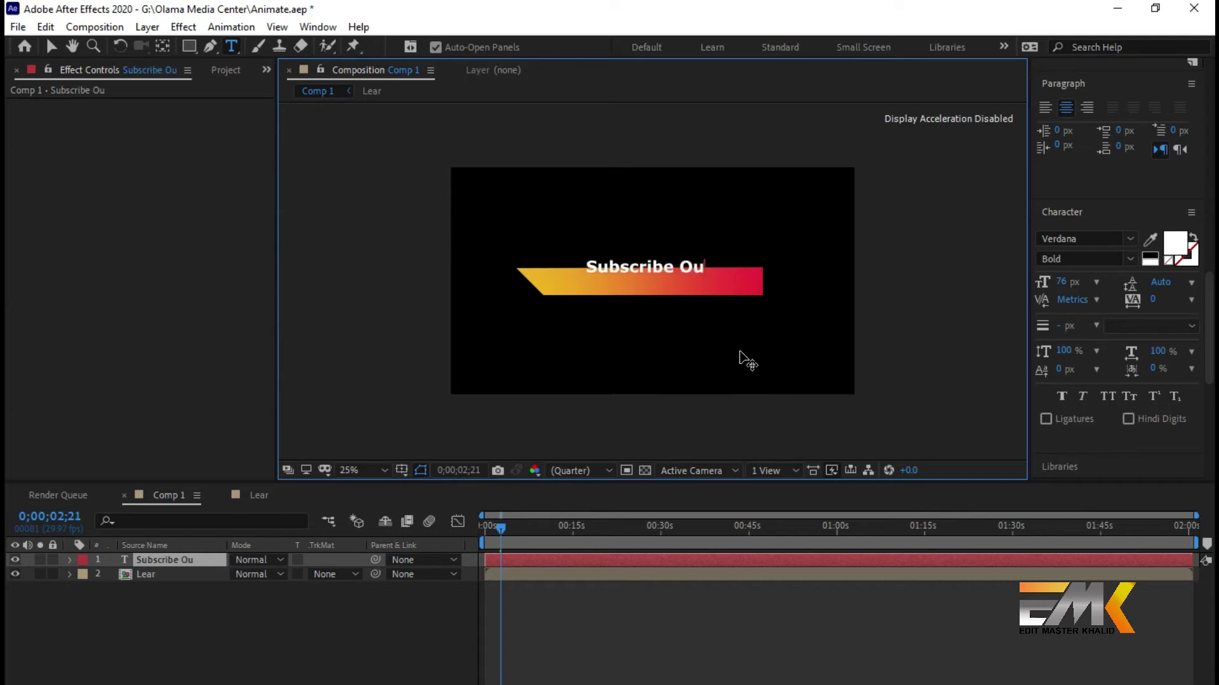
pyautogui.write('r Ch')
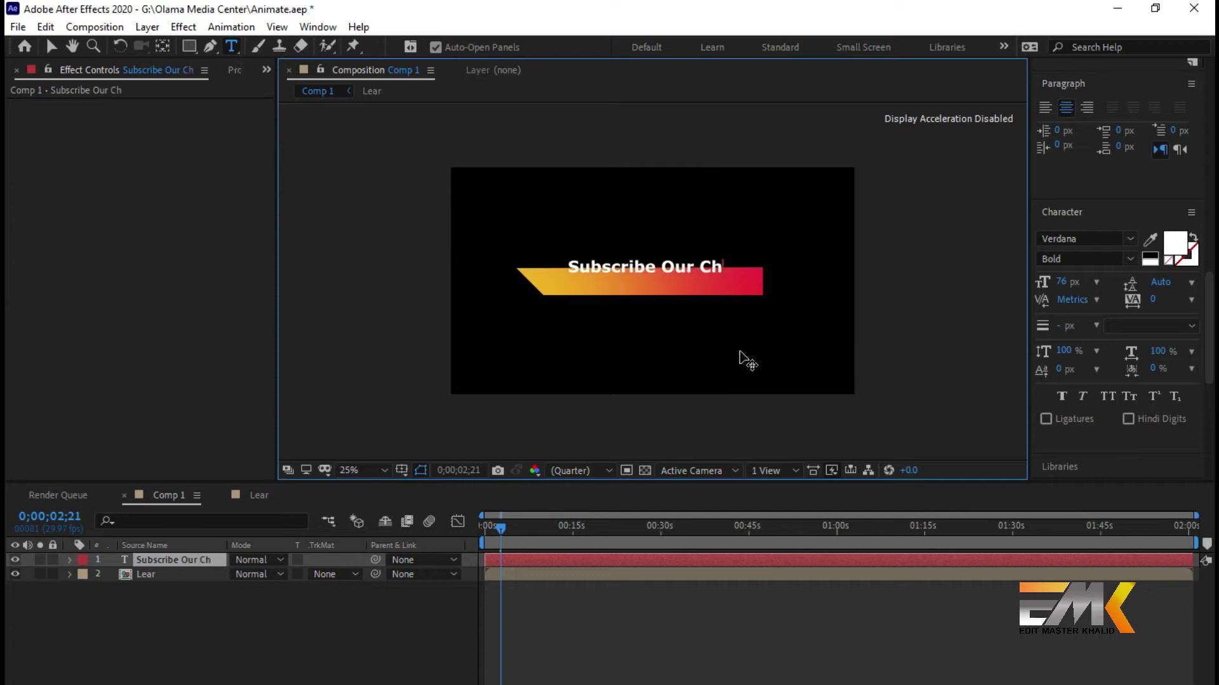
pyautogui.write('annel')
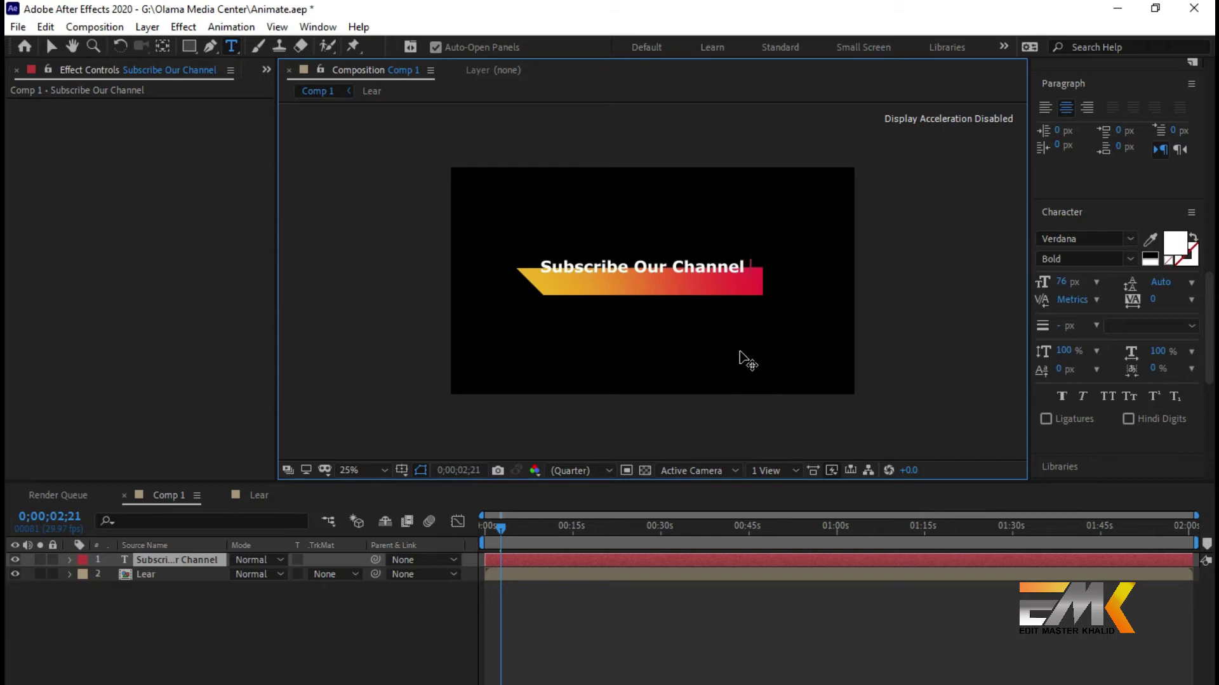
# - Copy the title text and search Google for "Subscribe Our Channel" in a maximized Chrome window
pyautogui.hotkey('ctrl', 'a')
pyautogui.hotkey('ctrl', 'c')
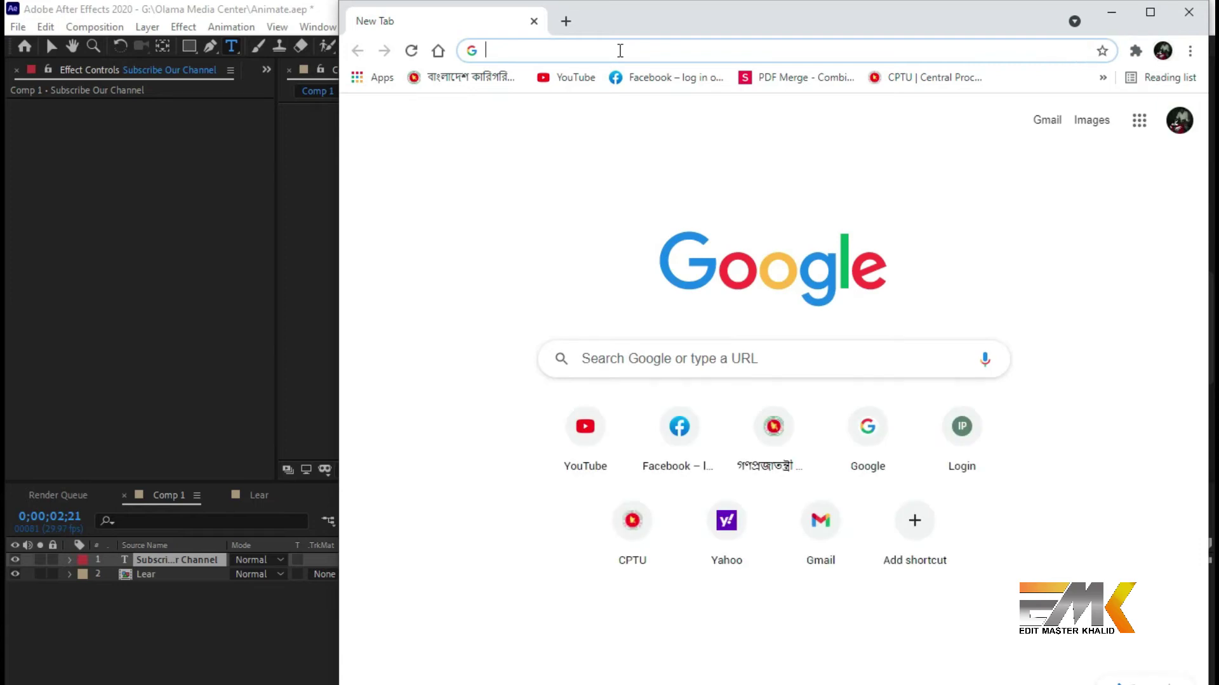
pyautogui.click(621, 51)
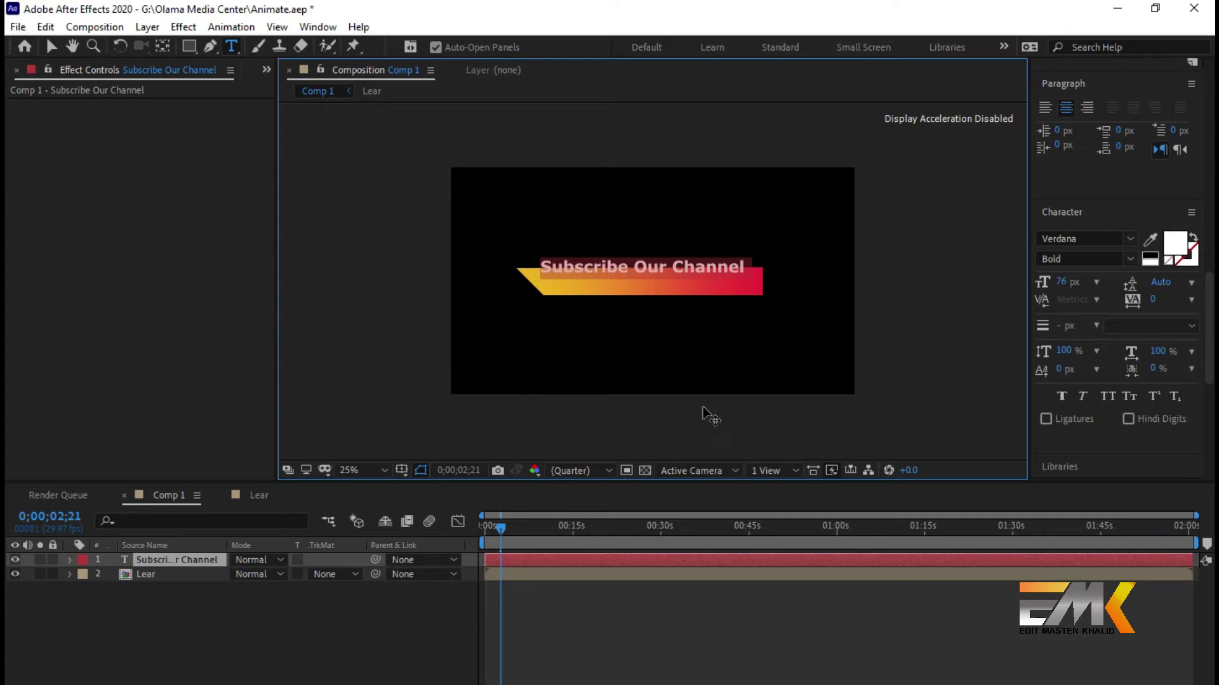
pyautogui.hotkey('alt', 'Tab')
pyautogui.hotkey('ctrl', 'v')
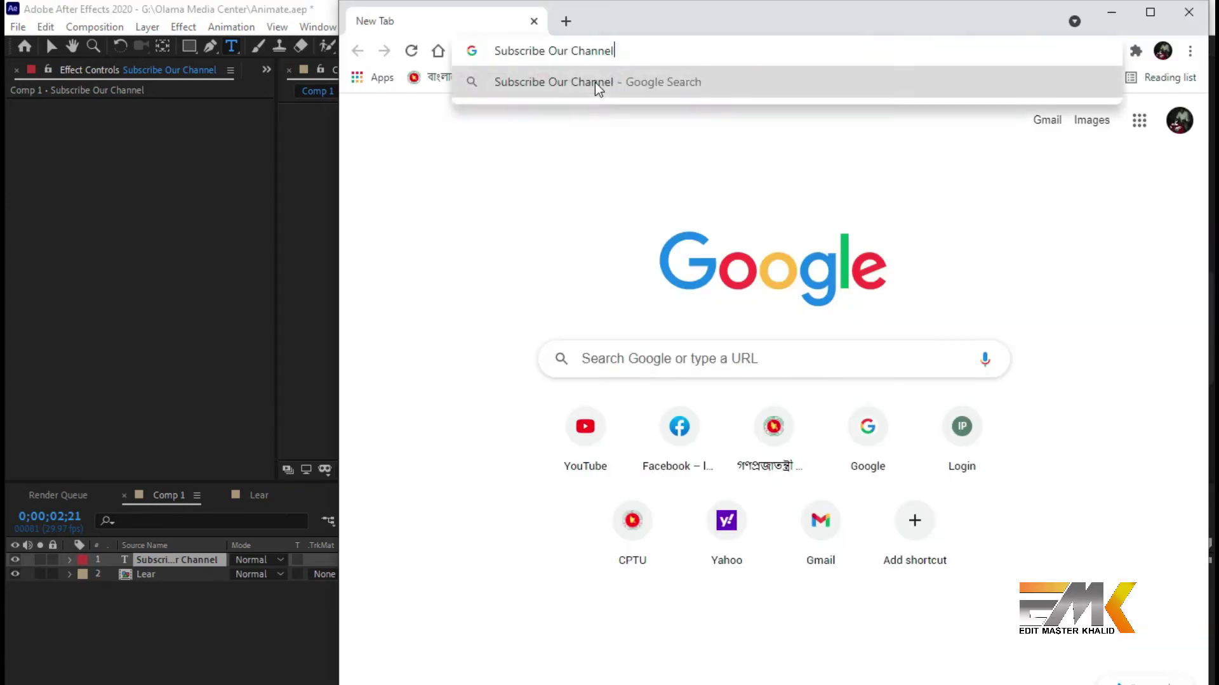
pyautogui.press('Return')
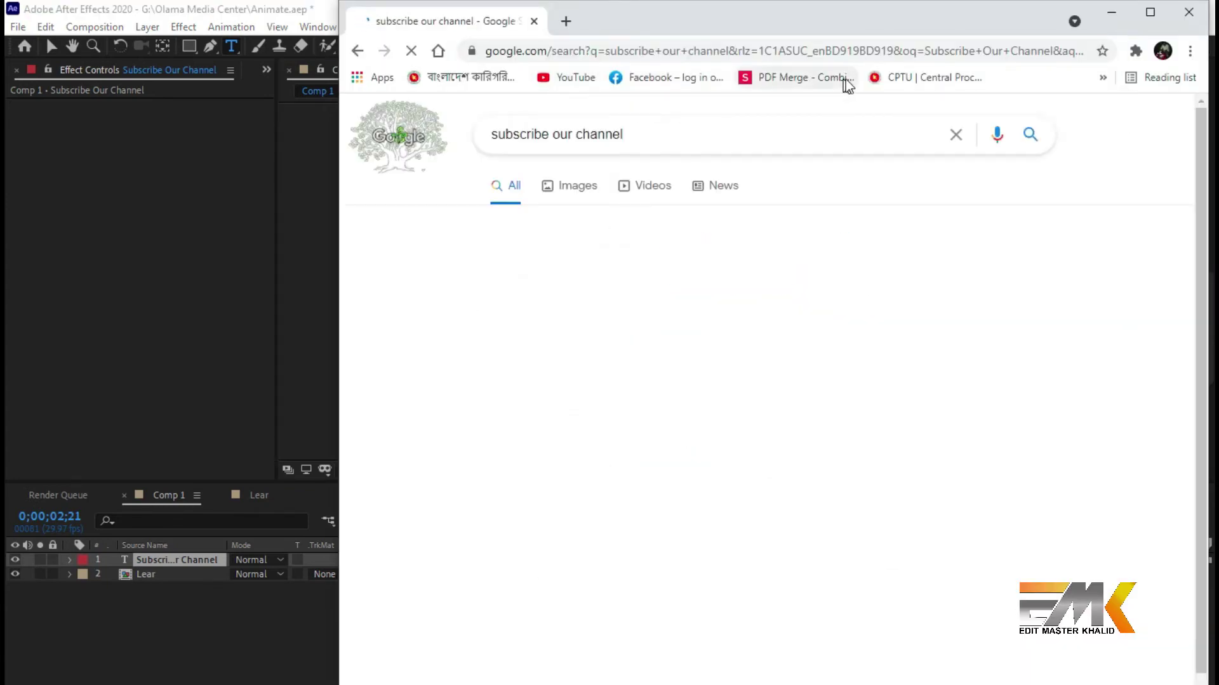
pyautogui.click(1149, 11)
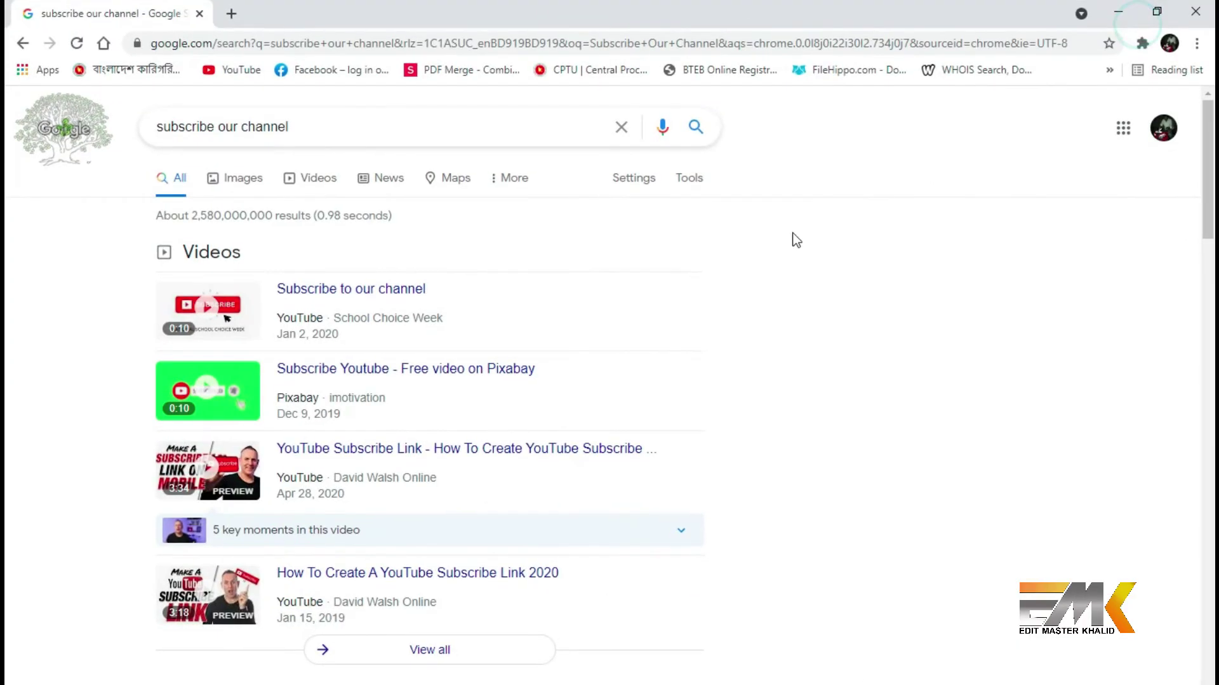
# - Browse the image results, enlarge the "Subscribe to our YouTube channel now!" picture, and return to After Effects
pyautogui.click(243, 177)
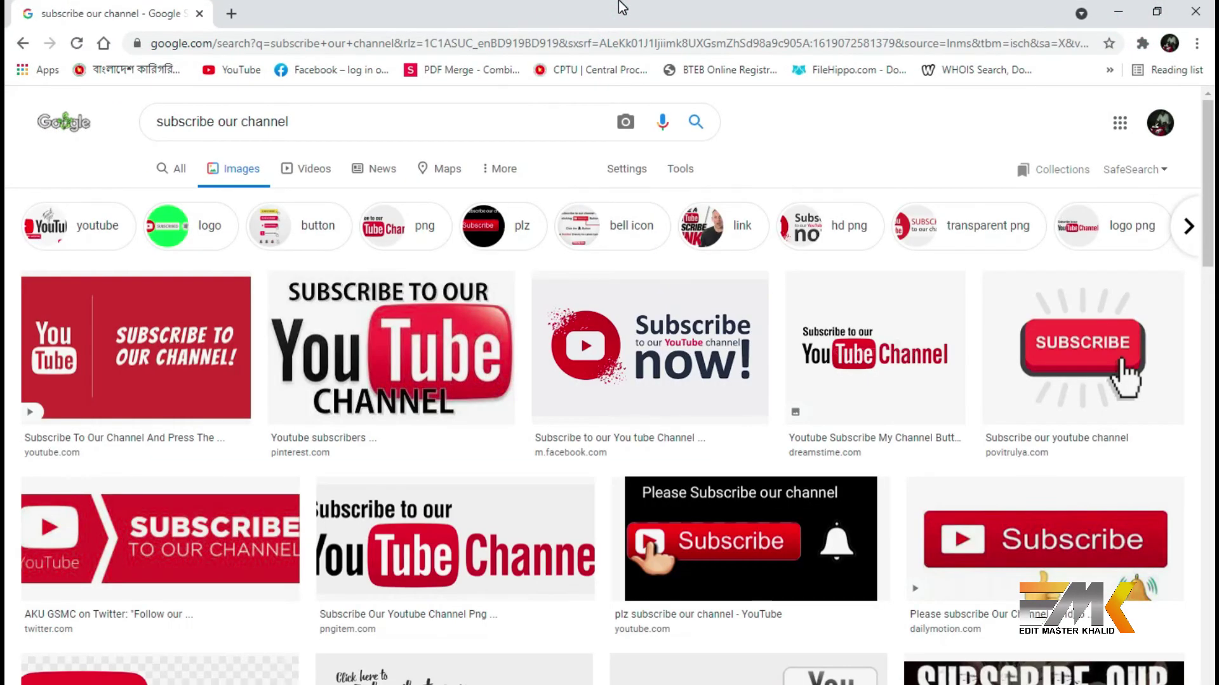
pyautogui.click(720, 368)
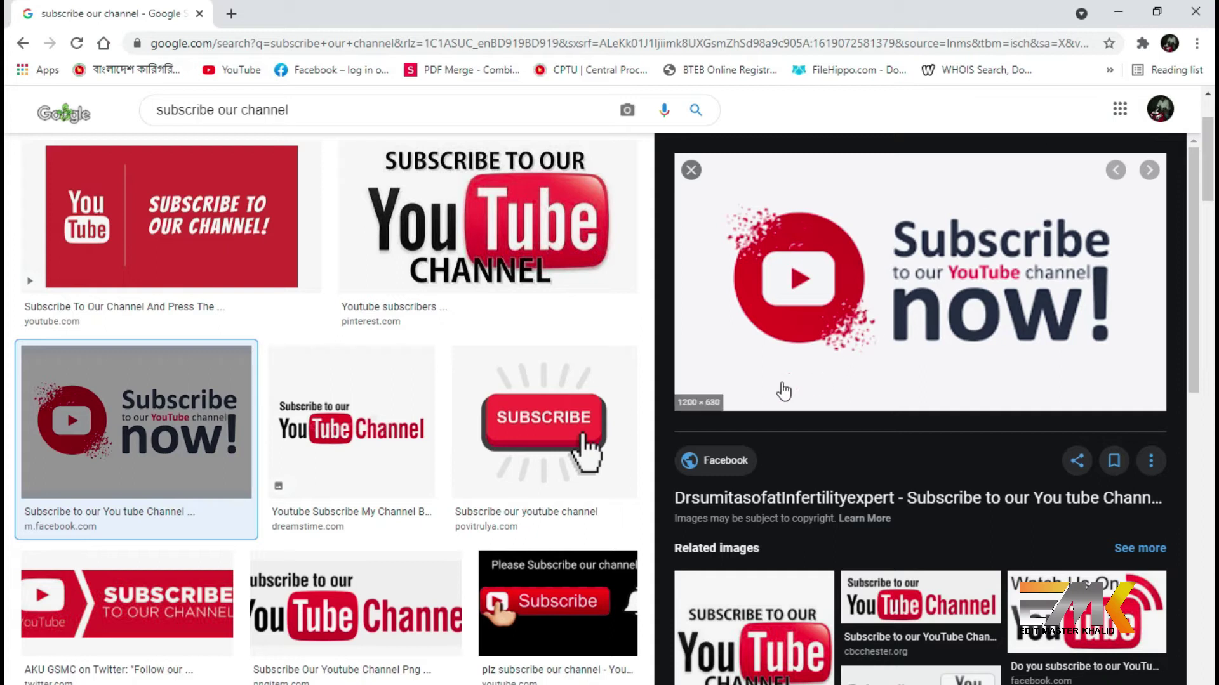
pyautogui.scroll(-1, 519, 447)
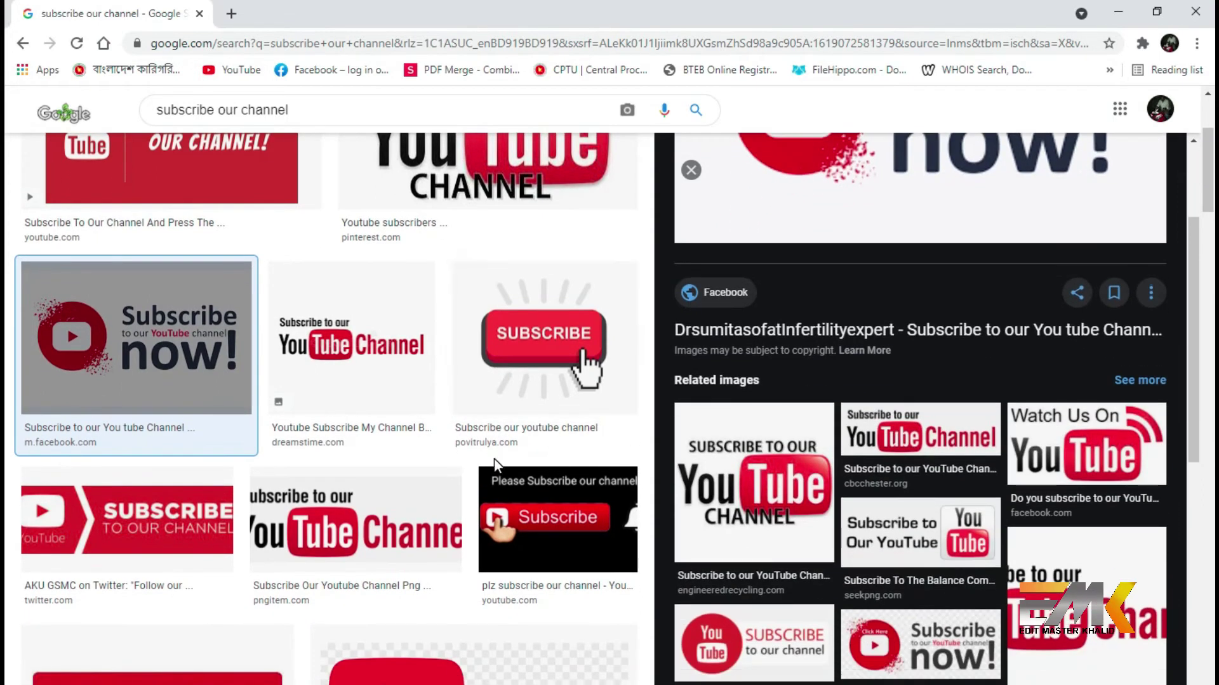
pyautogui.scroll(3, 502, 452)
pyautogui.click(1120, 13)
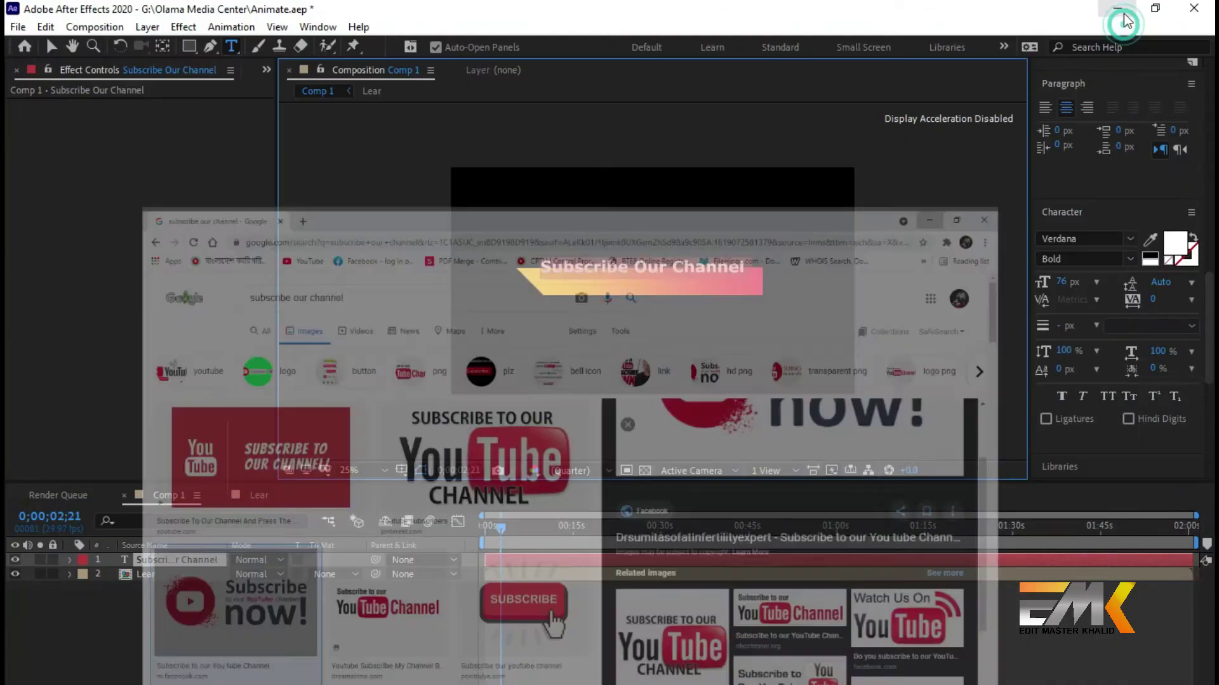
# - Finish editing the "Subscribe Our Channel" text and move it down so it sits centred inside the gradient bar
pyautogui.click(706, 273)
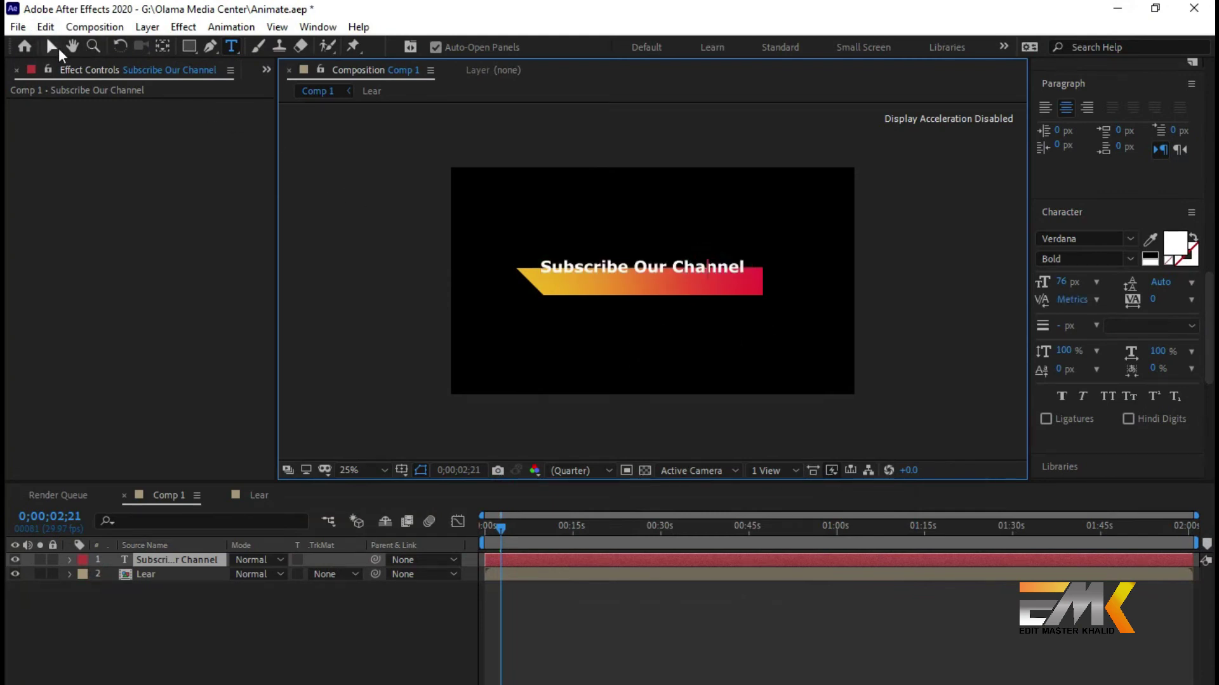
pyautogui.click(57, 47)
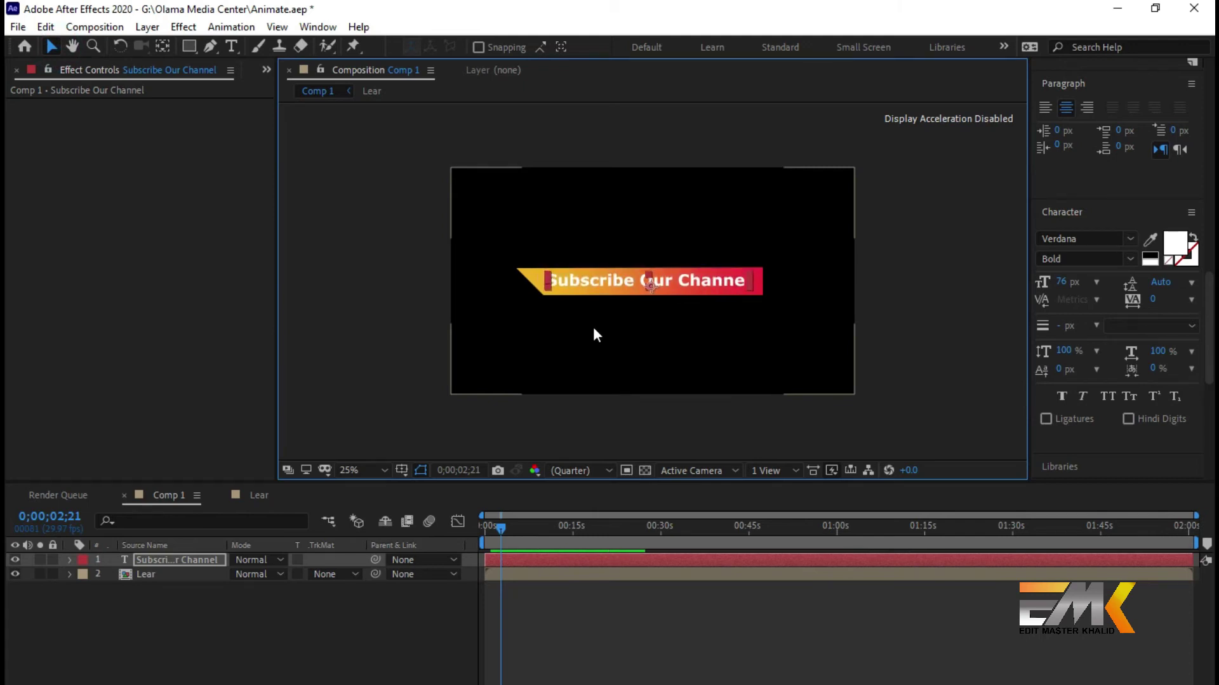
# - Move the Lear layer's anchor point from the centre to the gradient bar's lower-right corner with the Pan Behind tool
pyautogui.click(653, 321)
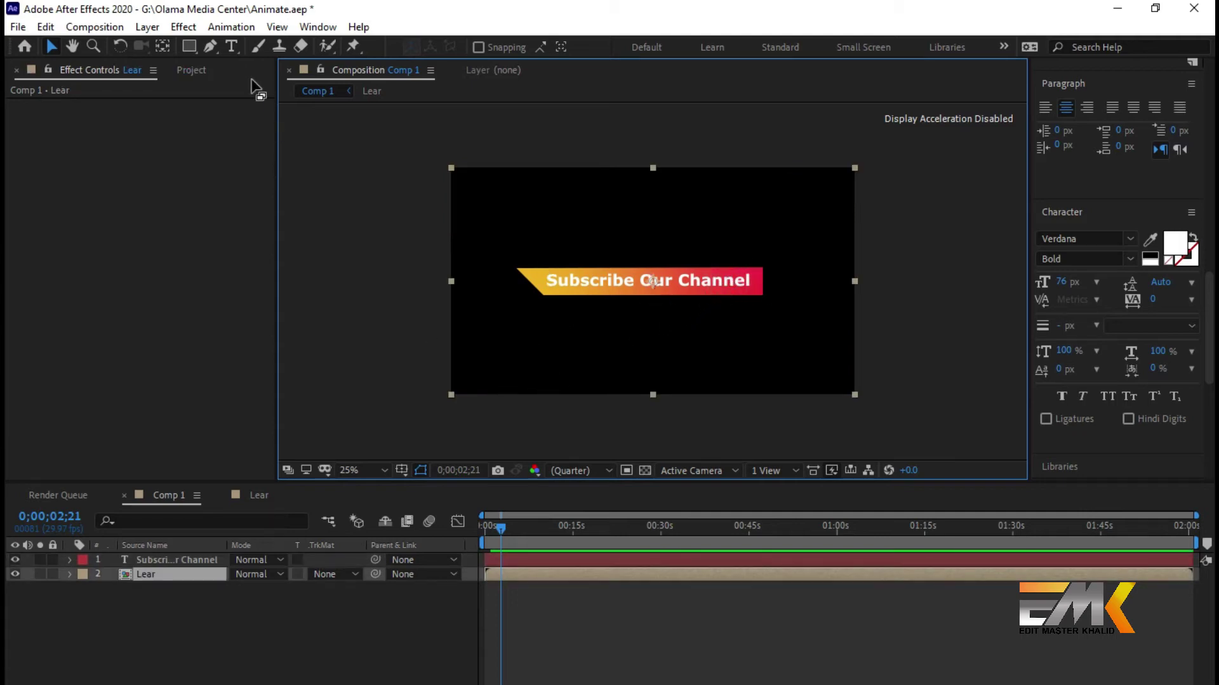
pyautogui.click(162, 46)
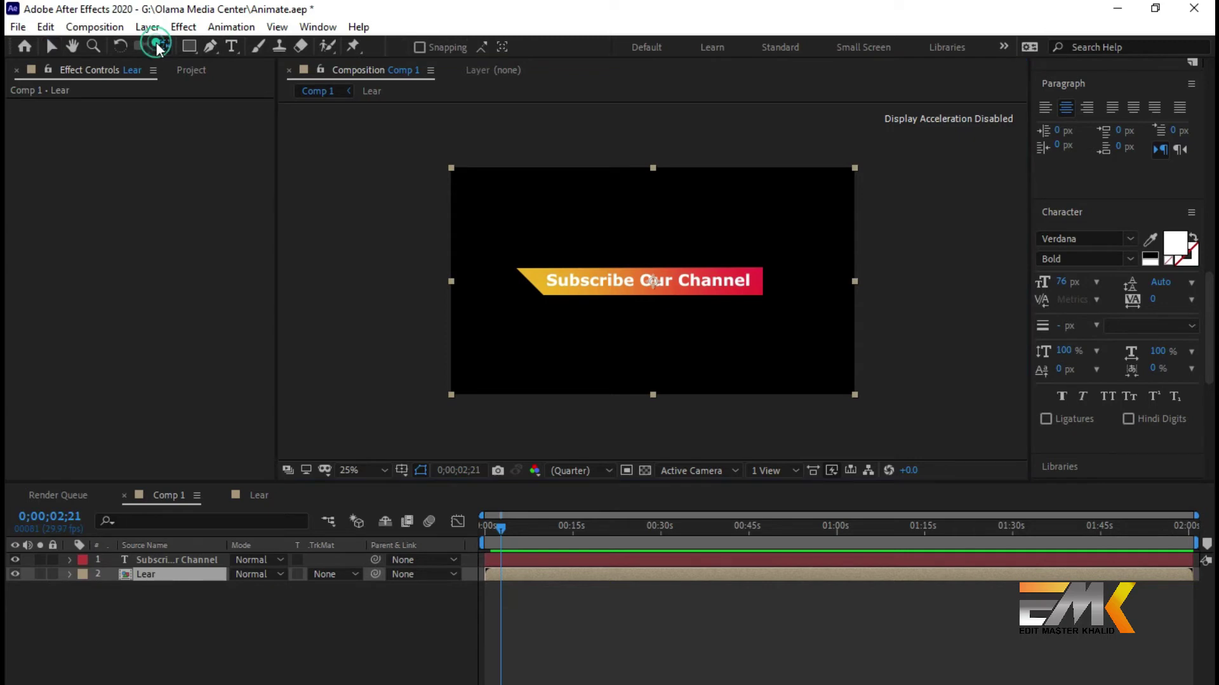
pyautogui.click(658, 291)
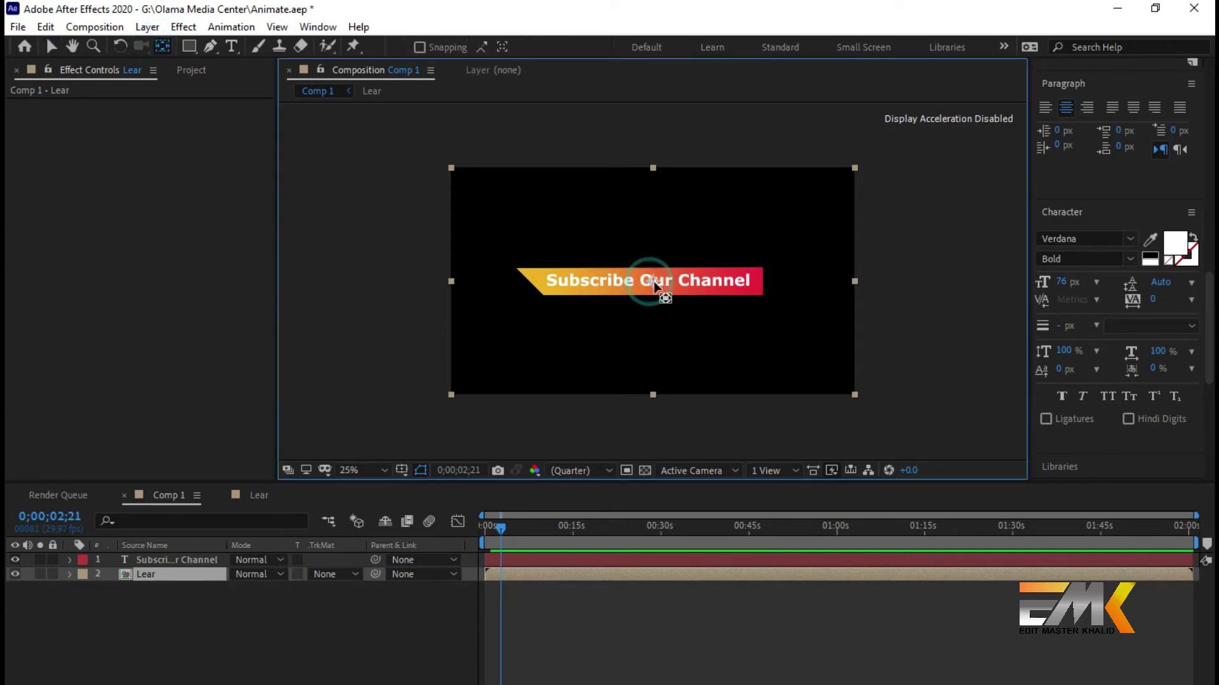
pyautogui.click(765, 294)
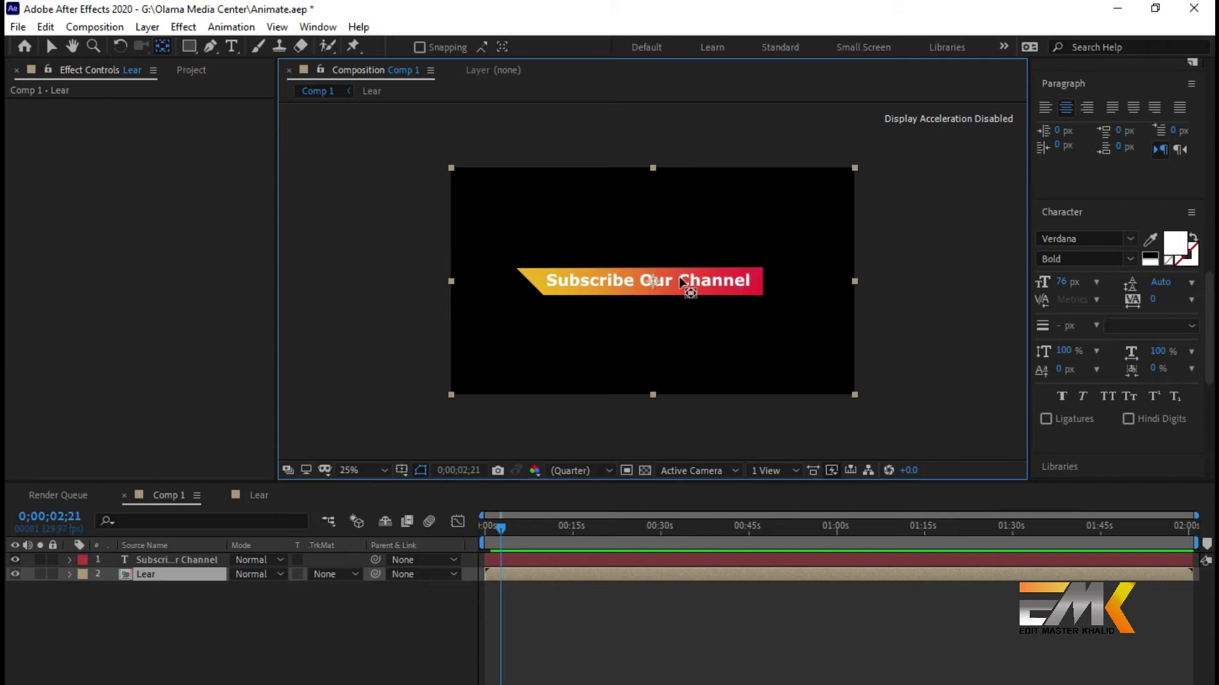
pyautogui.moveTo(653, 280); pyautogui.dragTo(762, 293)
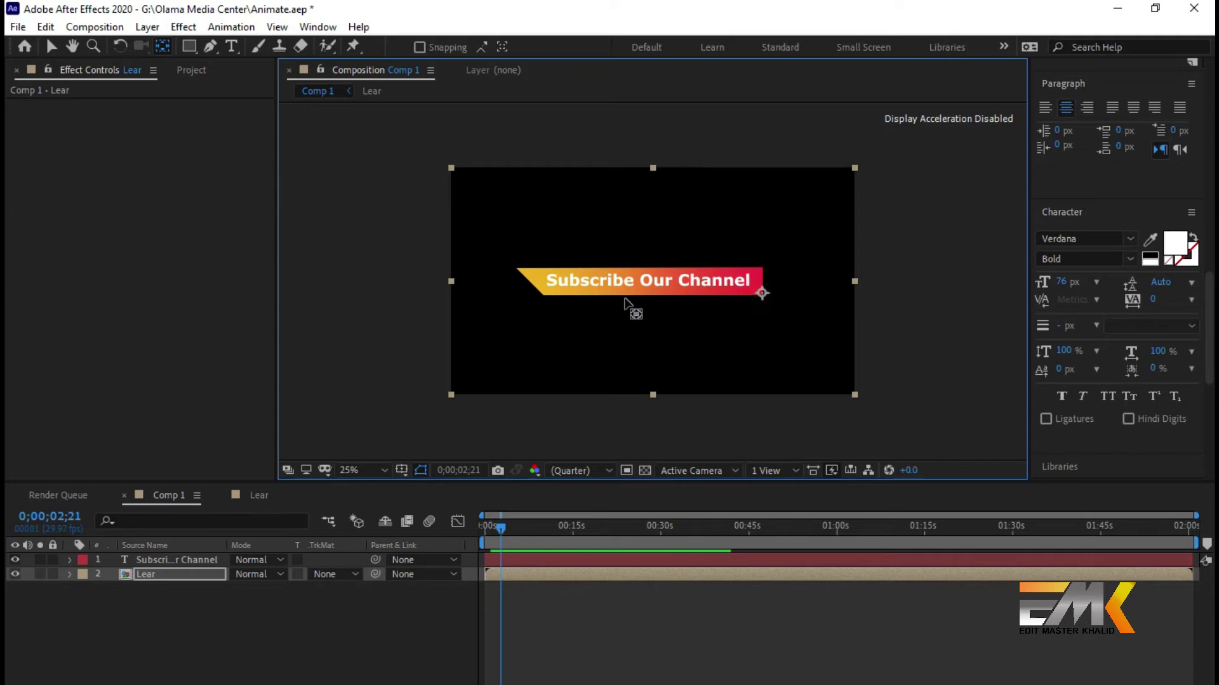
pyautogui.click(50, 47)
pyautogui.click(564, 171)
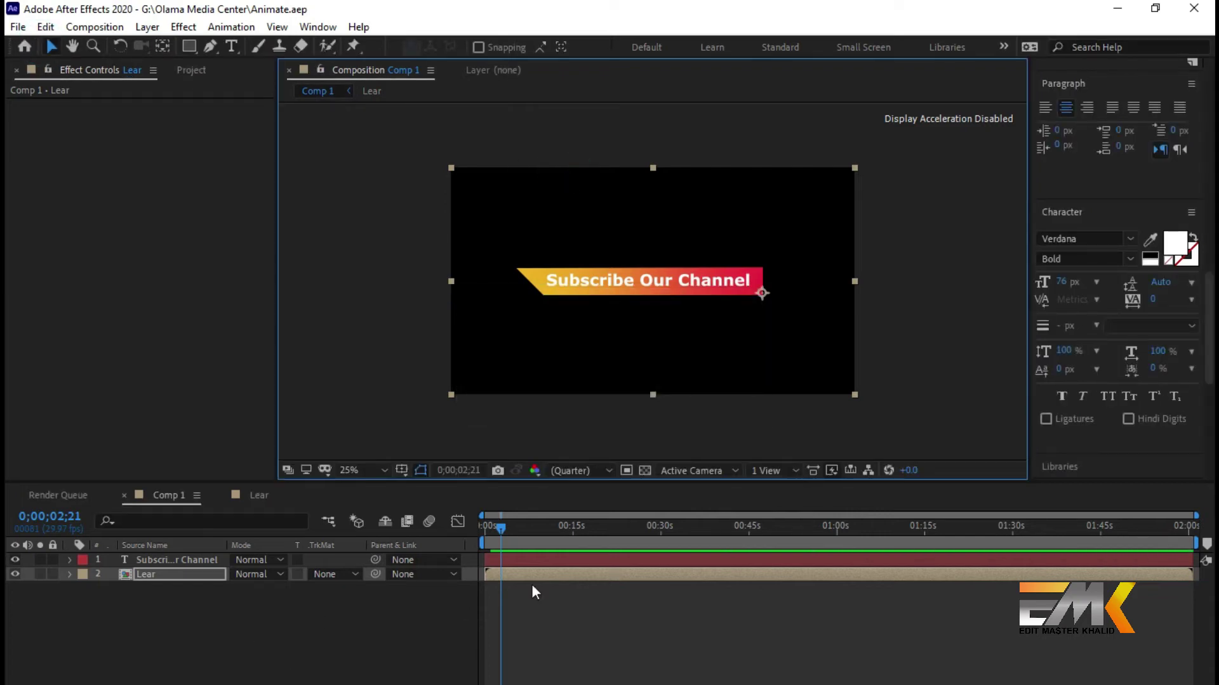
# - Play Comp 1 from its first frame and stop at 0;00;01;03, with the timeline scaled to about ten seconds
pyautogui.moveTo(507, 523); pyautogui.dragTo(494, 523)
pyautogui.click(431, 607)
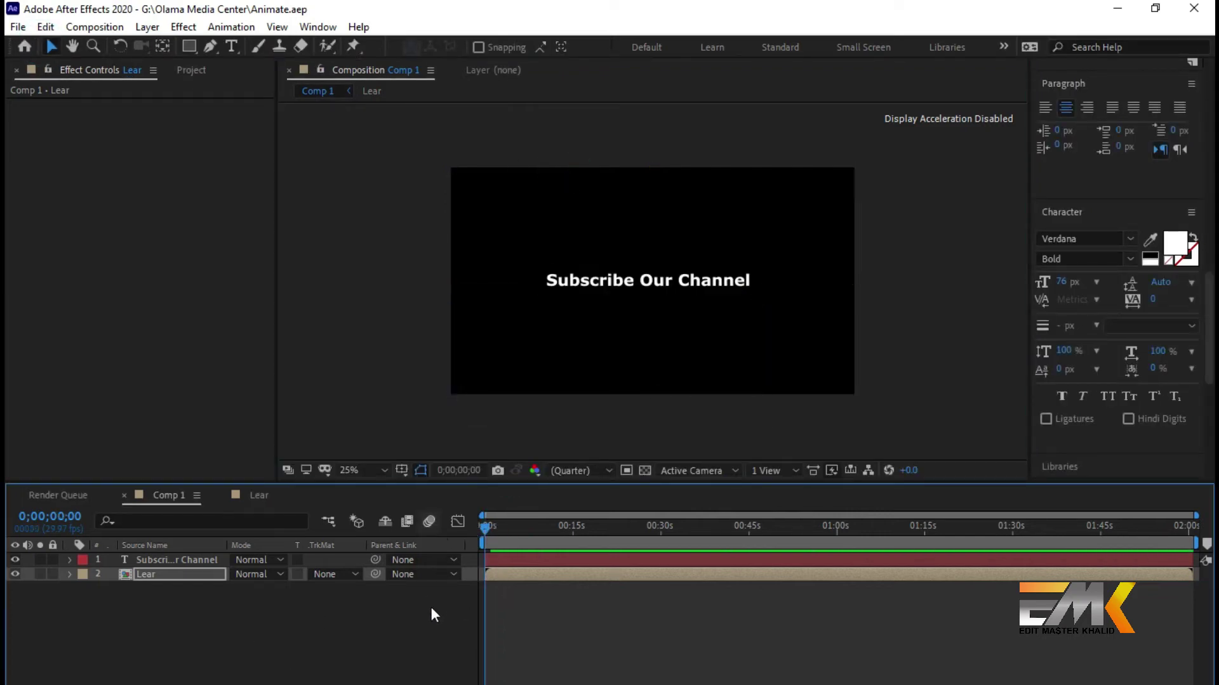
pyautogui.press('space')
pyautogui.press('v')
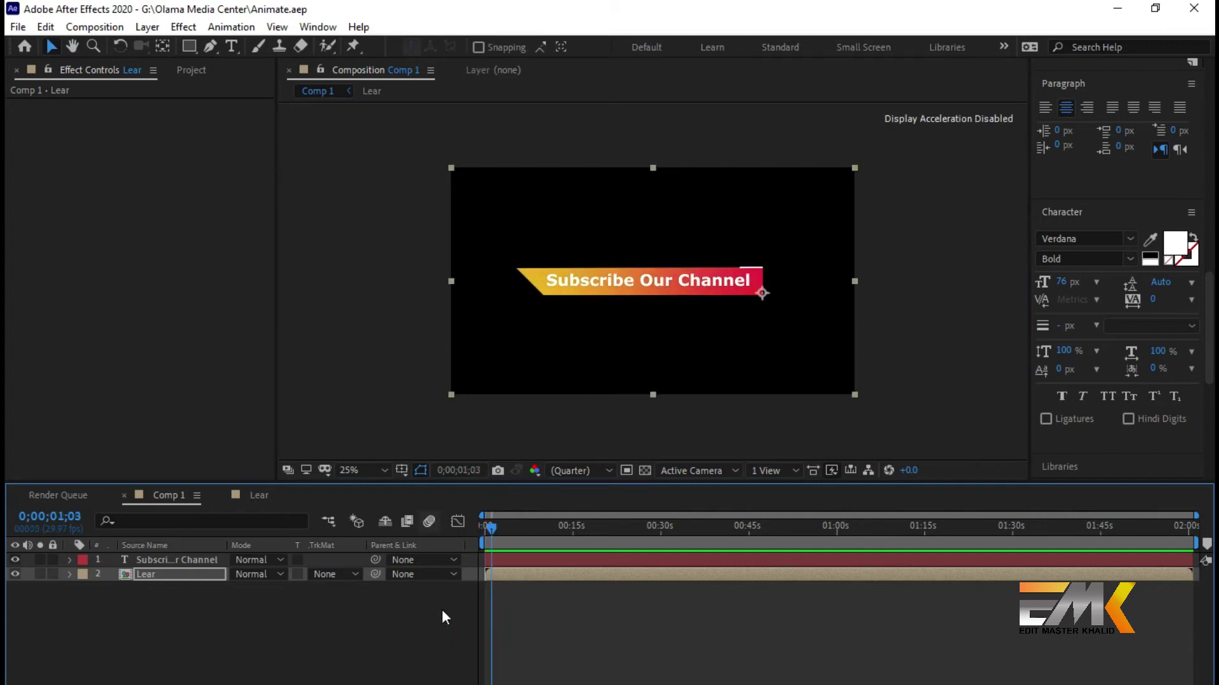
pyautogui.moveTo(1196, 515); pyautogui.dragTo(547, 508)
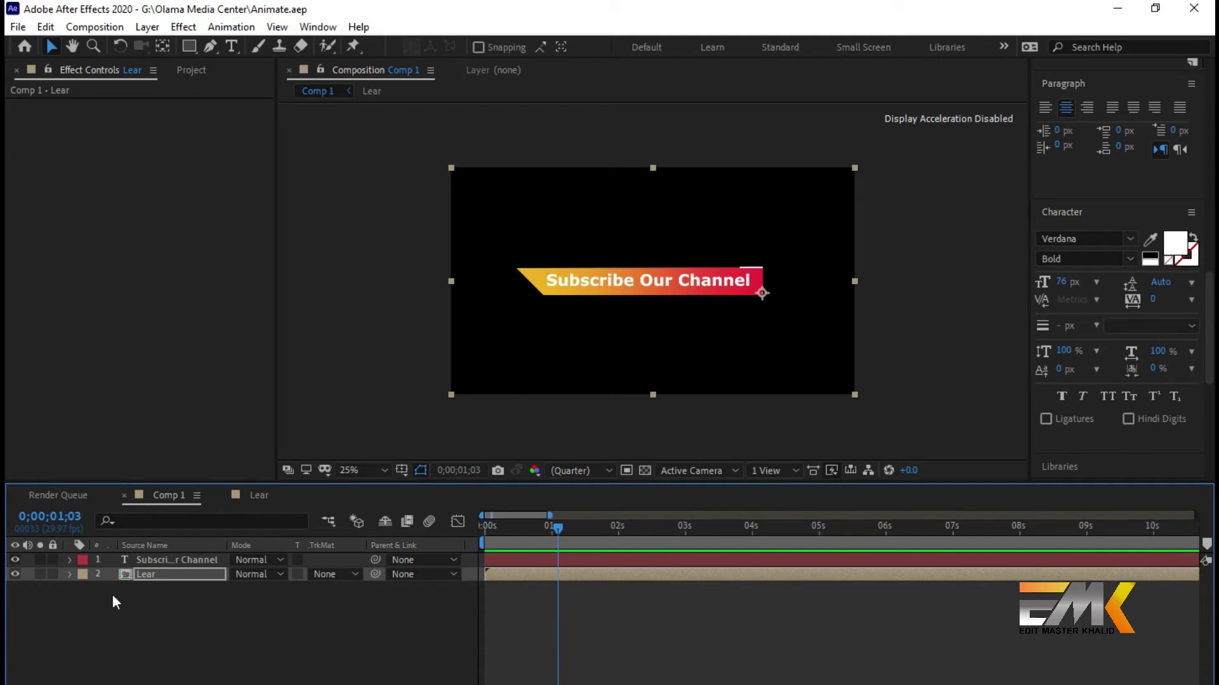
# - Select the Subscribe Our Channel layer and expand its Text properties
pyautogui.click(173, 558)
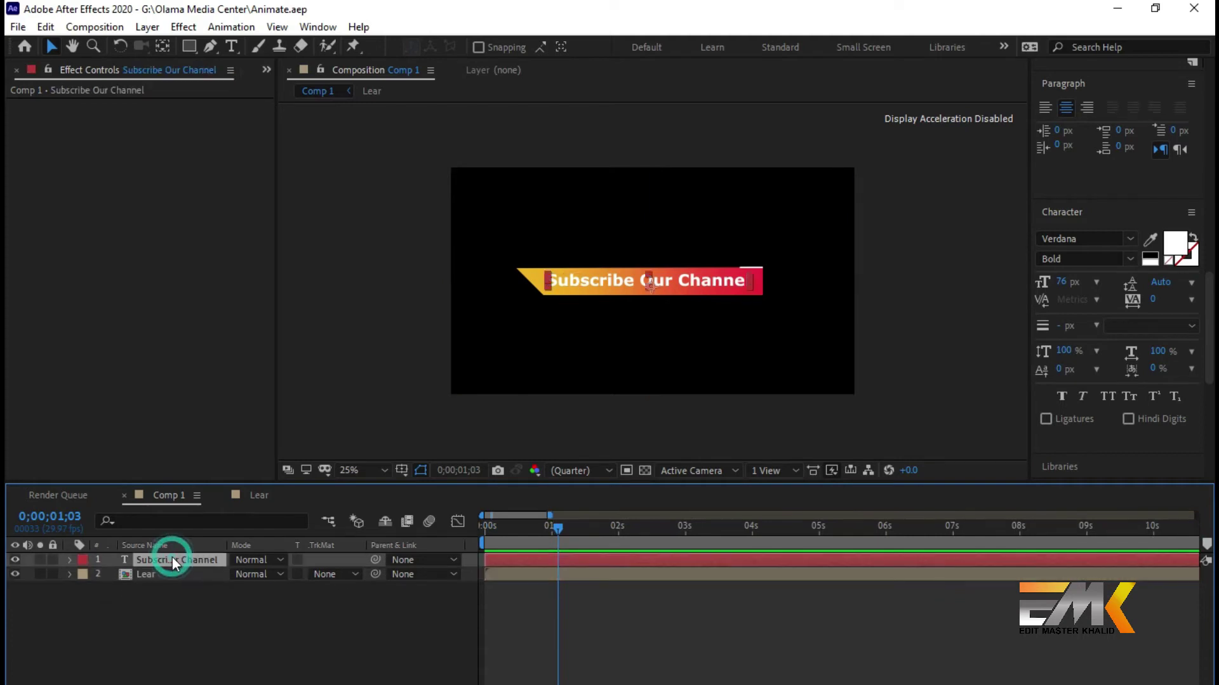
pyautogui.click(70, 560)
pyautogui.click(84, 575)
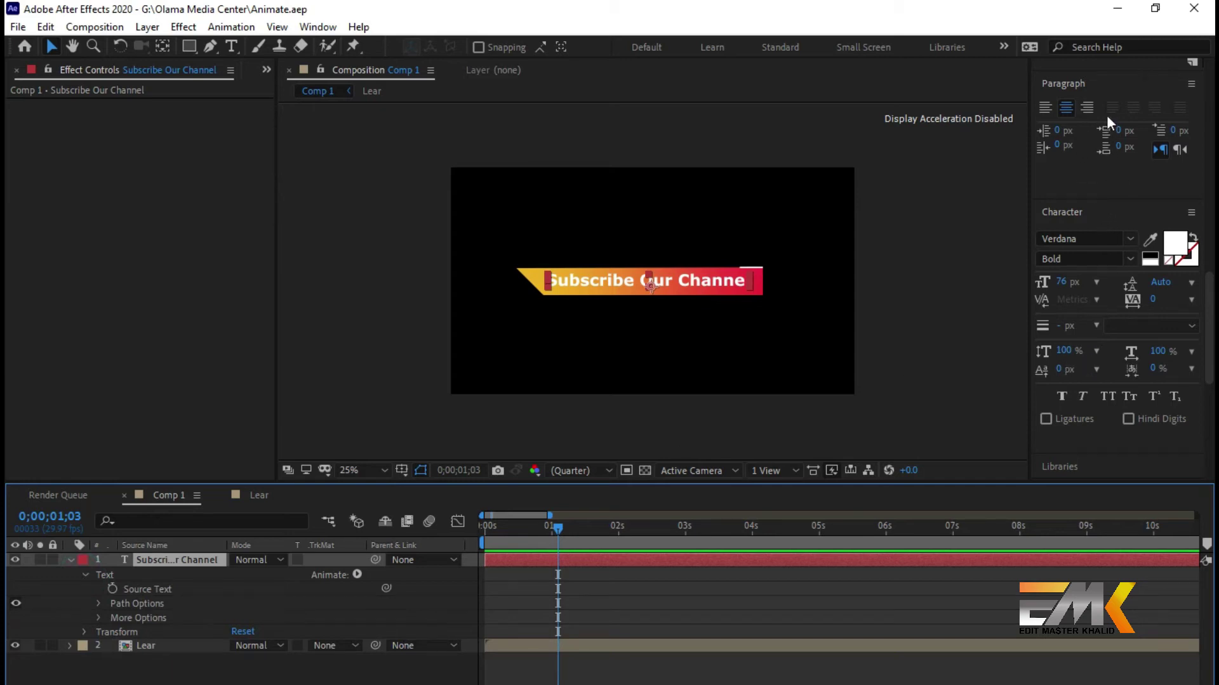
# - Search the effects and presets for "typ" and apply the Typewriter preset to the Subscribe Our Channel layer at 0;00;01;03
pyautogui.scroll(5, 1109, 216)
pyautogui.scroll(5, 1117, 230)
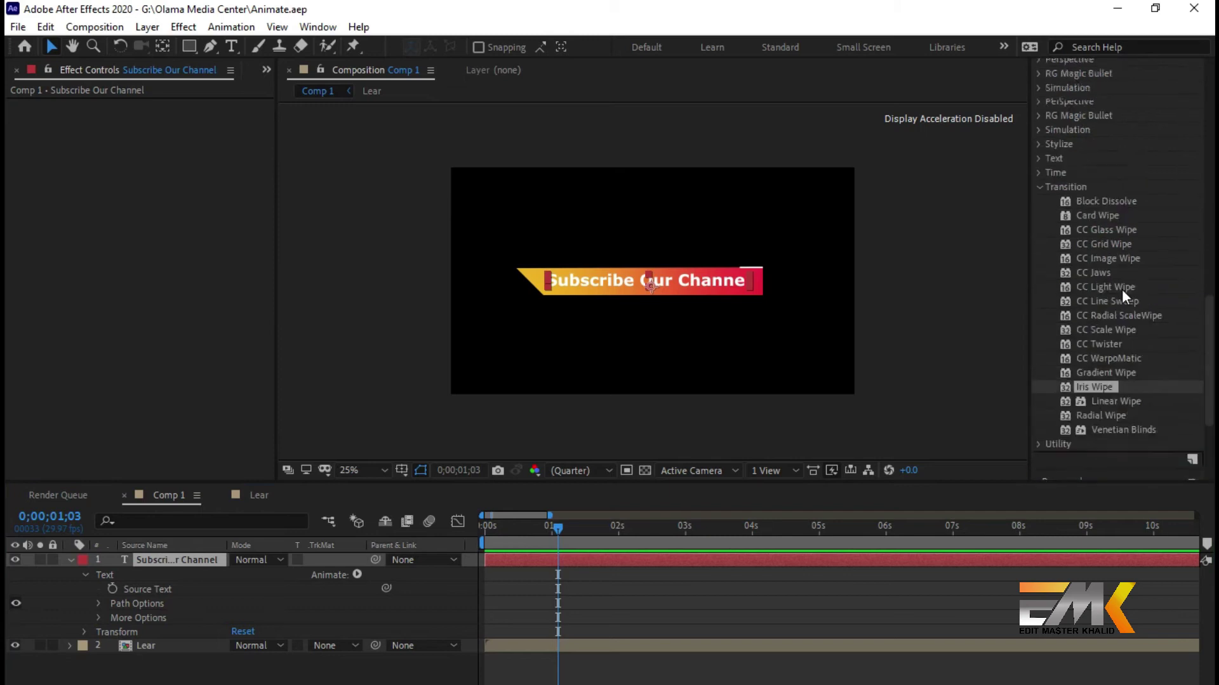
pyautogui.scroll(10, 1111, 280)
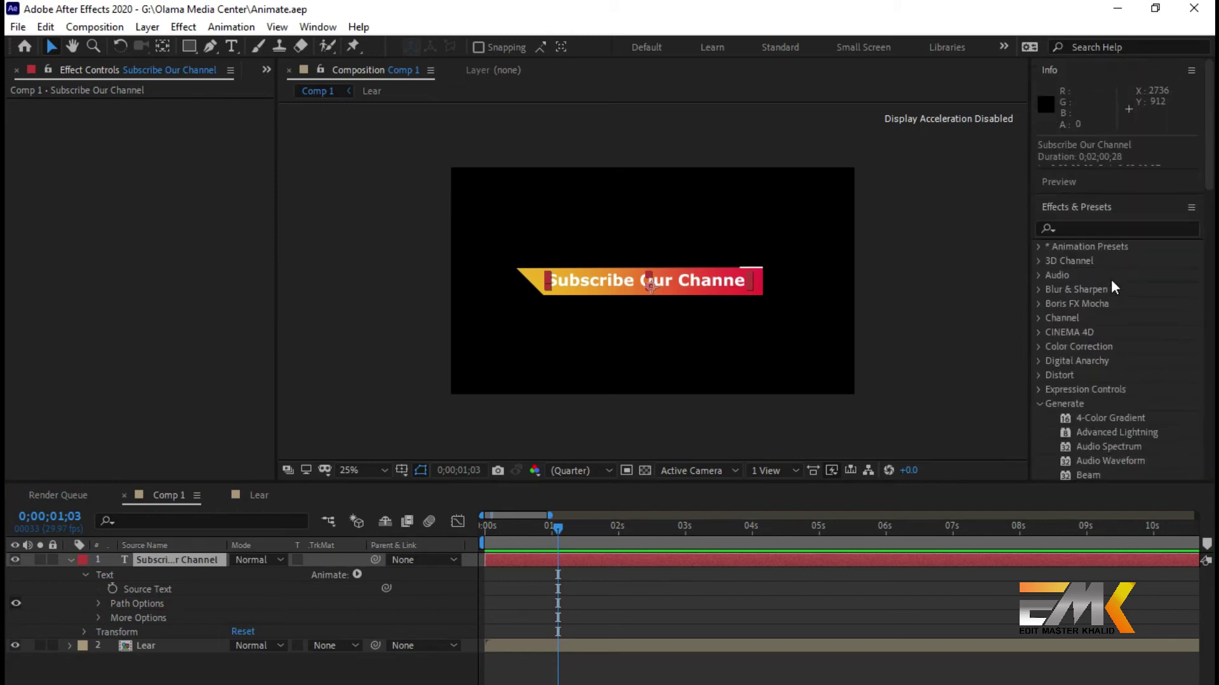
pyautogui.click(1103, 226)
pyautogui.write('t')
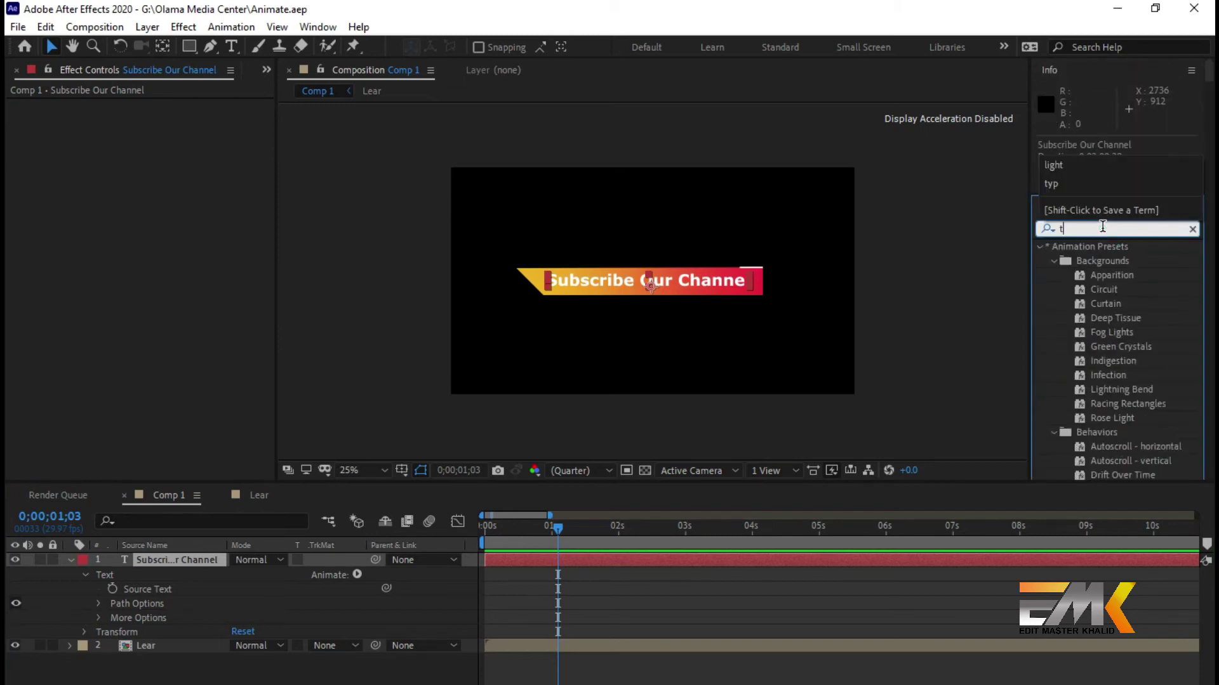
pyautogui.write('up')
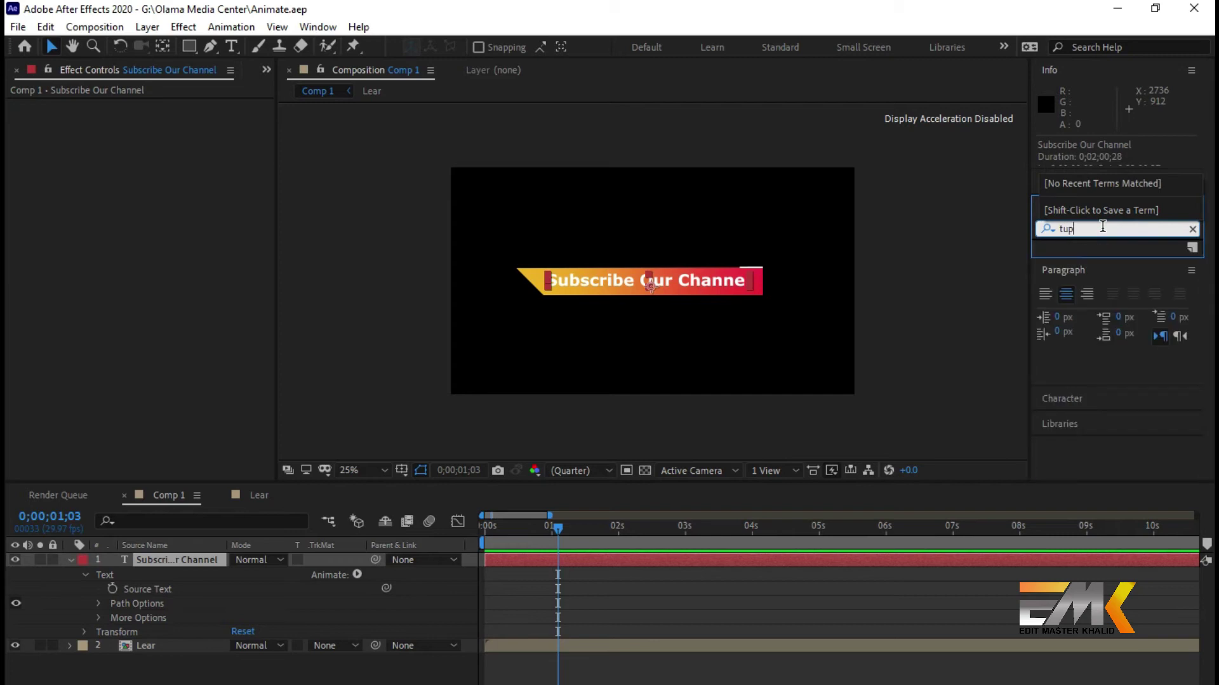
pyautogui.press('BackSpace')
pyautogui.press('BackSpace')
pyautogui.write('y')
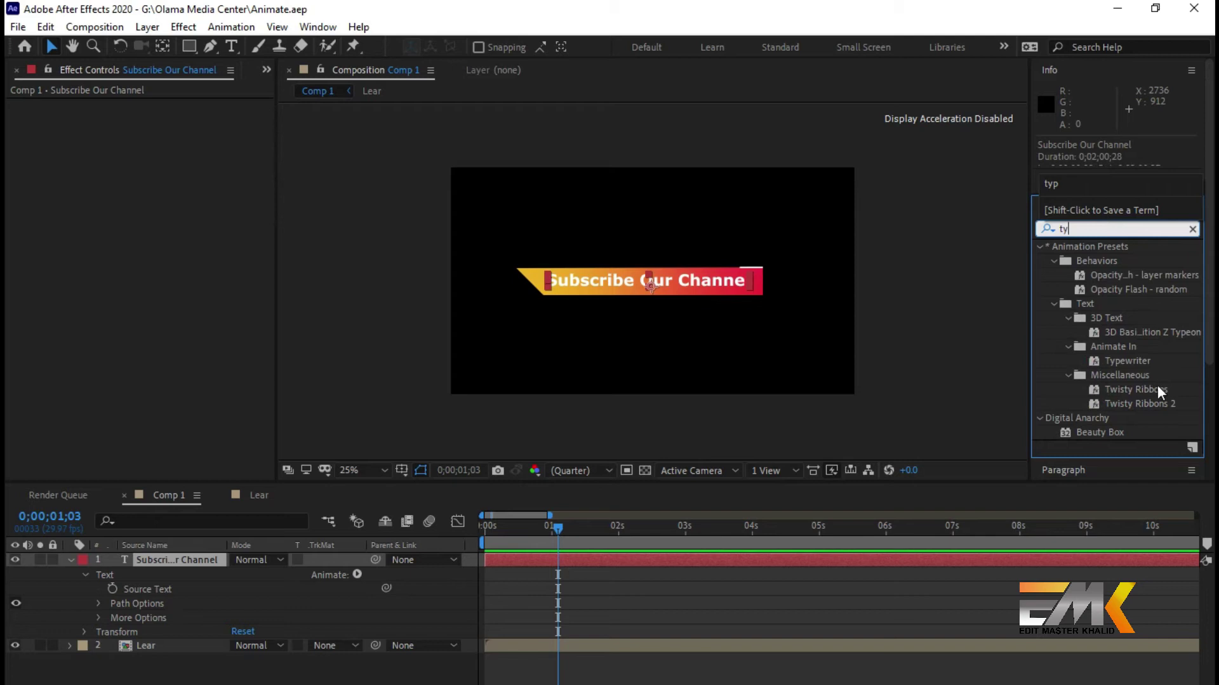
pyautogui.write('p')
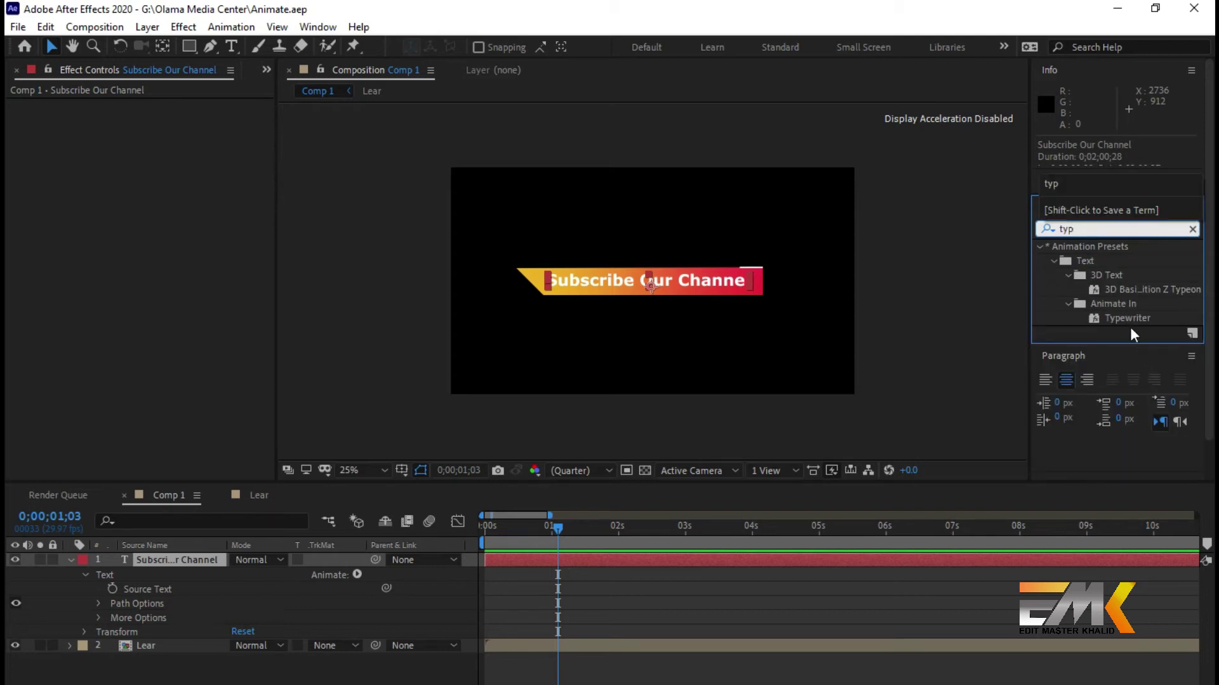
pyautogui.click(1129, 321)
pyautogui.moveTo(1125, 320); pyautogui.dragTo(184, 560)
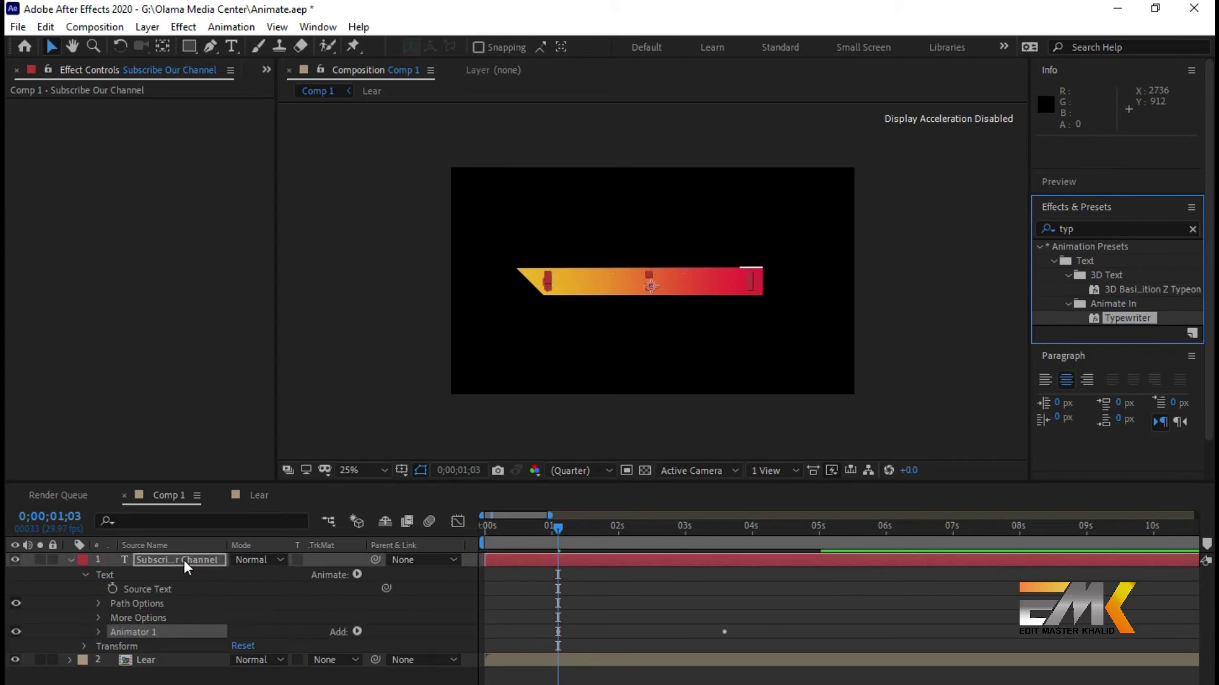
# - Scrub through the typewriter animation and play Comp 1 from the start to check its timing
pyautogui.moveTo(556, 528); pyautogui.dragTo(754, 538)
pyautogui.click(381, 356)
pyautogui.moveTo(749, 533); pyautogui.dragTo(463, 527)
pyautogui.press('space')
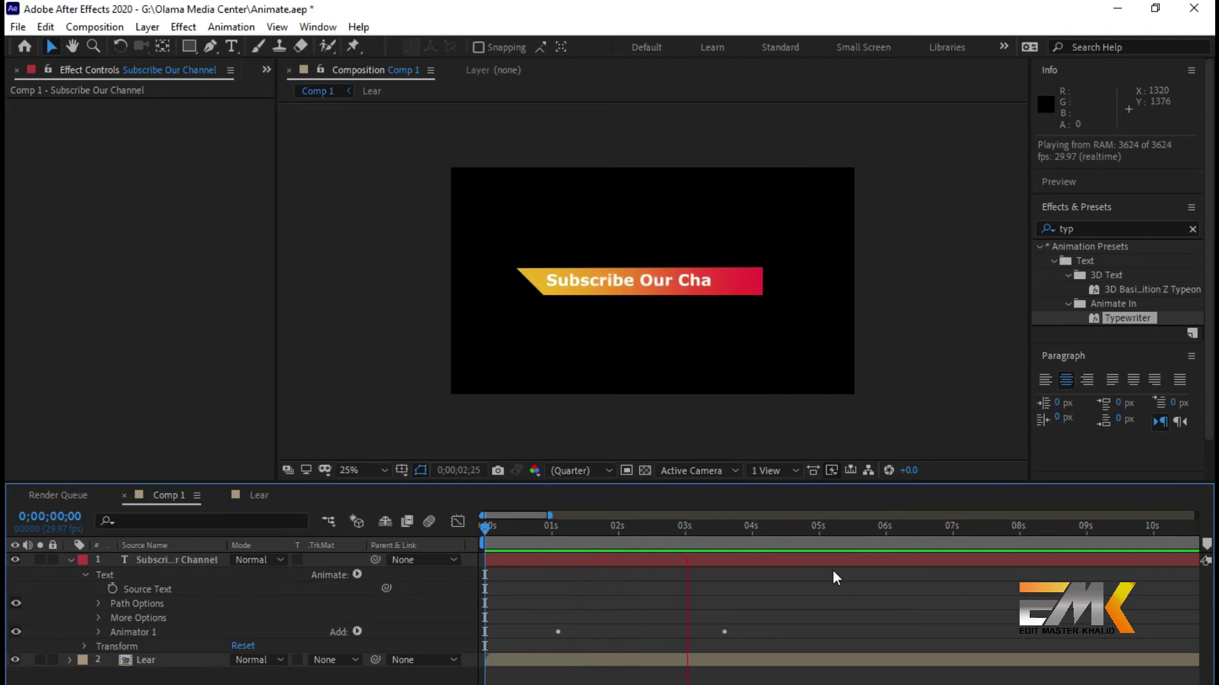
pyautogui.press('space')
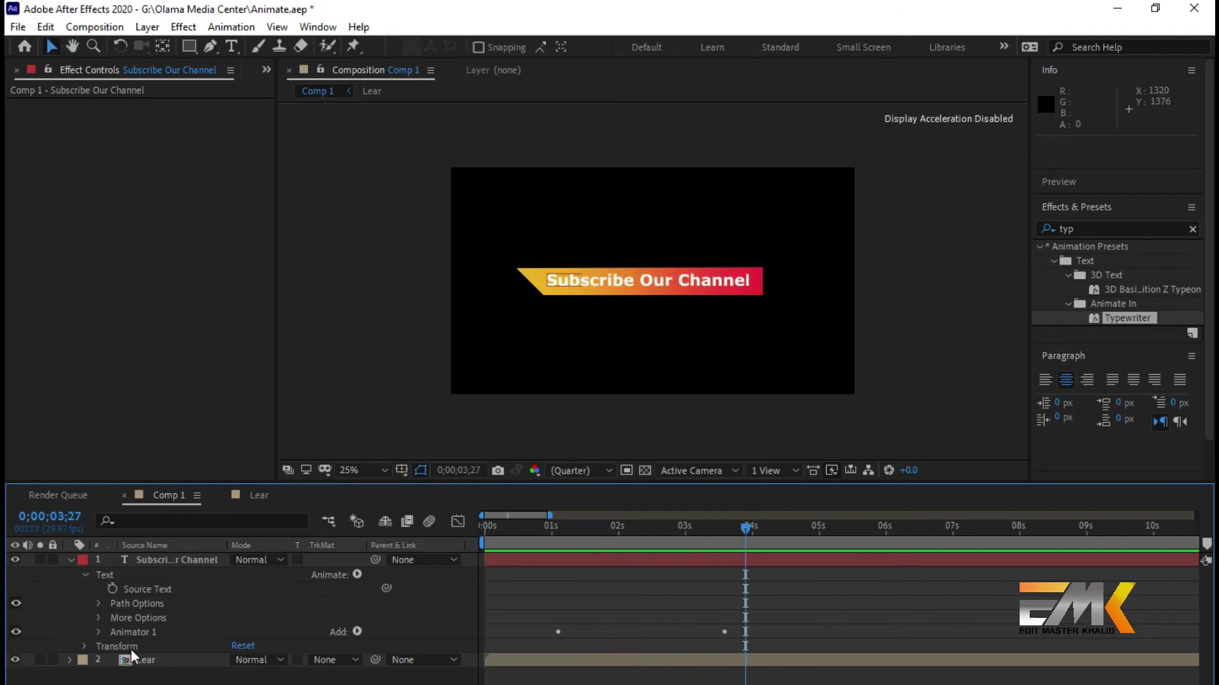
# - Speed up the typing by moving Range Selector 1's last Start keyframe to just after 2 seconds, and replay the comp
pyautogui.click(99, 632)
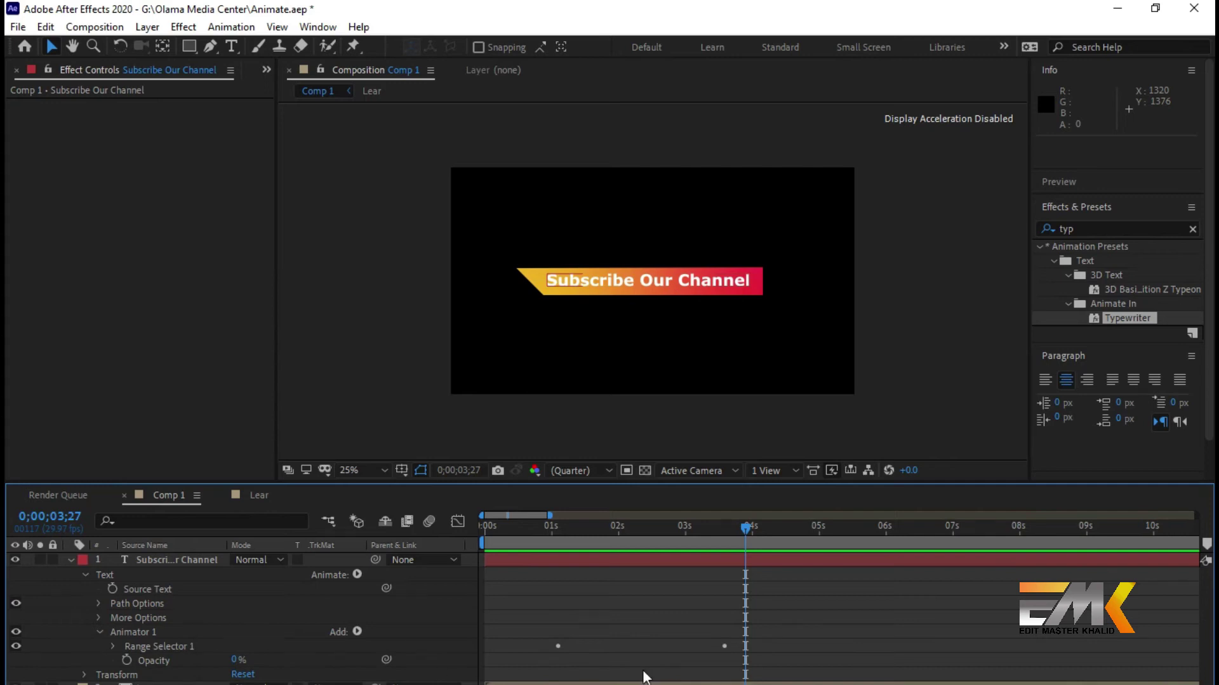
pyautogui.click(113, 646)
pyautogui.moveTo(732, 665); pyautogui.dragTo(637, 657)
pyautogui.moveTo(580, 523); pyautogui.dragTo(401, 526)
pyautogui.press('space')
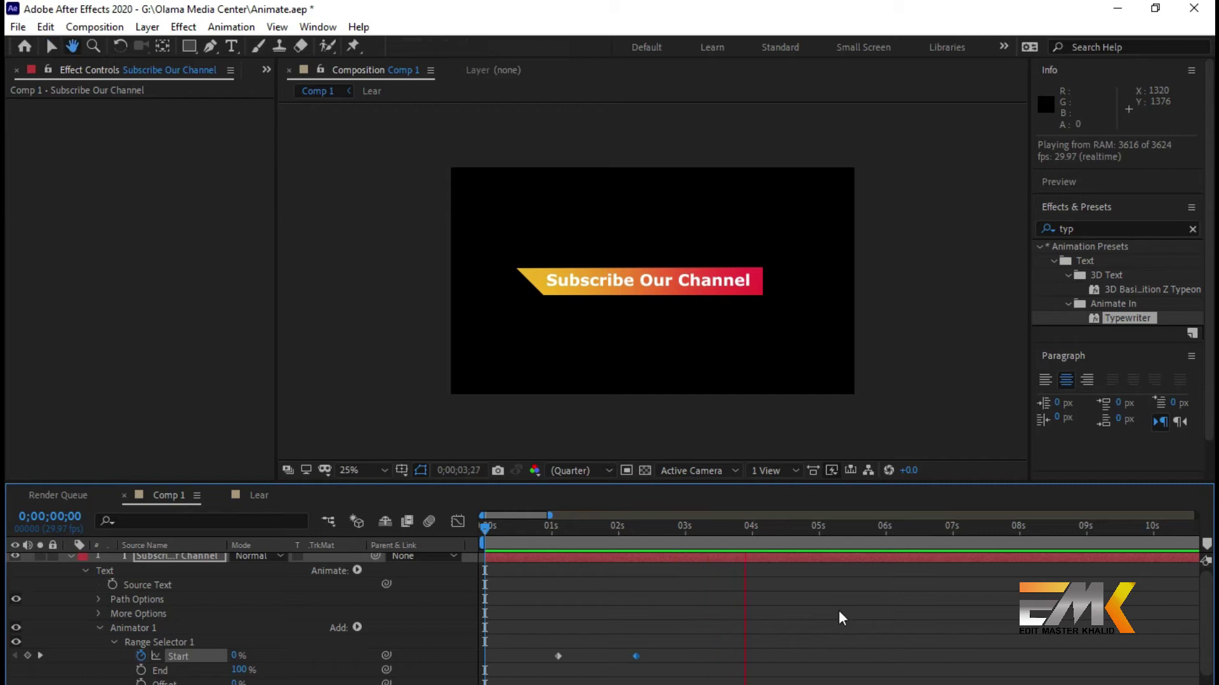
pyautogui.press('space')
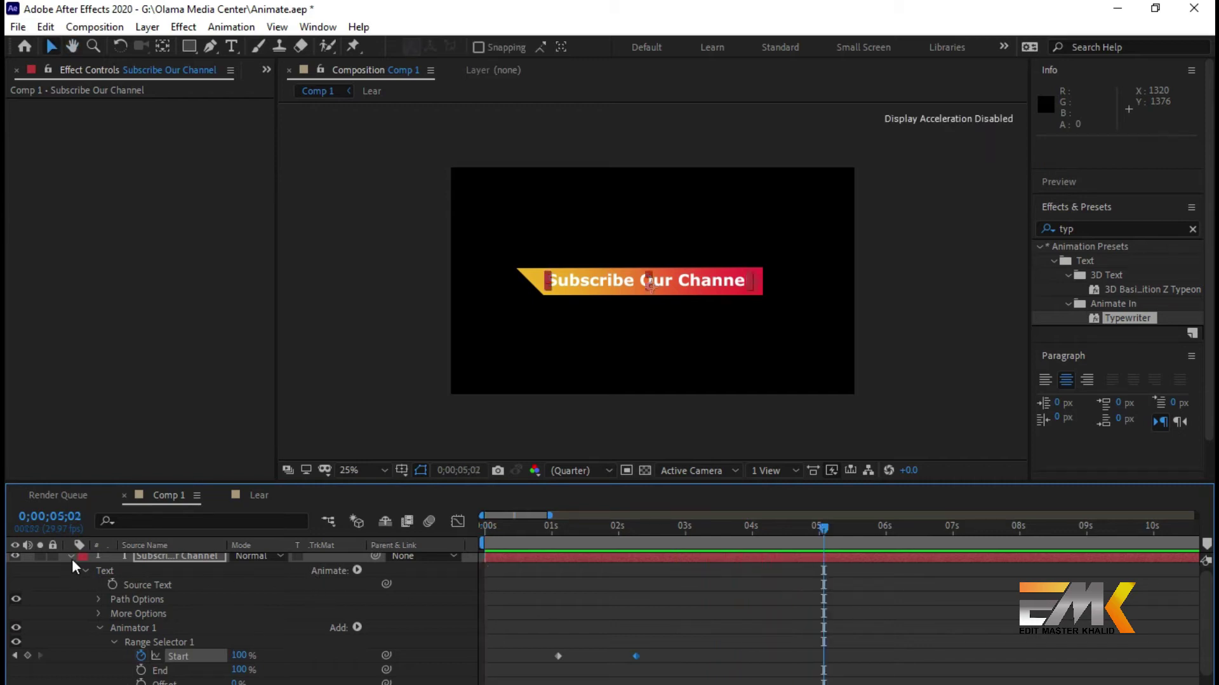
# - Collapse the text layer's properties and preview the whole title animation from the start with a wider timeline range
pyautogui.click(71, 558)
pyautogui.click(373, 665)
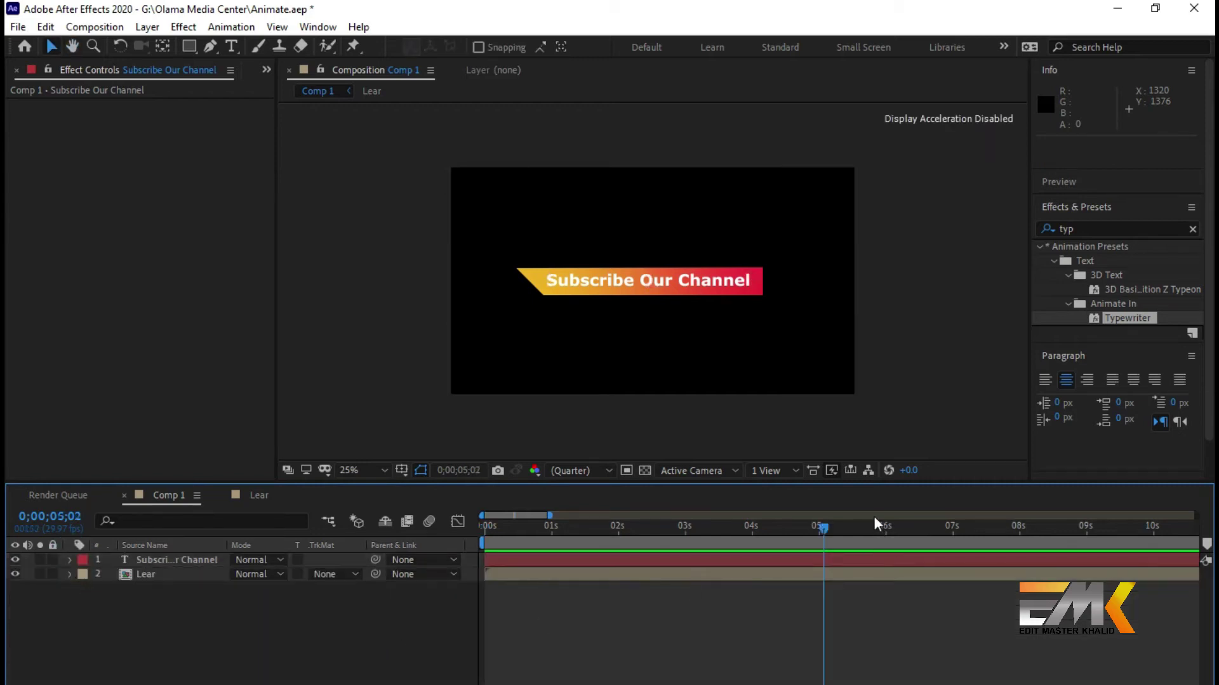
pyautogui.moveTo(825, 531); pyautogui.dragTo(383, 532)
pyautogui.moveTo(551, 516); pyautogui.dragTo(934, 516)
pyautogui.press('space')
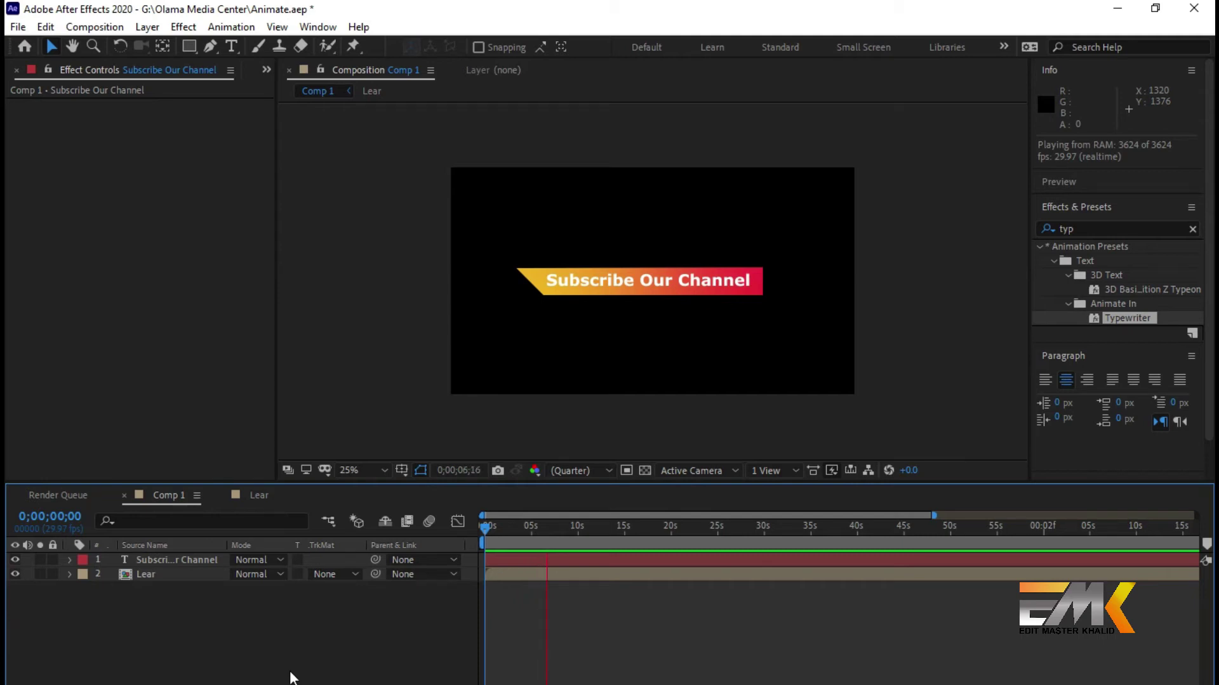
pyautogui.press('space')
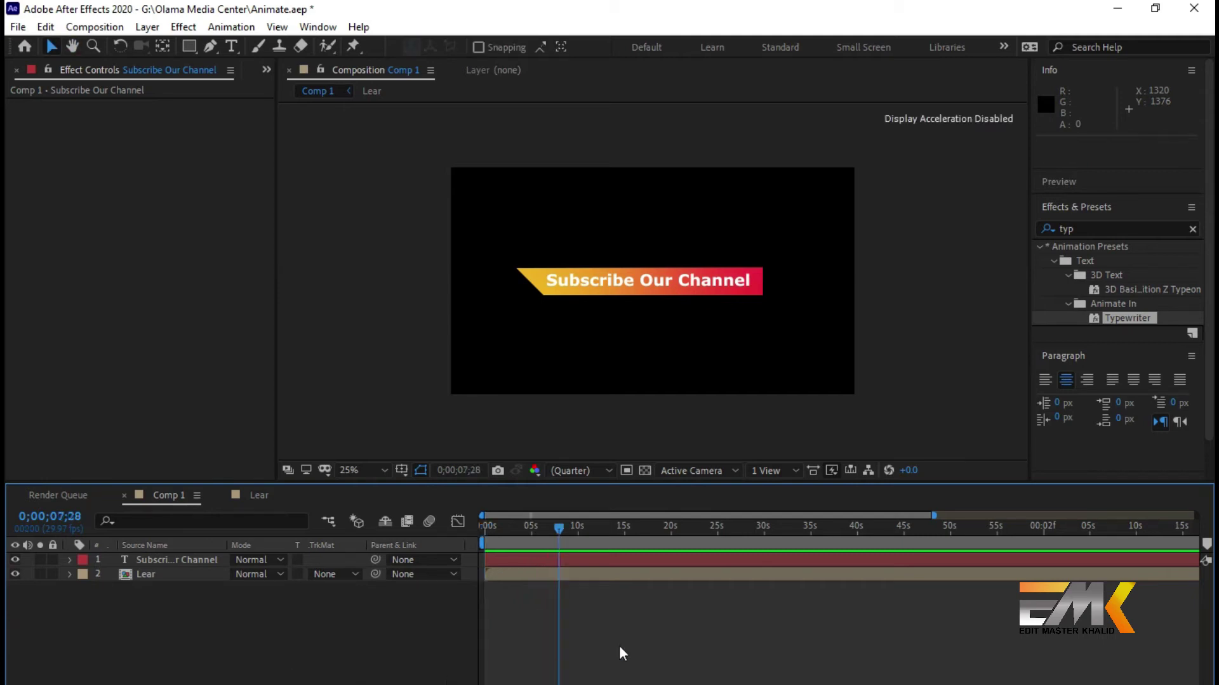
# - Pre-compose the Subscribe Our Channel and Lear layers together into a new composition named "Animate"
pyautogui.moveTo(253, 619); pyautogui.dragTo(186, 562)
pyautogui.rightClick(186, 563)
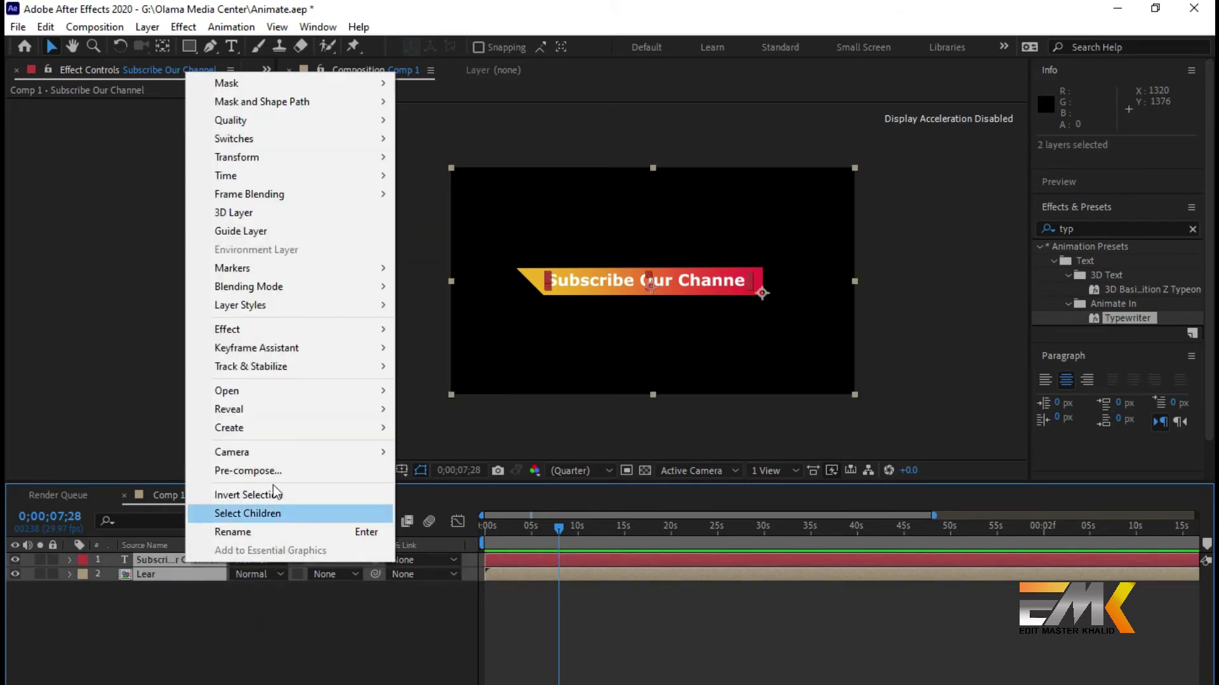
pyautogui.click(302, 471)
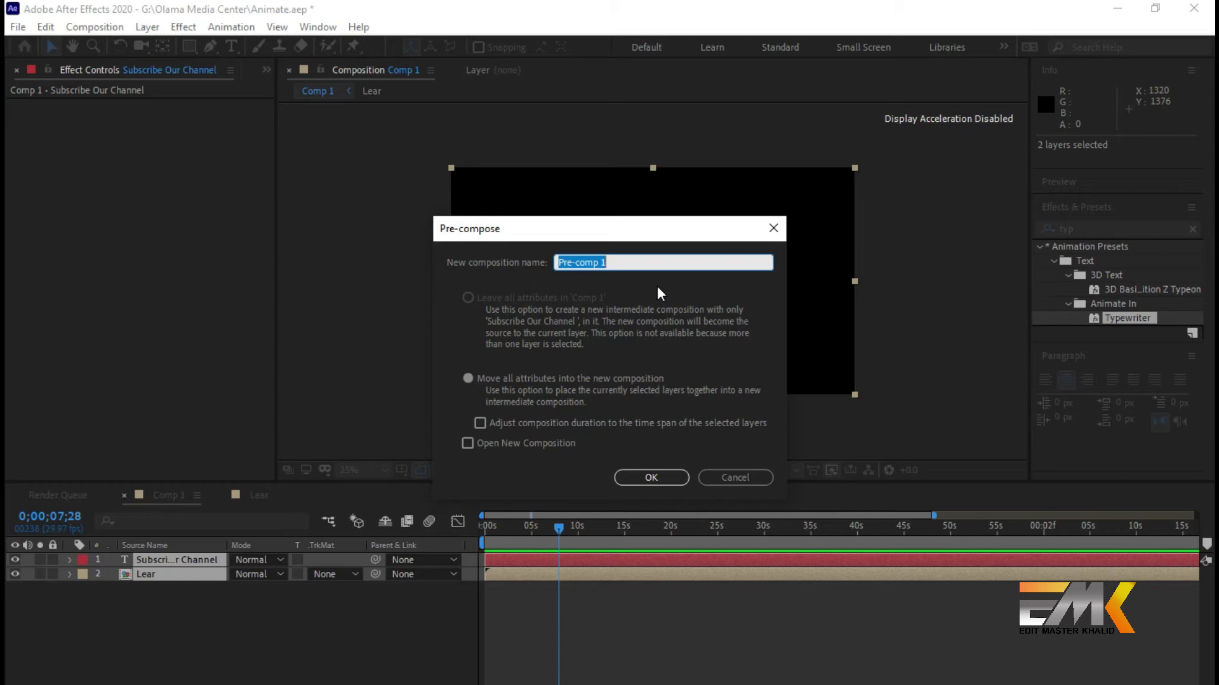
pyautogui.write('Animate')
pyautogui.press('Return')
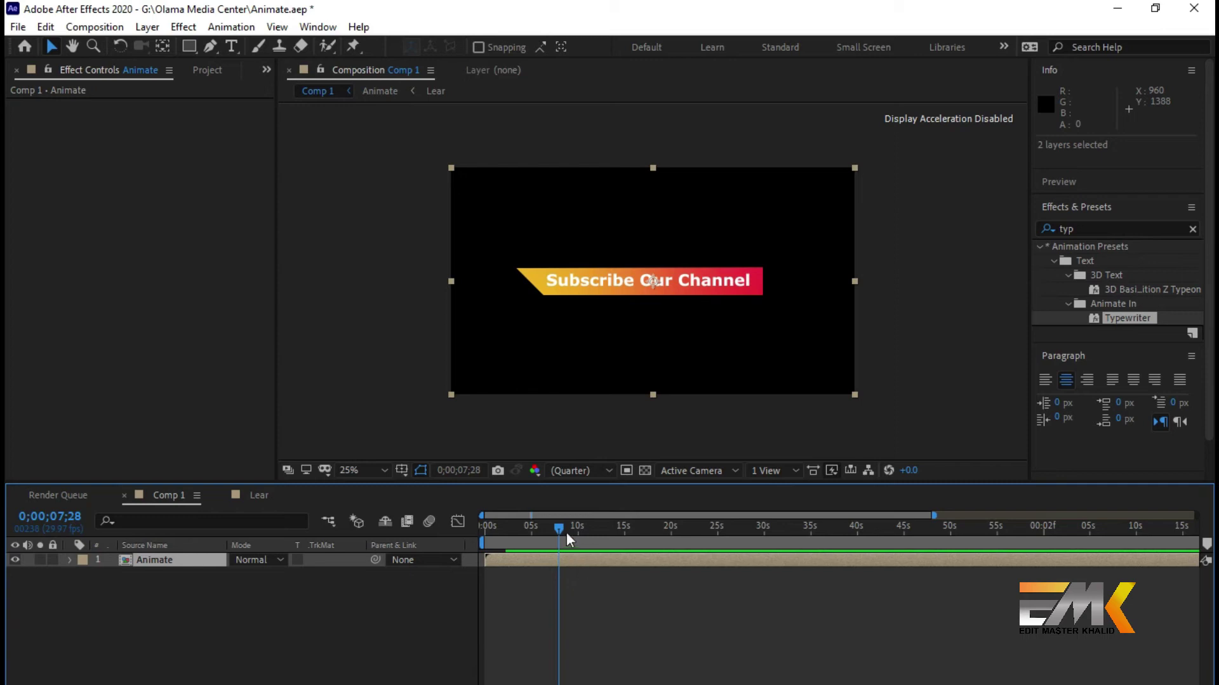
# - End the work area at 0;00;10;05 and trim Comp 1 to the work area
pyautogui.moveTo(560, 524); pyautogui.dragTo(579, 524)
pyautogui.moveTo(935, 516); pyautogui.dragTo(551, 563)
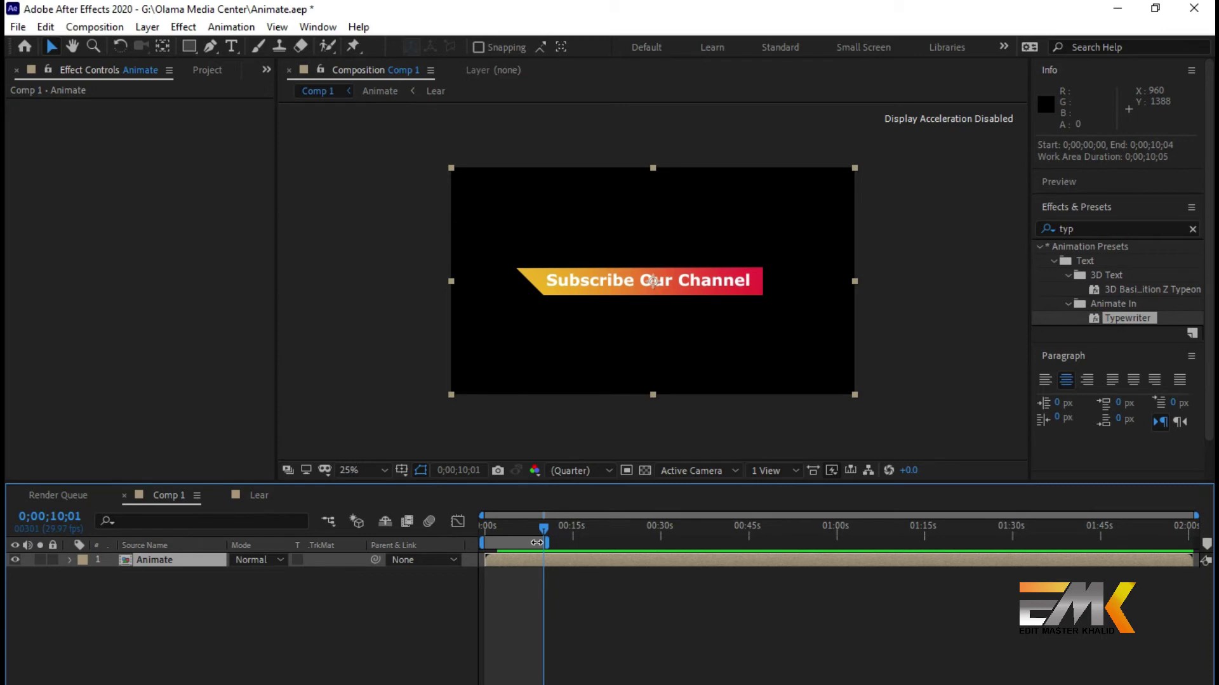
pyautogui.rightClick(541, 547)
pyautogui.click(629, 597)
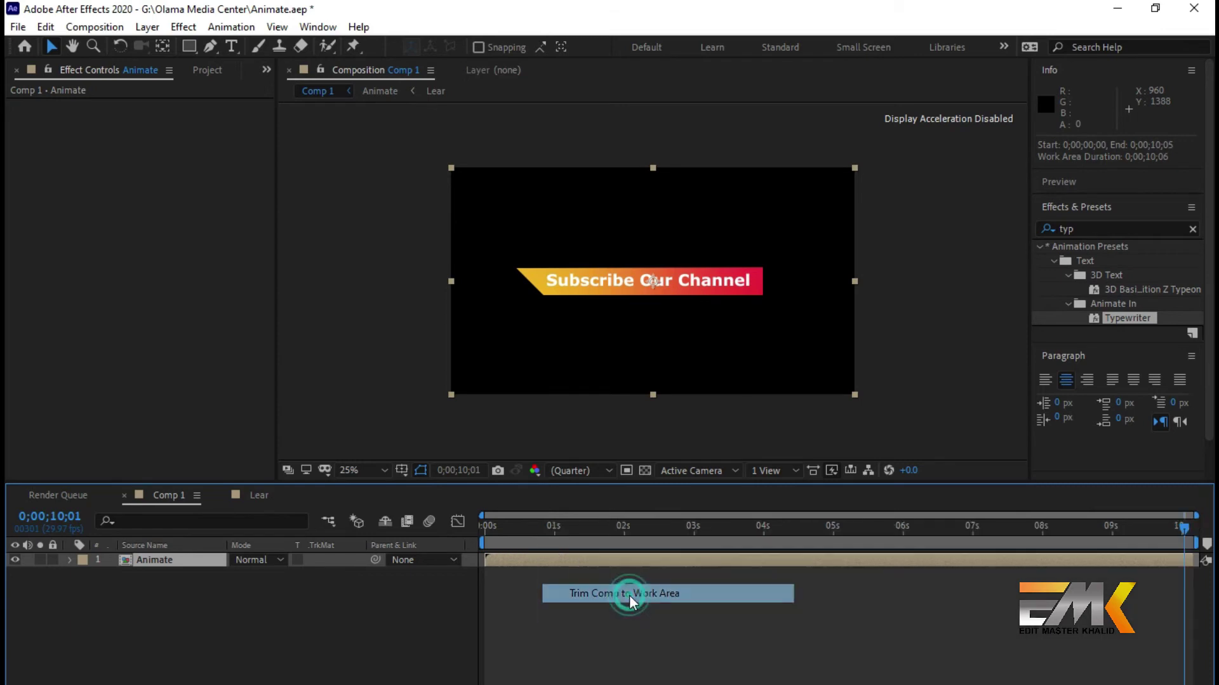
# - Shorten the work area's end to 0;00;10;01 and trim Comp 1 to it again
pyautogui.moveTo(1184, 527)
pyautogui.mouseDown()
pyautogui.moveTo(1207, 536)
pyautogui.moveTo(1125, 546)
pyautogui.moveTo(1188, 543)
pyautogui.mouseUp()
pyautogui.rightClick(1182, 544)
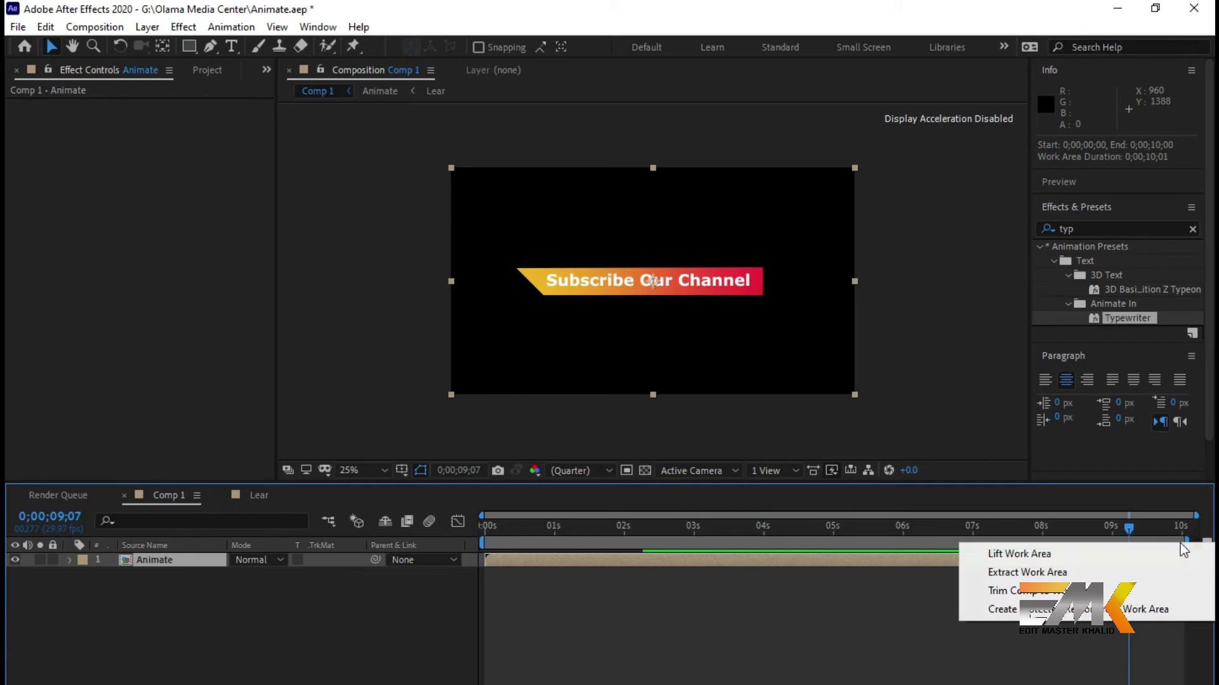
pyautogui.click(1147, 588)
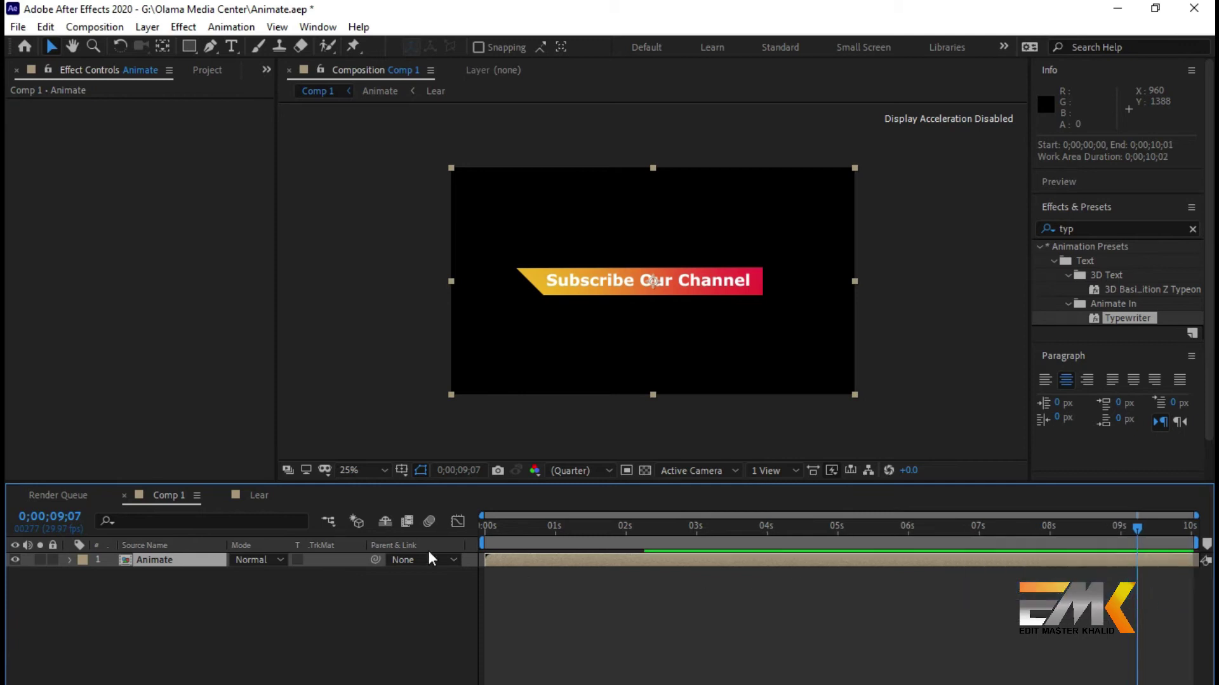
# - Open the Lear composition and shorten its work area to end at 0;00;10;04, checking it against Comp 1
pyautogui.click(271, 493)
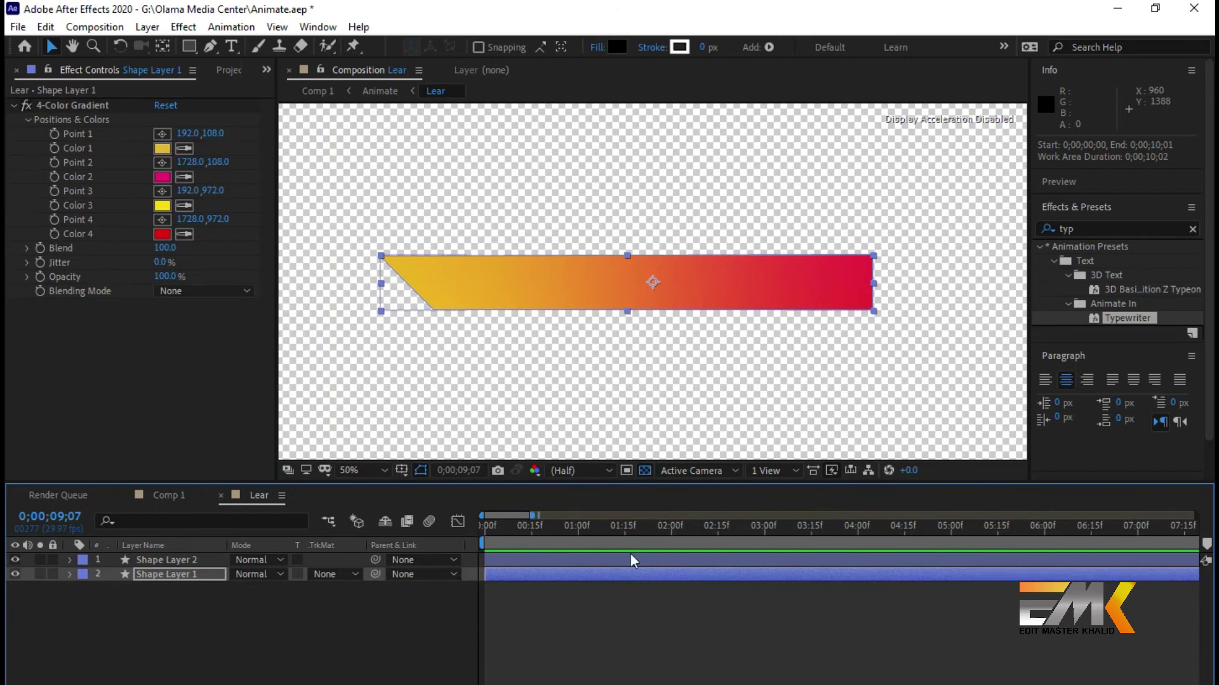
pyautogui.moveTo(539, 526); pyautogui.dragTo(567, 532)
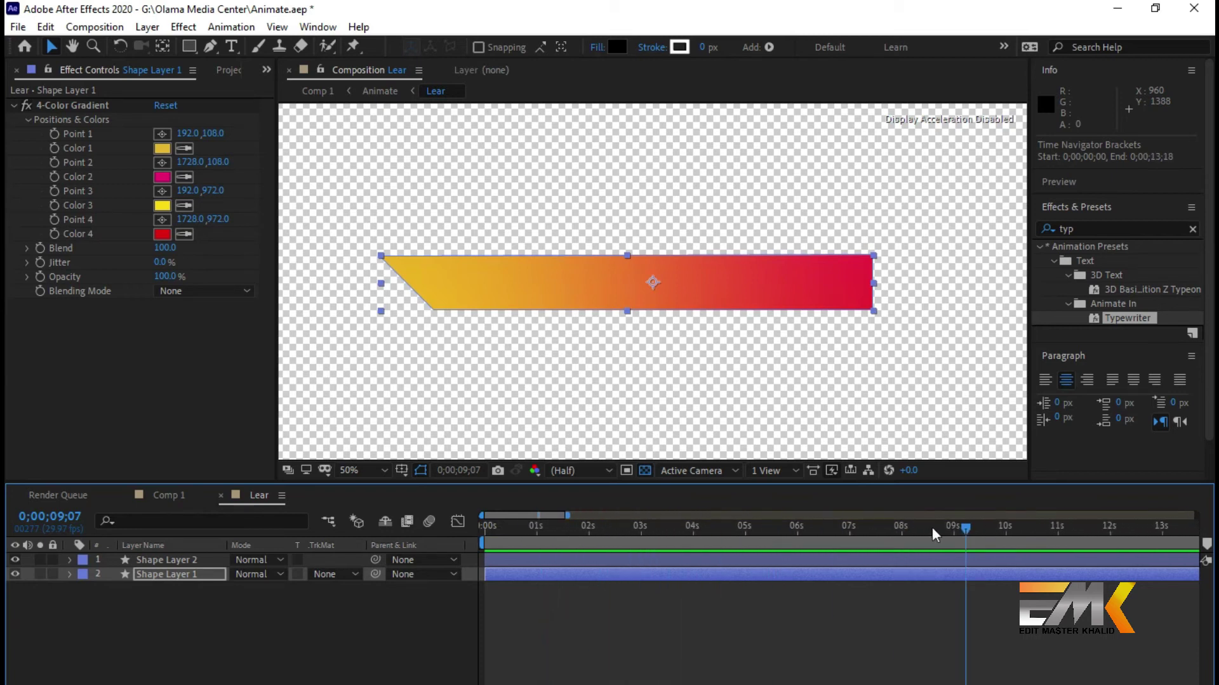
pyautogui.moveTo(968, 528); pyautogui.dragTo(1008, 530)
pyautogui.moveTo(567, 515); pyautogui.dragTo(551, 578)
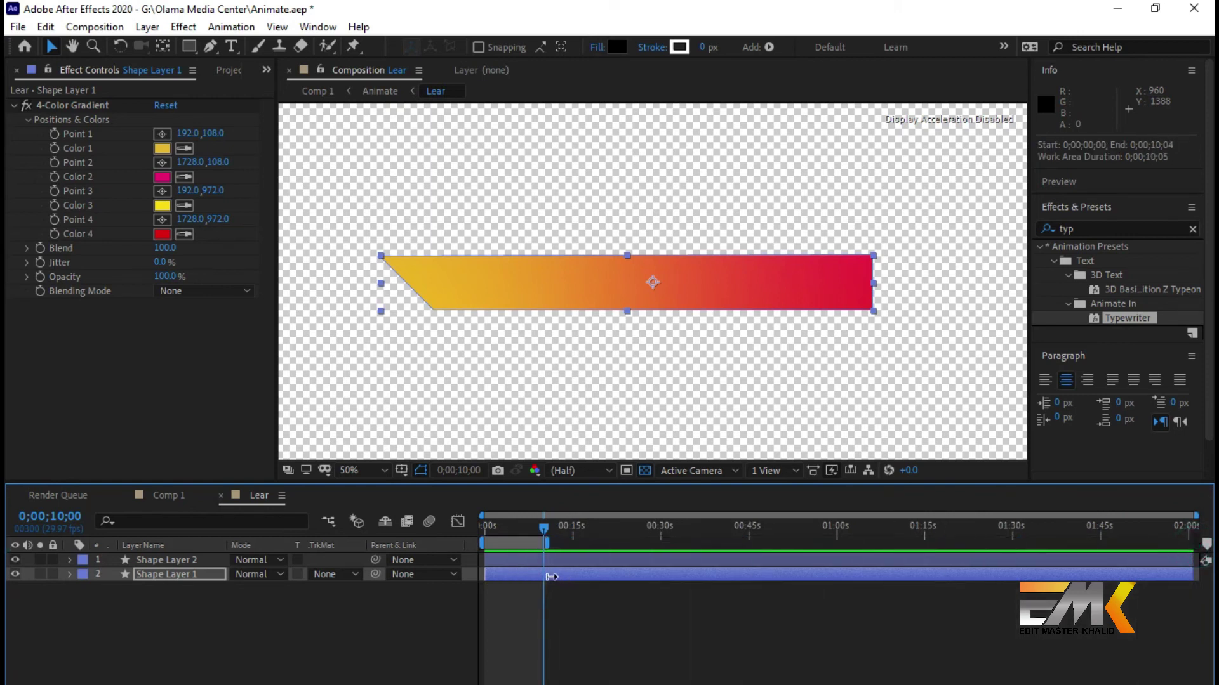
pyautogui.moveTo(1200, 517); pyautogui.dragTo(600, 528)
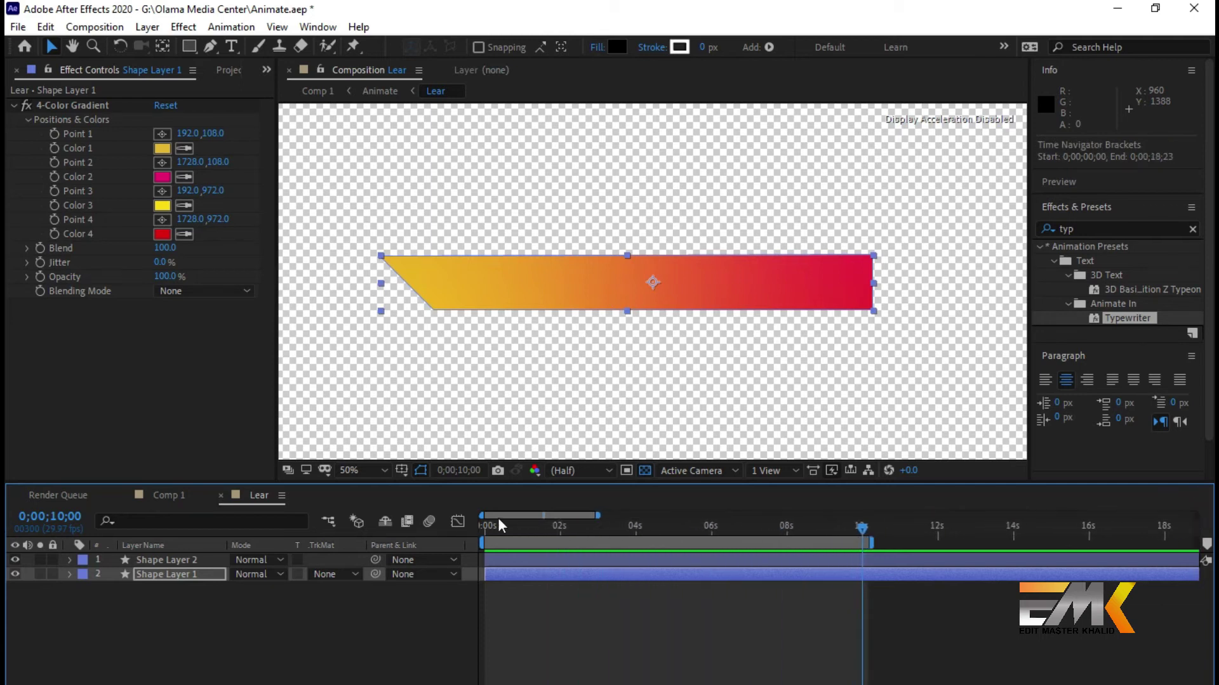
pyautogui.click(163, 496)
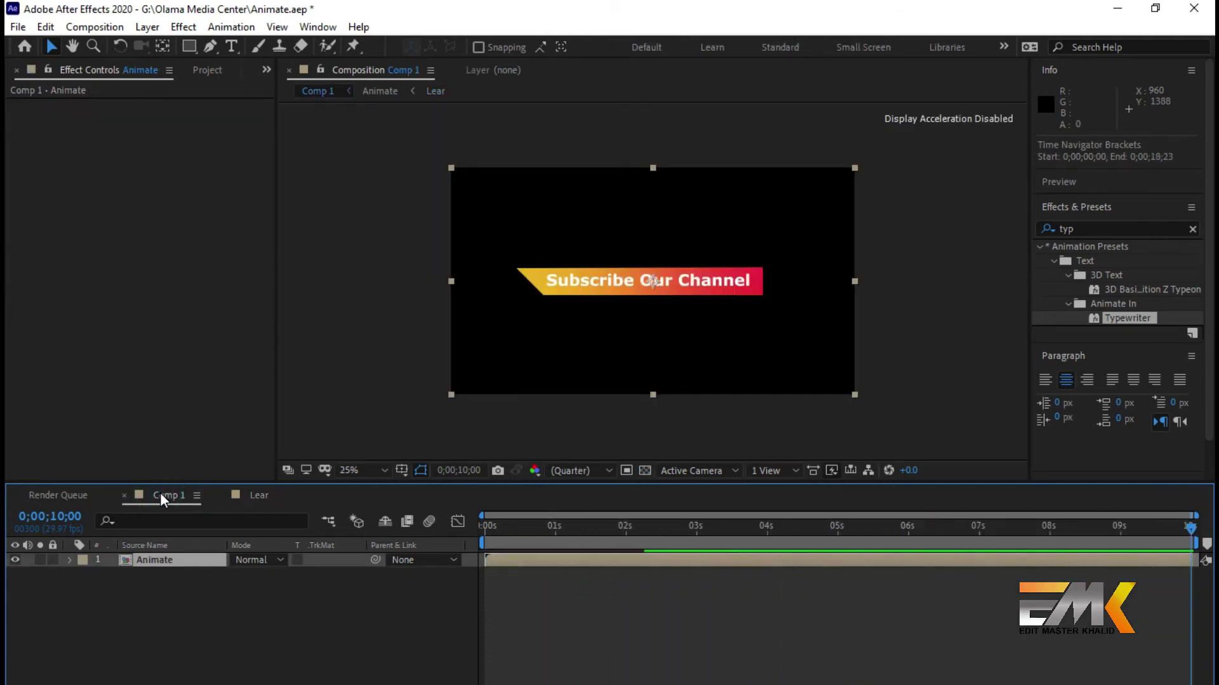
pyautogui.click(260, 495)
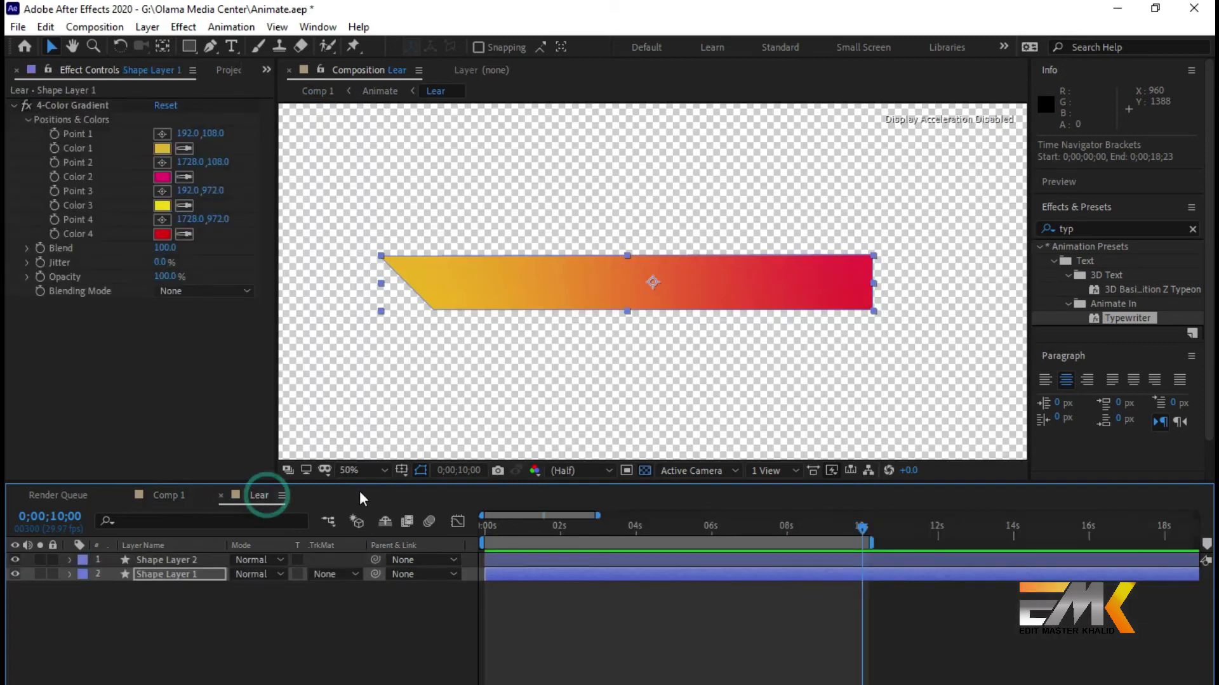
# - Set the Lear composition's work area end to 0;00;10;00 and trim the composition to the work area
pyautogui.moveTo(875, 544); pyautogui.dragTo(868, 544)
pyautogui.click(878, 547)
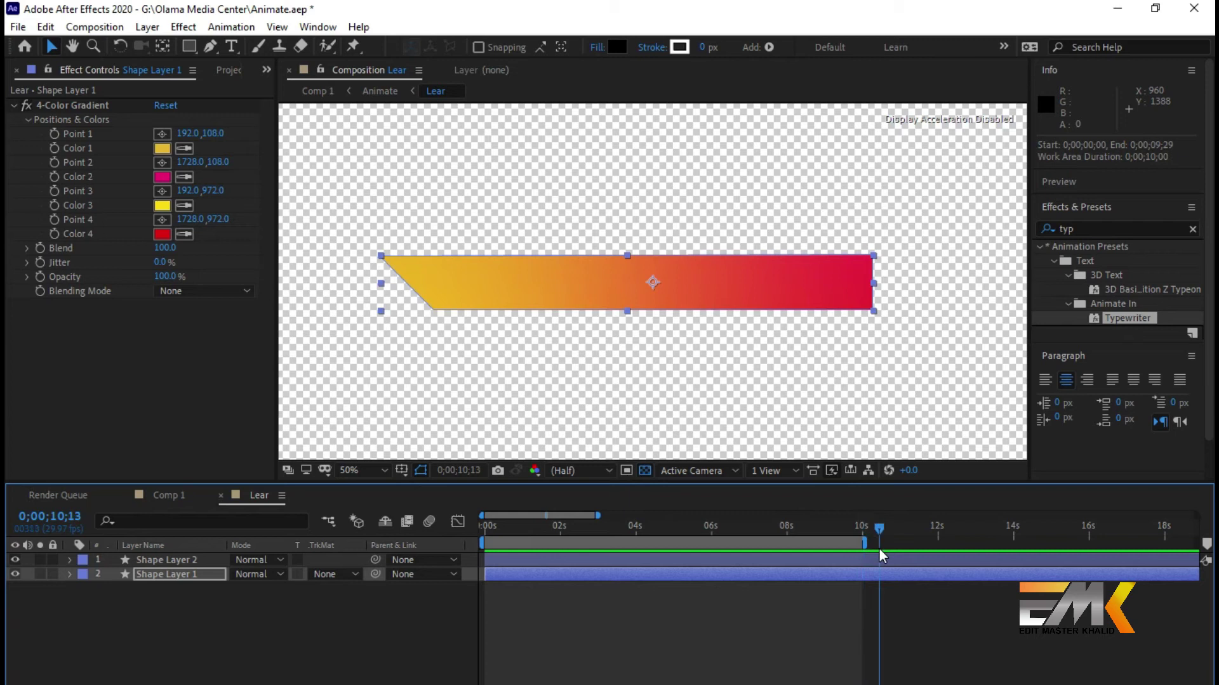
pyautogui.moveTo(877, 532); pyautogui.dragTo(856, 532)
pyautogui.rightClick(877, 553)
pyautogui.click(874, 555)
pyautogui.rightClick(859, 546)
pyautogui.click(933, 594)
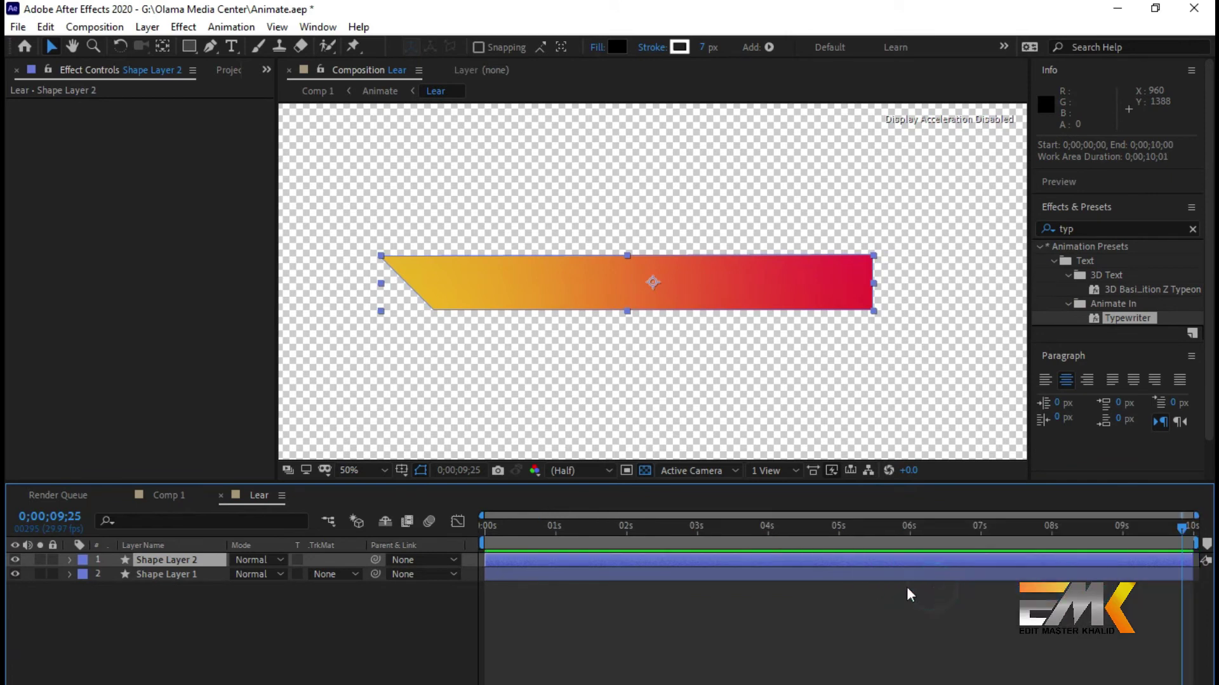
# - Return to Comp 1, preview the title animation from the start, and park the current time at 0;00;05;01
pyautogui.moveTo(686, 530); pyautogui.dragTo(460, 543)
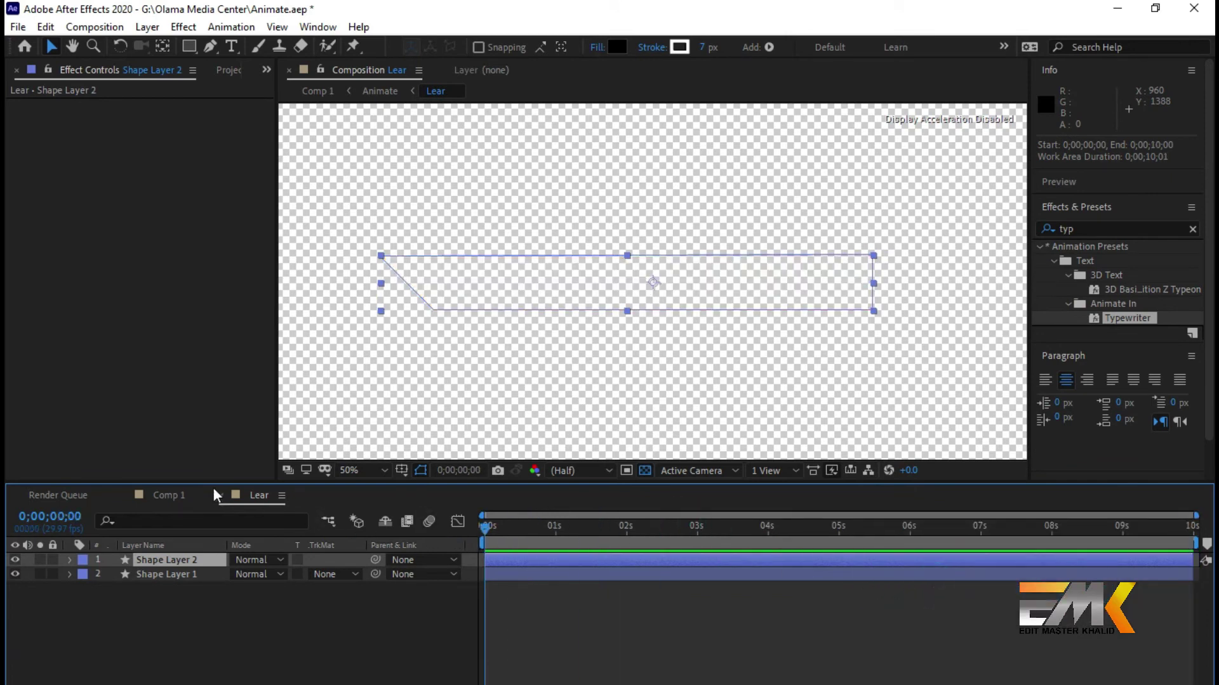
pyautogui.click(187, 499)
pyautogui.moveTo(643, 532); pyautogui.dragTo(386, 543)
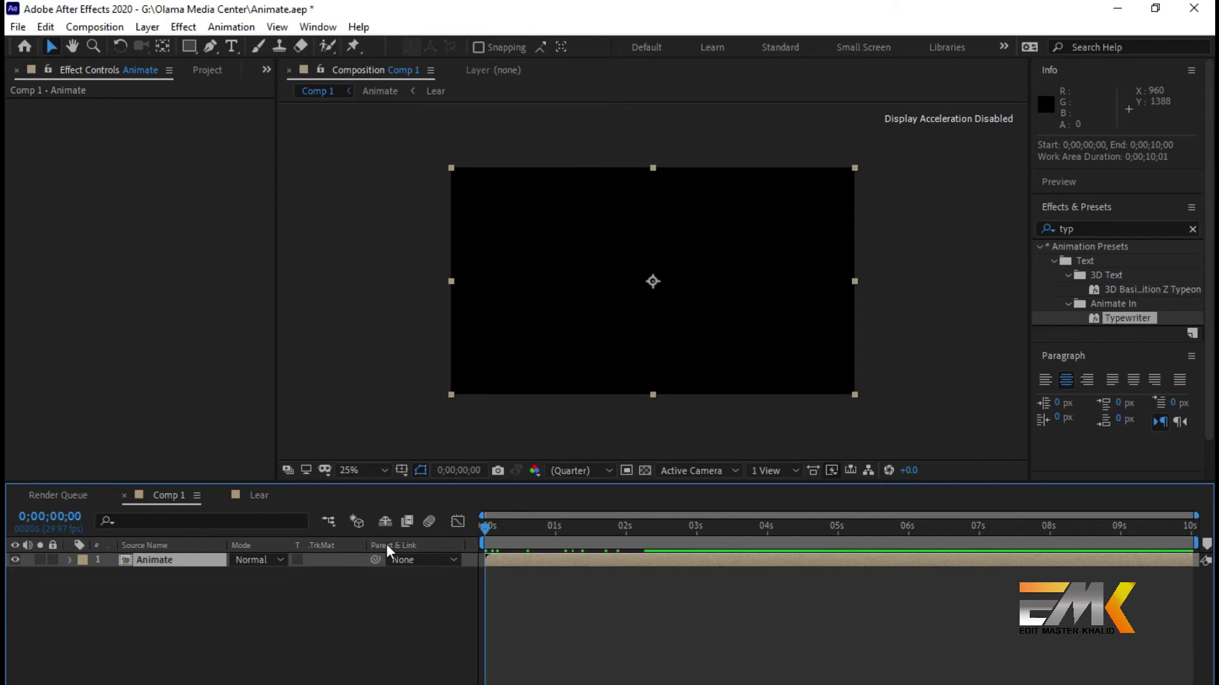
pyautogui.click(398, 594)
pyautogui.press('space')
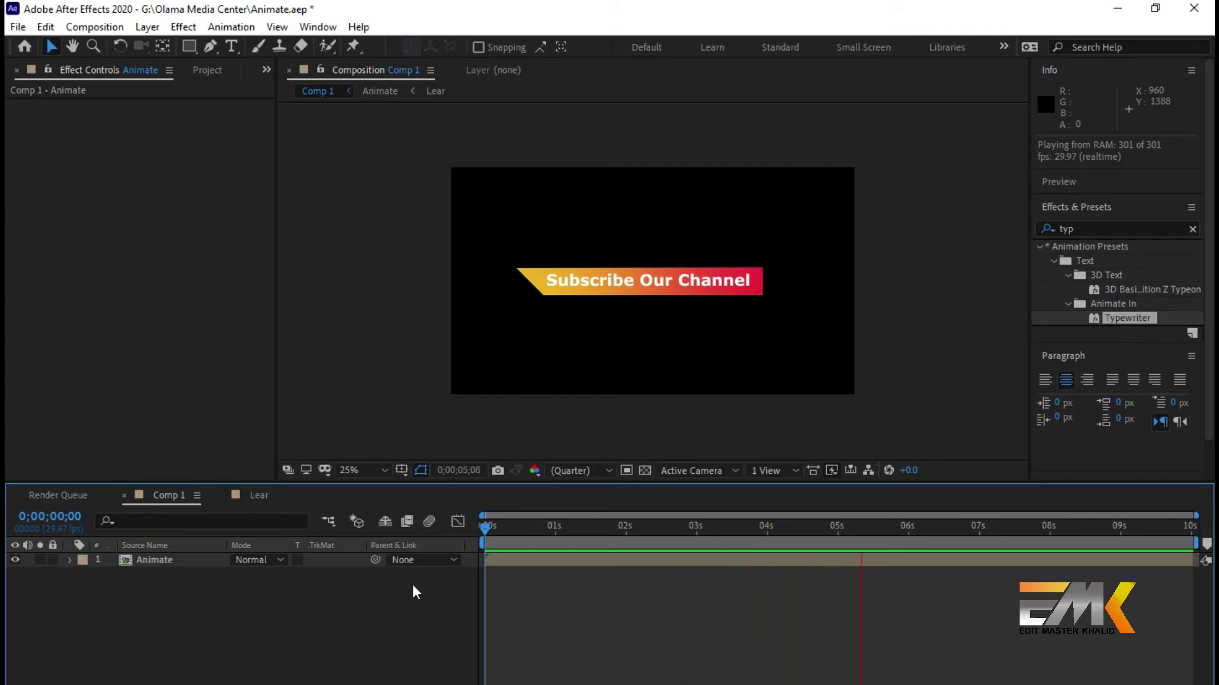
pyautogui.press('space')
pyautogui.moveTo(885, 527); pyautogui.dragTo(843, 528)
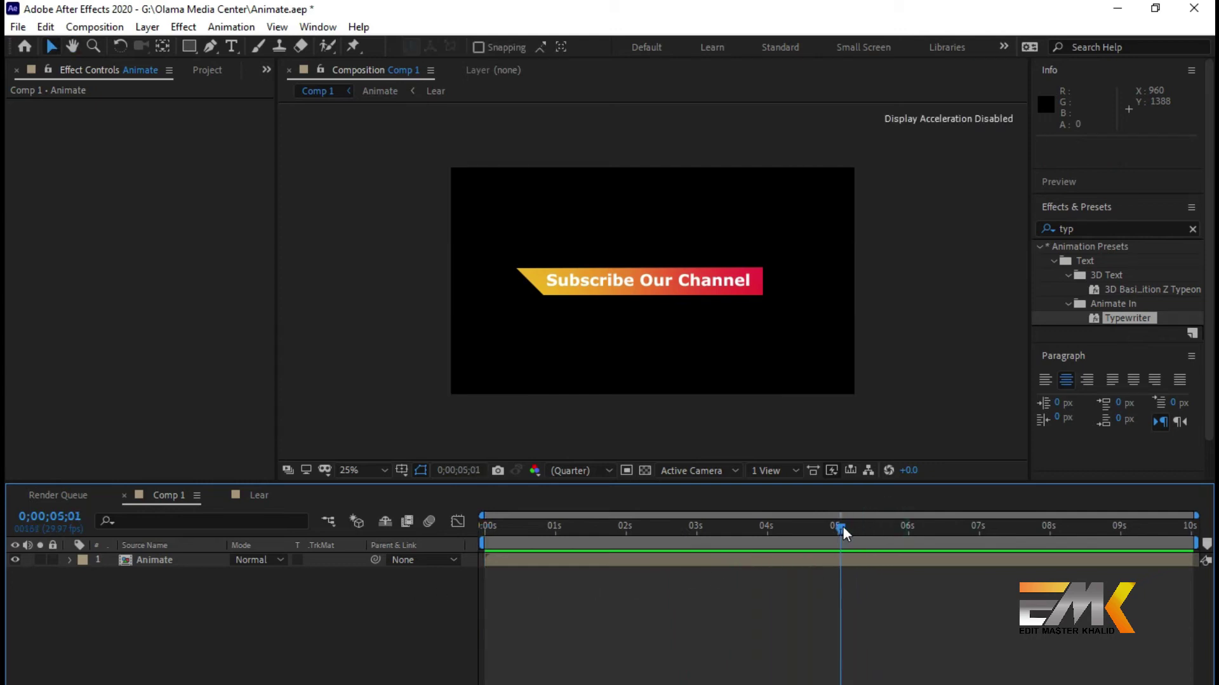
pyautogui.click(142, 559)
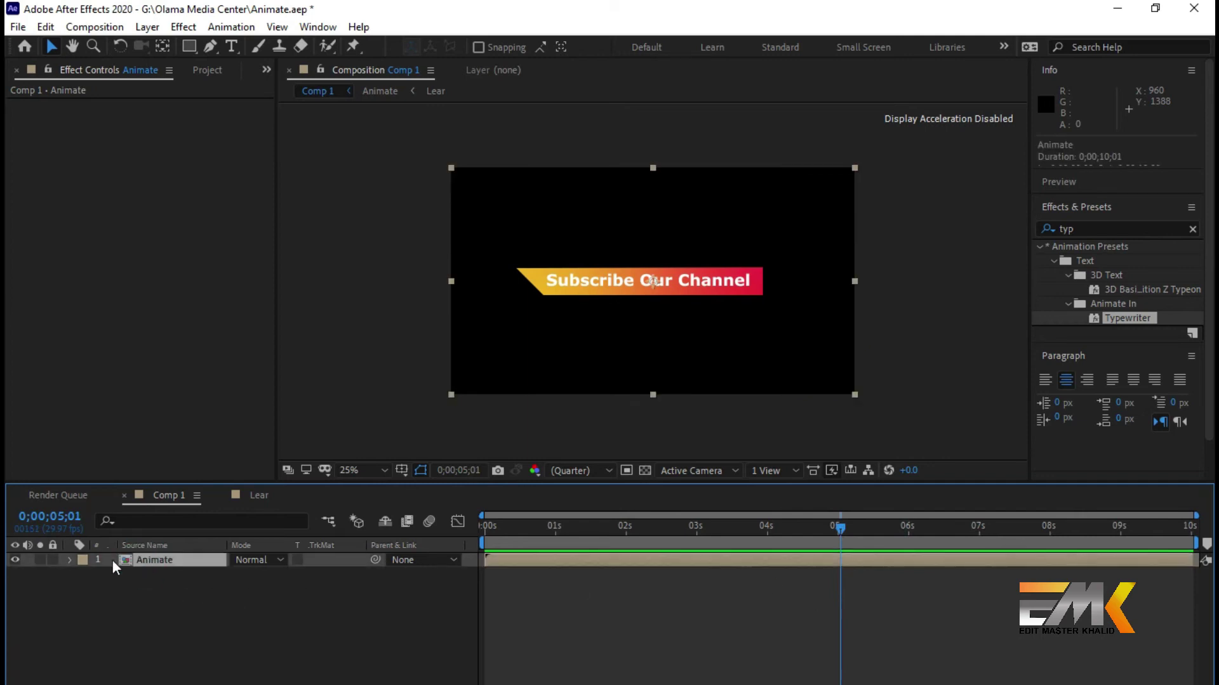
pyautogui.click(68, 559)
pyautogui.click(82, 576)
pyautogui.click(82, 576)
pyautogui.click(70, 559)
pyautogui.click(116, 598)
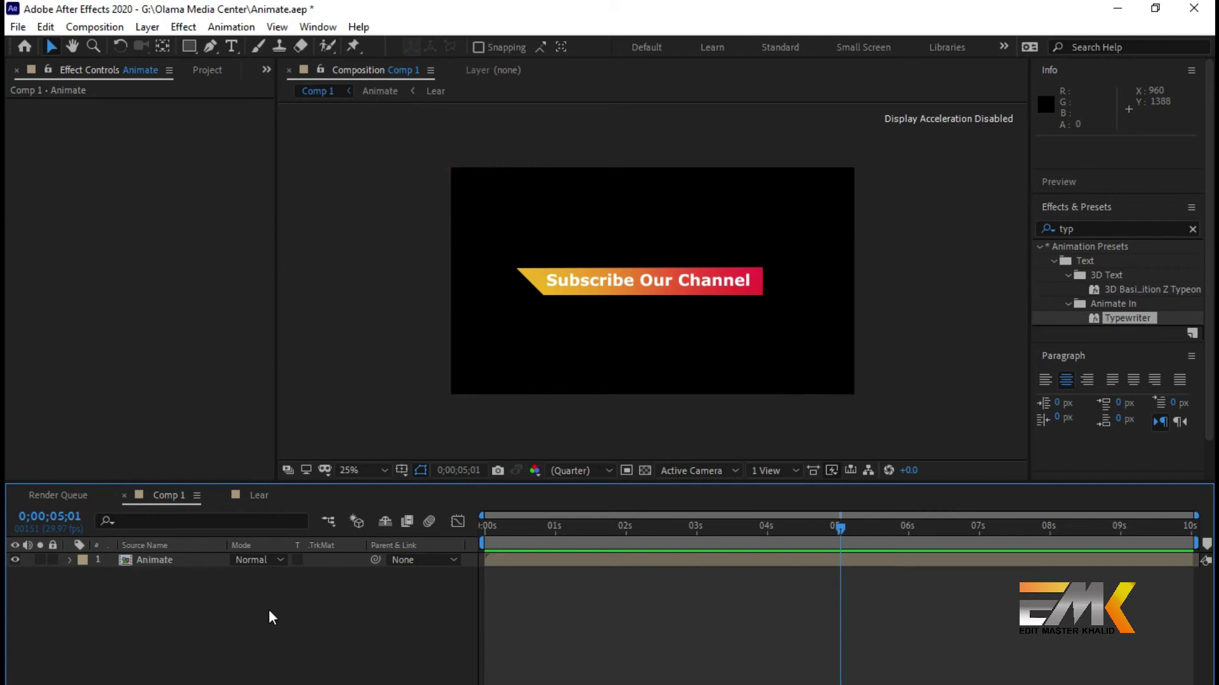
# - Scale the Animate layer to 64% and set its X position to 1586 so the title bar meets the frame's right edge
pyautogui.click(165, 564)
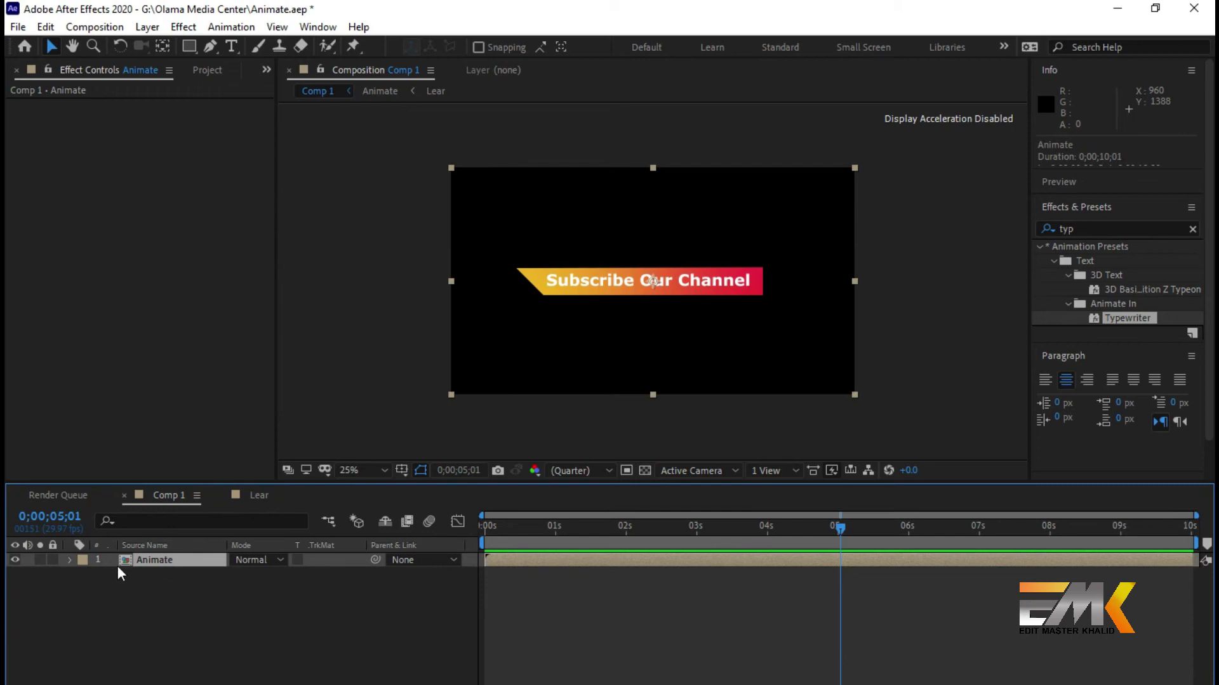
pyautogui.click(69, 559)
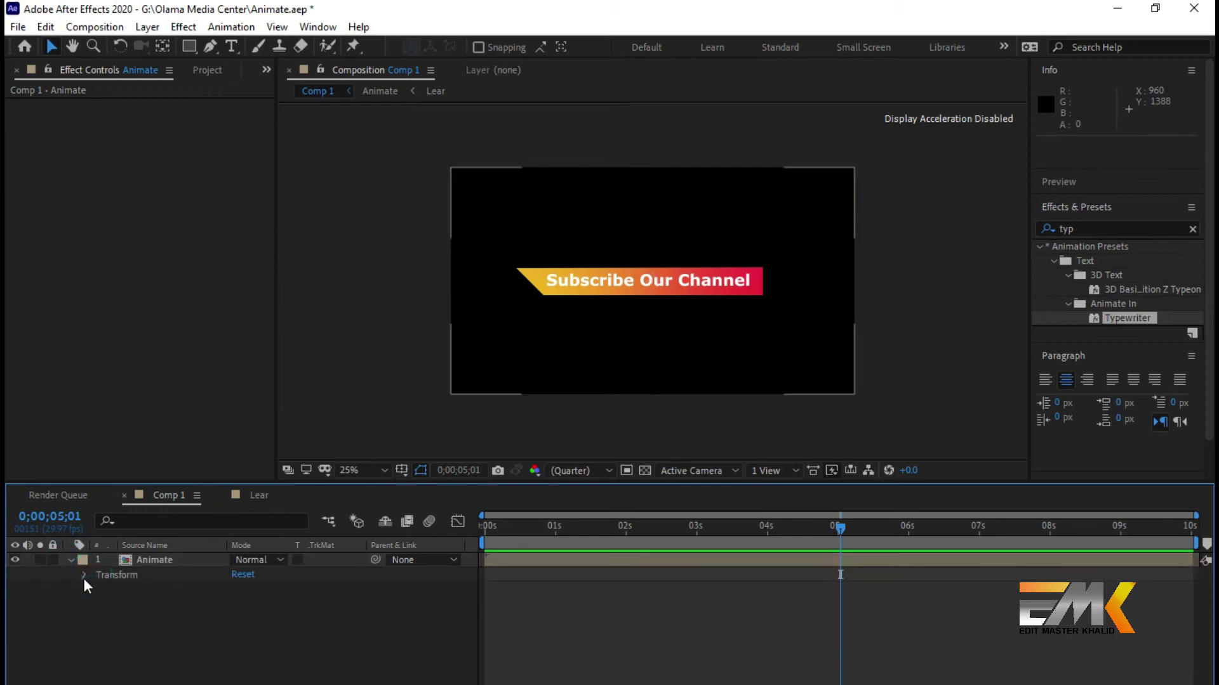
pyautogui.click(85, 575)
pyautogui.moveTo(241, 602); pyautogui.dragTo(609, 599)
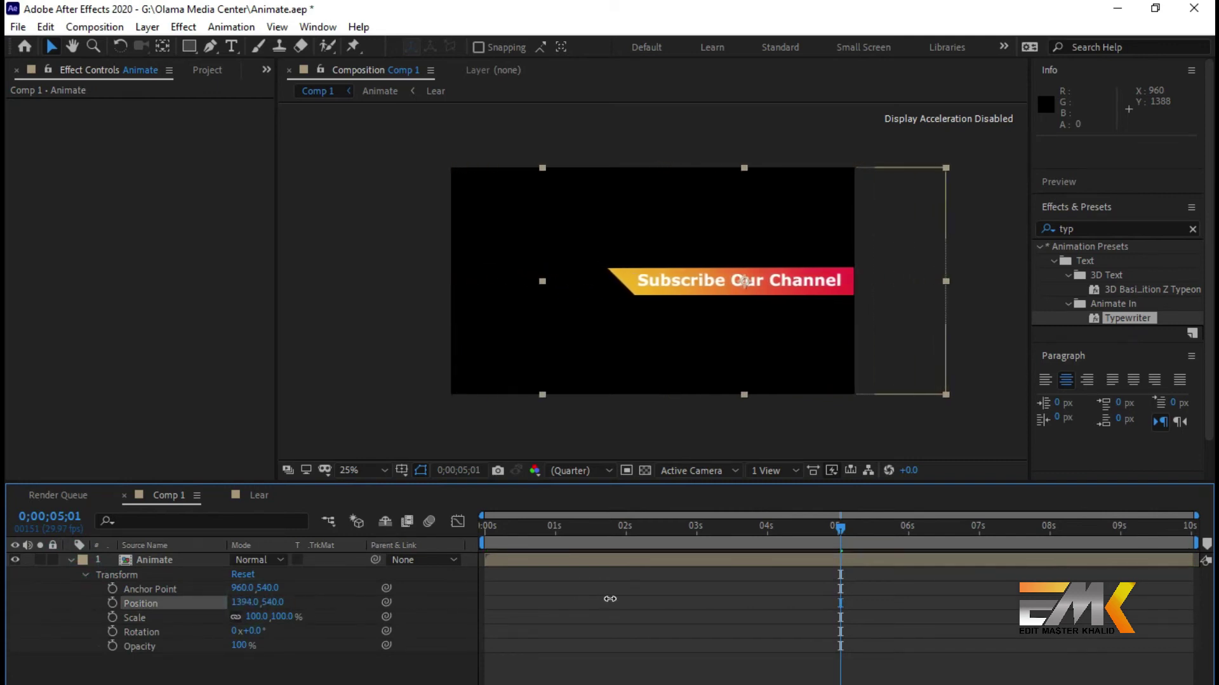
pyautogui.moveTo(261, 616); pyautogui.dragTo(233, 619)
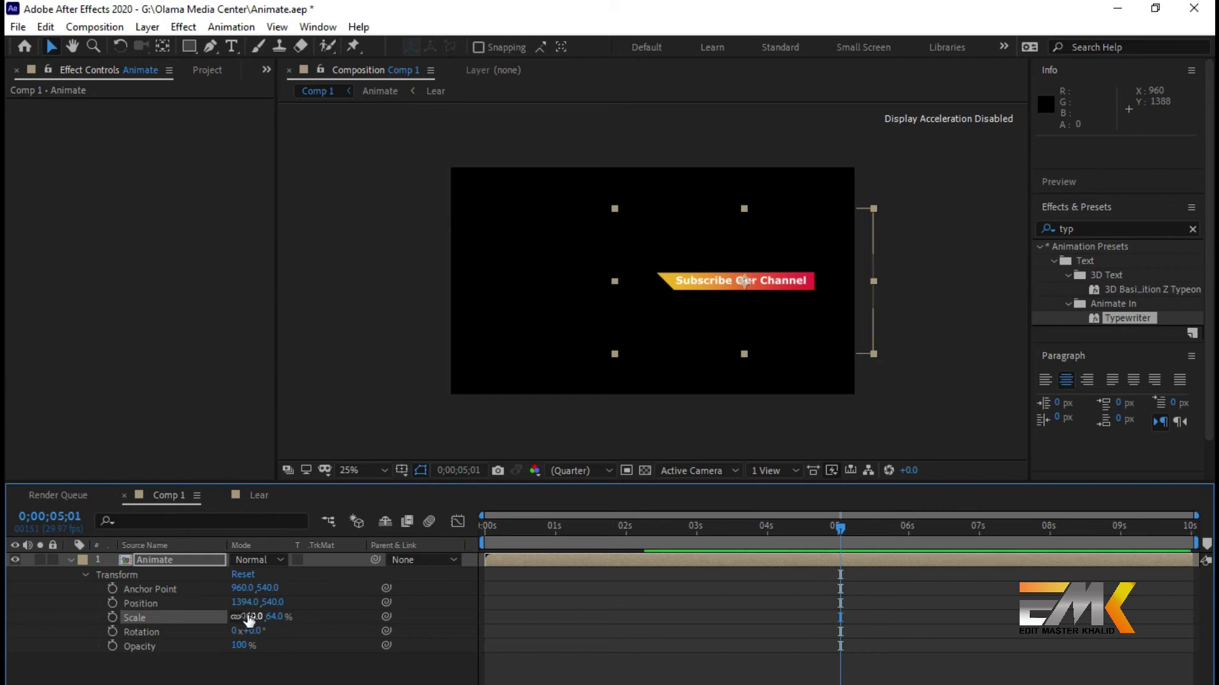
pyautogui.moveTo(245, 606); pyautogui.dragTo(455, 657)
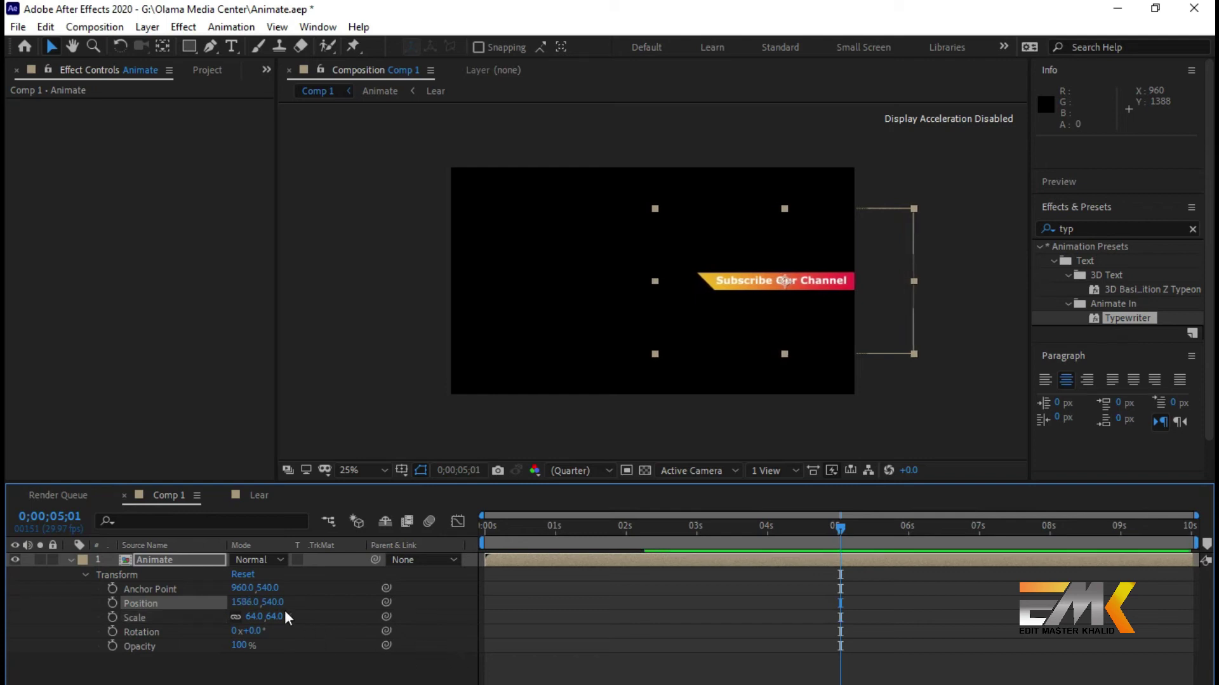
# - Try the title bar near the frame's top, then set the Animate layer's Y position to 828 in the lower part
pyautogui.moveTo(274, 602); pyautogui.dragTo(36, 647)
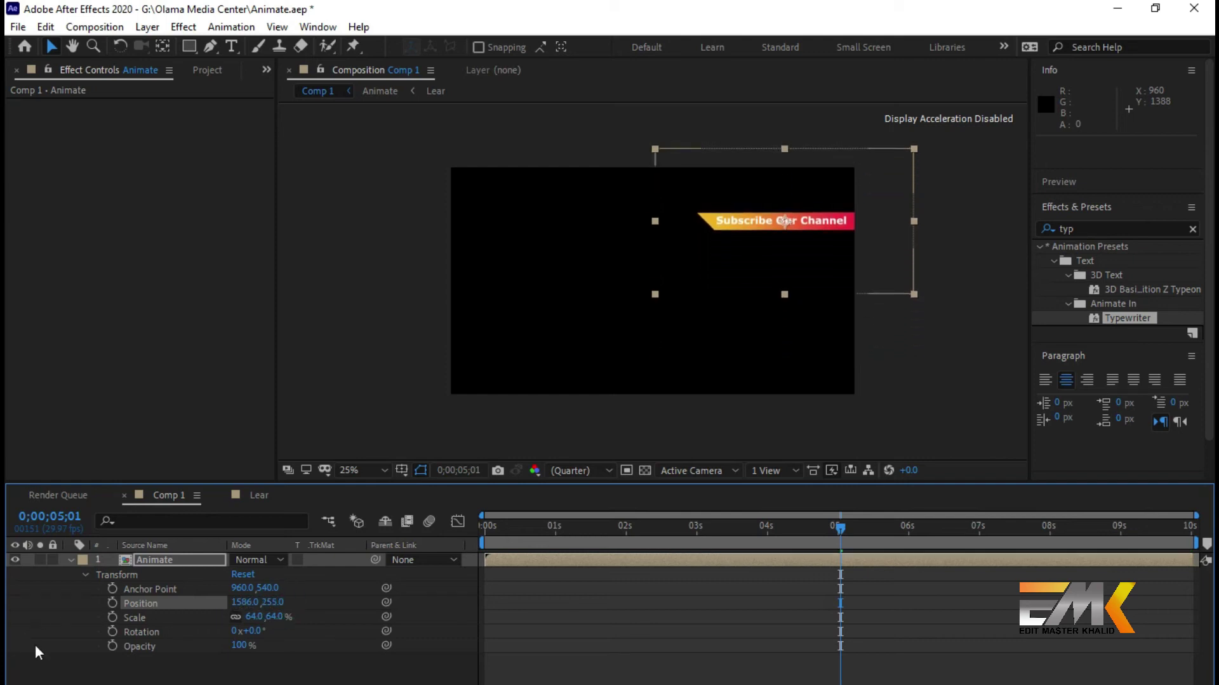
pyautogui.moveTo(274, 603); pyautogui.dragTo(165, 619)
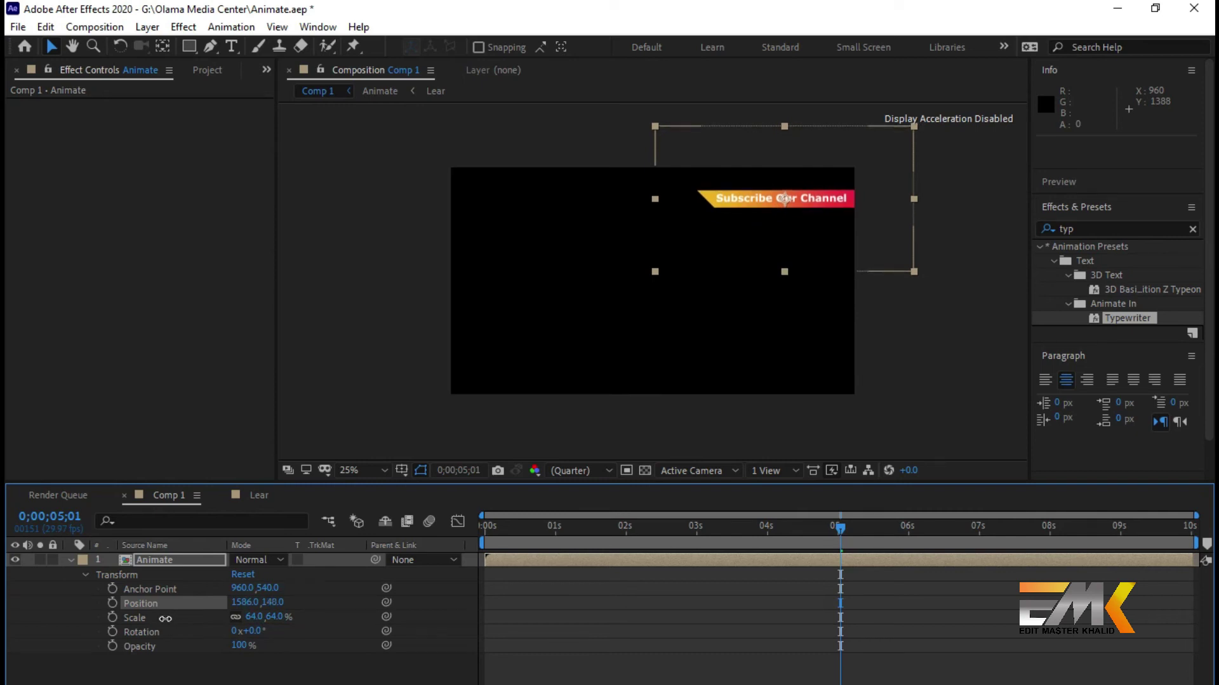
pyautogui.moveTo(165, 619); pyautogui.dragTo(752, 603)
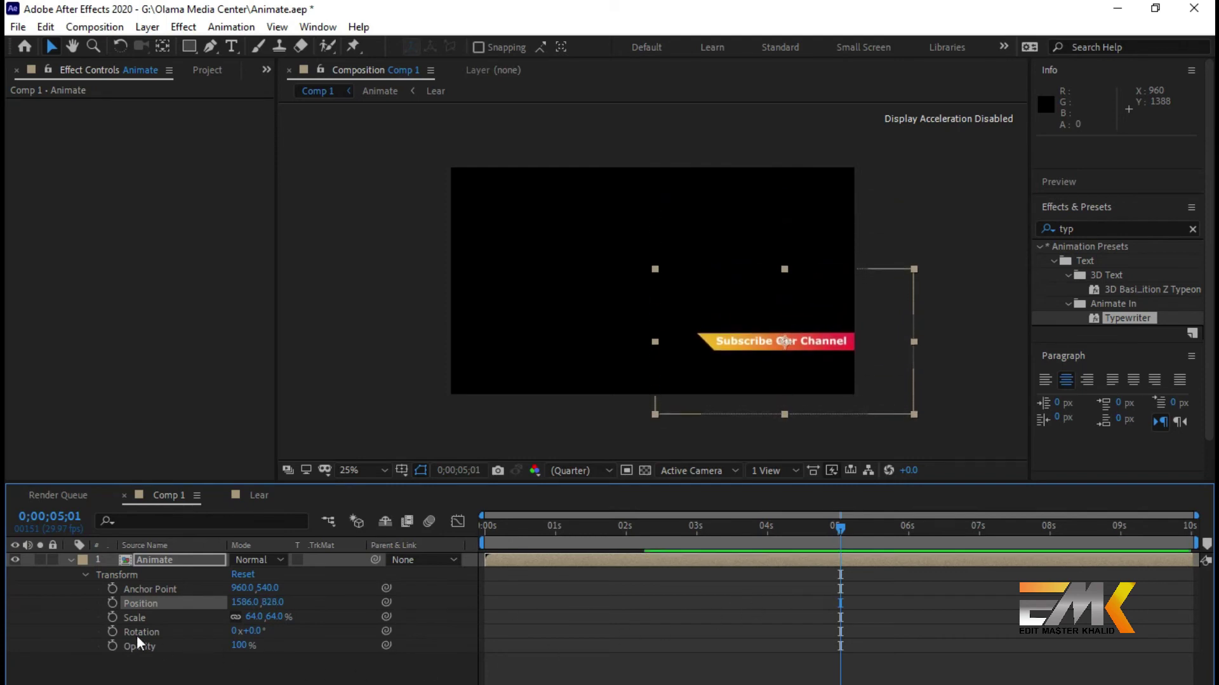
pyautogui.click(85, 574)
pyautogui.click(69, 560)
pyautogui.click(165, 607)
pyautogui.click(70, 560)
pyautogui.click(83, 574)
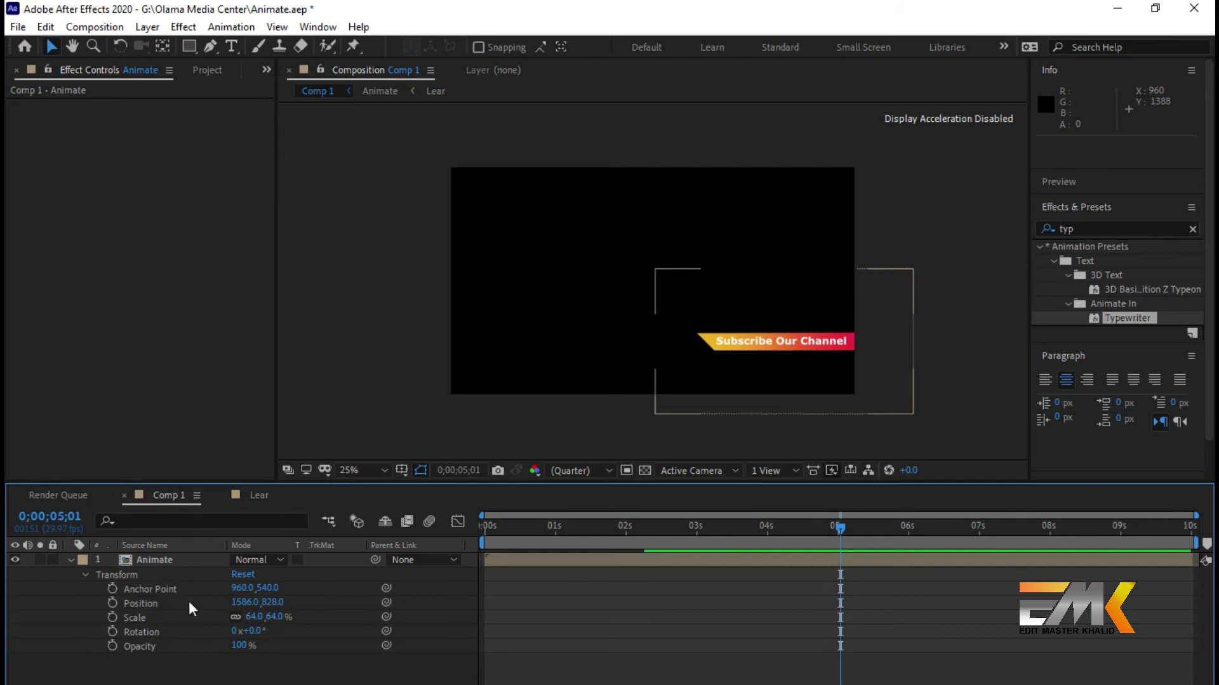
# - Preview the repositioned title from the start of Comp 1 and scrub back to 0;00;00;10
pyautogui.moveTo(840, 528); pyautogui.dragTo(440, 542)
pyautogui.press('space')
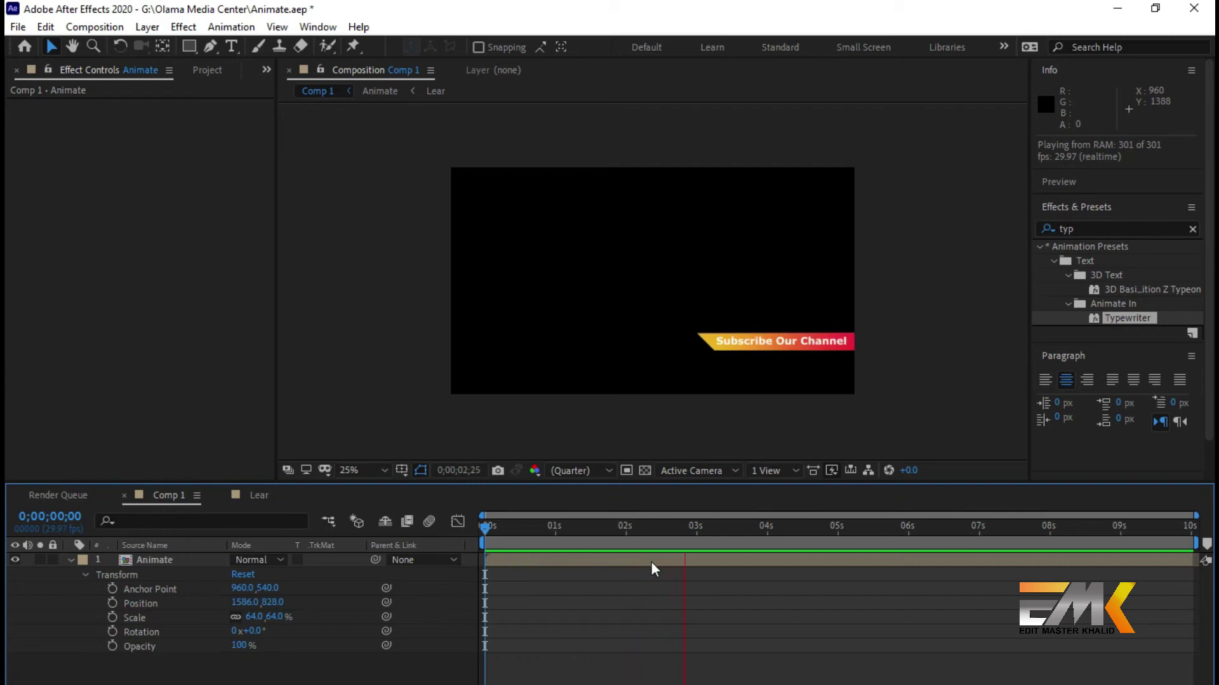
pyautogui.press('space')
pyautogui.moveTo(722, 524); pyautogui.dragTo(509, 565)
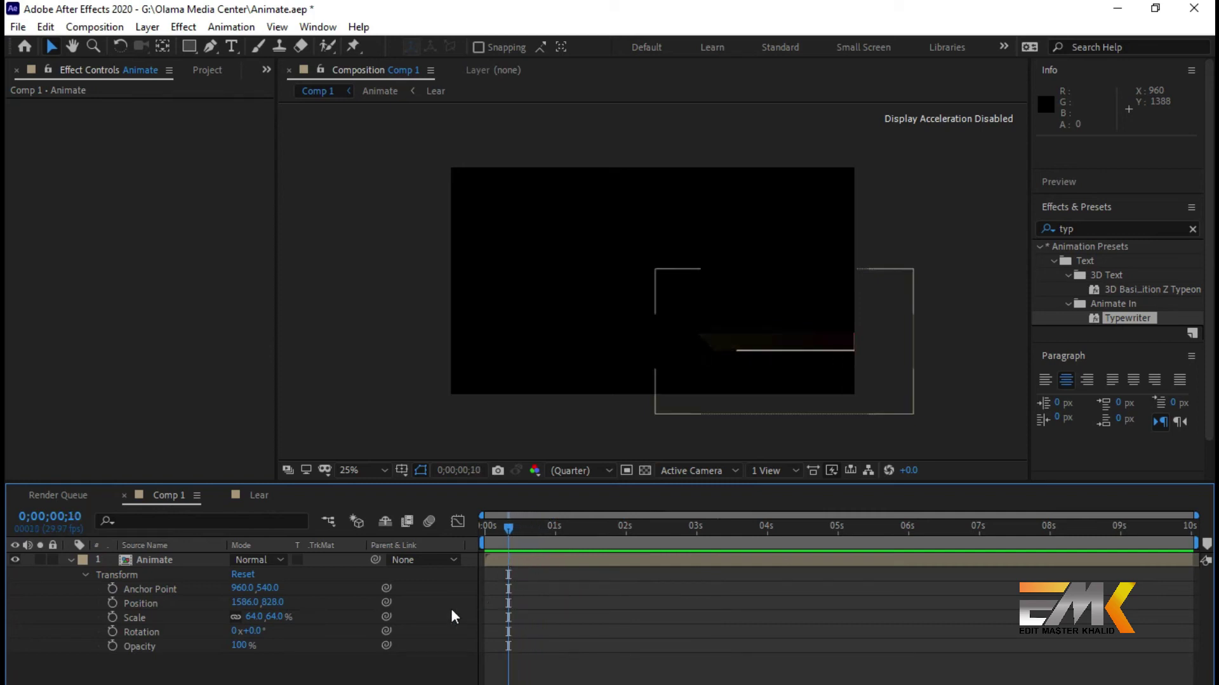
# - Set the Animate layer's X position to 1589, keyframe Position at 0;00;05;01, and animate X to 2849 at 0;00;05;22
pyautogui.moveTo(239, 602); pyautogui.dragTo(246, 604)
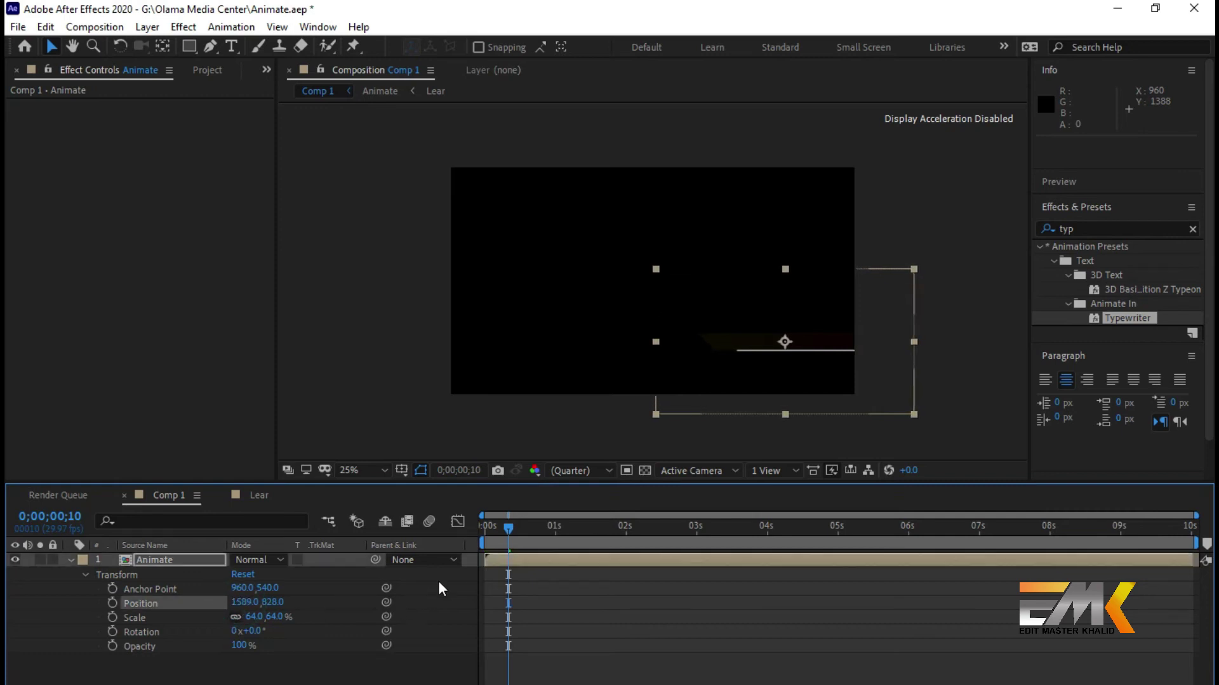
pyautogui.moveTo(507, 529); pyautogui.dragTo(840, 538)
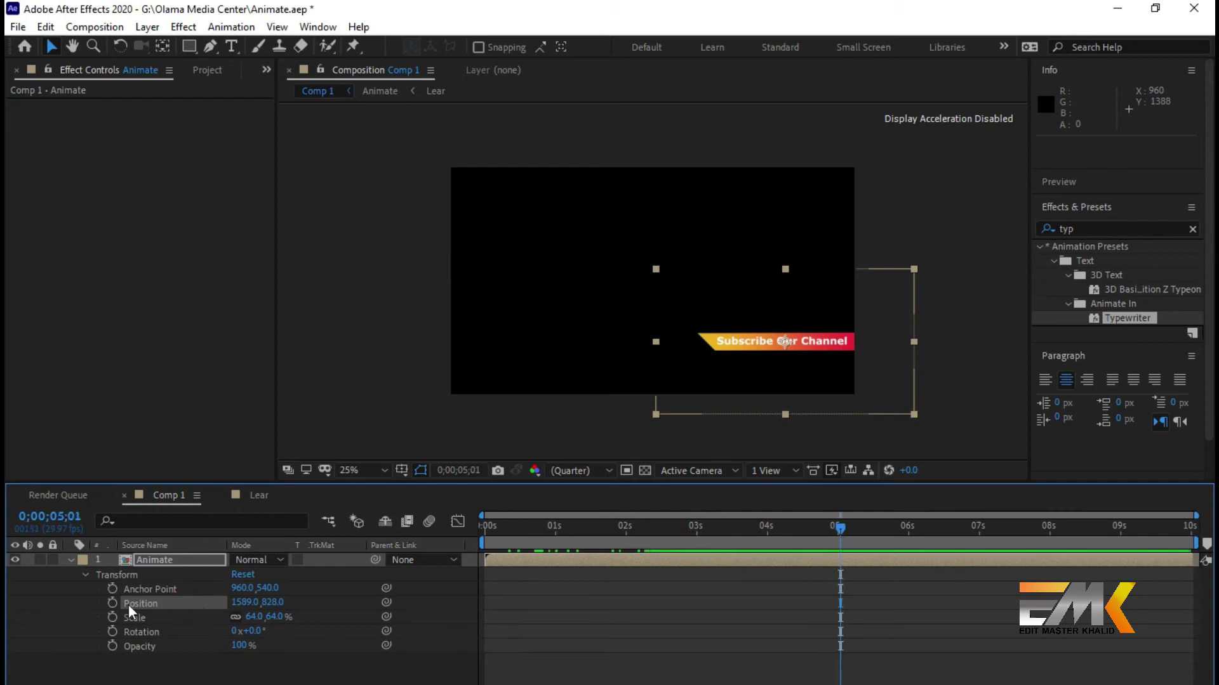
pyautogui.click(112, 602)
pyautogui.moveTo(843, 525); pyautogui.dragTo(890, 526)
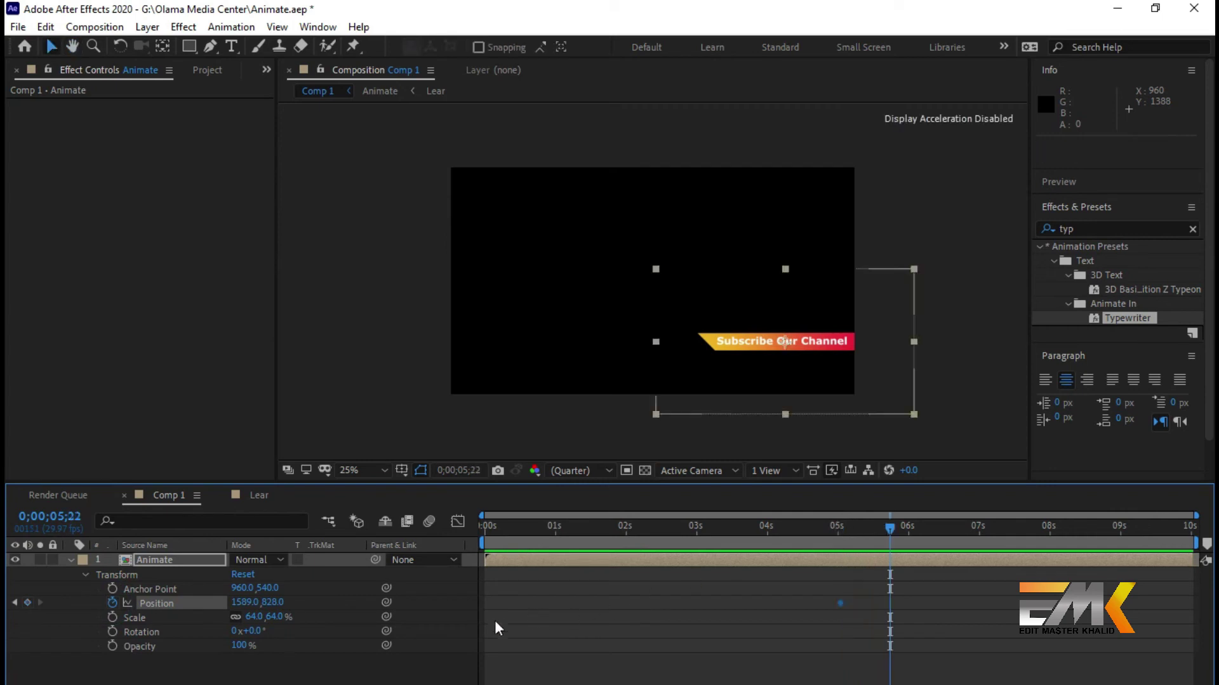
pyautogui.moveTo(241, 602); pyautogui.dragTo(1171, 539)
# - Preview Comp 1 from the start to check the title sliding out of the frame
pyautogui.press('Home')
pyautogui.press('space')
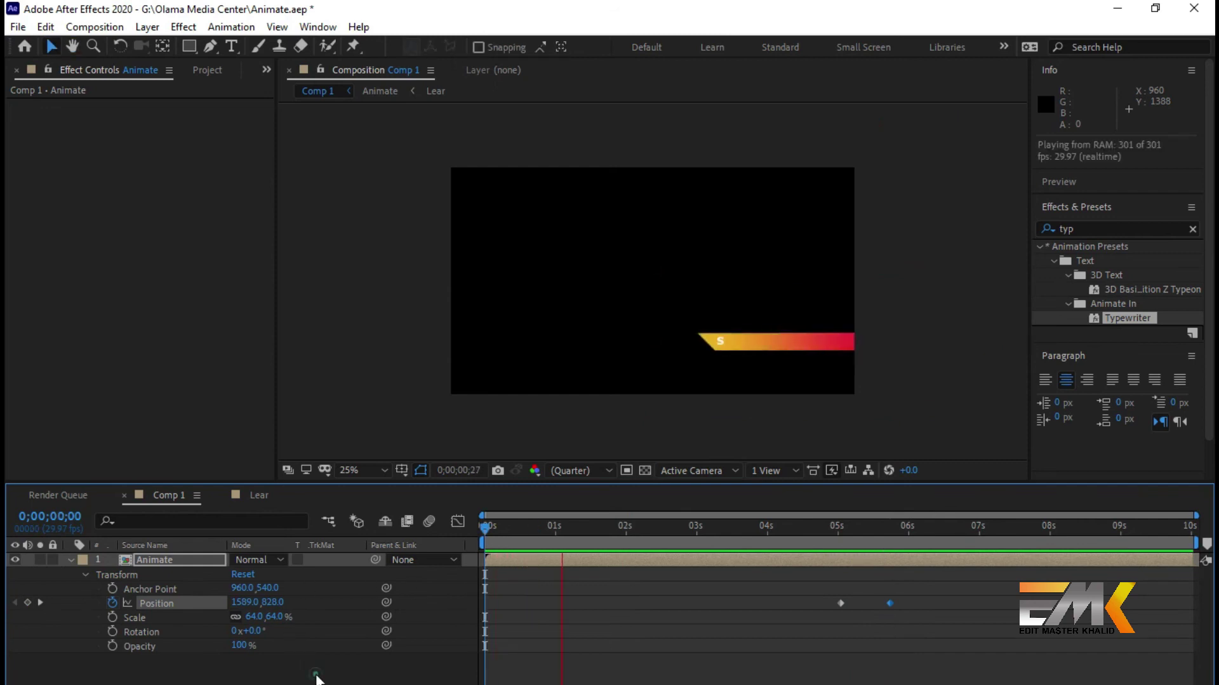
pyautogui.click(317, 680)
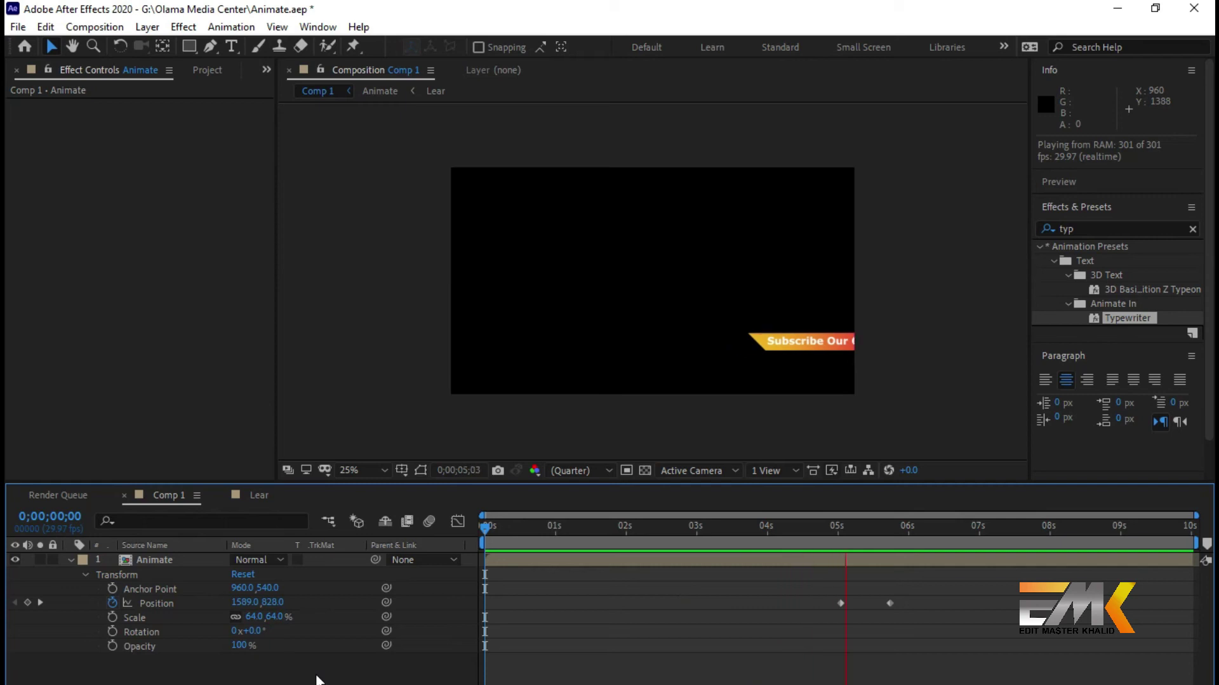
# - End the work area at 0;00;05;28, just past the slide-out, and trim Comp 1 to the work area
pyautogui.moveTo(933, 528); pyautogui.dragTo(902, 546)
pyautogui.moveTo(1197, 545); pyautogui.dragTo(908, 545)
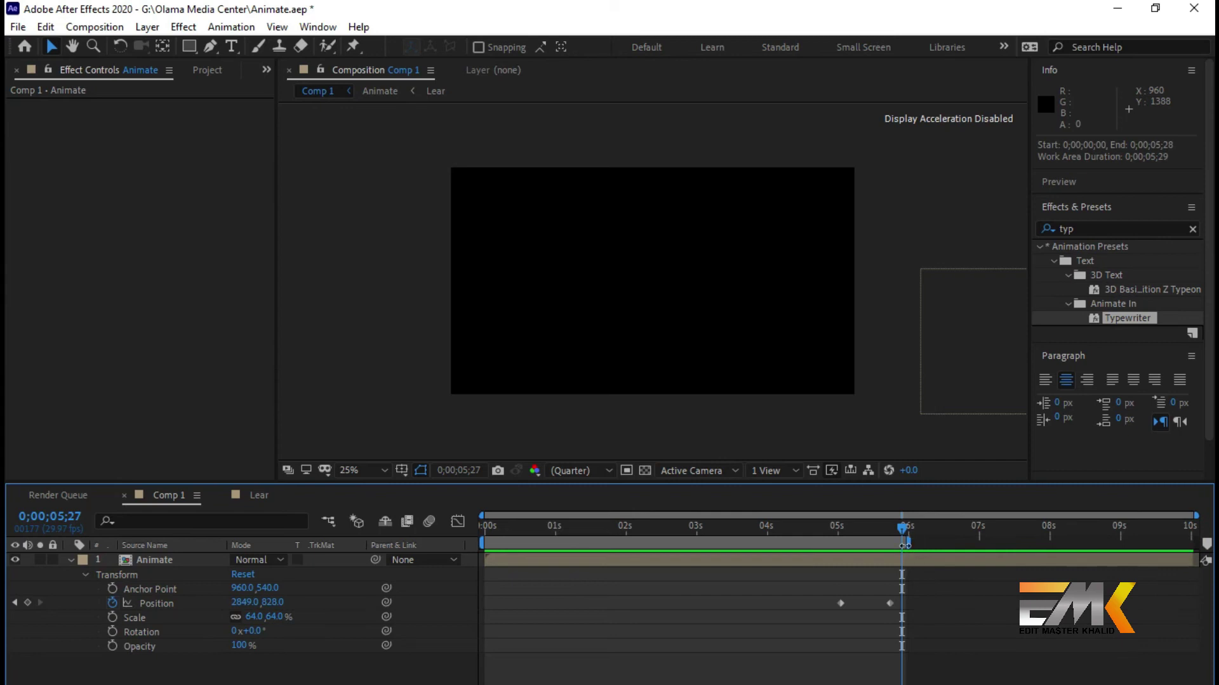
pyautogui.rightClick(905, 546)
pyautogui.click(975, 593)
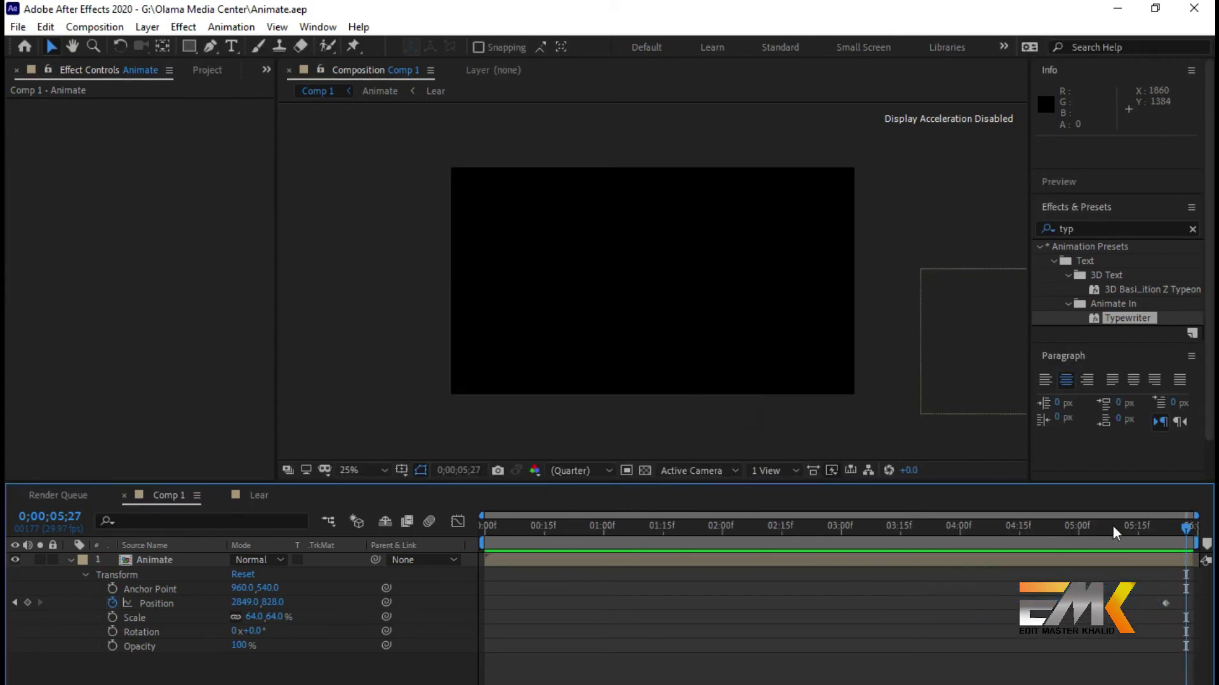
# - Return to the start of Comp 1 and collapse the Animate layer's properties
pyautogui.moveTo(1181, 524); pyautogui.dragTo(398, 552)
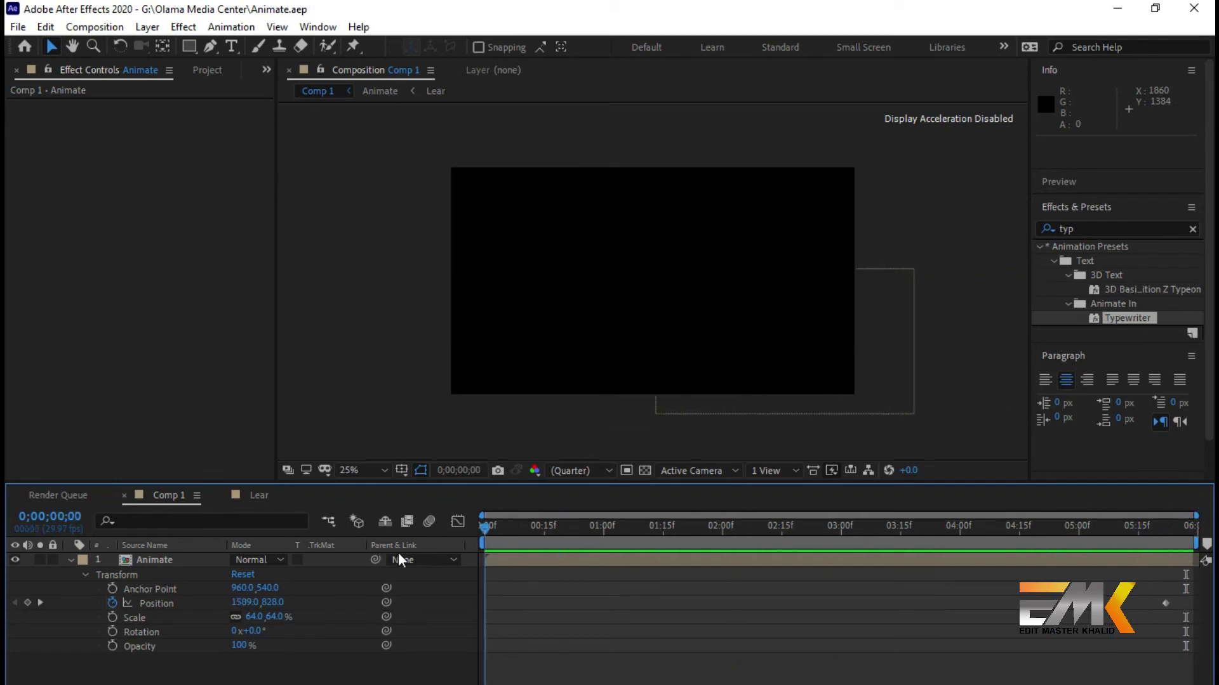
pyautogui.click(70, 561)
pyautogui.click(183, 601)
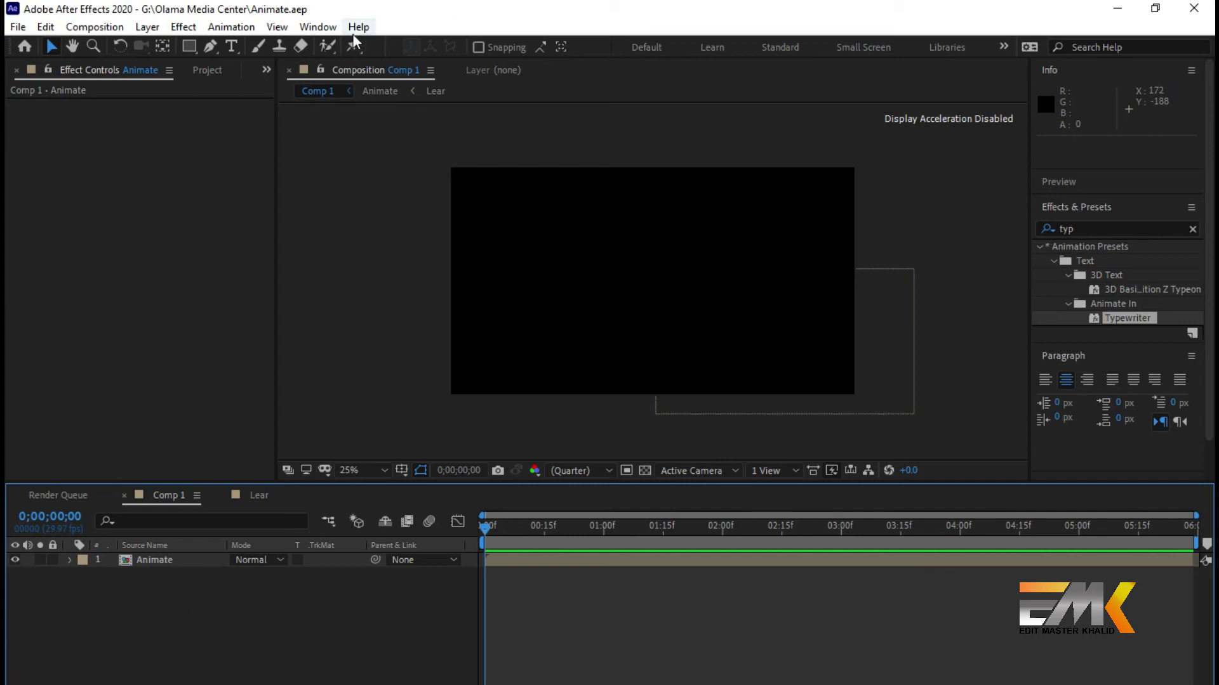
# - Show the Essential Graphics panel and widen it slightly
pyautogui.click(312, 28)
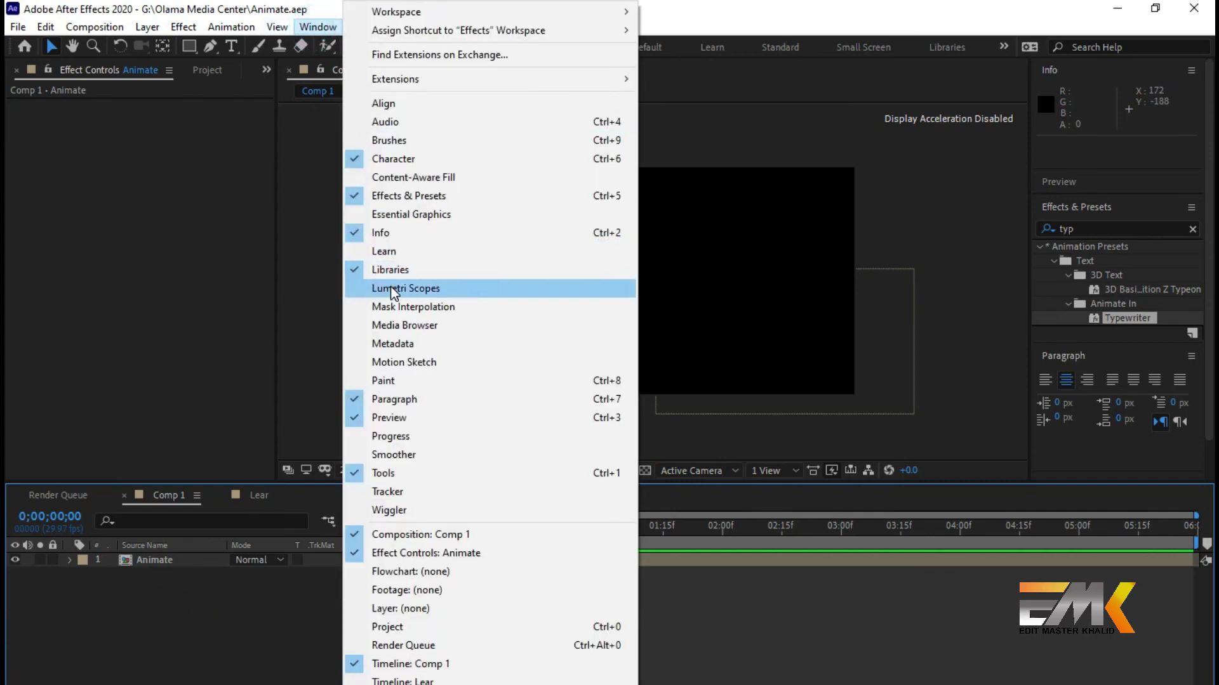
pyautogui.click(375, 215)
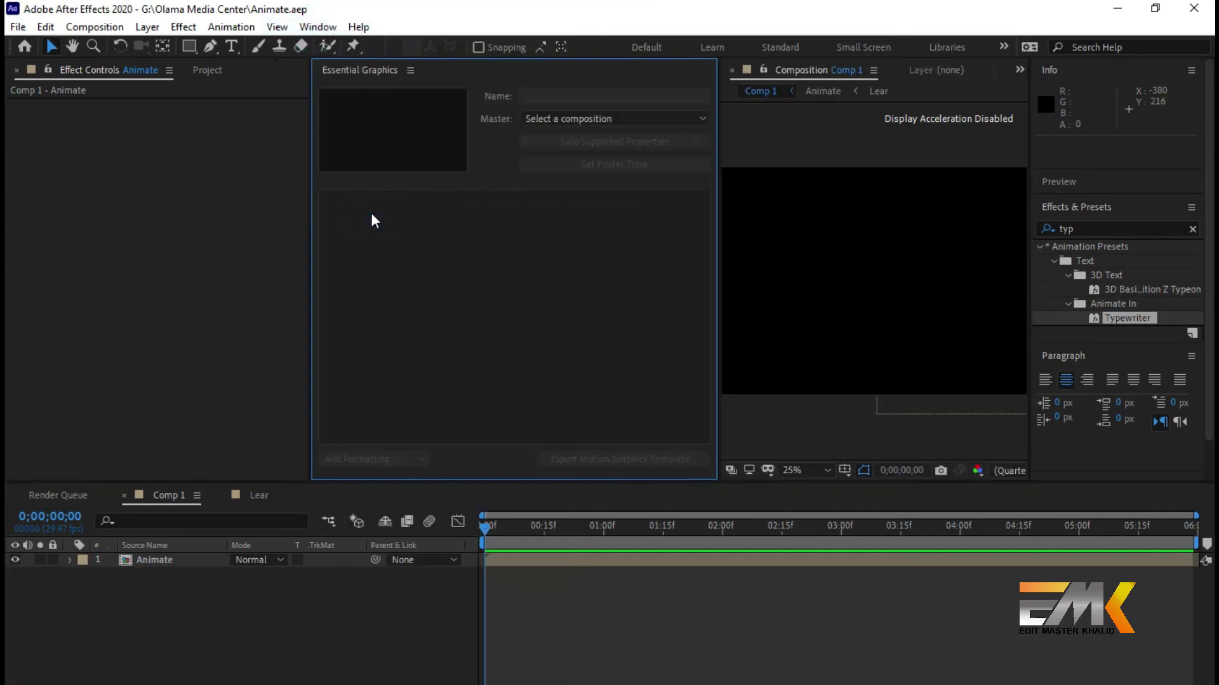
pyautogui.moveTo(720, 407); pyautogui.dragTo(750, 403)
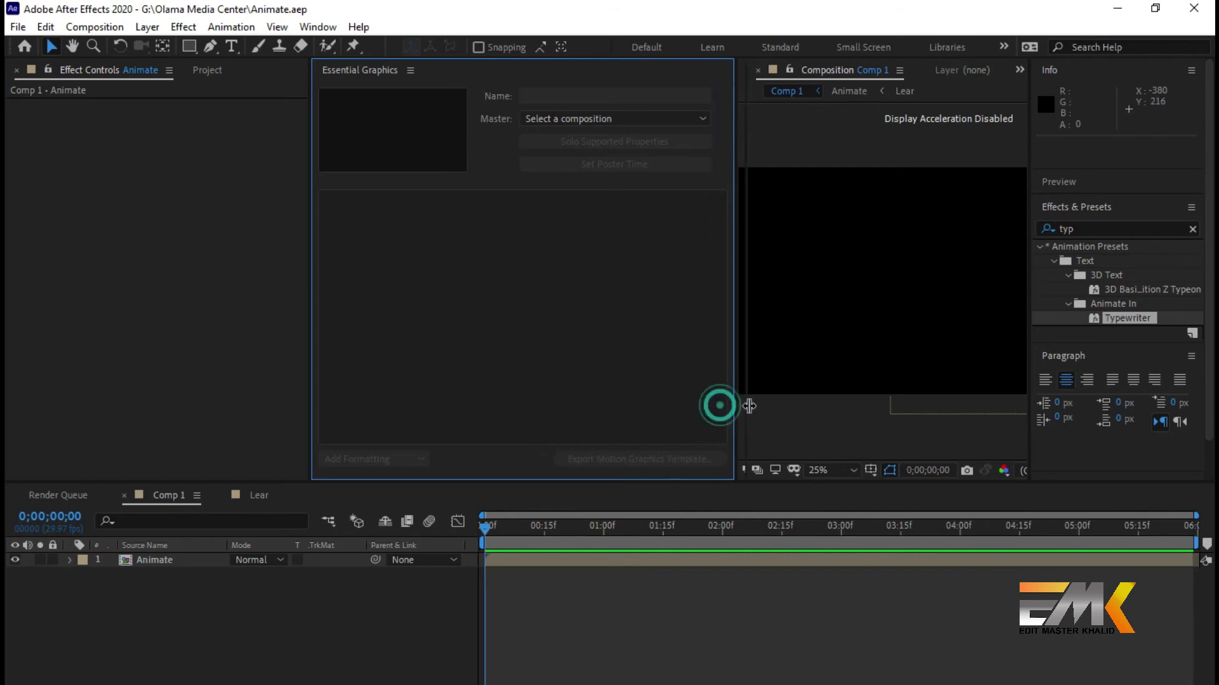
# - Set Animate as the master composition in Essential Graphics, with the poster time taken at 0;00;02;10
pyautogui.moveTo(479, 523); pyautogui.dragTo(763, 550)
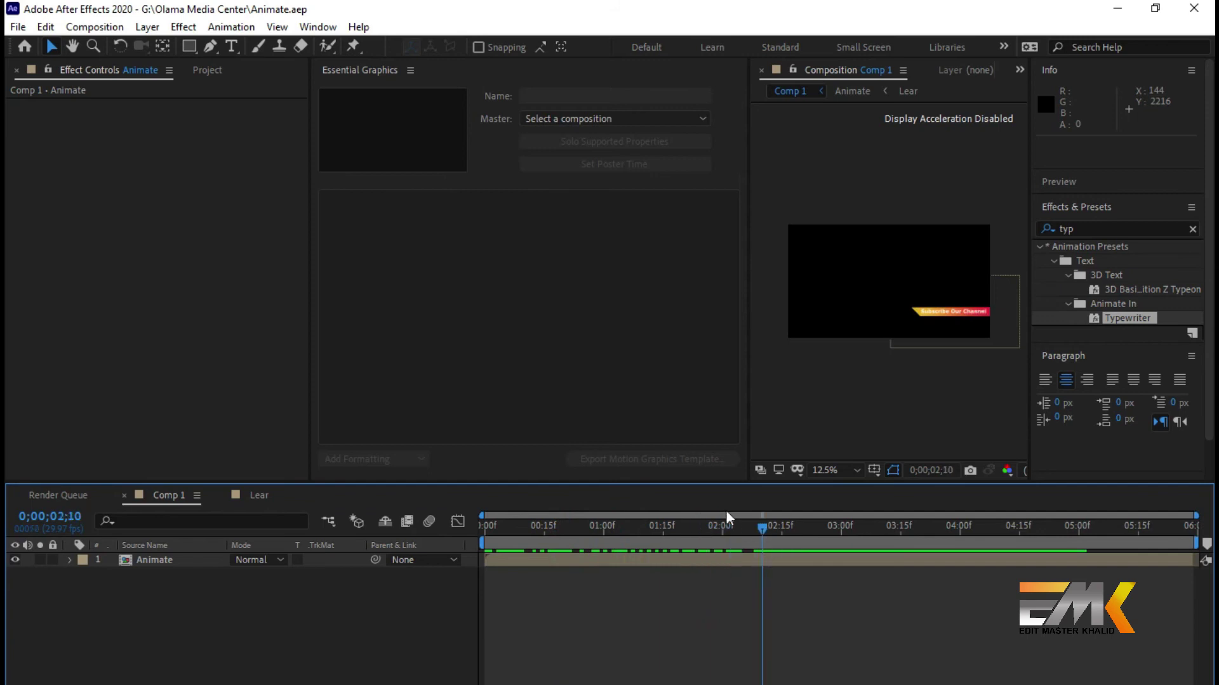
pyautogui.click(612, 120)
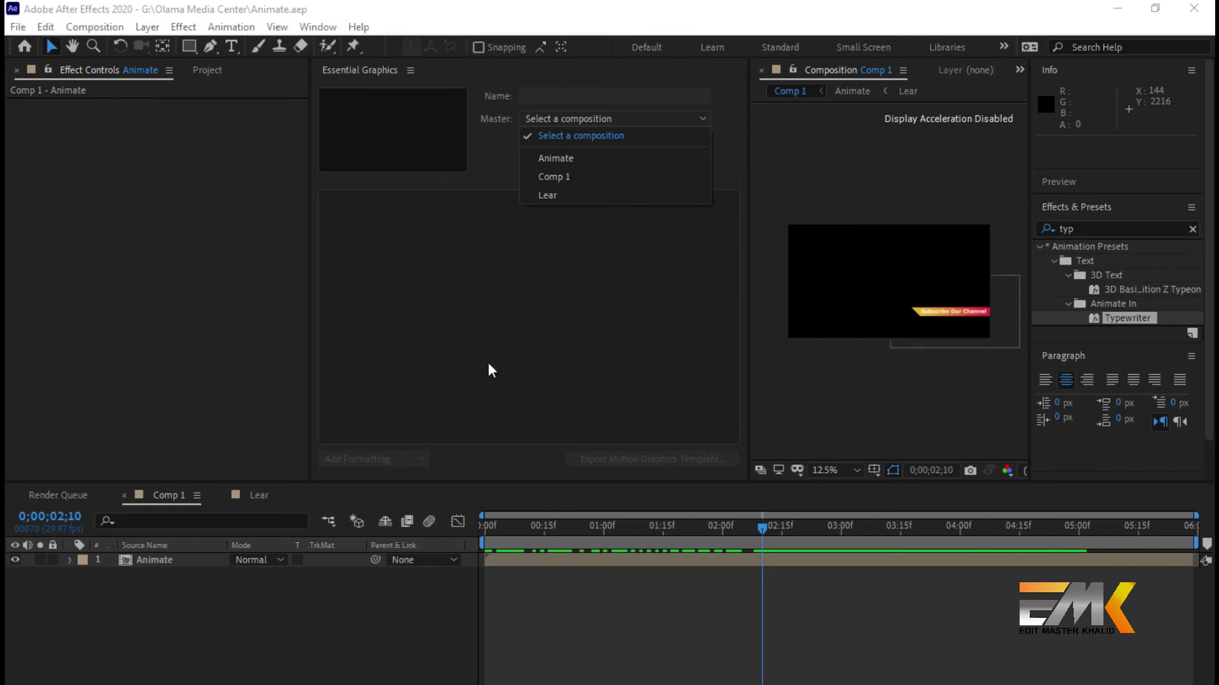
pyautogui.click(581, 158)
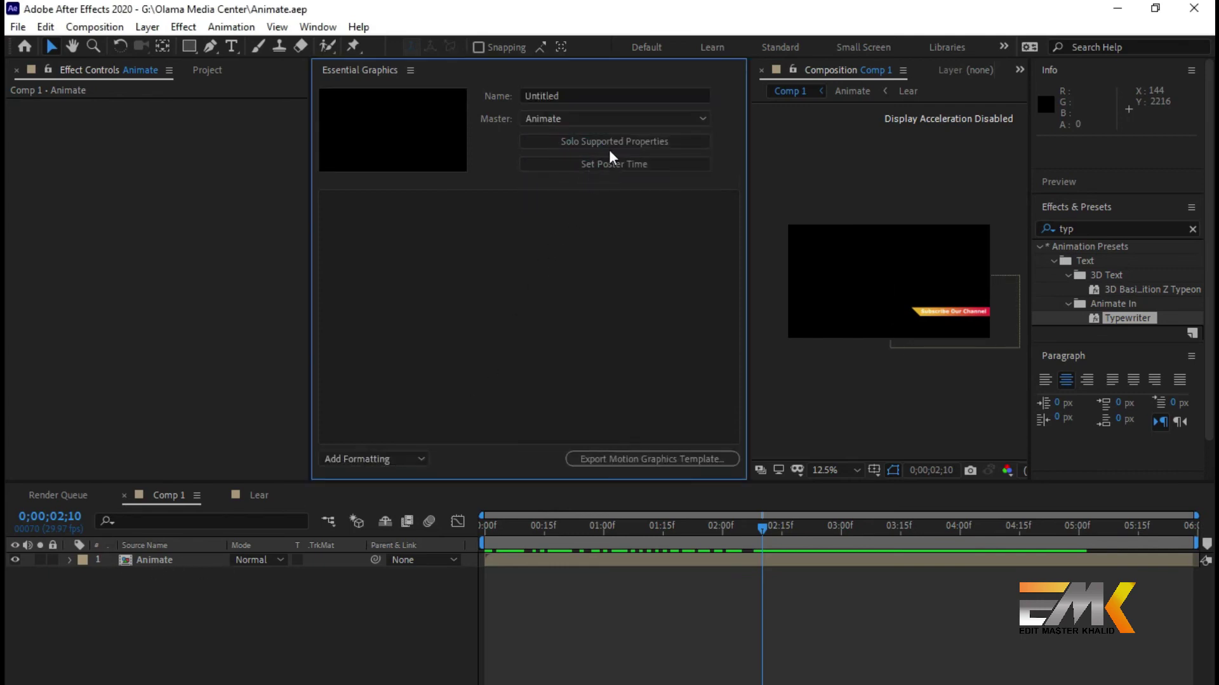
pyautogui.click(608, 166)
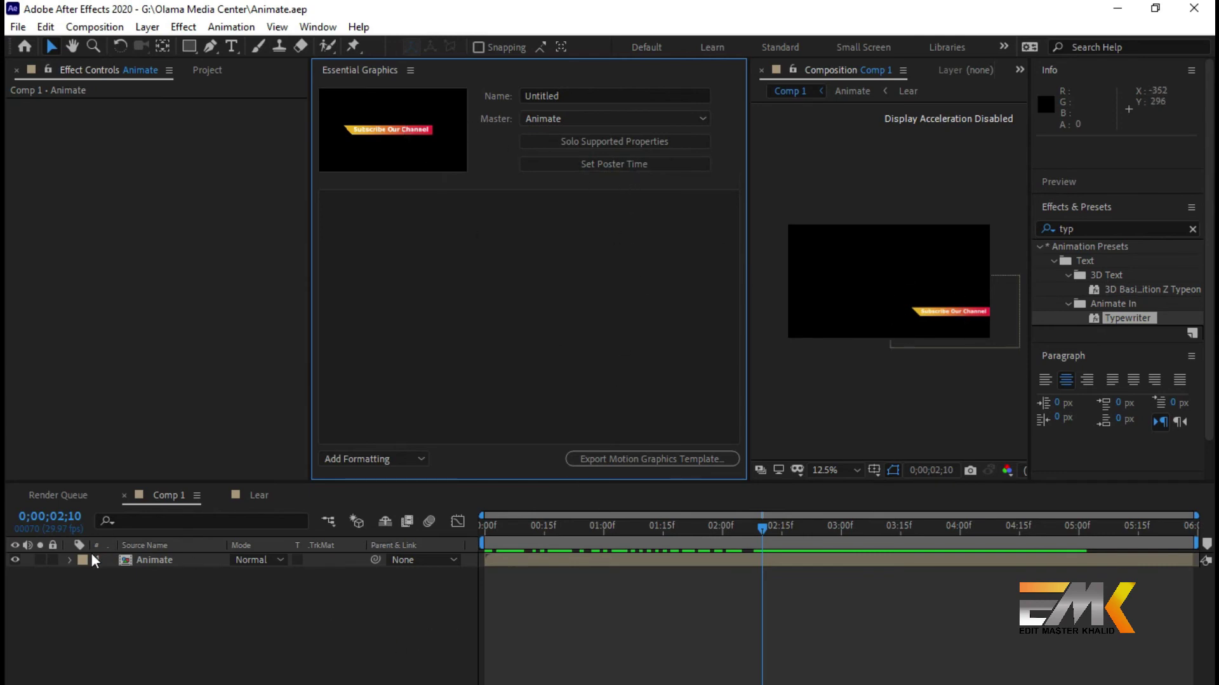
pyautogui.click(179, 562)
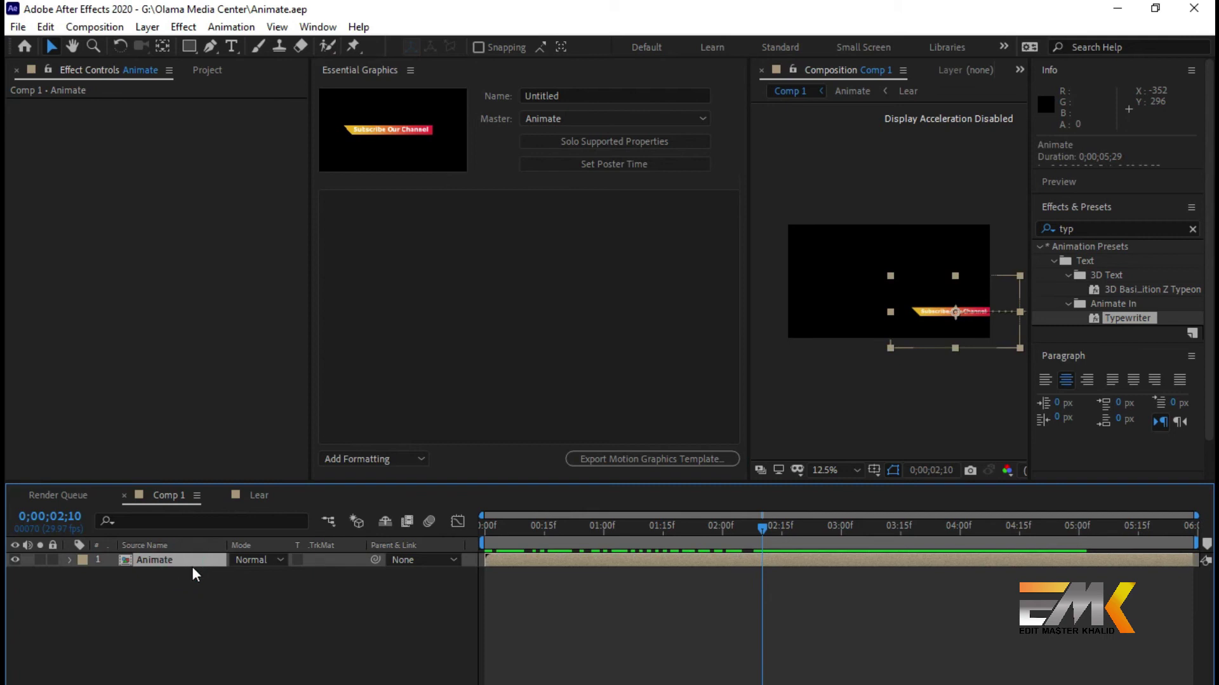
pyautogui.click(70, 560)
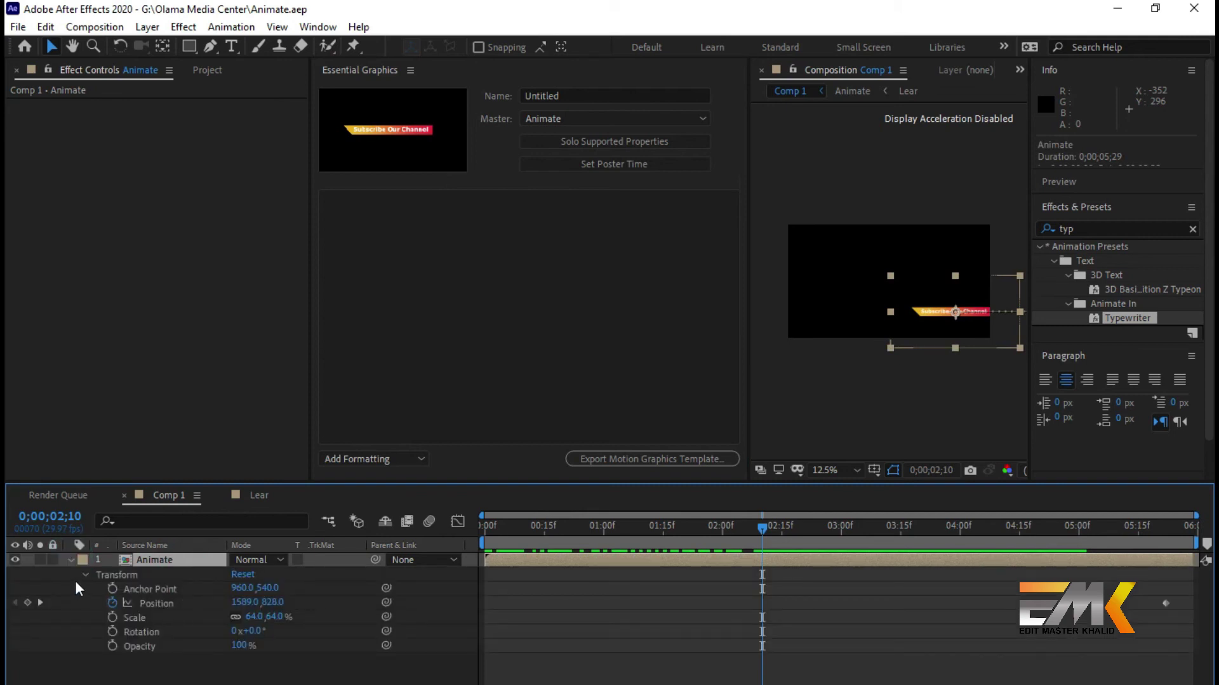
pyautogui.click(82, 576)
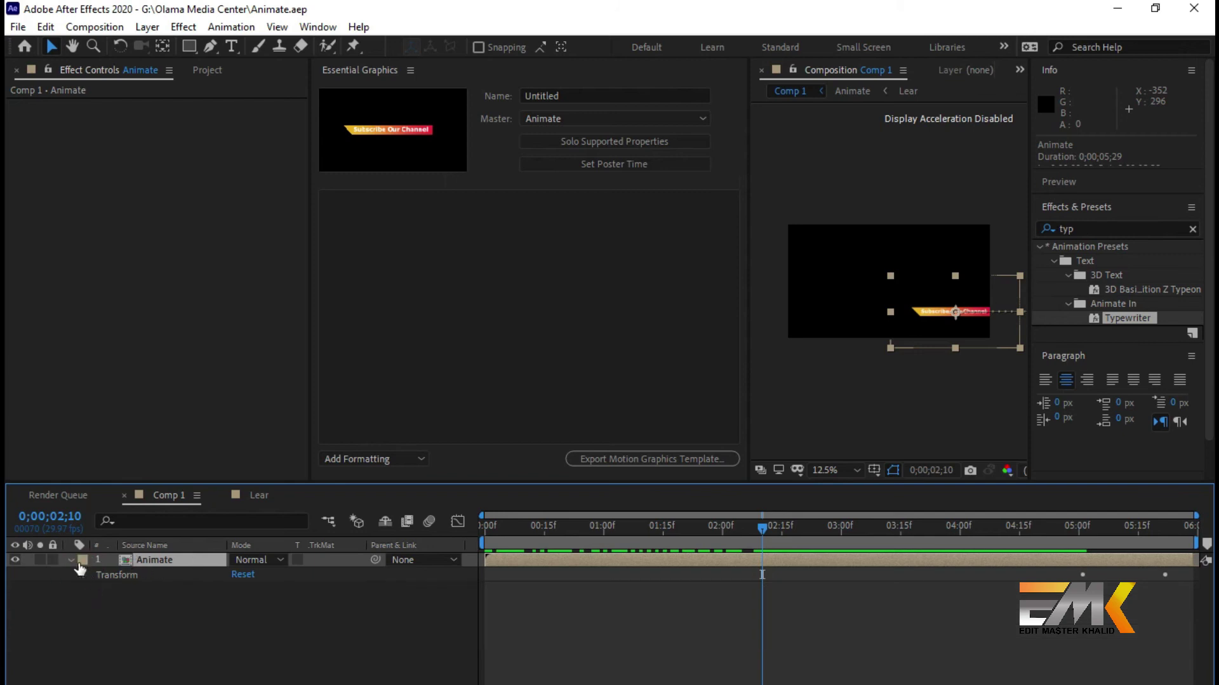
pyautogui.click(71, 559)
pyautogui.click(251, 494)
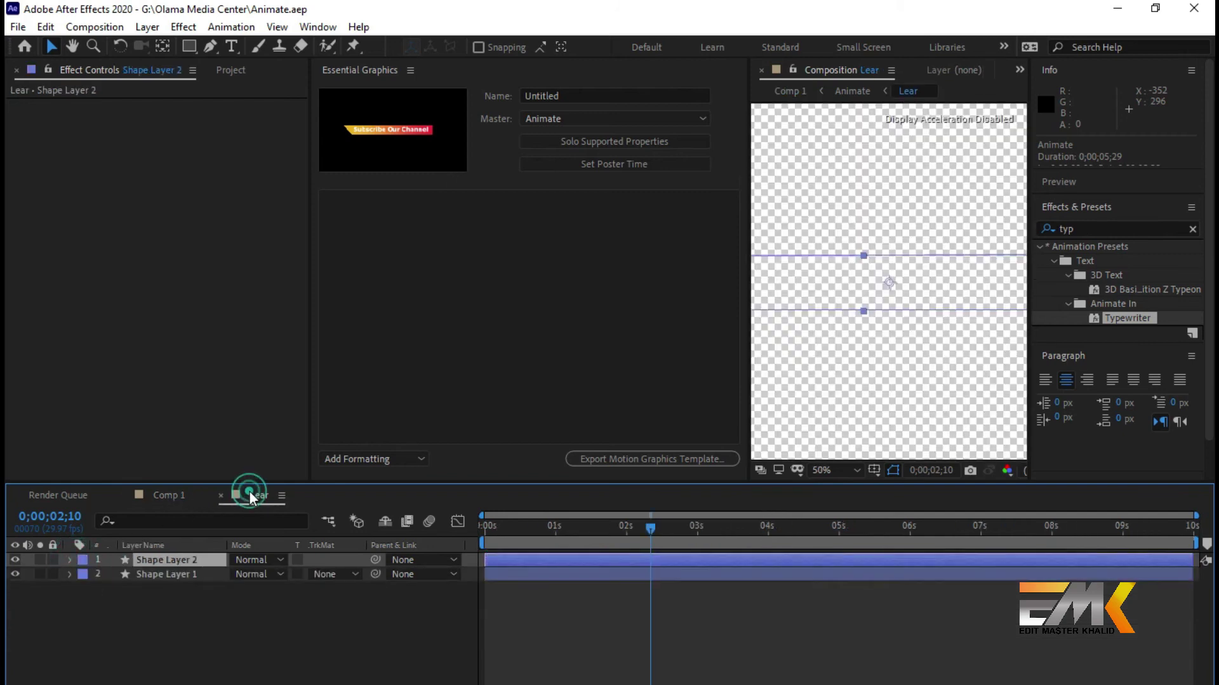
pyautogui.click(170, 500)
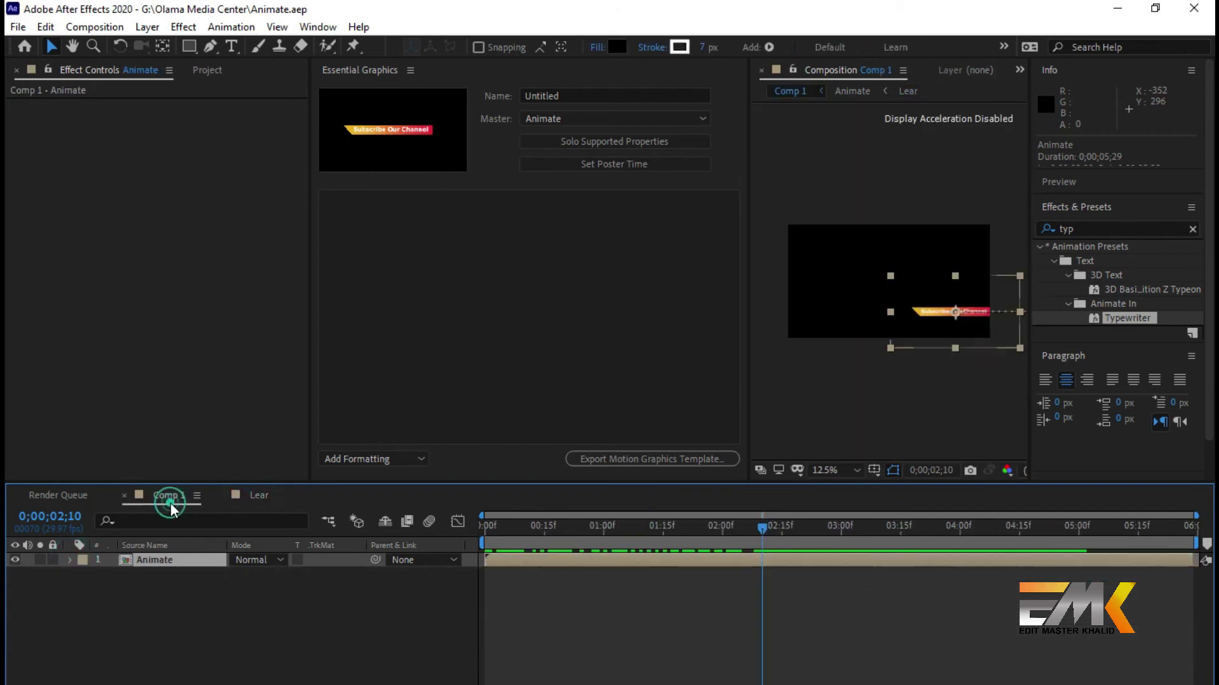
# - Open the Animate composition and add the Subscribe Our Channel layer's Source Text to Essential Graphics
pyautogui.doubleClick(150, 558)
pyautogui.click(159, 560)
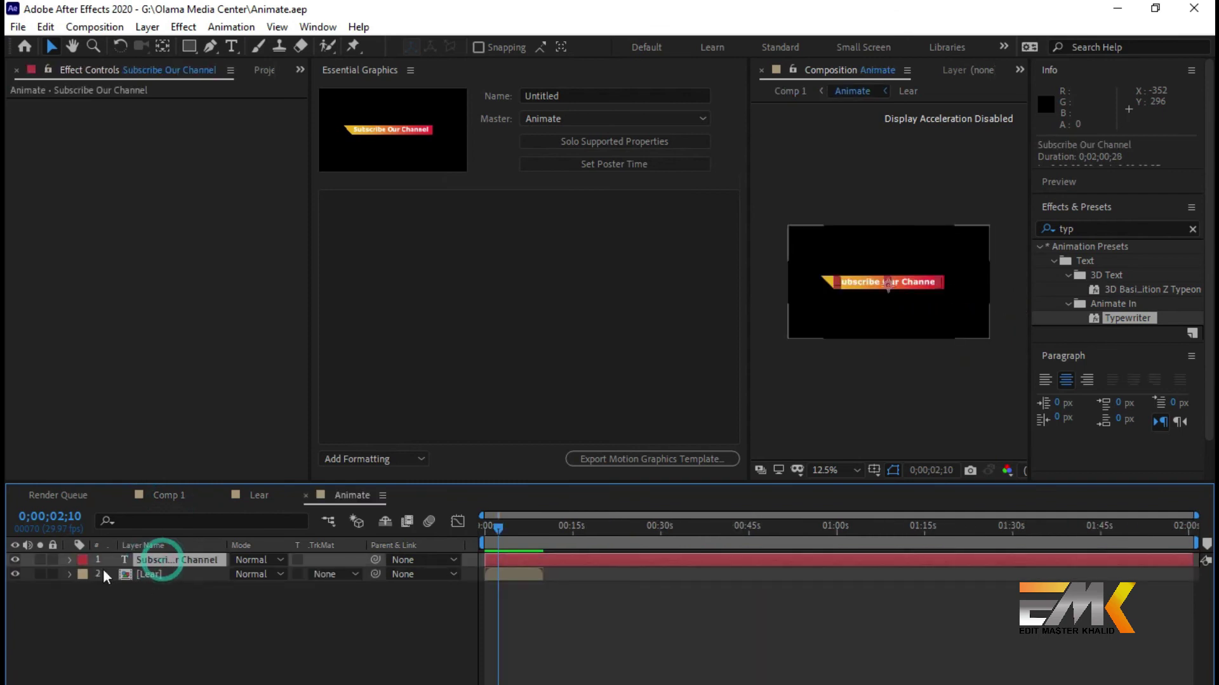
pyautogui.click(69, 560)
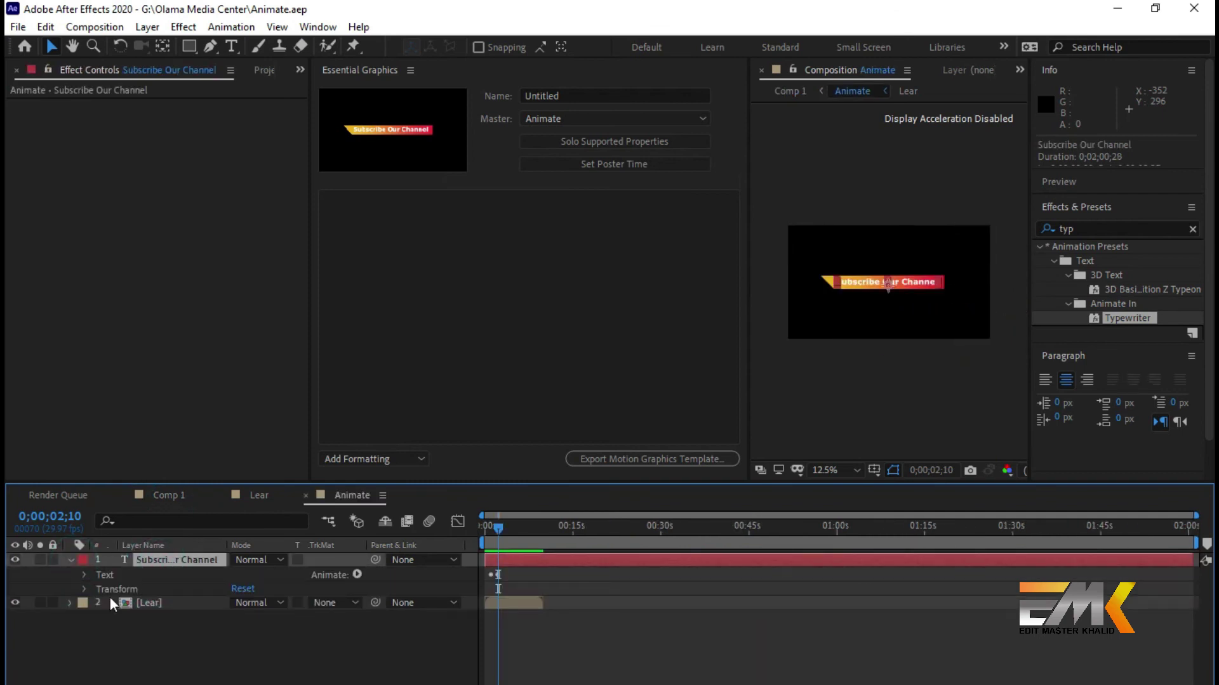
pyautogui.click(85, 574)
pyautogui.click(149, 588)
pyautogui.moveTo(150, 589); pyautogui.dragTo(441, 247)
# - Enable custom font selection and font size adjustment for Source Text, leaving faux styles off, and collapse the text layer
pyautogui.click(704, 202)
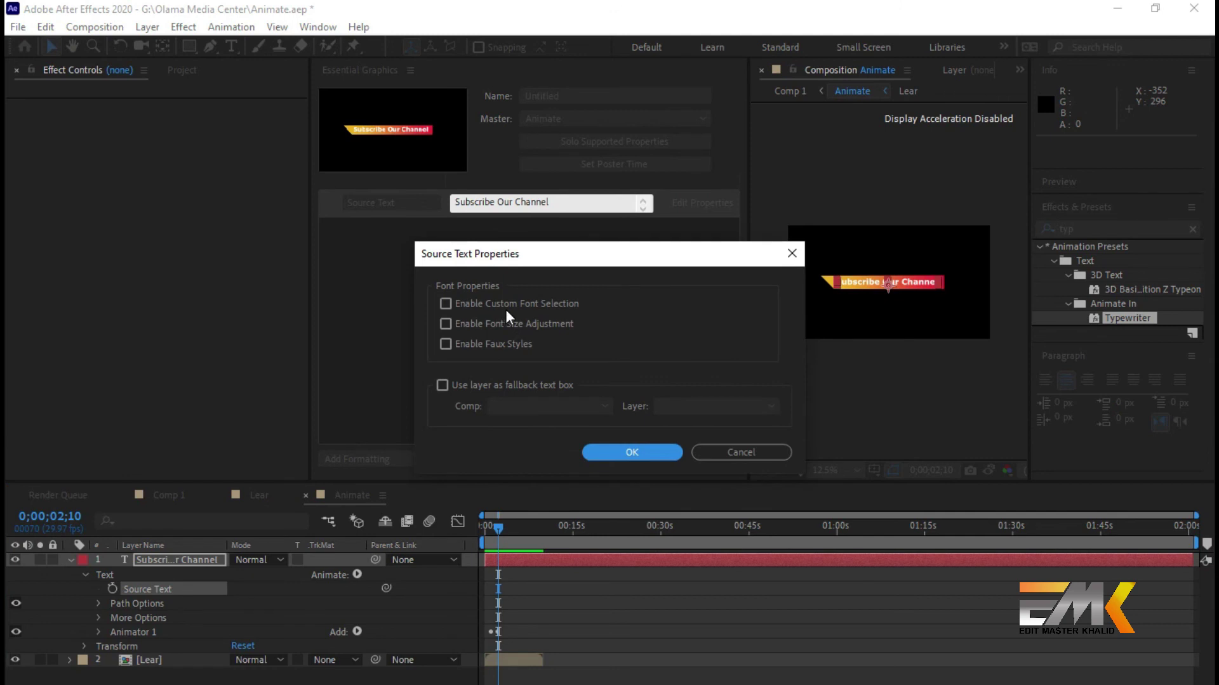
pyautogui.click(512, 308)
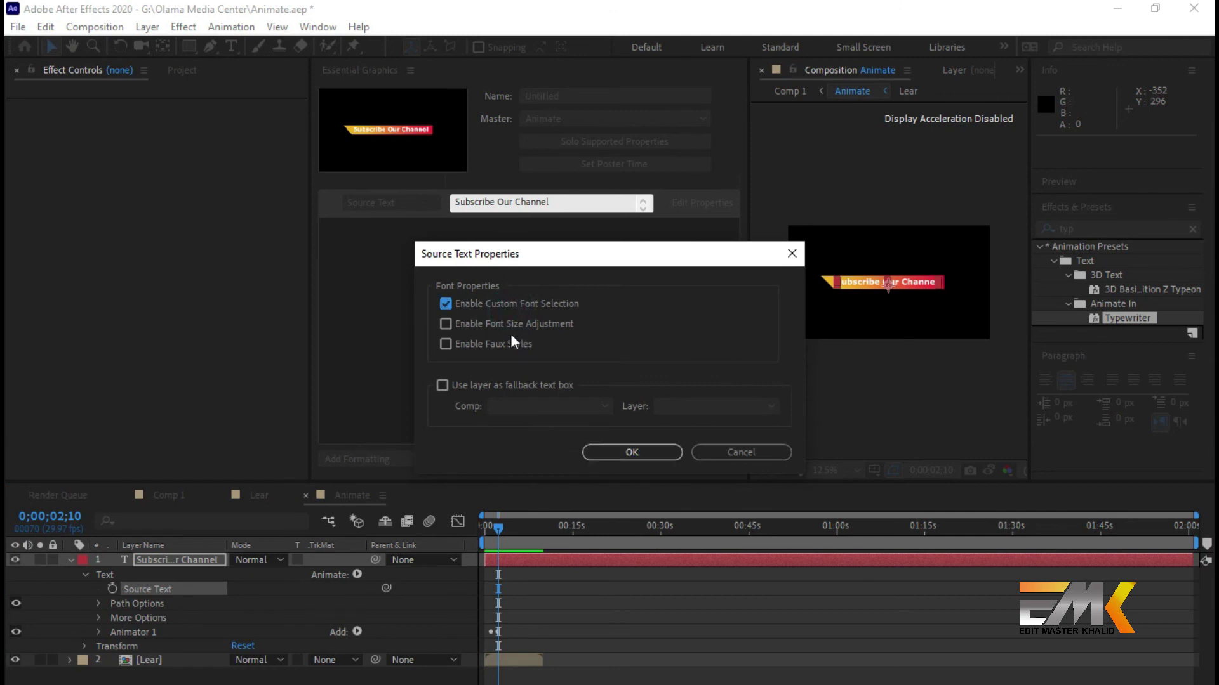
pyautogui.click(496, 327)
pyautogui.click(523, 345)
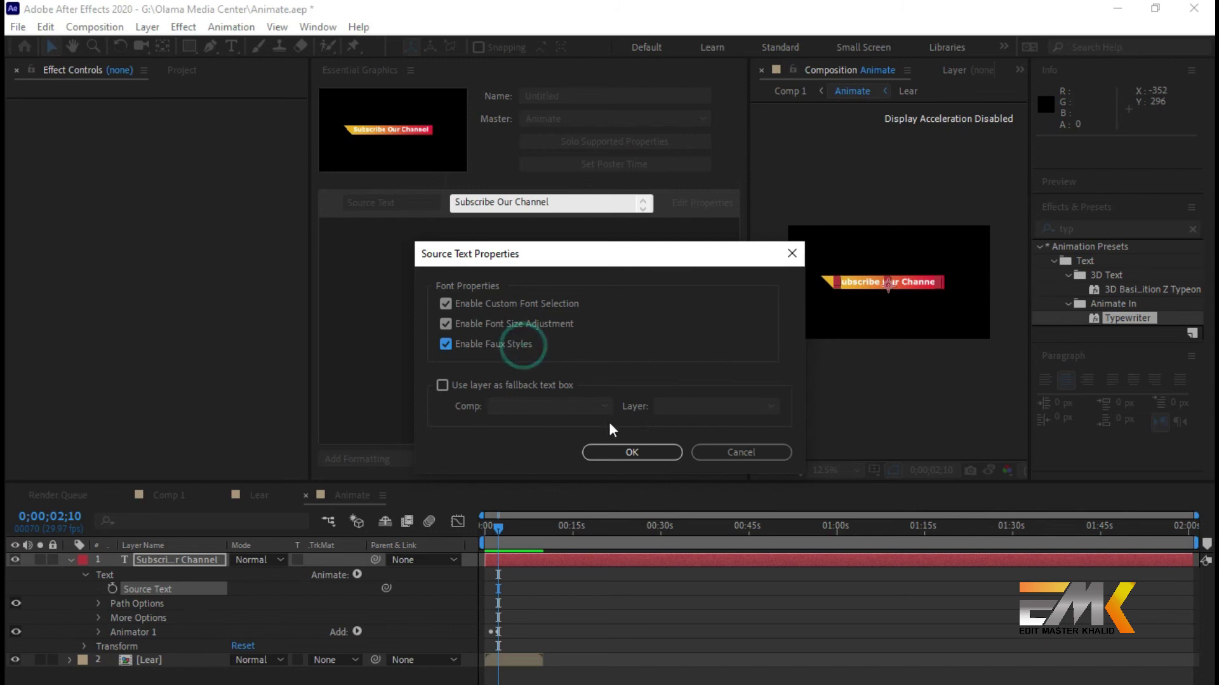
pyautogui.click(489, 347)
pyautogui.click(622, 453)
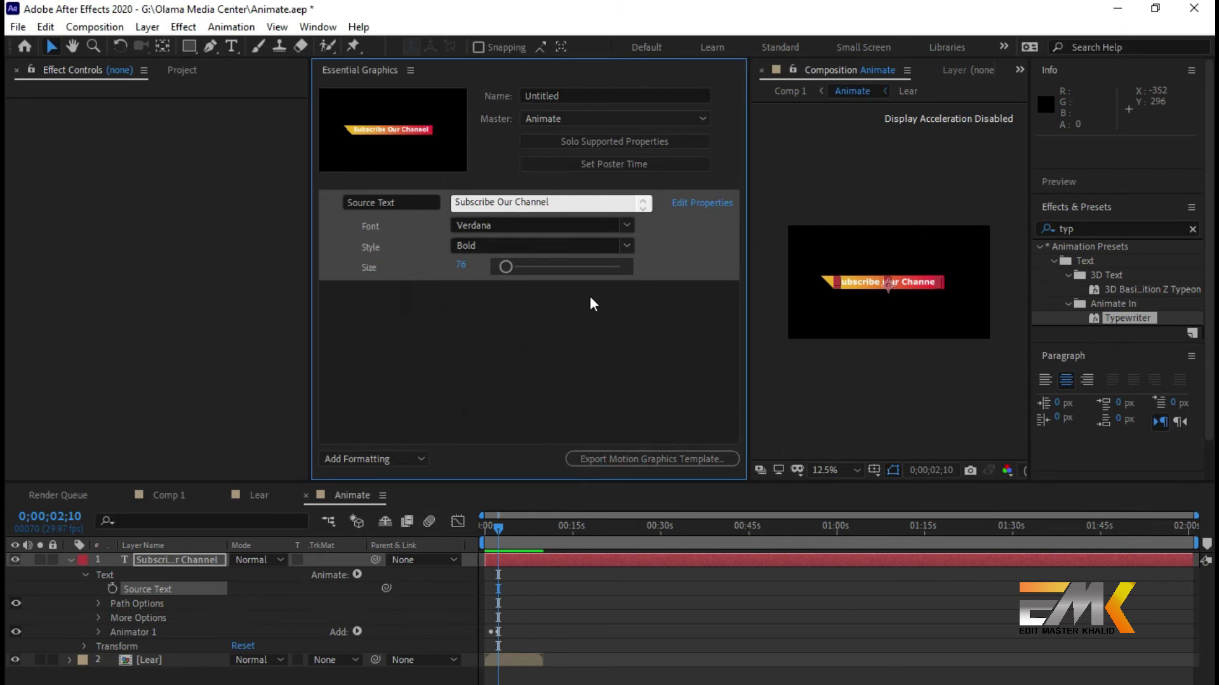
pyautogui.click(571, 339)
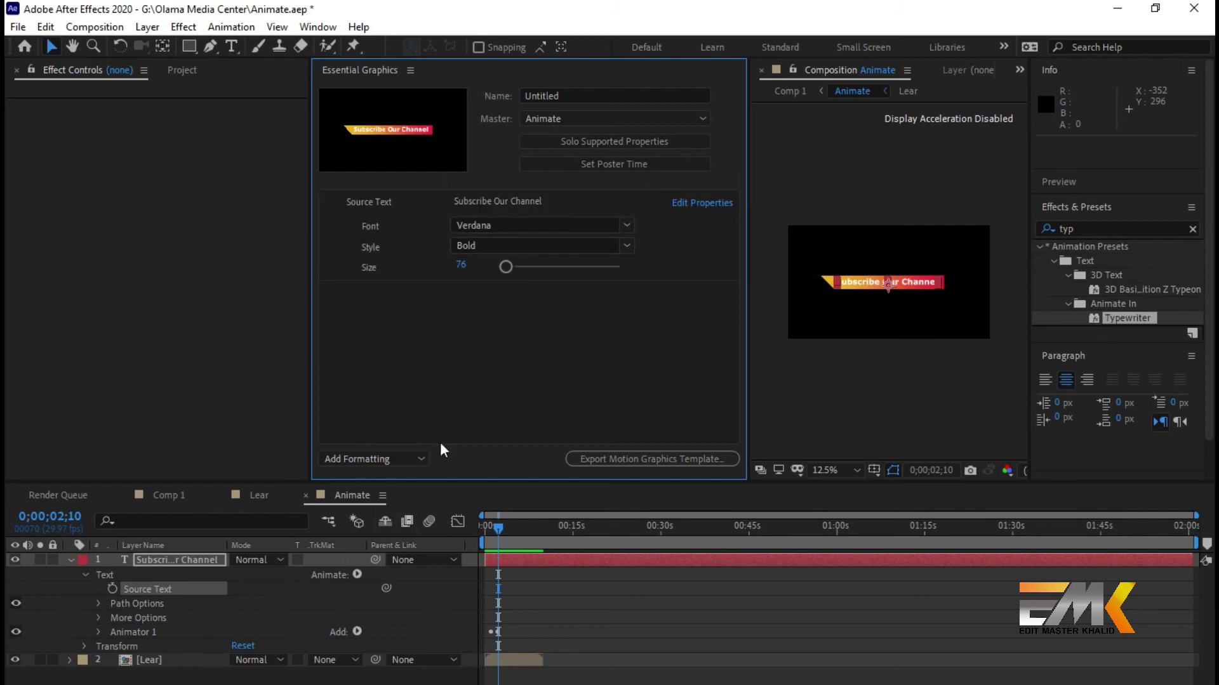
pyautogui.click(85, 576)
pyautogui.click(179, 609)
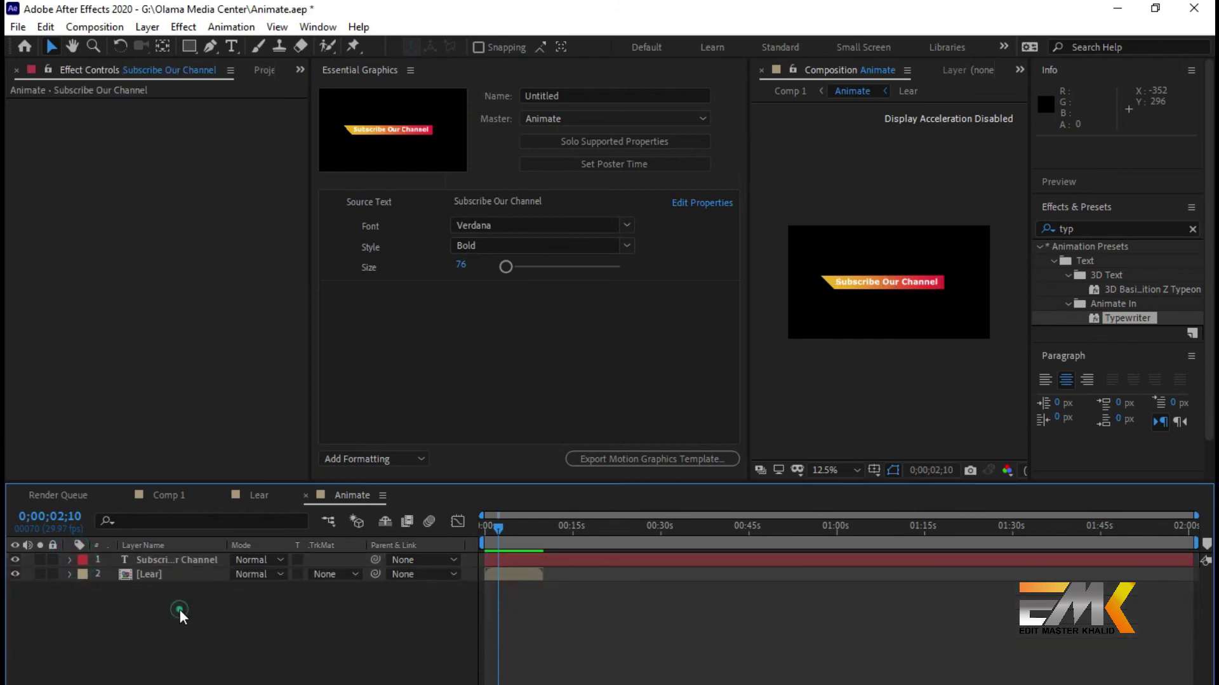
# - End the Animate composition's work area at the end of the Lear layer and trim the composition to it
pyautogui.click(177, 495)
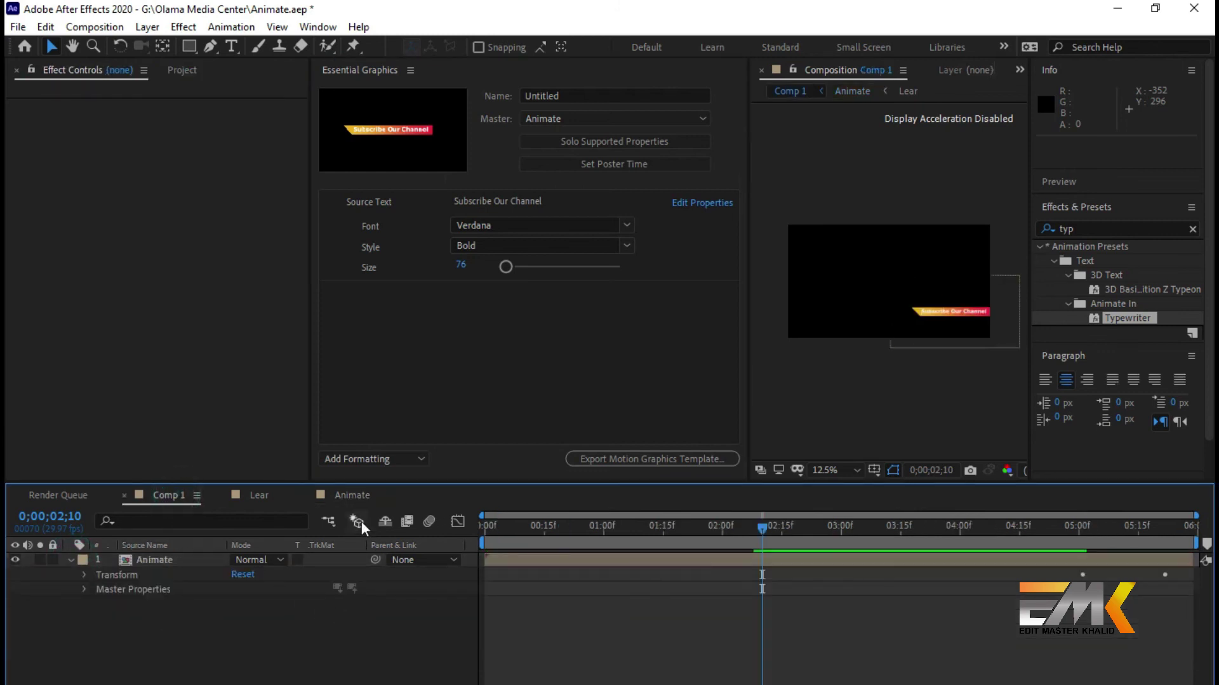
pyautogui.click(355, 495)
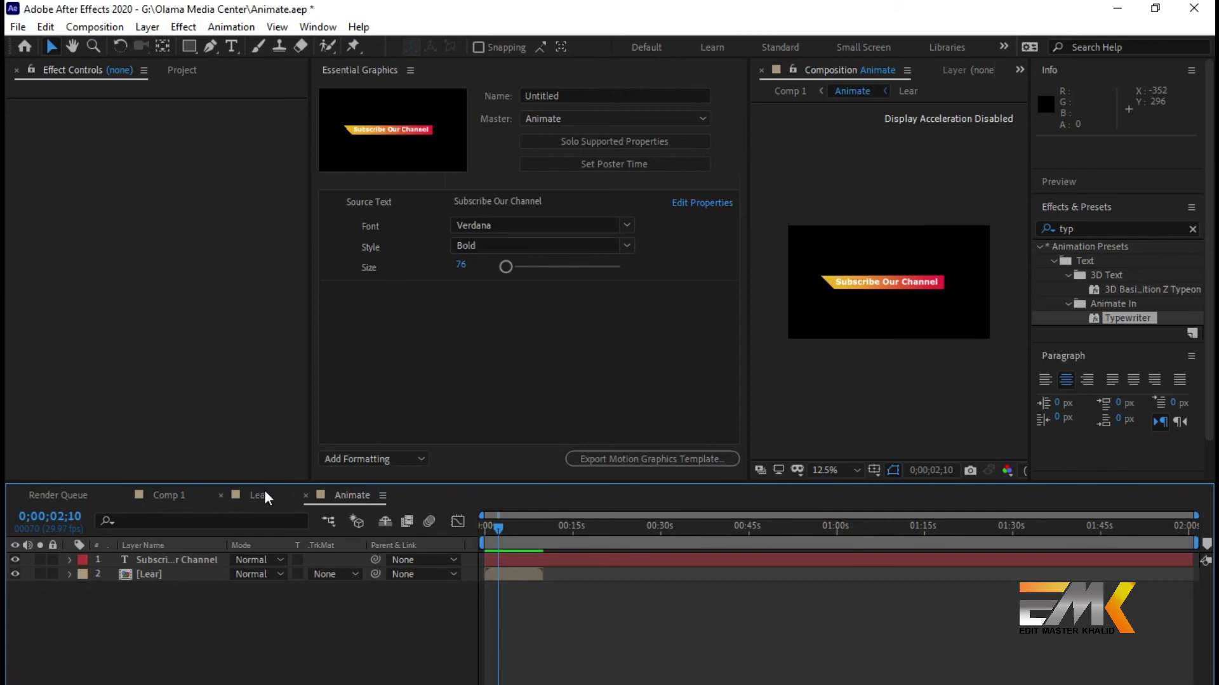
pyautogui.click(408, 633)
pyautogui.moveTo(1198, 543); pyautogui.dragTo(548, 543)
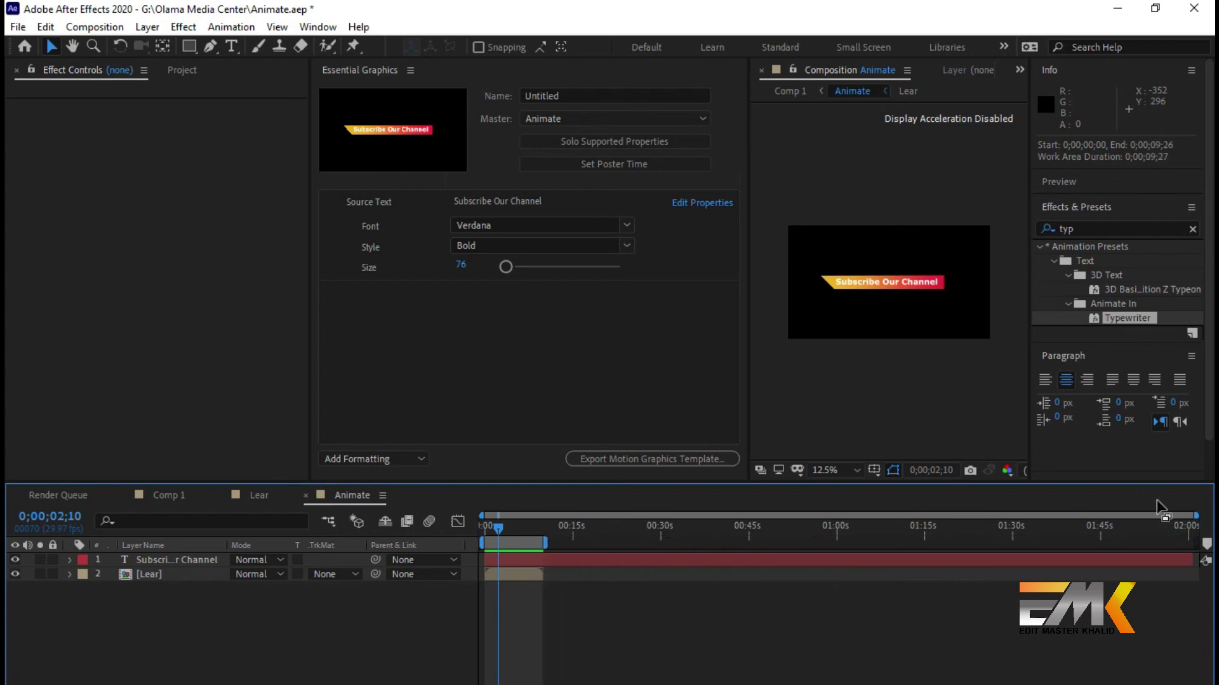
pyautogui.moveTo(1196, 516); pyautogui.dragTo(711, 532)
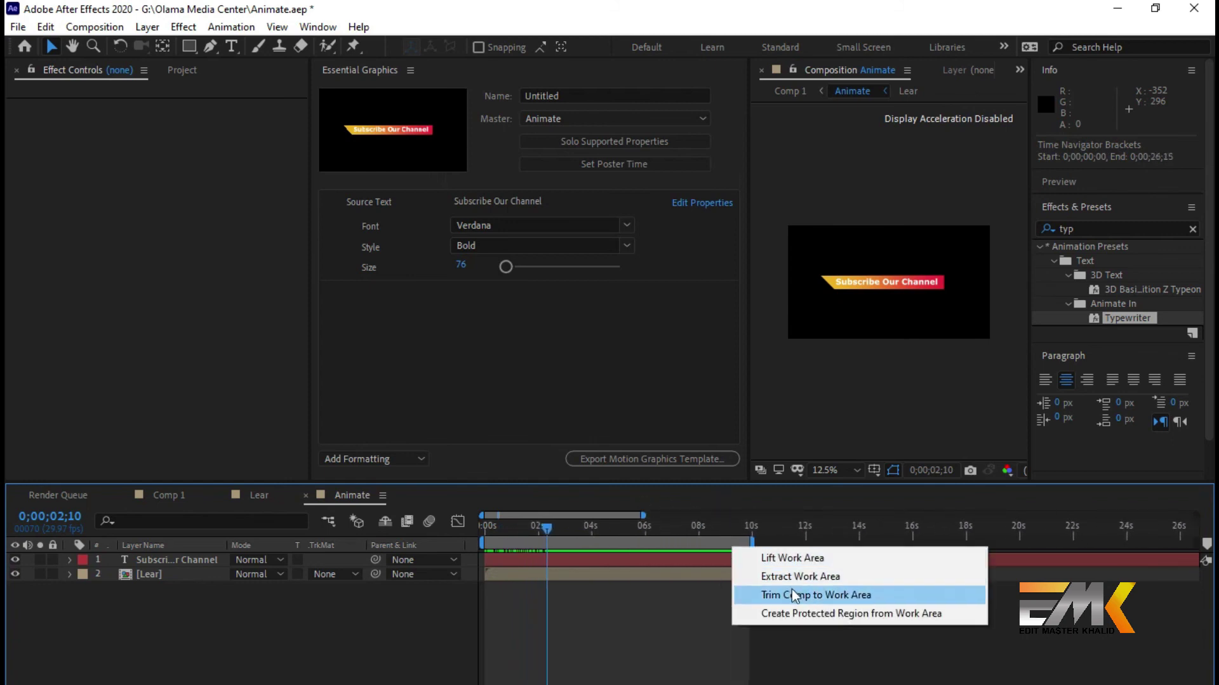
pyautogui.click(793, 590)
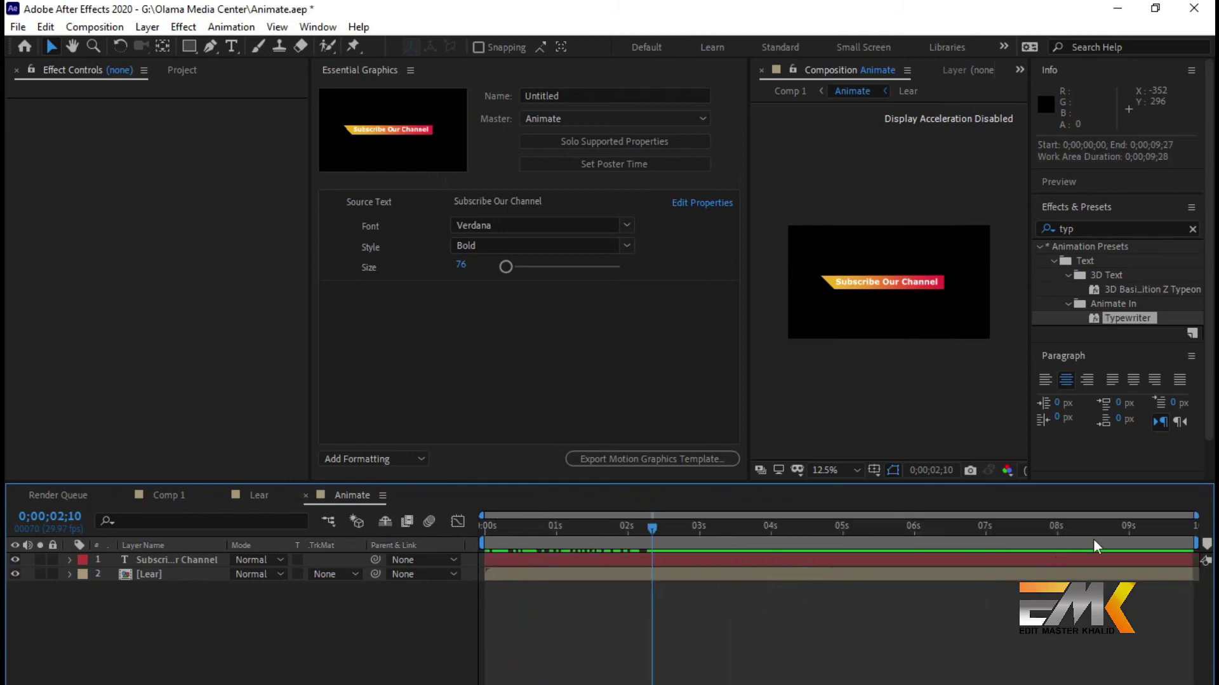
# - Return to Comp 1 and preview the title animation from the start
pyautogui.moveTo(663, 525); pyautogui.dragTo(526, 562)
pyautogui.click(265, 498)
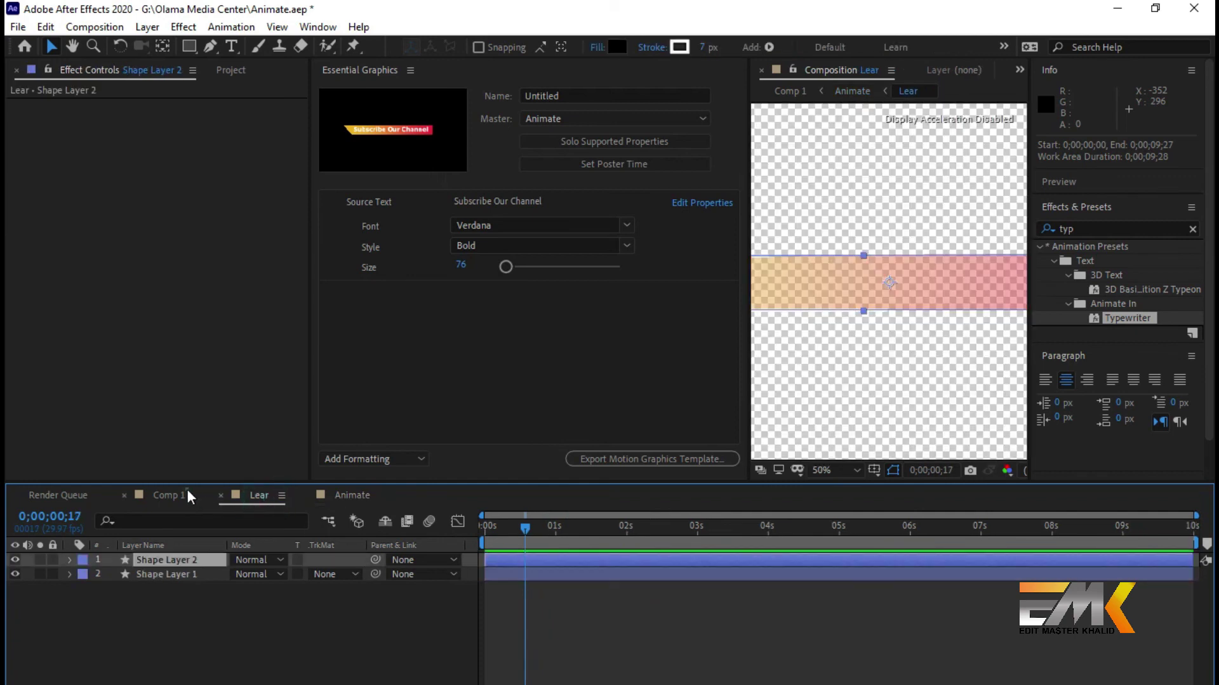
pyautogui.click(187, 489)
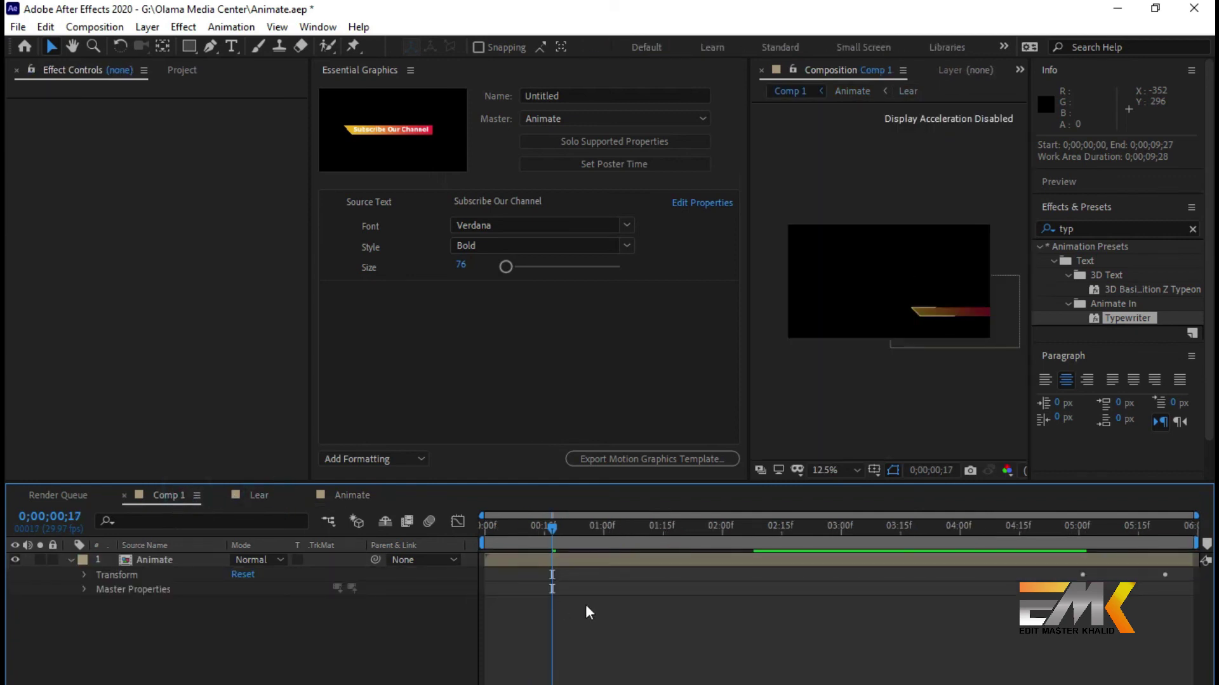
pyautogui.moveTo(557, 531); pyautogui.dragTo(446, 558)
pyautogui.press('space')
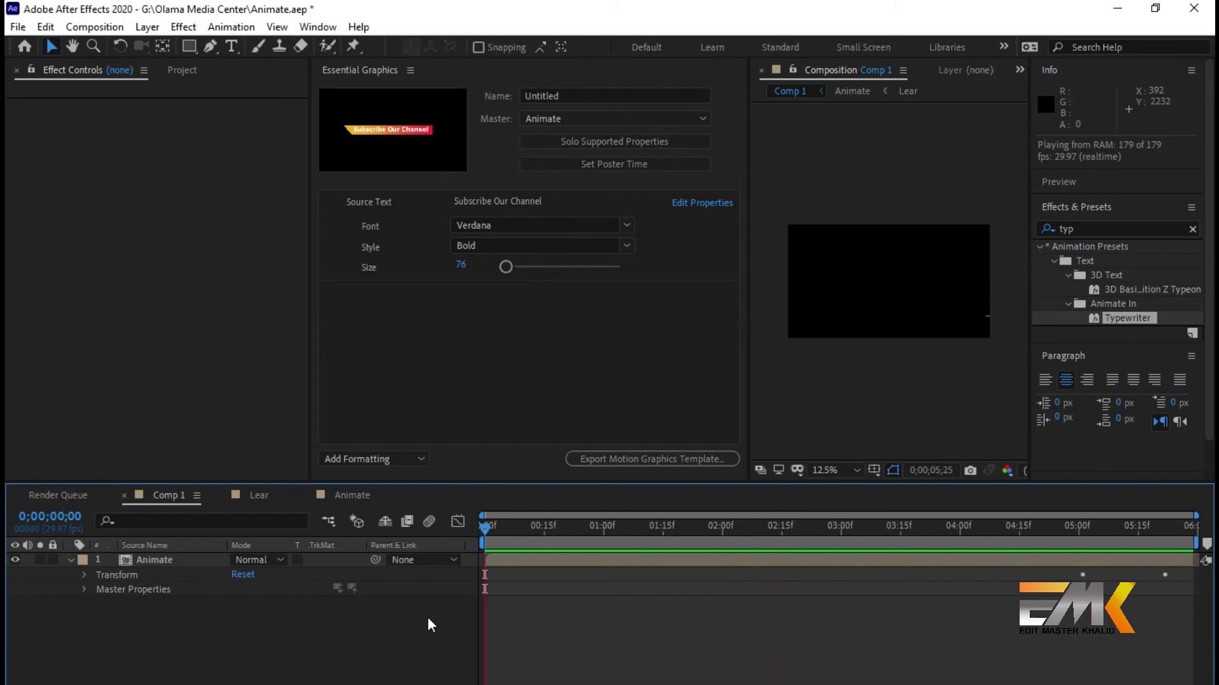
pyautogui.press('space')
# - Save the project and export the Motion Graphics template to the local drive as Sub Olama in the Motion Graphics Template Media folder
pyautogui.hotkey('ctrl', 's')
pyautogui.click(71, 560)
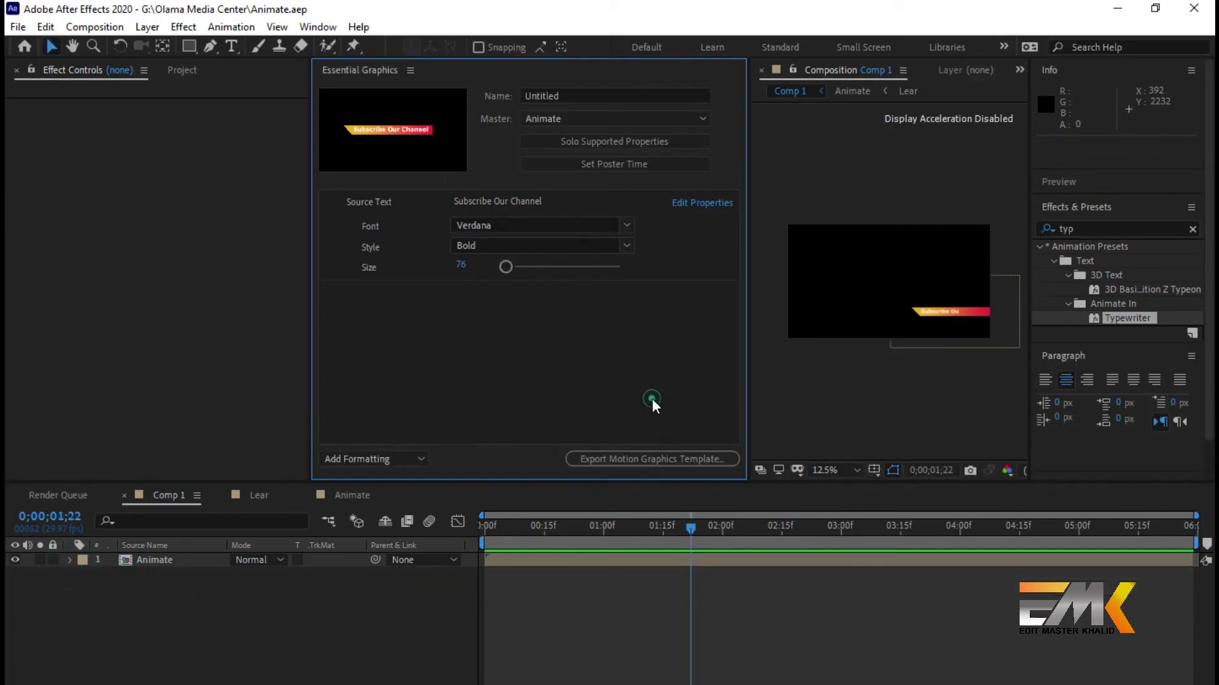
pyautogui.click(696, 460)
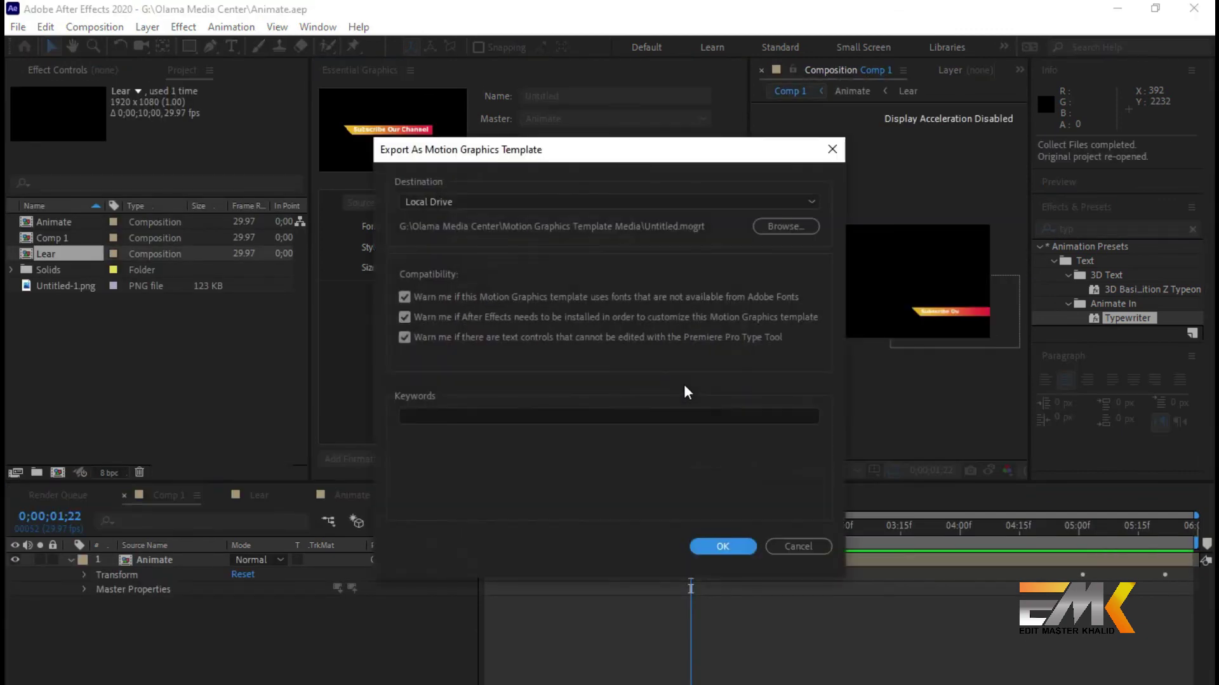
pyautogui.click(804, 224)
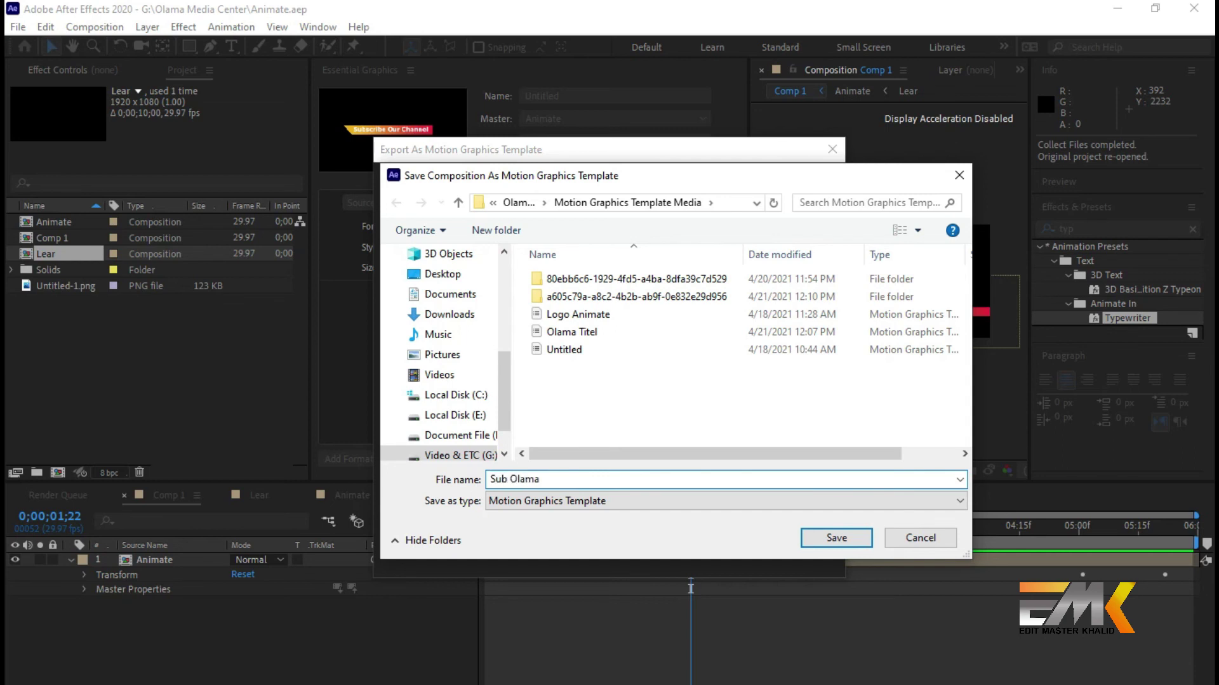
pyautogui.press('Return')
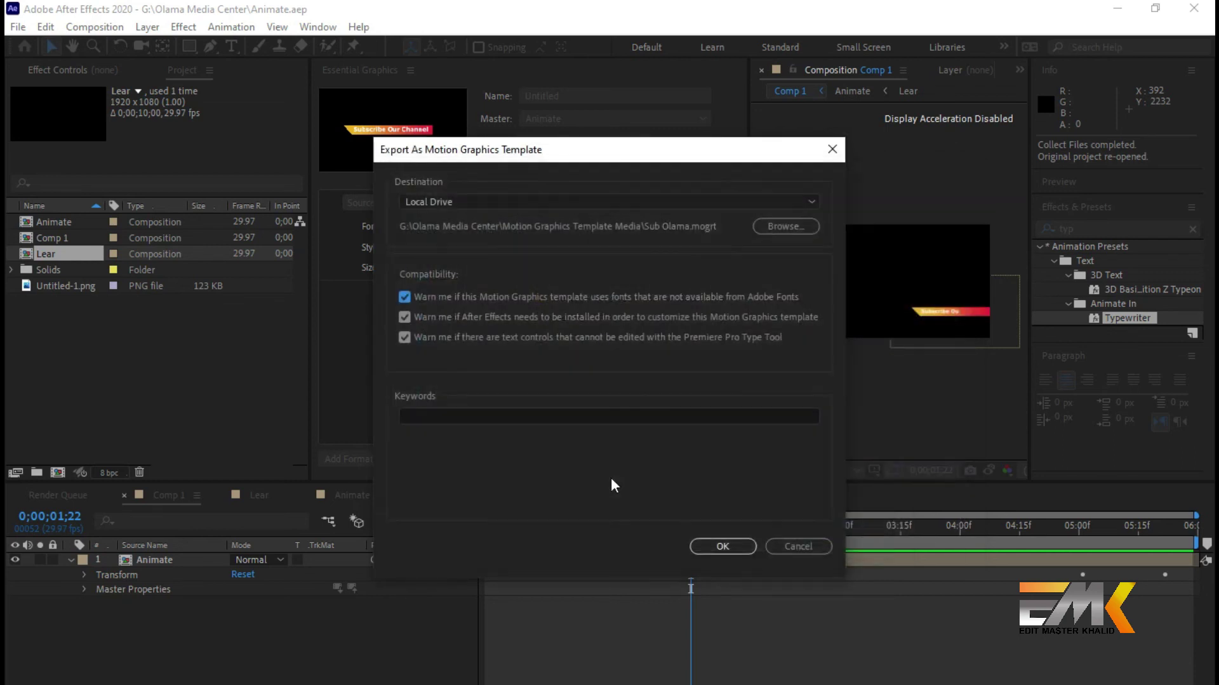
pyautogui.click(723, 546)
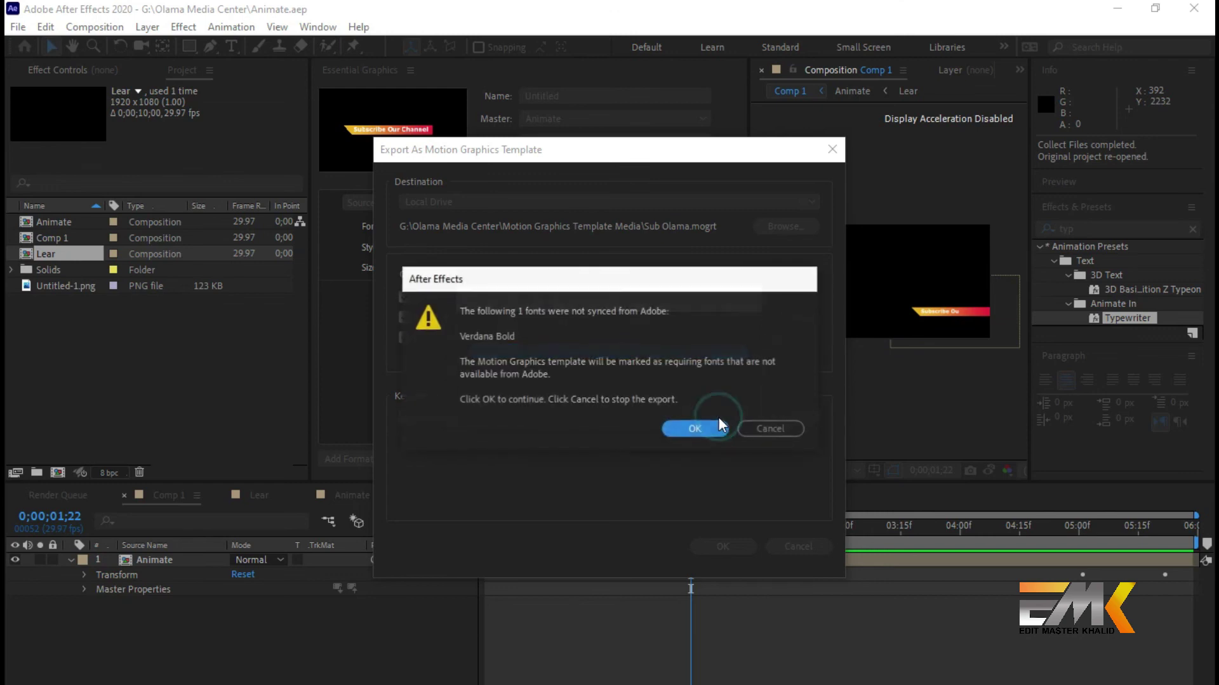
pyautogui.click(703, 432)
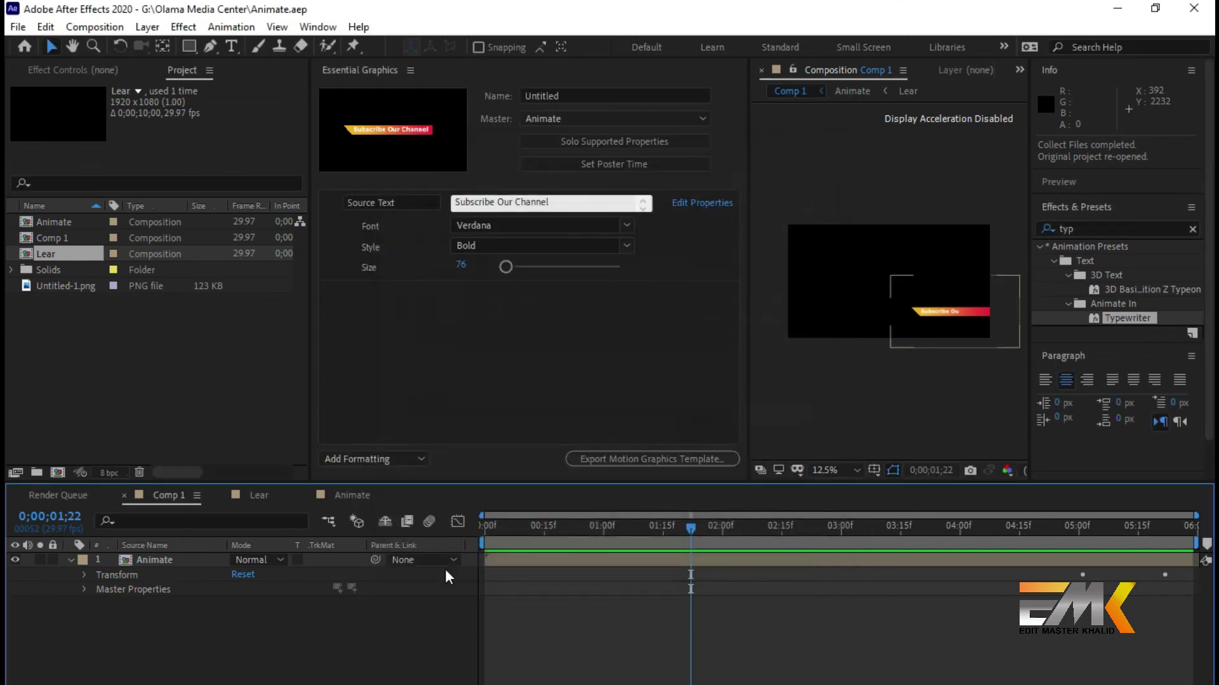
pyautogui.click(580, 402)
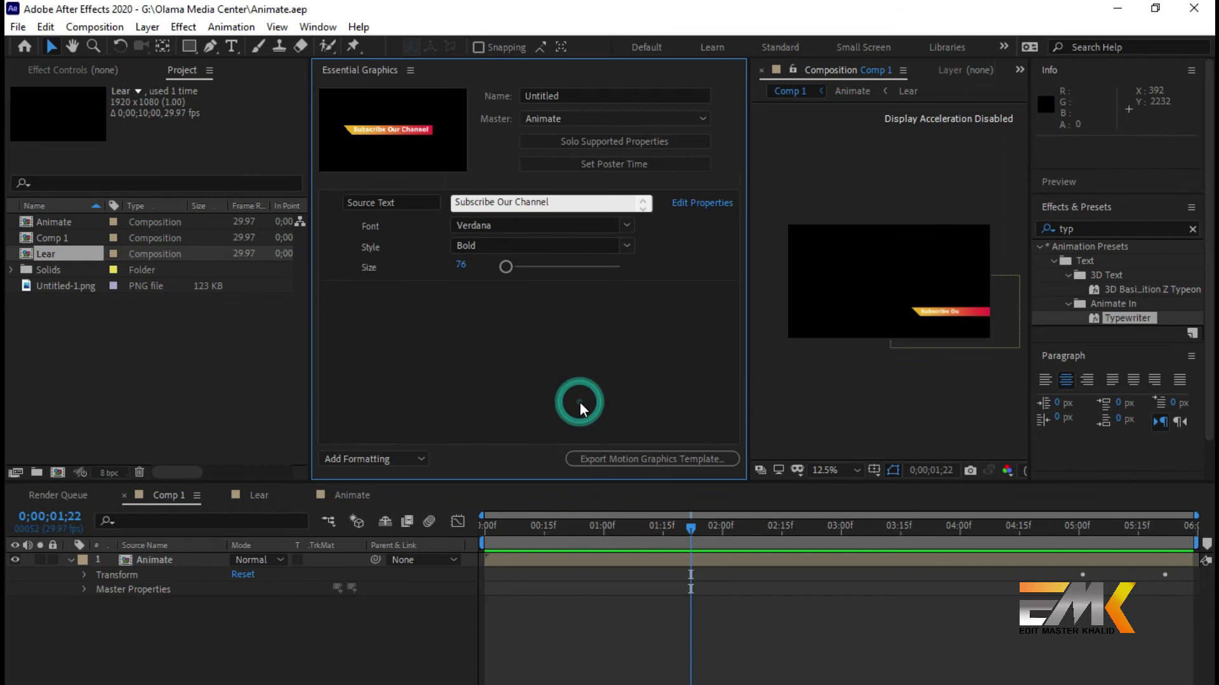
# - Switch to Premiere Pro, import 372 copy.jpg from the Olama Media Center folder and create a sequence from it
pyautogui.click(1194, 8)
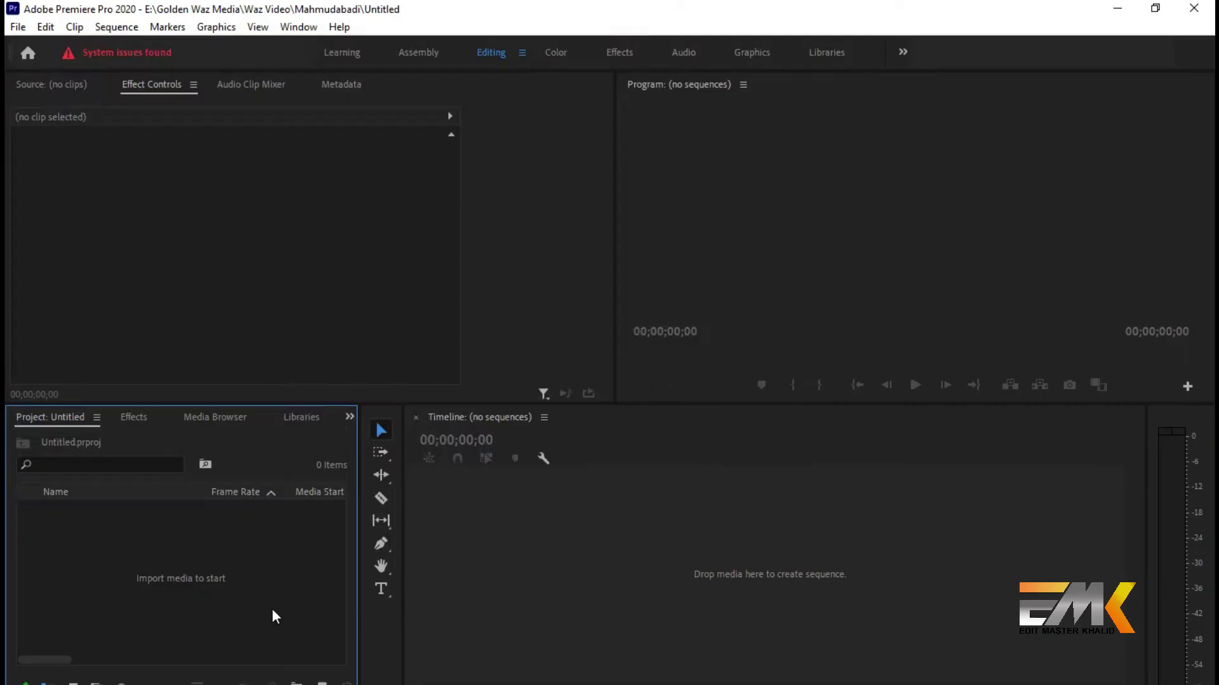
pyautogui.doubleClick(271, 615)
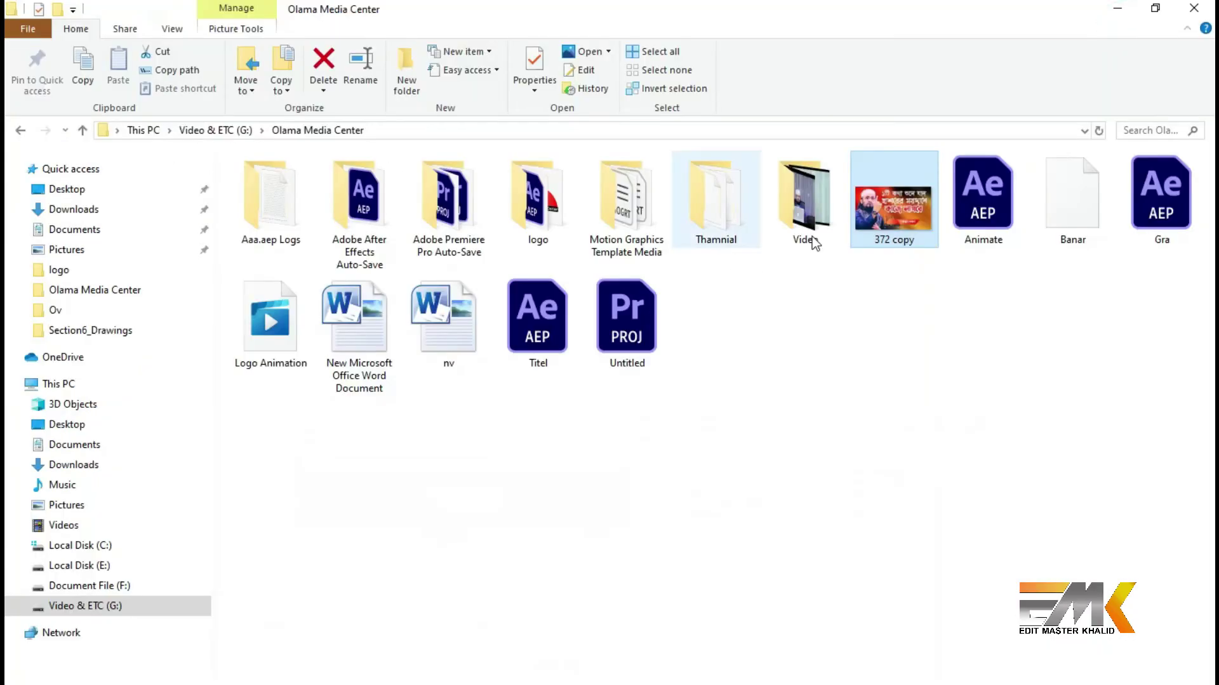
pyautogui.moveTo(889, 209); pyautogui.dragTo(272, 598)
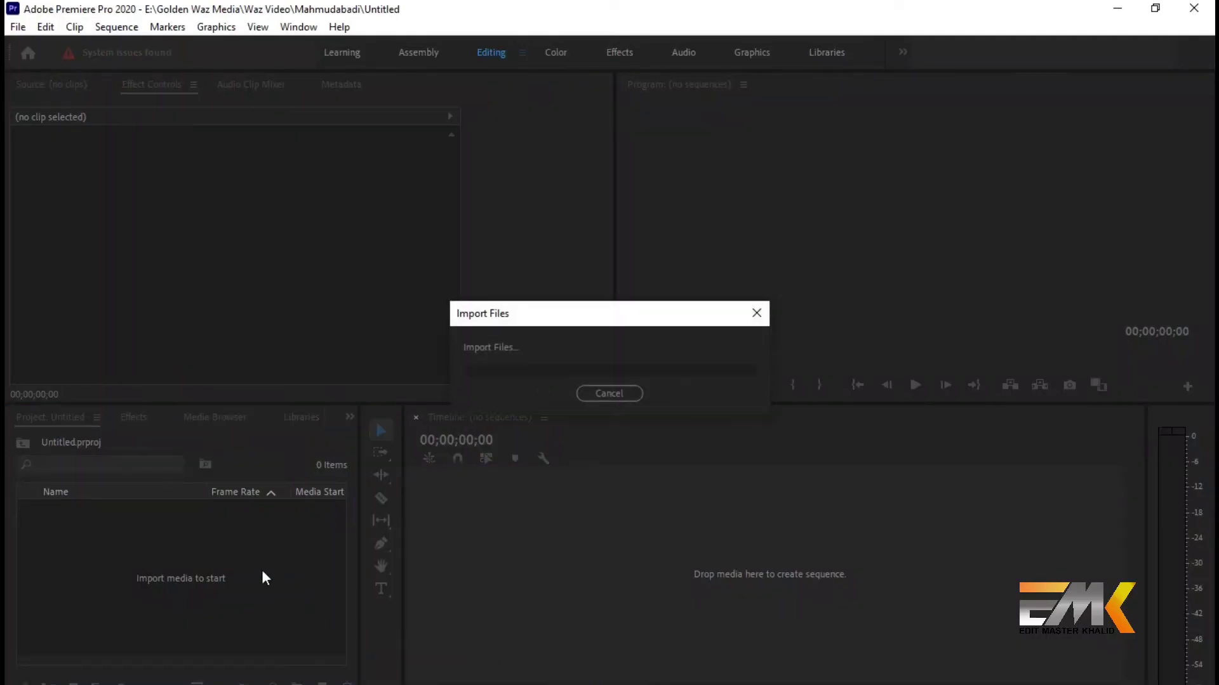
pyautogui.moveTo(183, 510); pyautogui.dragTo(771, 578)
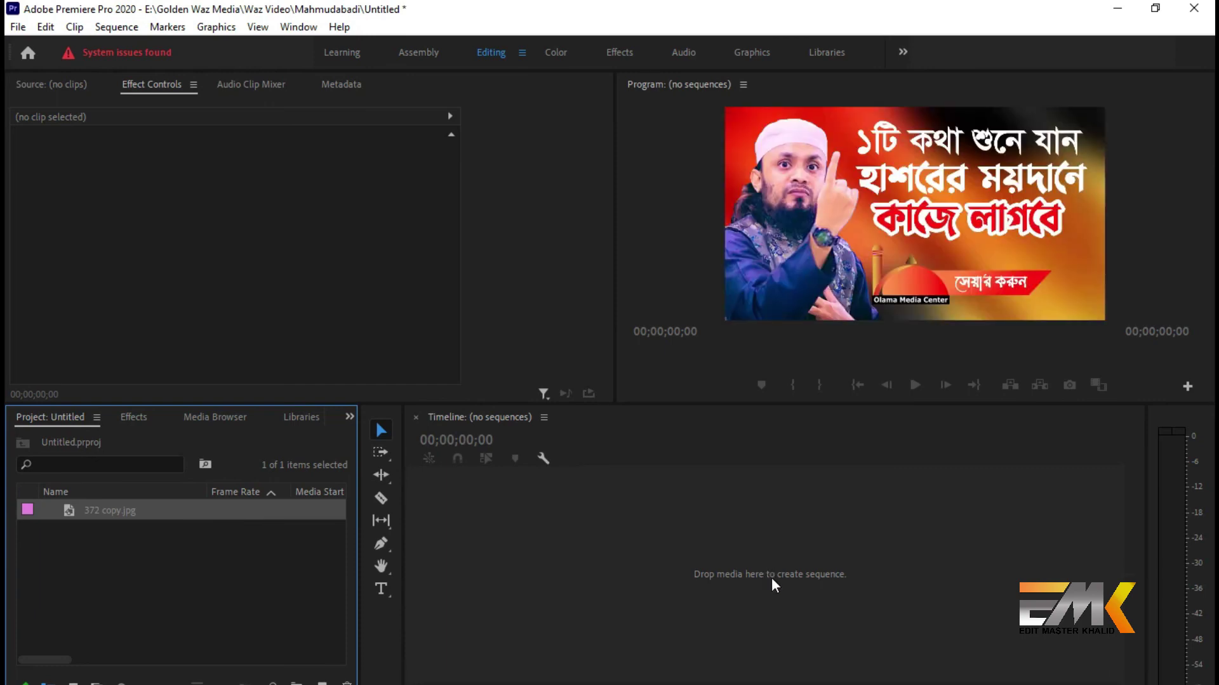
# - Open the Graphics workspace and install the exported Motion Graphics template into the local templates
pyautogui.click(615, 53)
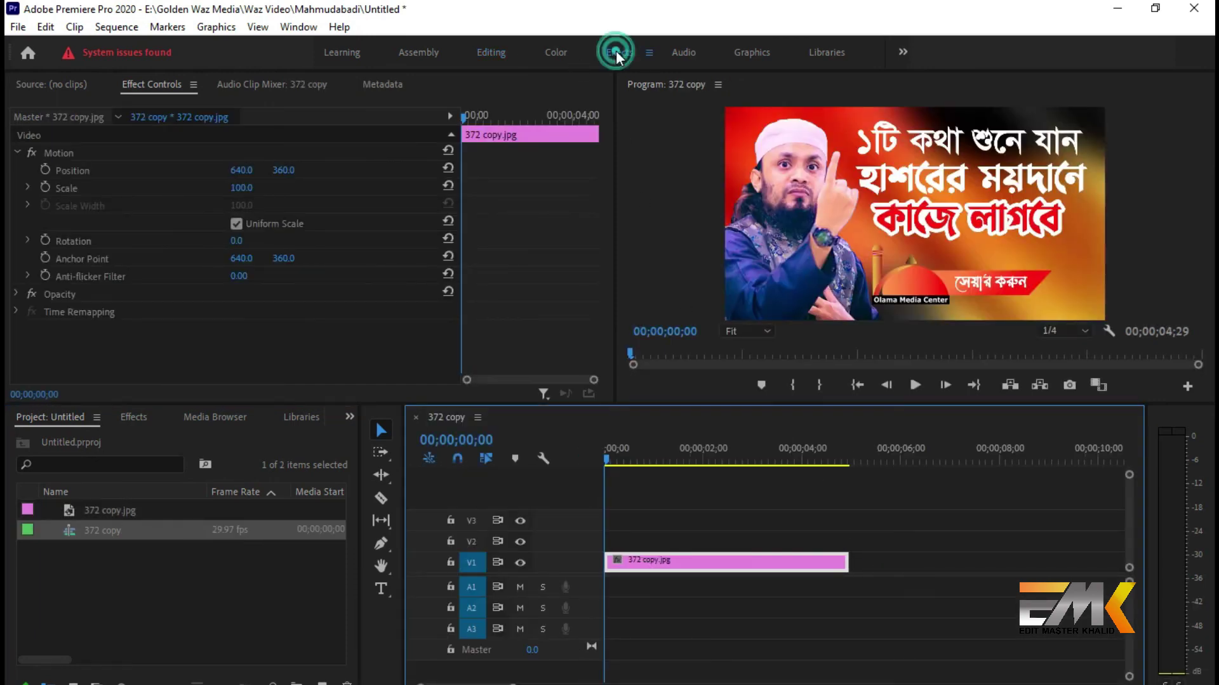
pyautogui.click(762, 54)
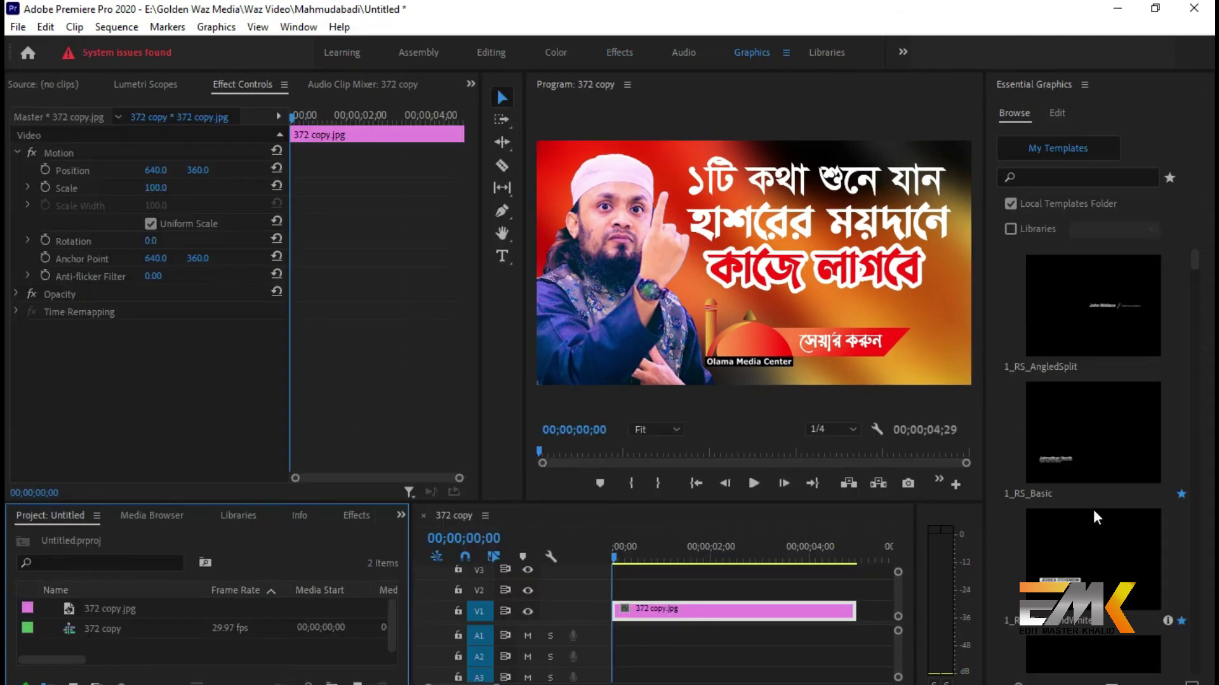
pyautogui.scroll(-10, 1116, 507)
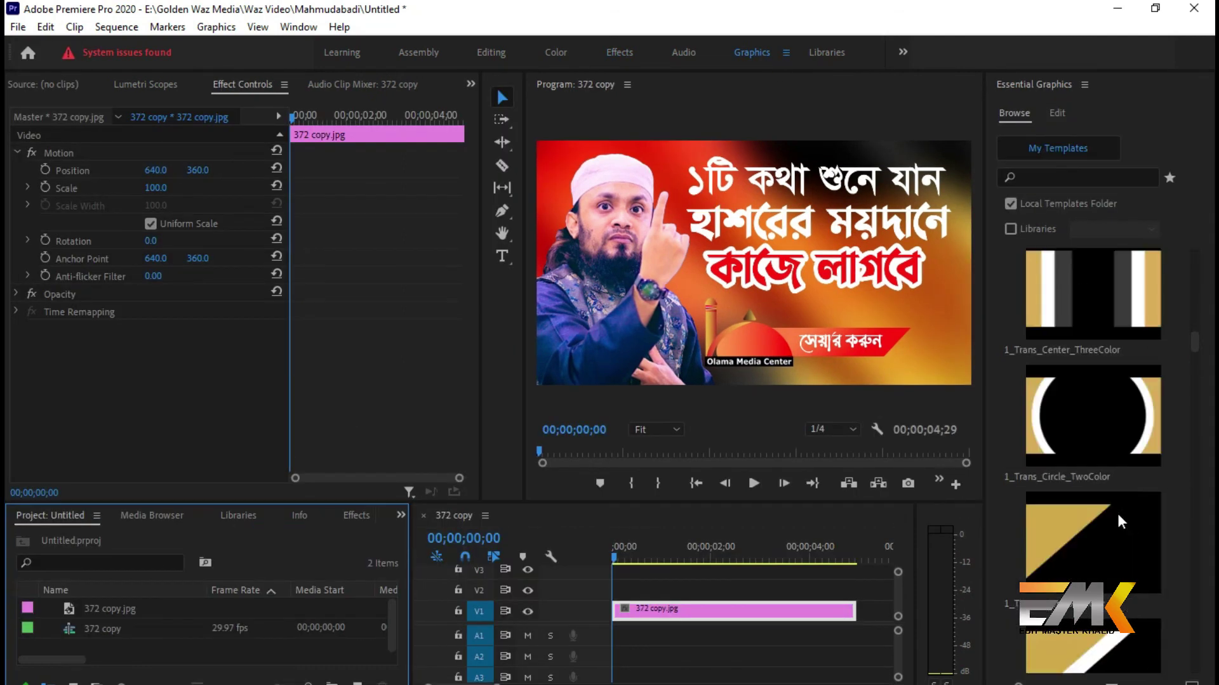
pyautogui.scroll(-5, 1153, 642)
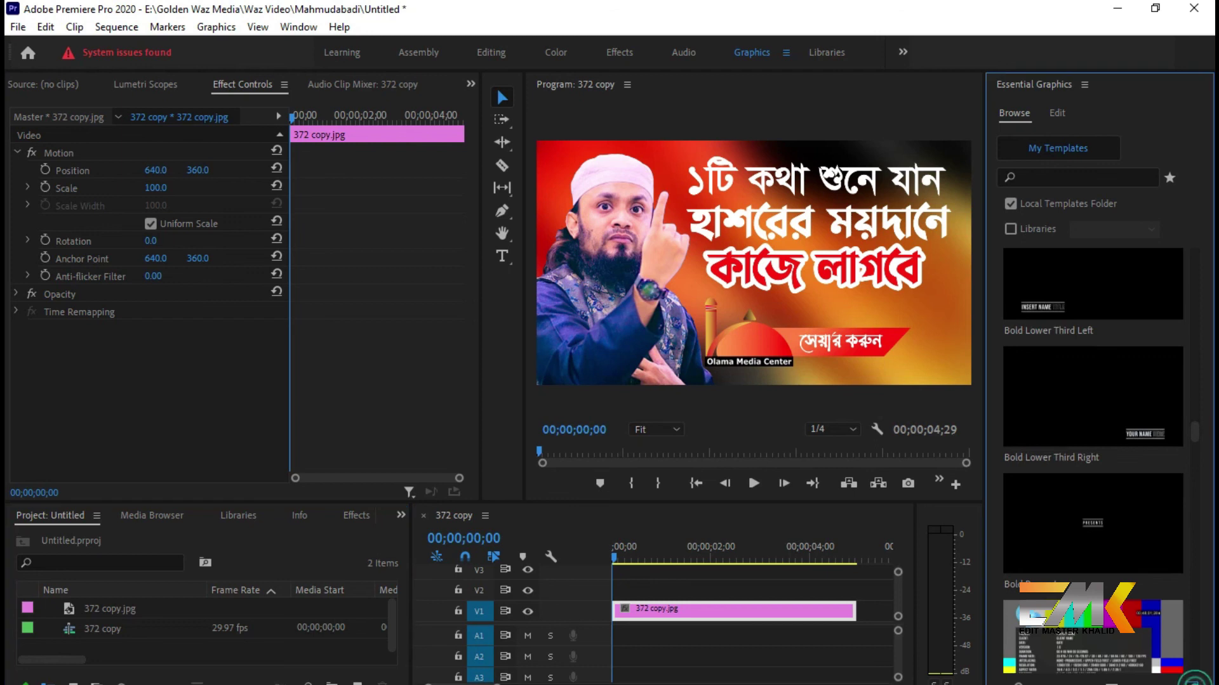
pyautogui.click(1176, 681)
pyautogui.click(231, 229)
pyautogui.click(724, 510)
# - Find the Untitled "Subscribe Our Channel" template among the local templates and place it on V2 at the start of the sequence
pyautogui.scroll(-8, 1119, 557)
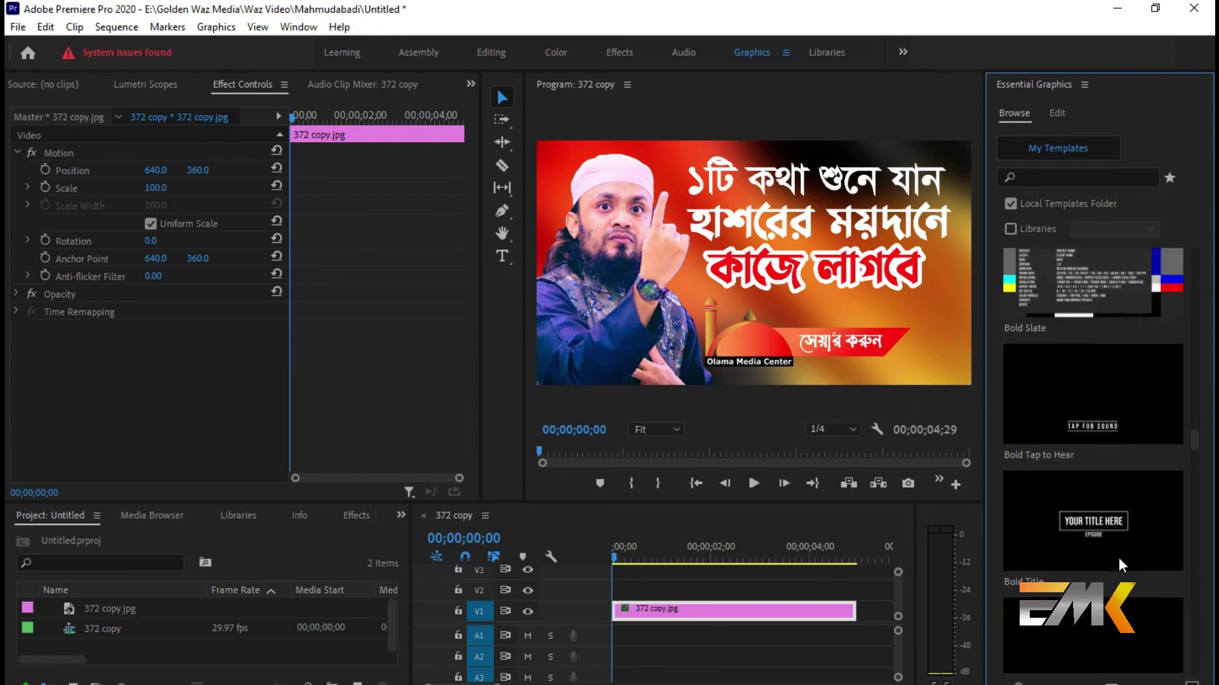
pyautogui.scroll(-10, 1118, 557)
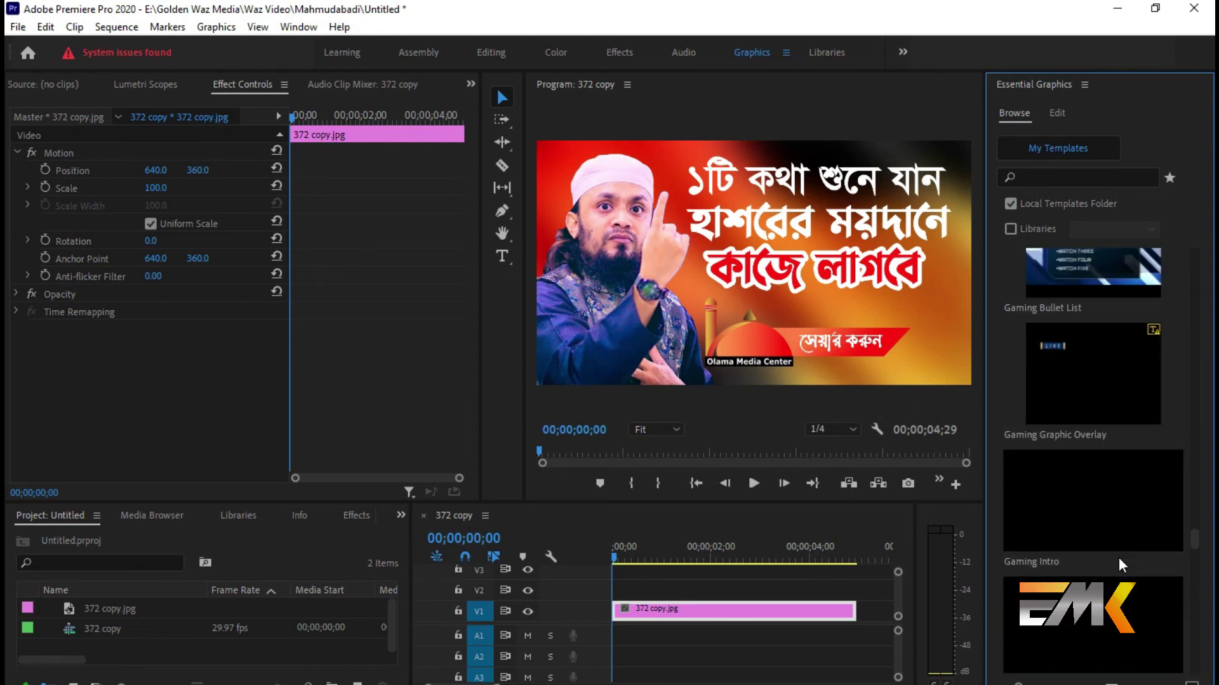
pyautogui.scroll(-10, 1118, 558)
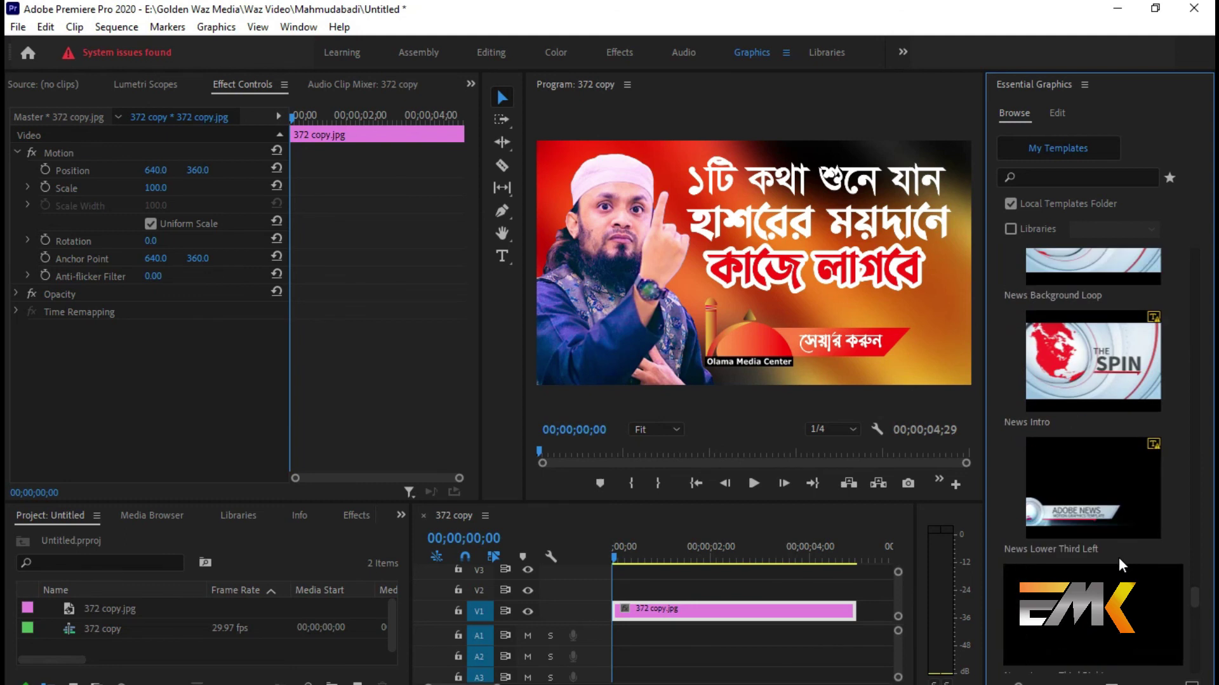
pyautogui.scroll(-10, 1119, 557)
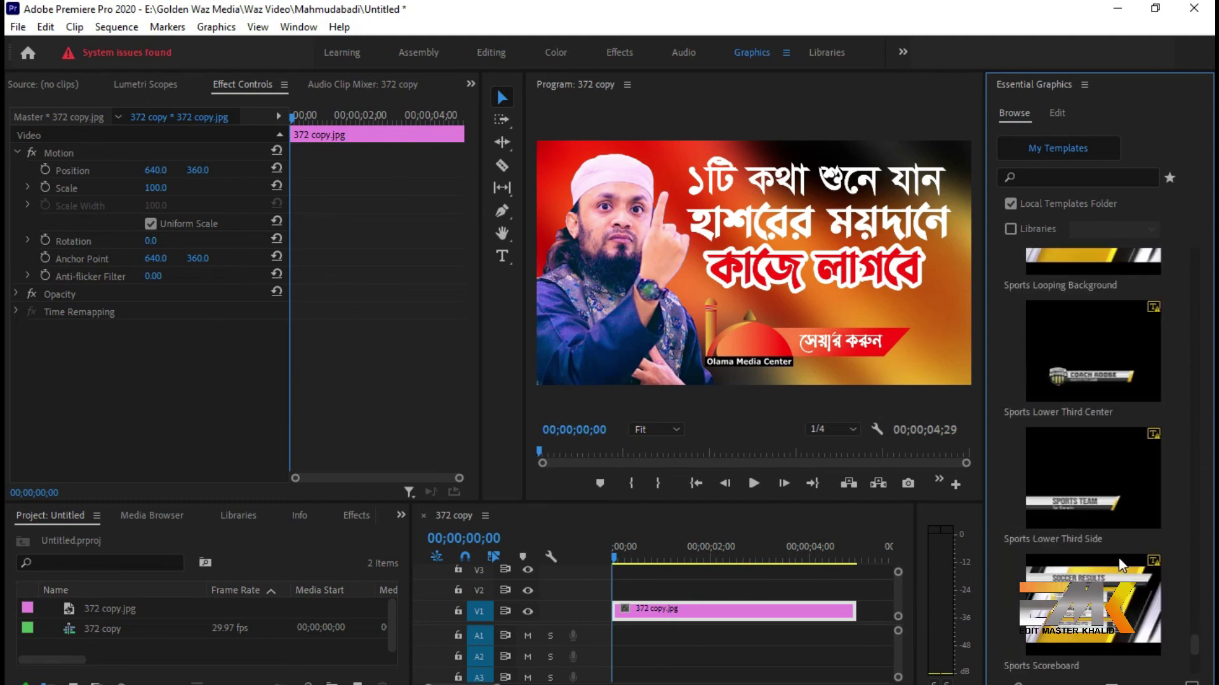
pyautogui.scroll(2, 1119, 562)
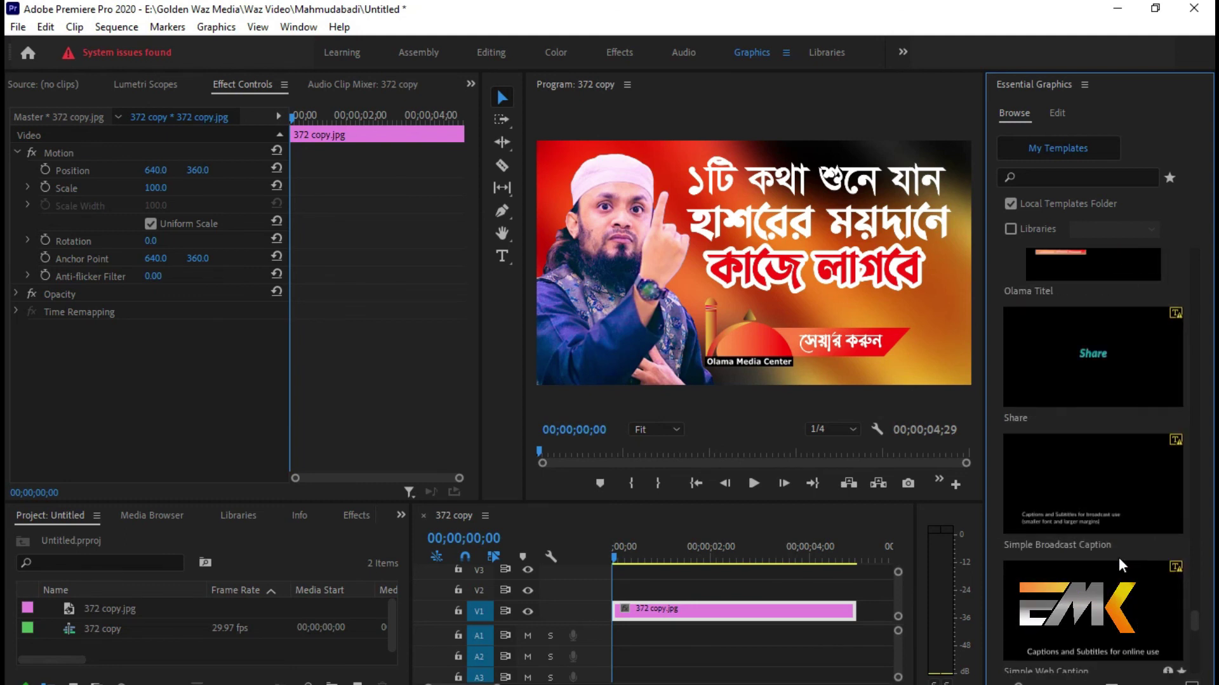
pyautogui.scroll(-8, 1118, 557)
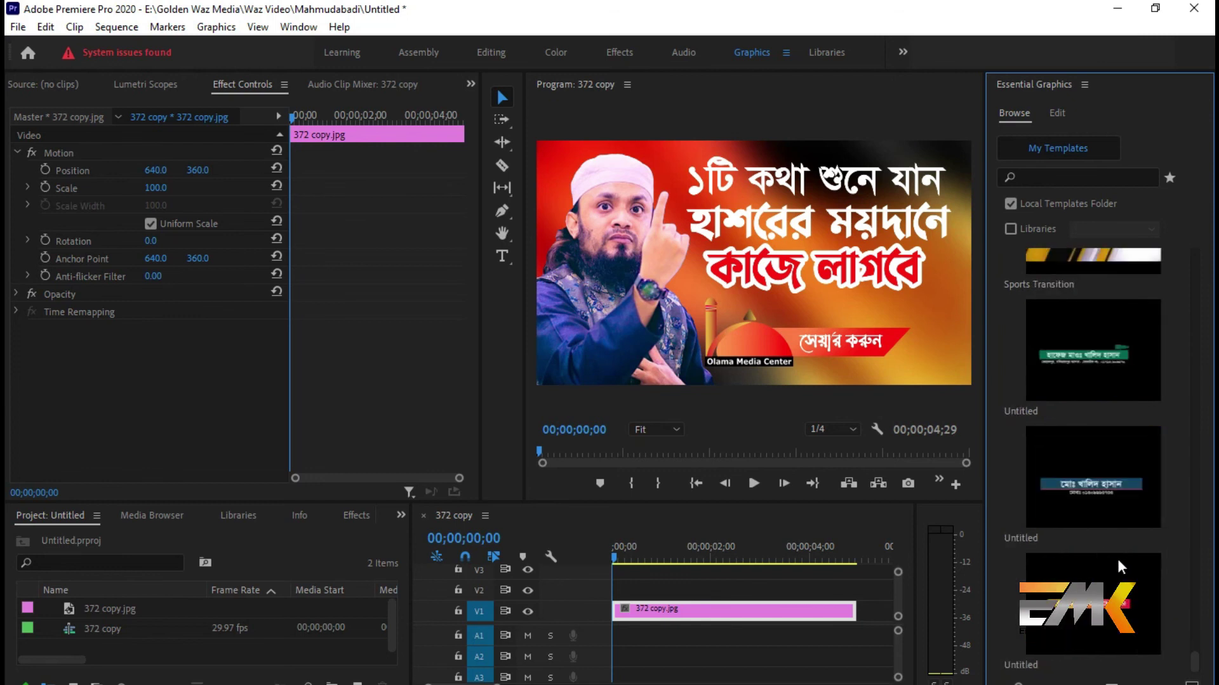
pyautogui.moveTo(1117, 560); pyautogui.dragTo(619, 593)
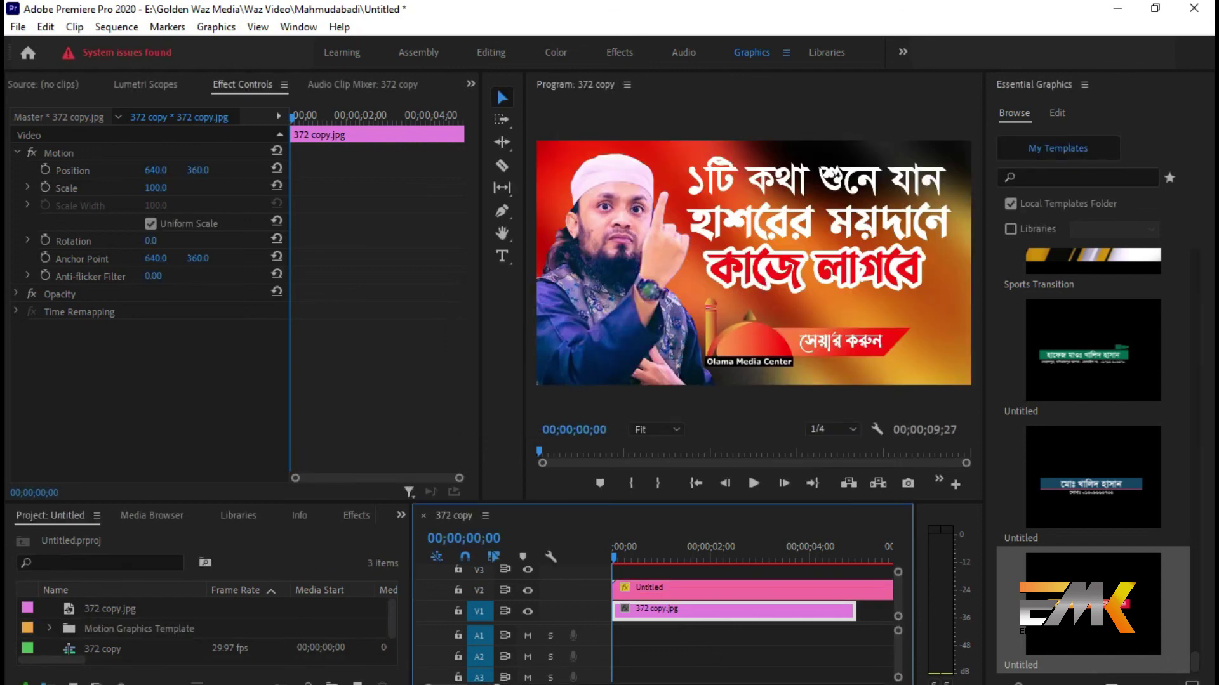
# - Preview the title animation over the image with the whole title clip in view
pyautogui.press('-')
pyautogui.press('-')
pyautogui.press('-')
pyautogui.press('space')
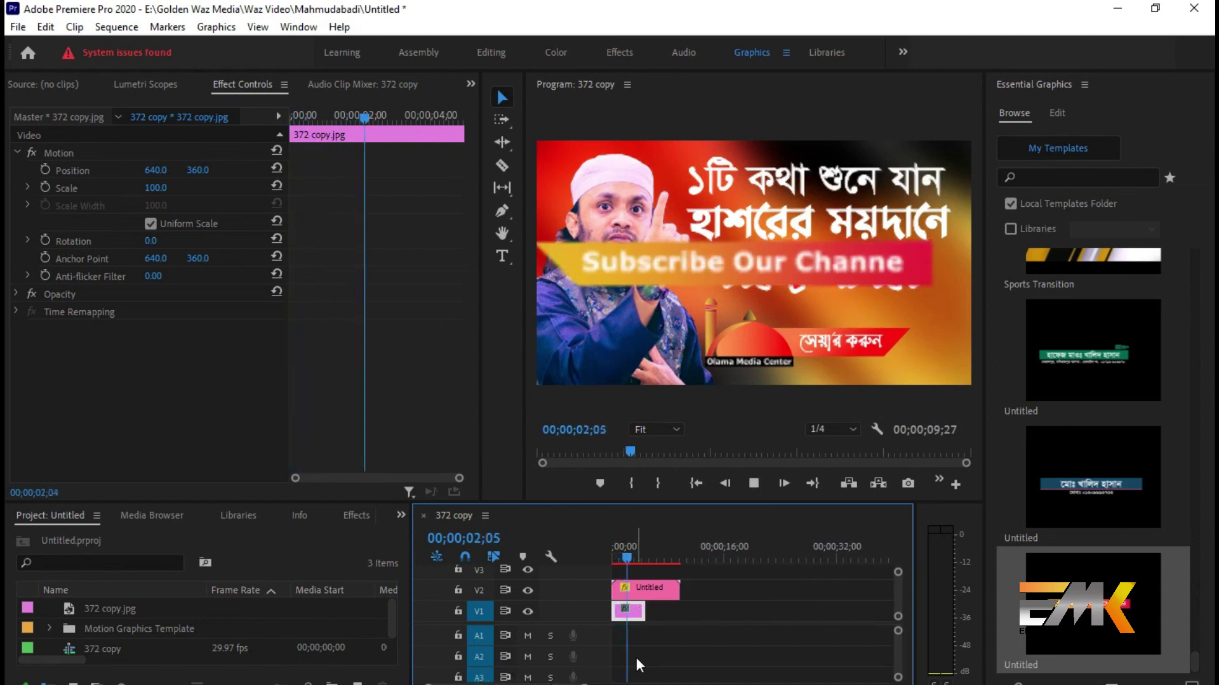
pyautogui.press('space')
# - Scale the title clip to 45, position it at 1043, 618 and play the sequence from the start
pyautogui.click(658, 588)
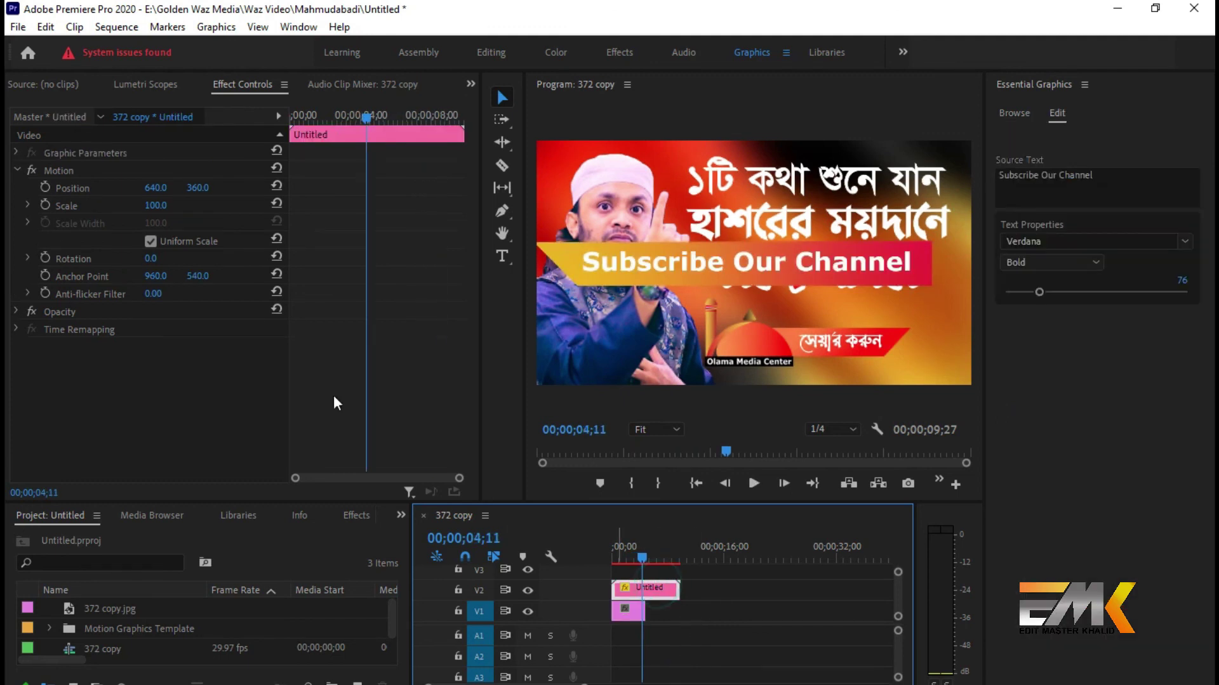
pyautogui.moveTo(154, 206); pyautogui.dragTo(120, 206)
pyautogui.moveTo(202, 198); pyautogui.dragTo(263, 198)
pyautogui.moveTo(153, 188); pyautogui.dragTo(172, 188)
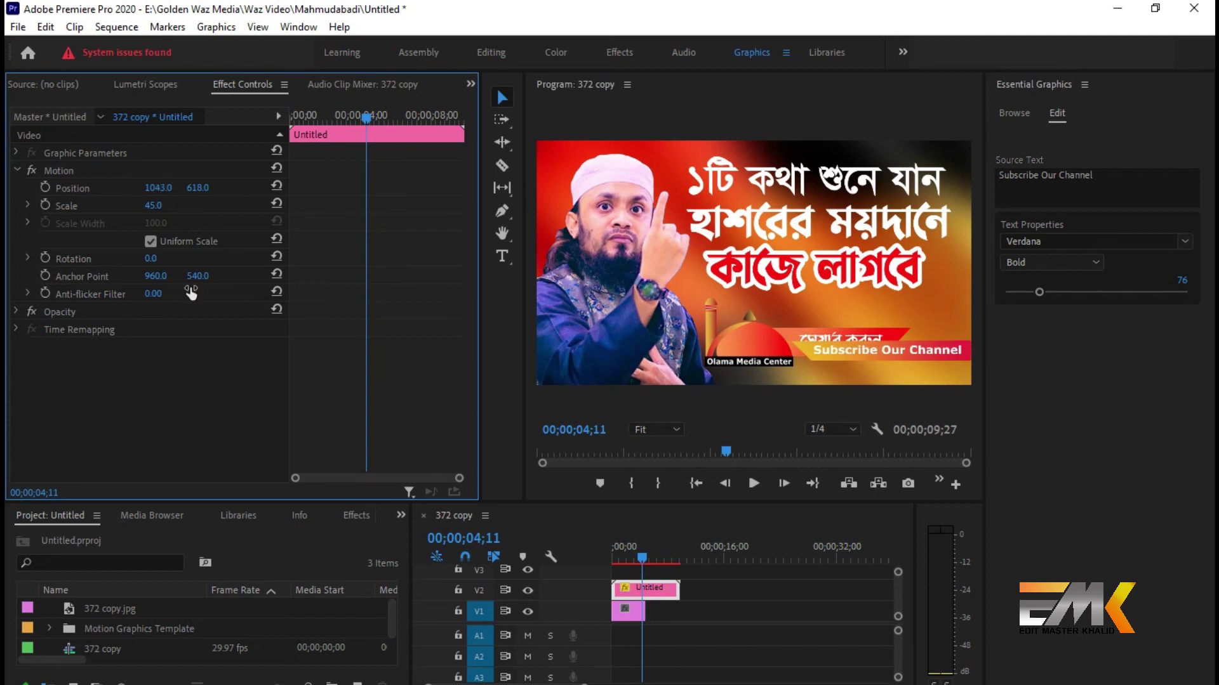
pyautogui.moveTo(649, 557); pyautogui.dragTo(542, 546)
pyautogui.press('space')
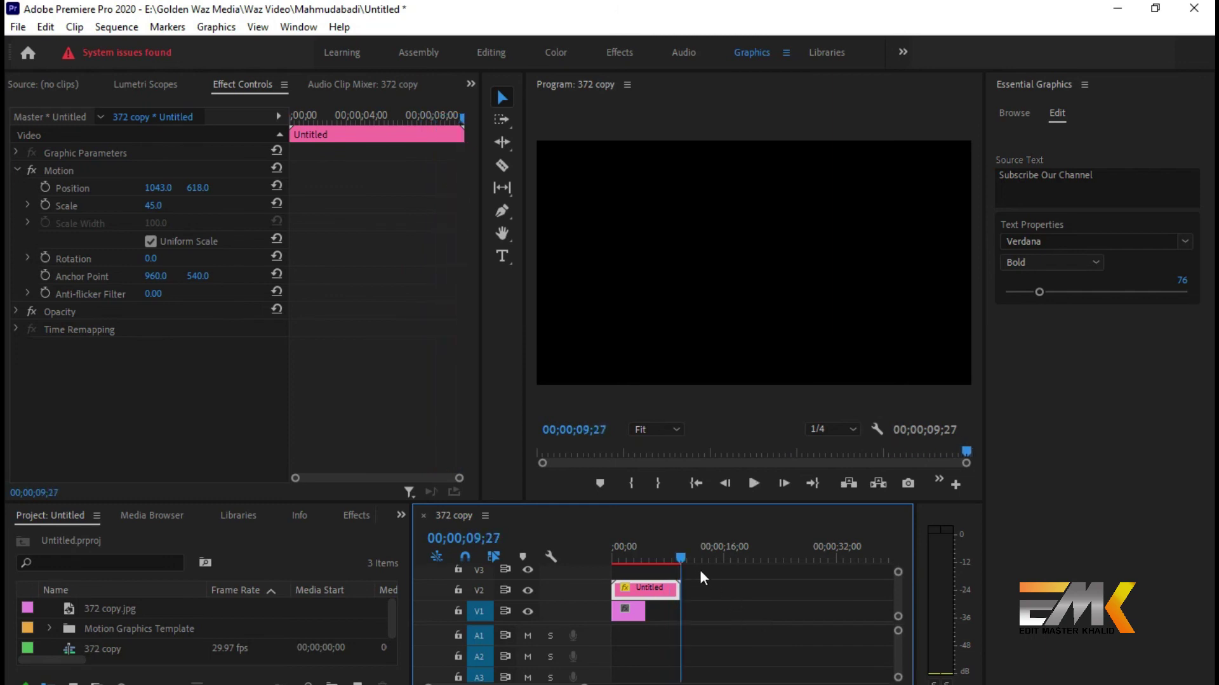
# - Delete the 372 copy.jpg clip from V1
pyautogui.moveTo(685, 558); pyautogui.dragTo(653, 558)
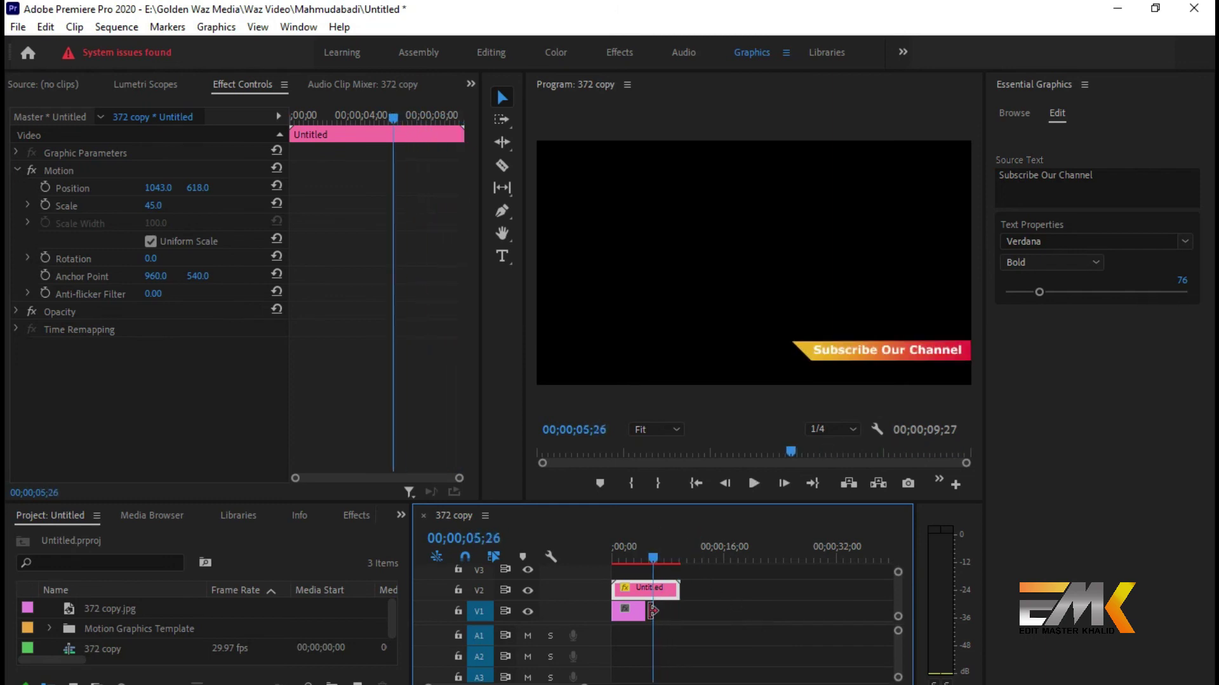
pyautogui.click(631, 614)
pyautogui.press('Delete')
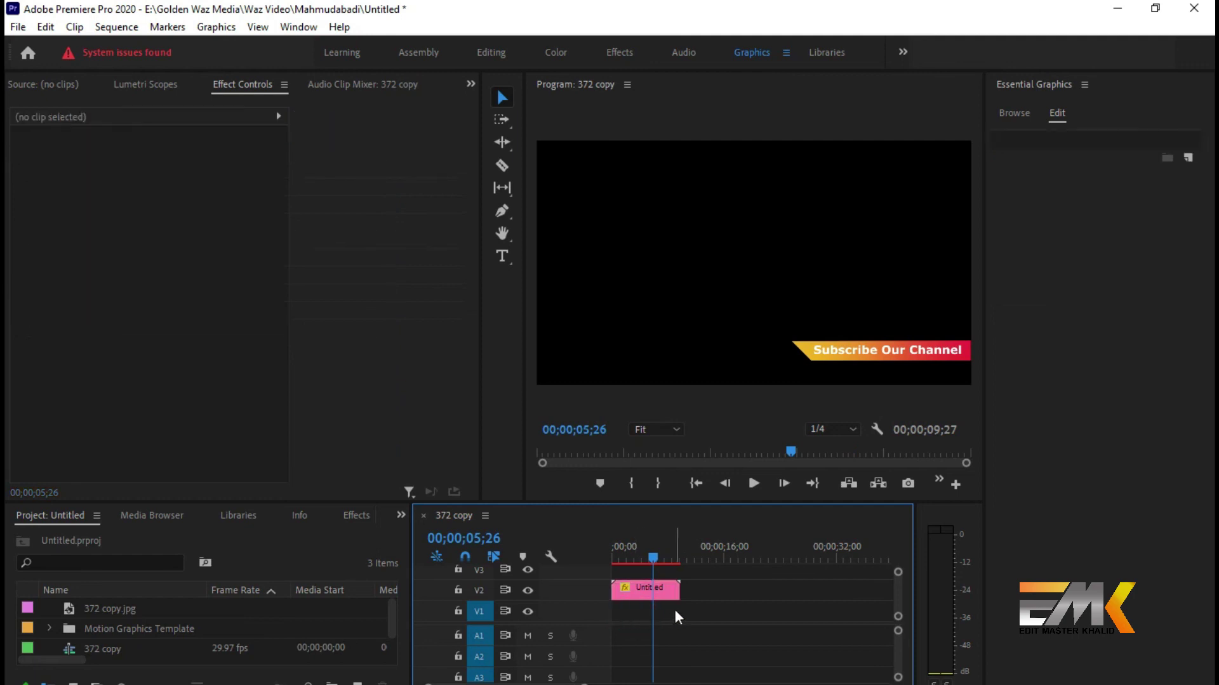
# - Animate the title sliding out with a Position keyframe at 00;00;08;26 and another at 00;00;09;23 with X set to 1719
pyautogui.moveTo(656, 559)
pyautogui.mouseDown()
pyautogui.moveTo(678, 556)
pyautogui.moveTo(672, 570)
pyautogui.mouseUp()
pyautogui.click(660, 590)
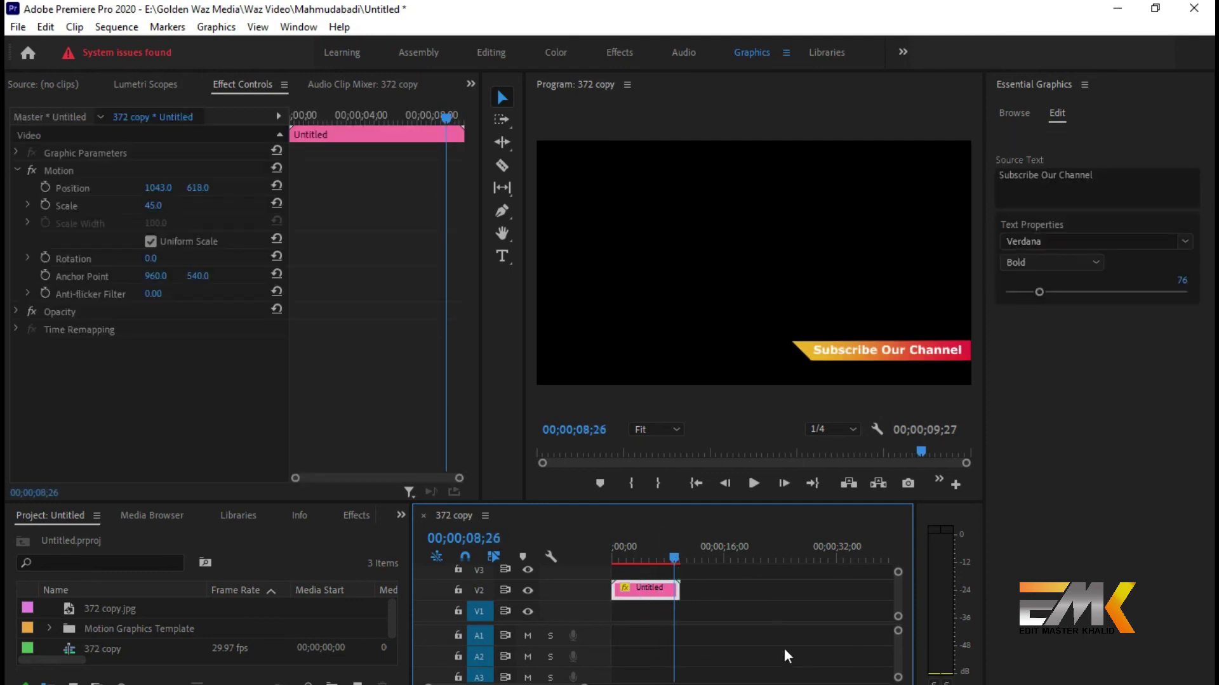
pyautogui.press('=')
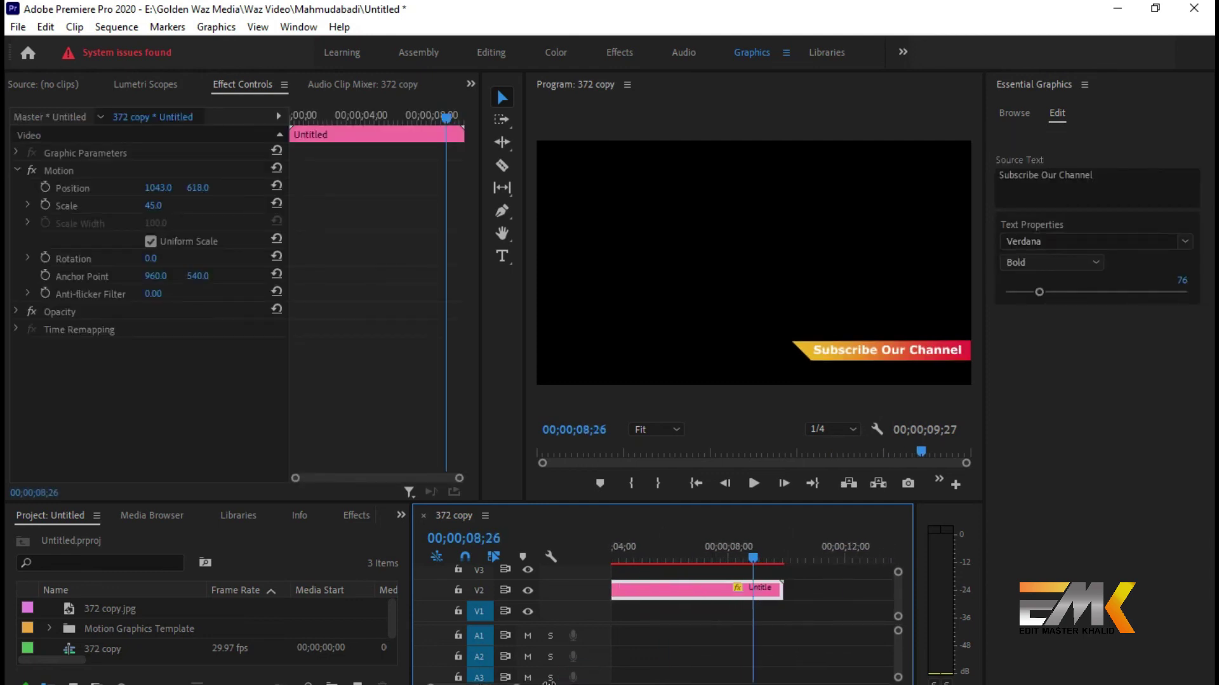
pyautogui.click(46, 187)
pyautogui.press('space')
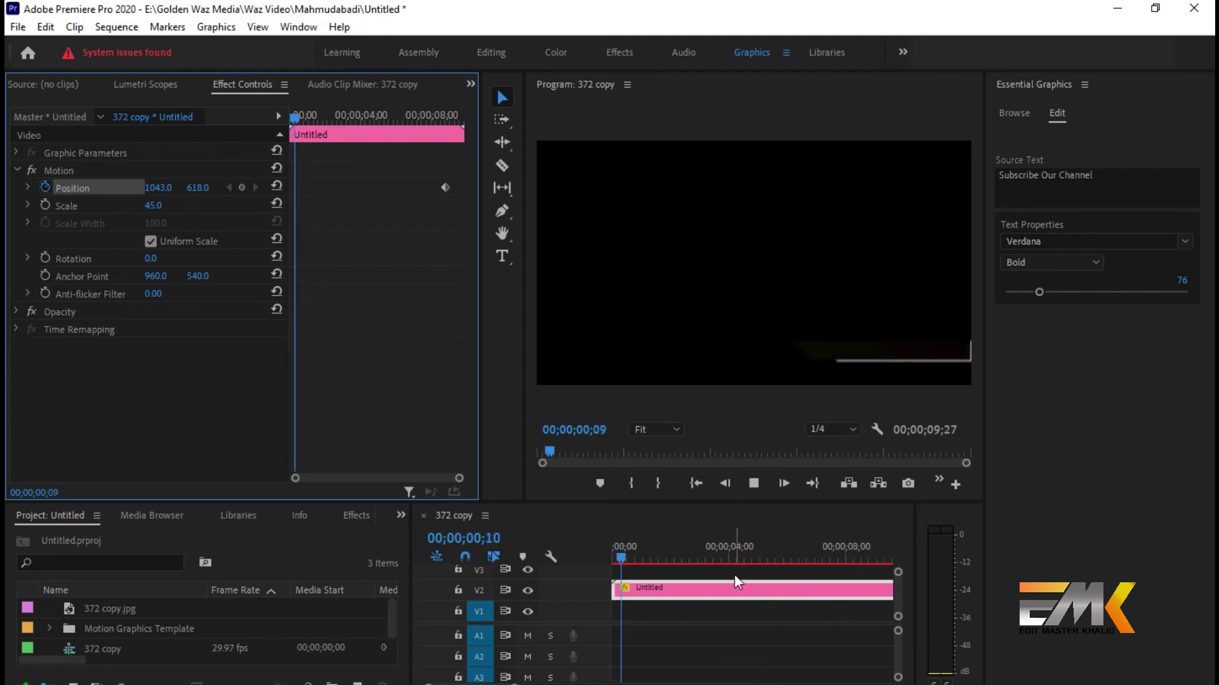
pyautogui.moveTo(691, 547); pyautogui.dragTo(818, 541)
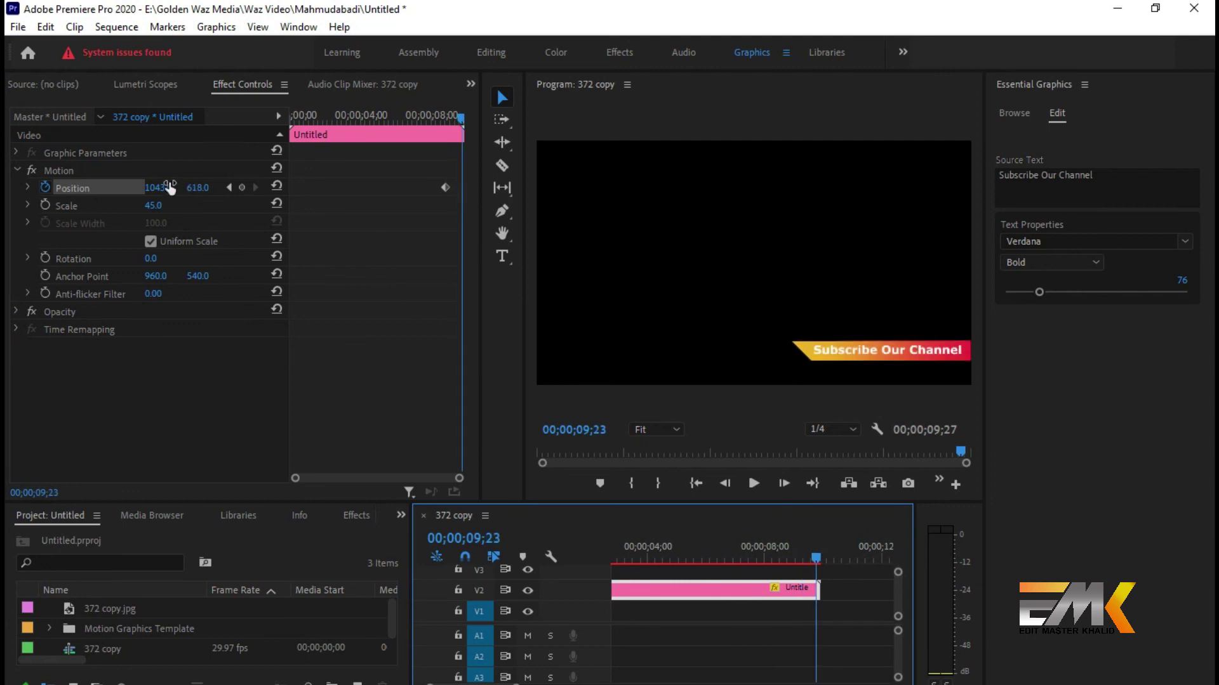
pyautogui.moveTo(151, 188); pyautogui.dragTo(298, 188)
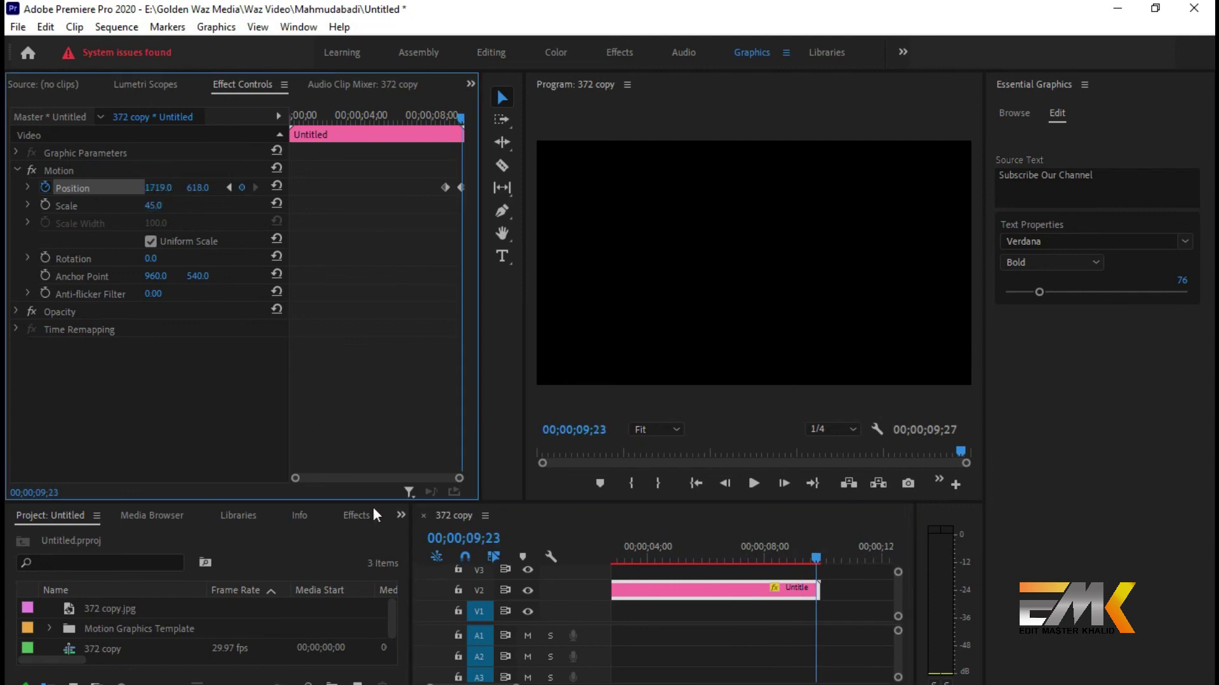
# - Preview the title's slide-out to the end of the clip and show the whole clip in the timeline
pyautogui.moveTo(815, 560); pyautogui.dragTo(657, 556)
pyautogui.press('space')
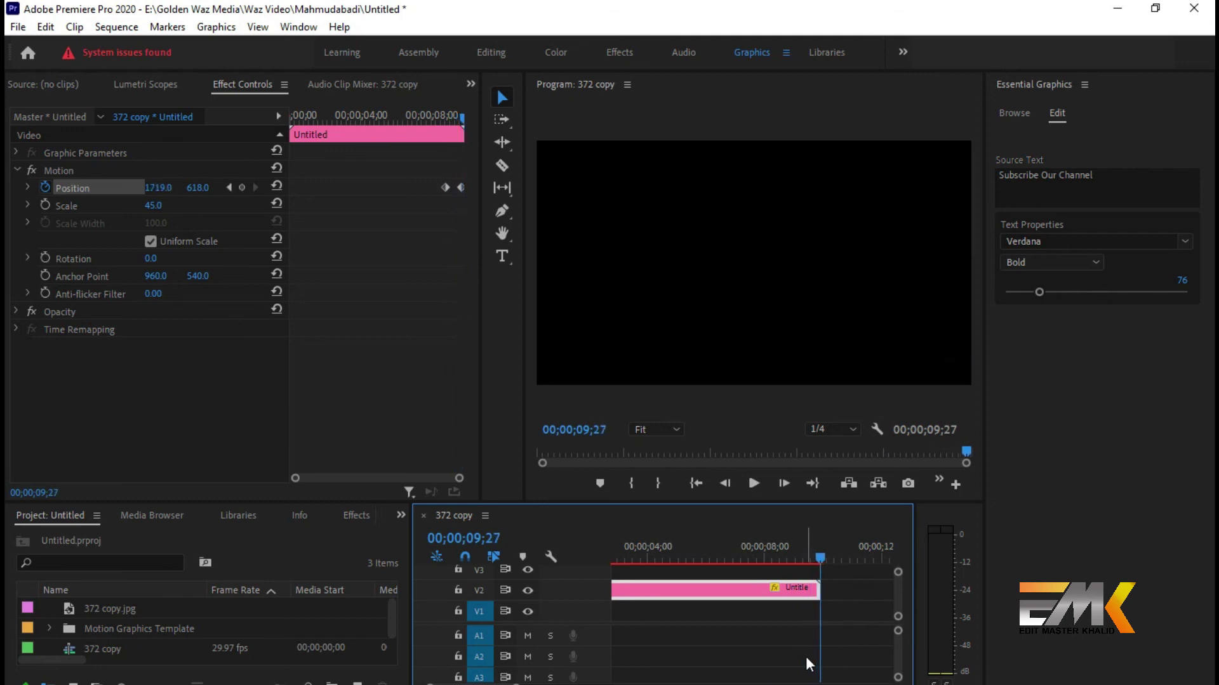
pyautogui.press('-')
pyautogui.press('-')
pyautogui.press('-')
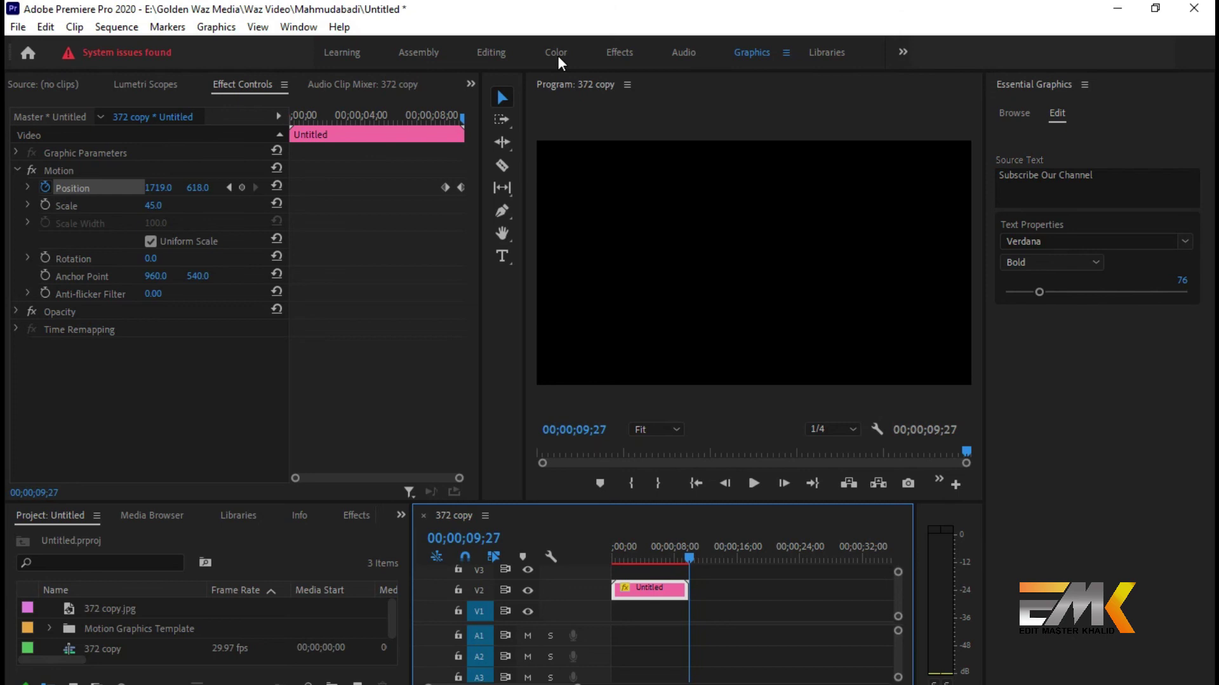
# - Return to the Editing workspace, import MVI_1576.MOV and place it on V1 under the title from the sequence start
pyautogui.click(490, 52)
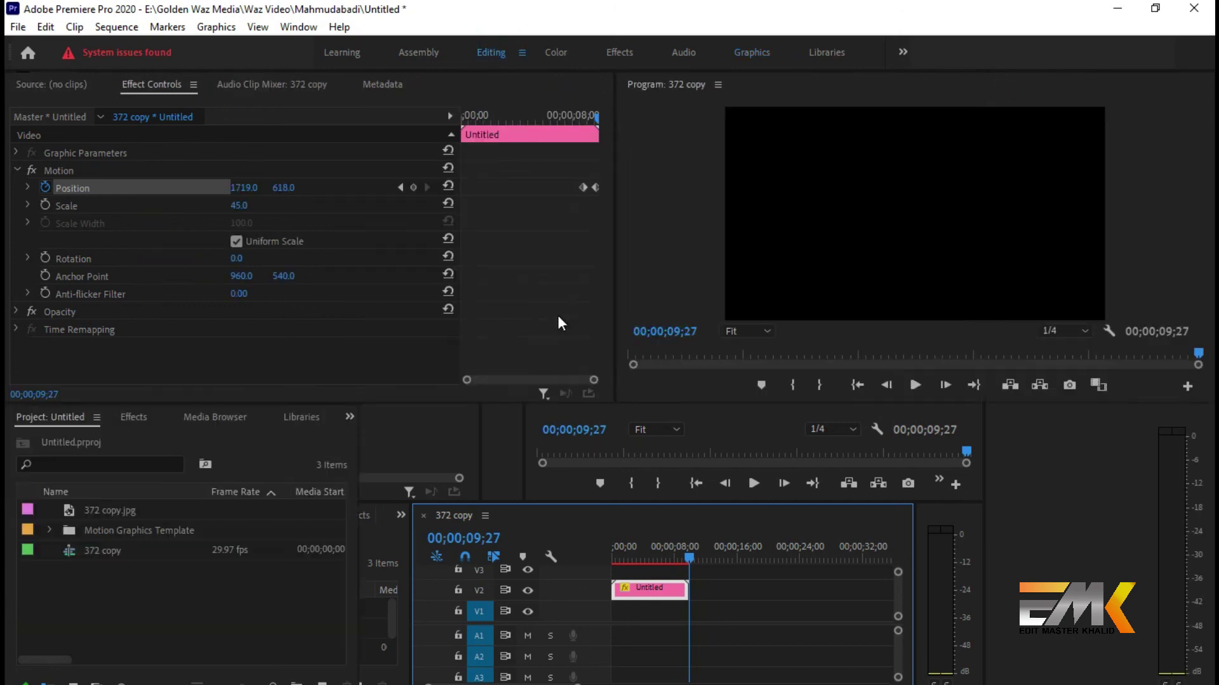
pyautogui.doubleClick(189, 589)
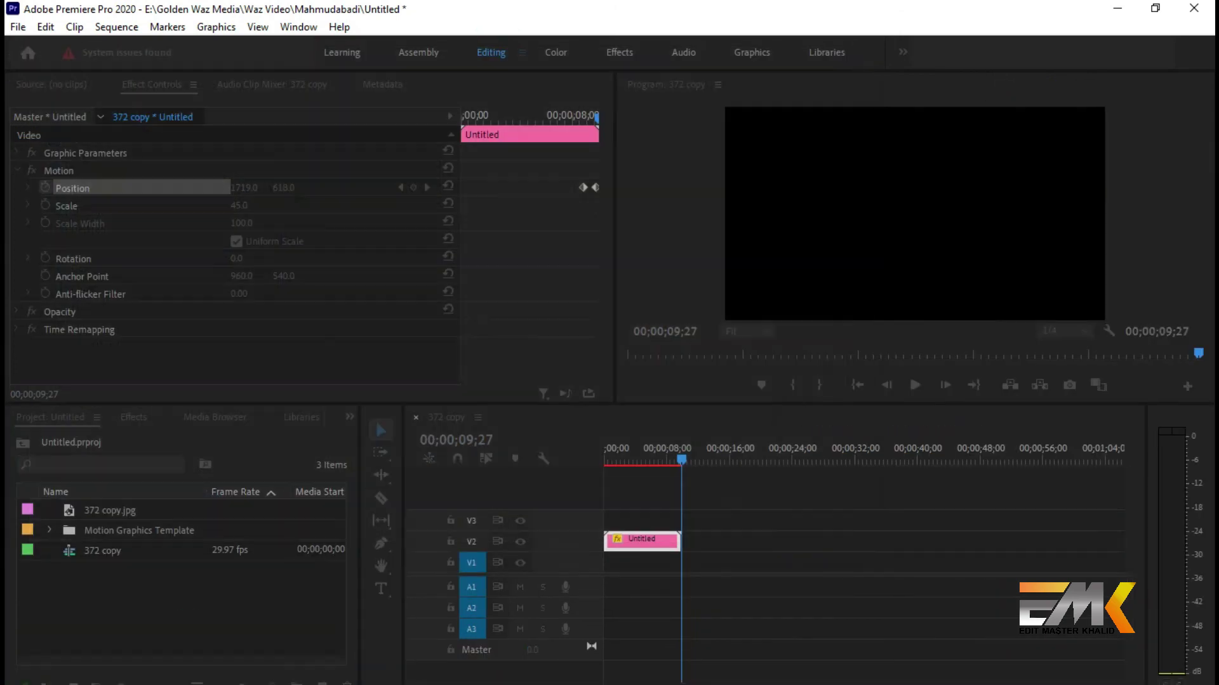
pyautogui.moveTo(162, 567); pyautogui.dragTo(612, 562)
pyautogui.moveTo(689, 461); pyautogui.dragTo(543, 455)
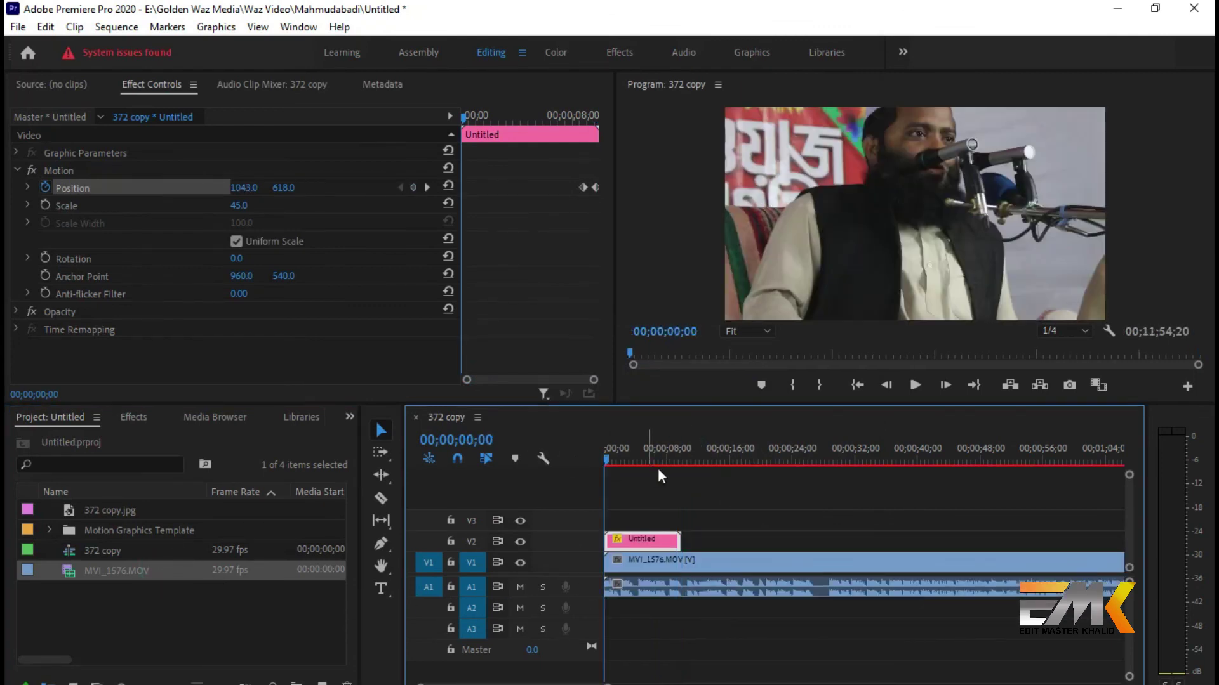
# - Scale the MVI_1576.MOV clip to 78 and play the video with the title from the start
pyautogui.click(714, 563)
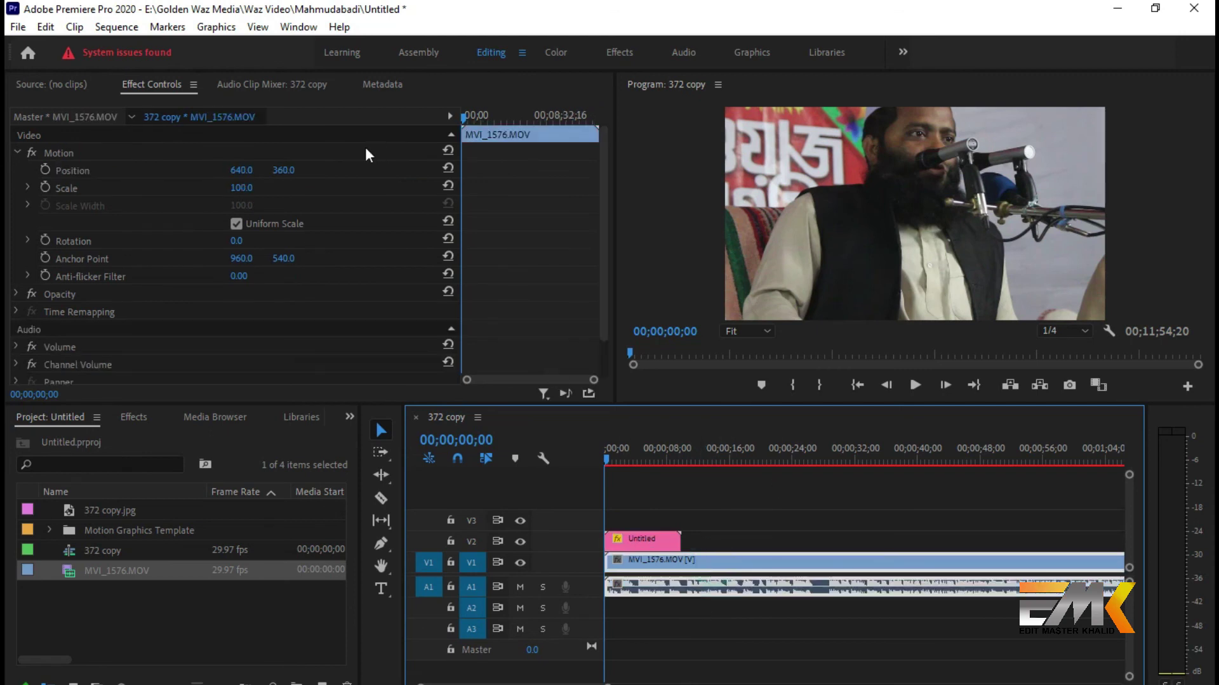
pyautogui.moveTo(258, 197); pyautogui.dragTo(245, 197)
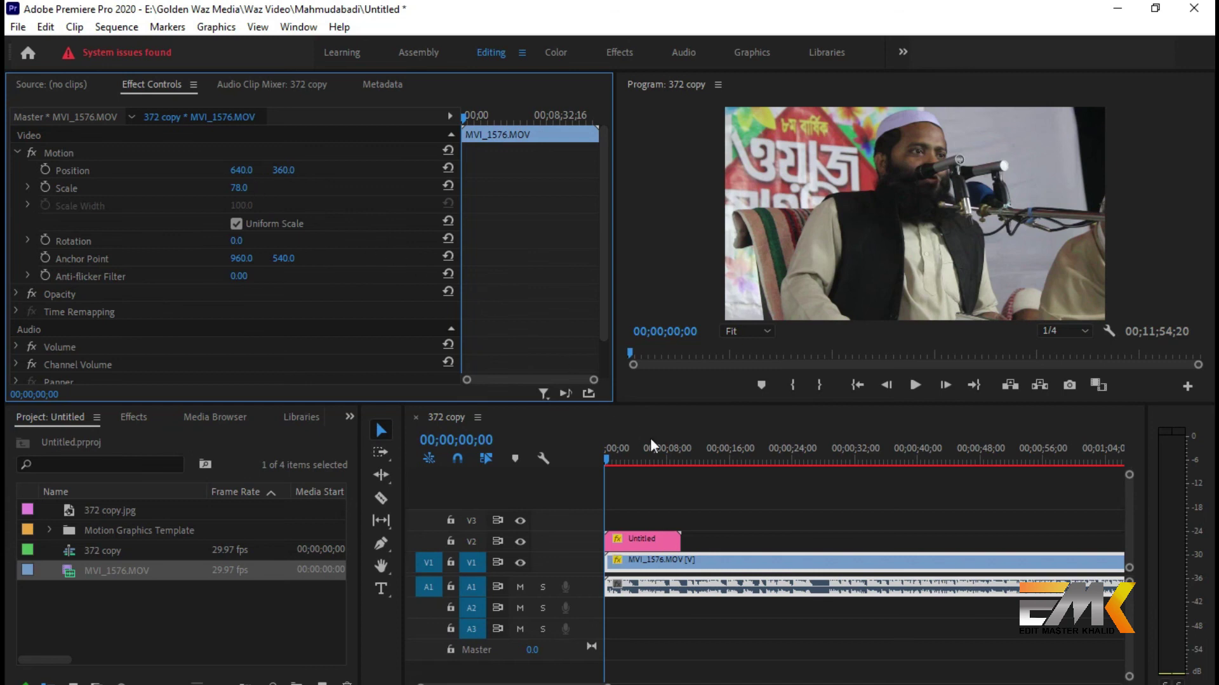
pyautogui.press('space')
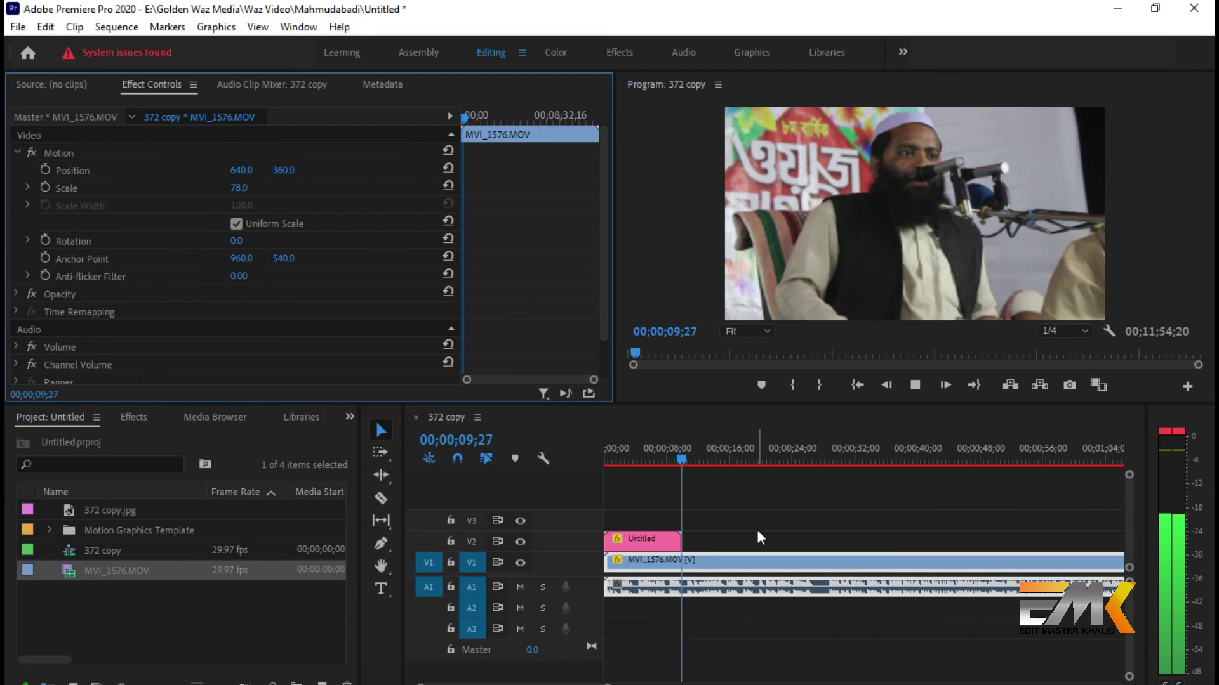
pyautogui.moveTo(692, 458)
pyautogui.mouseDown()
pyautogui.moveTo(583, 452)
pyautogui.moveTo(698, 459)
pyautogui.mouseUp()
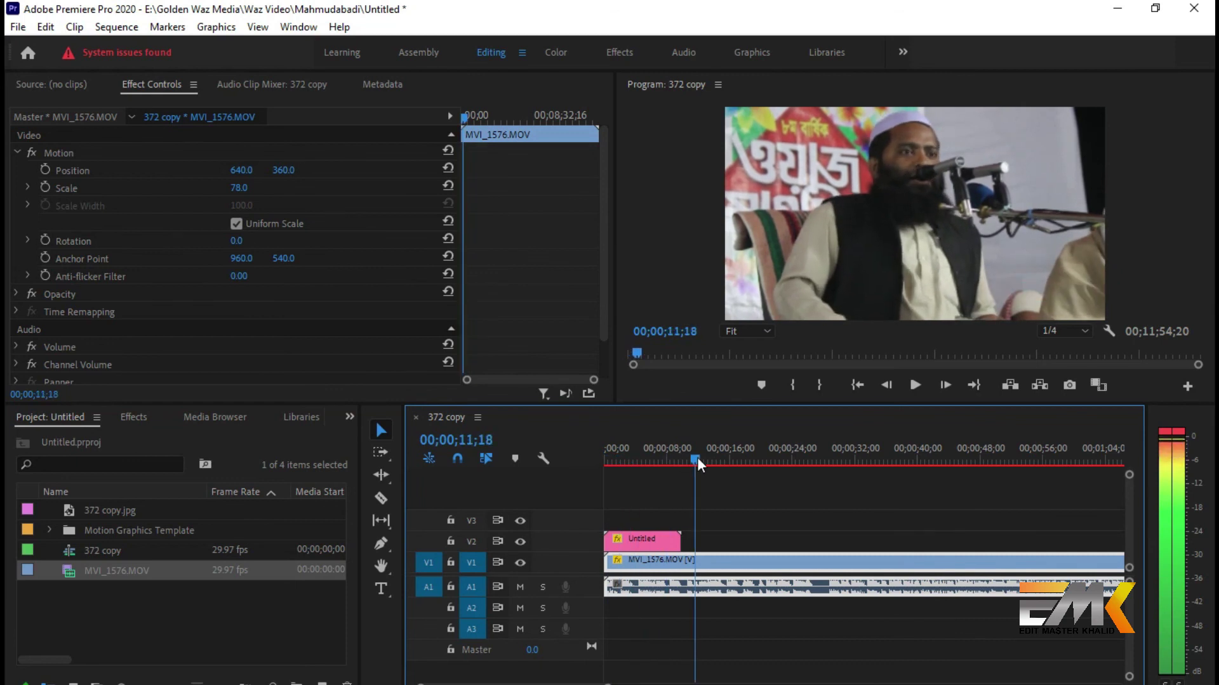